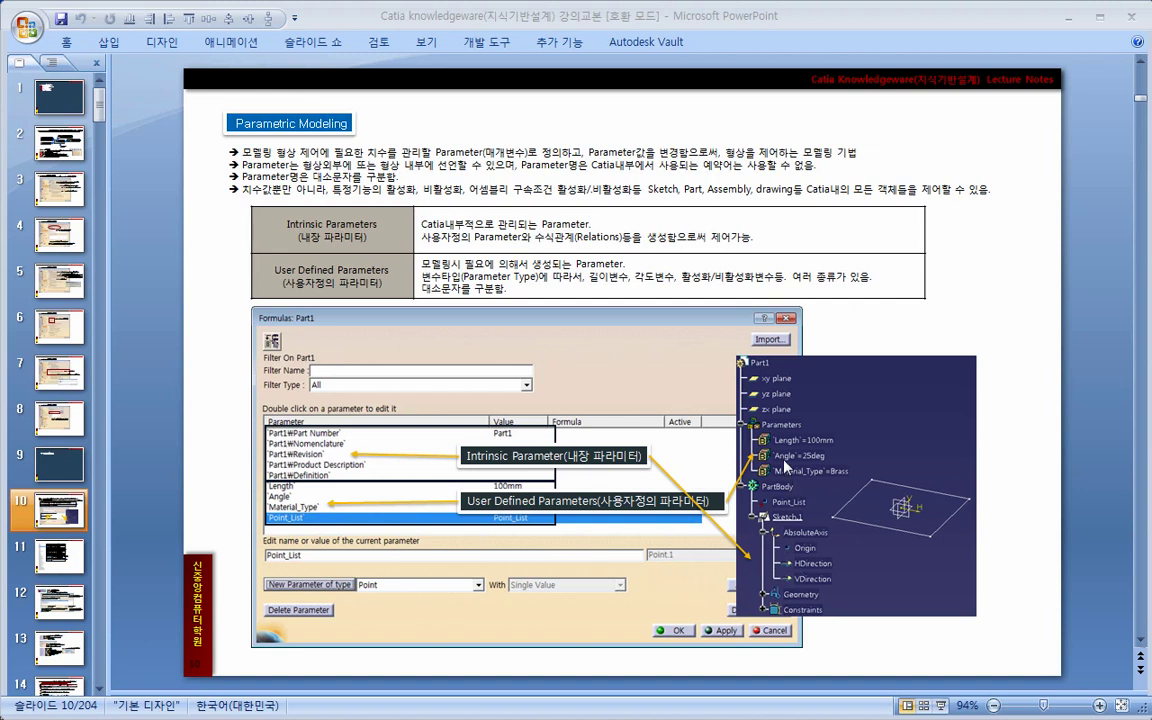
# View the Parameters Type slide and the slide that follows it in the lecture deck
pyautogui.click(58, 562)
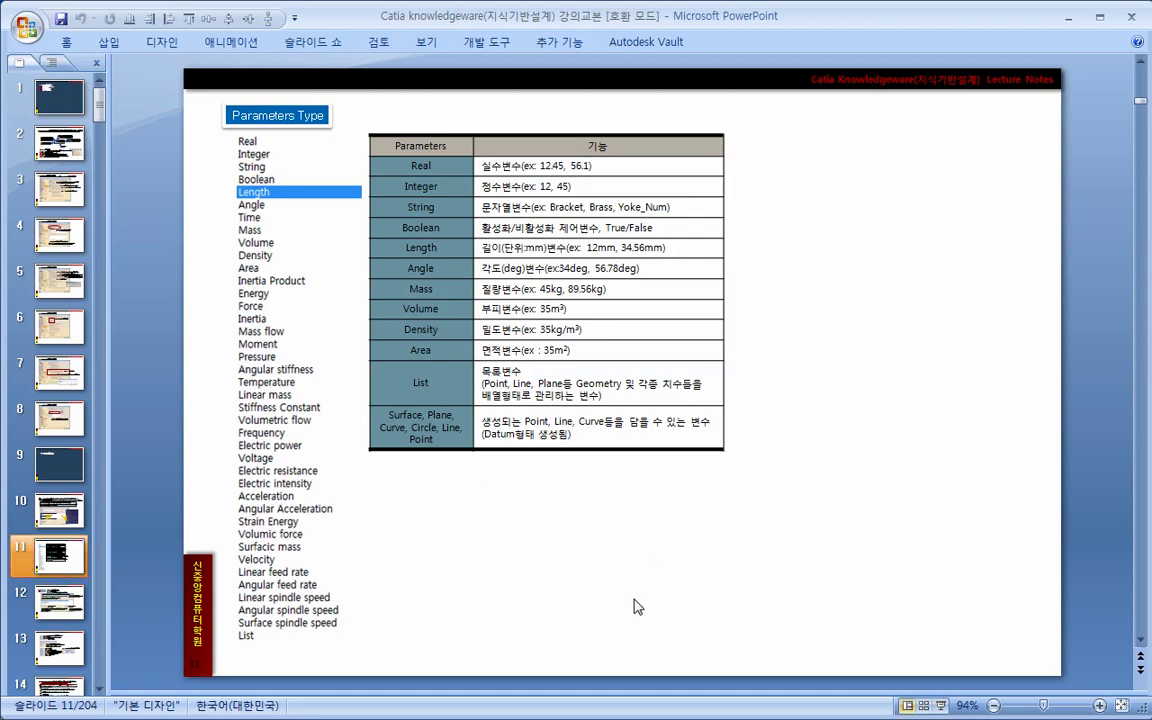
pyautogui.click(88, 599)
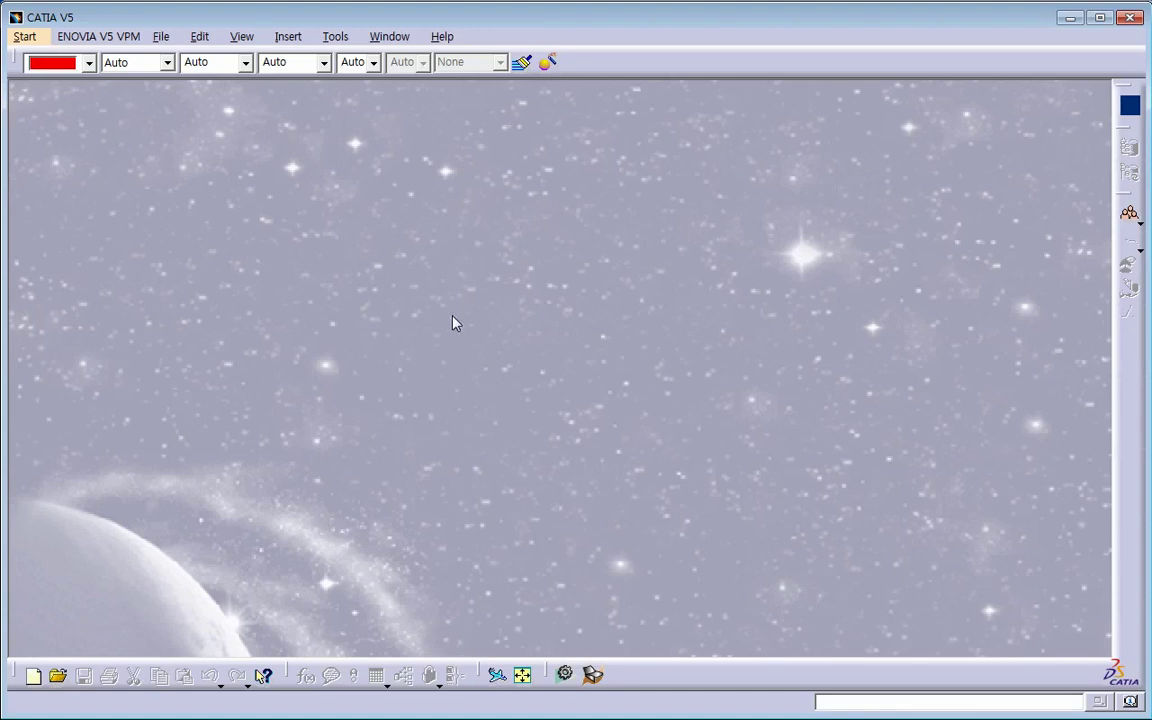
# In CATIA, create a new Part document named Retangle_Hole with hybrid design enabled
pyautogui.click(163, 38)
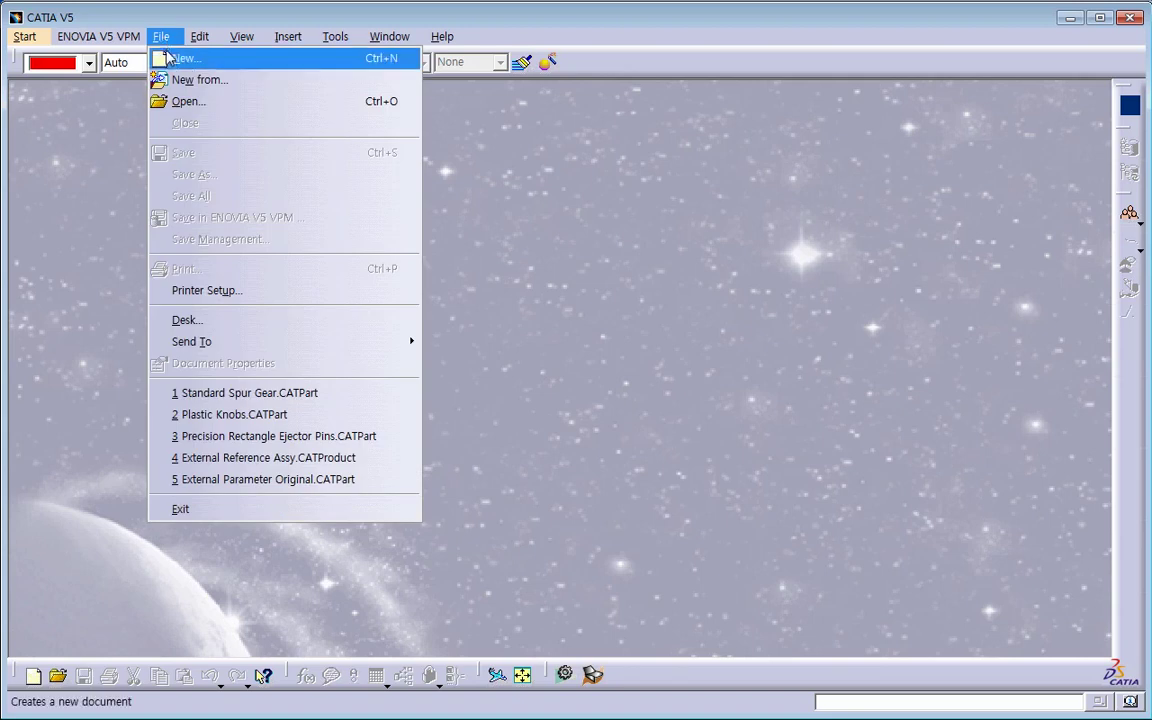
pyautogui.click(168, 60)
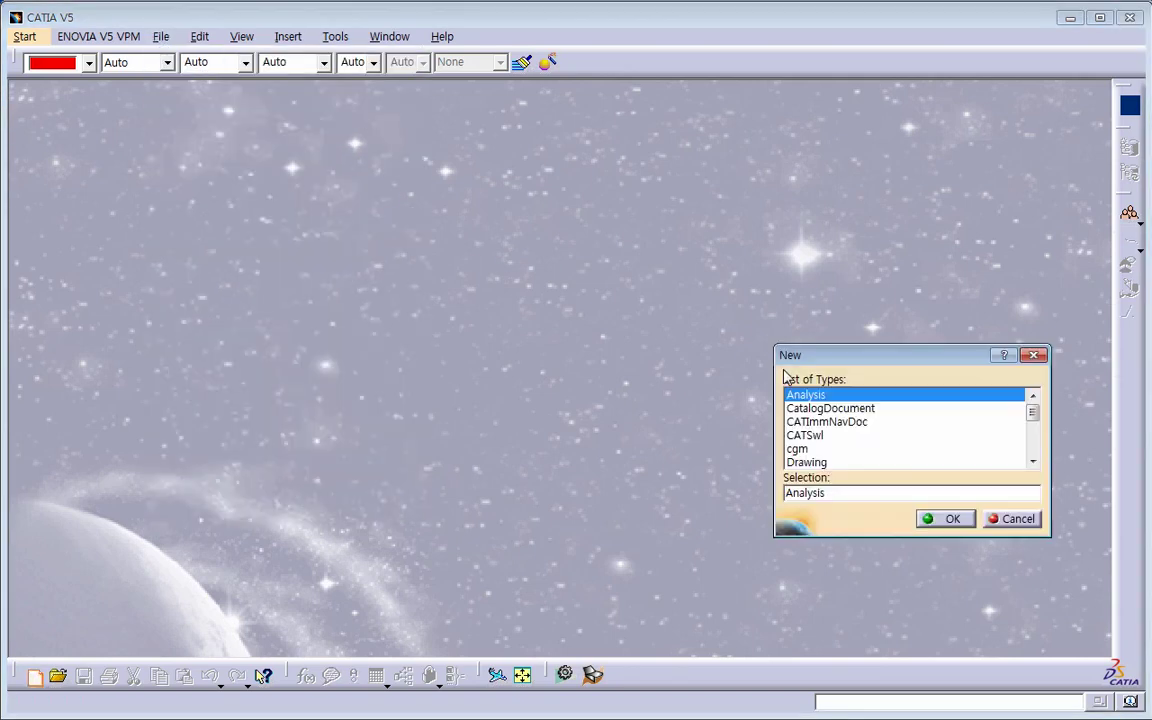
pyautogui.moveTo(789, 356); pyautogui.dragTo(705, 314)
pyautogui.press('p')
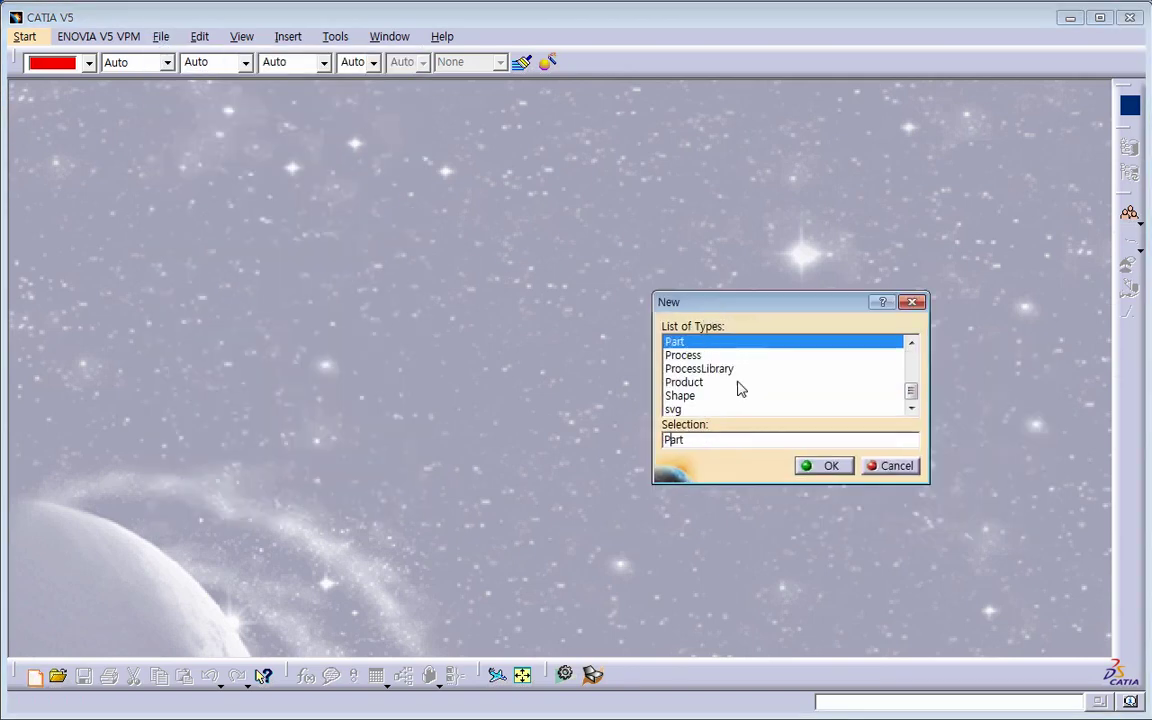
pyautogui.click(818, 463)
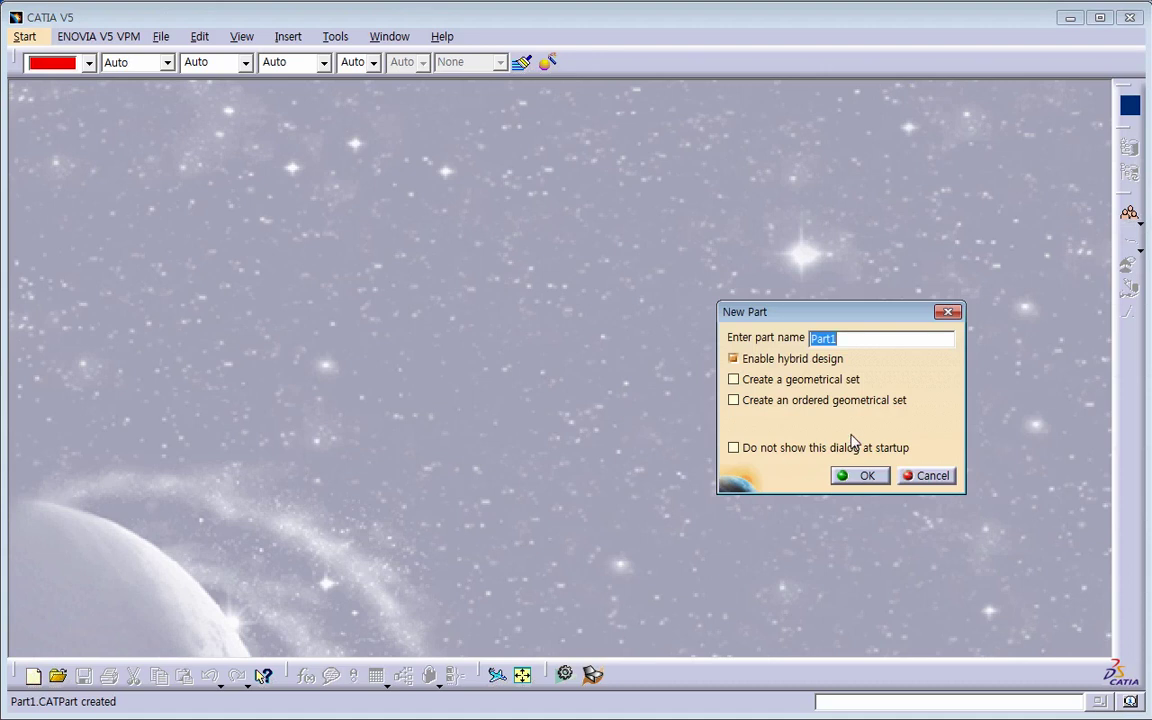
pyautogui.write('Retangle_Hole')
pyautogui.press('Return')
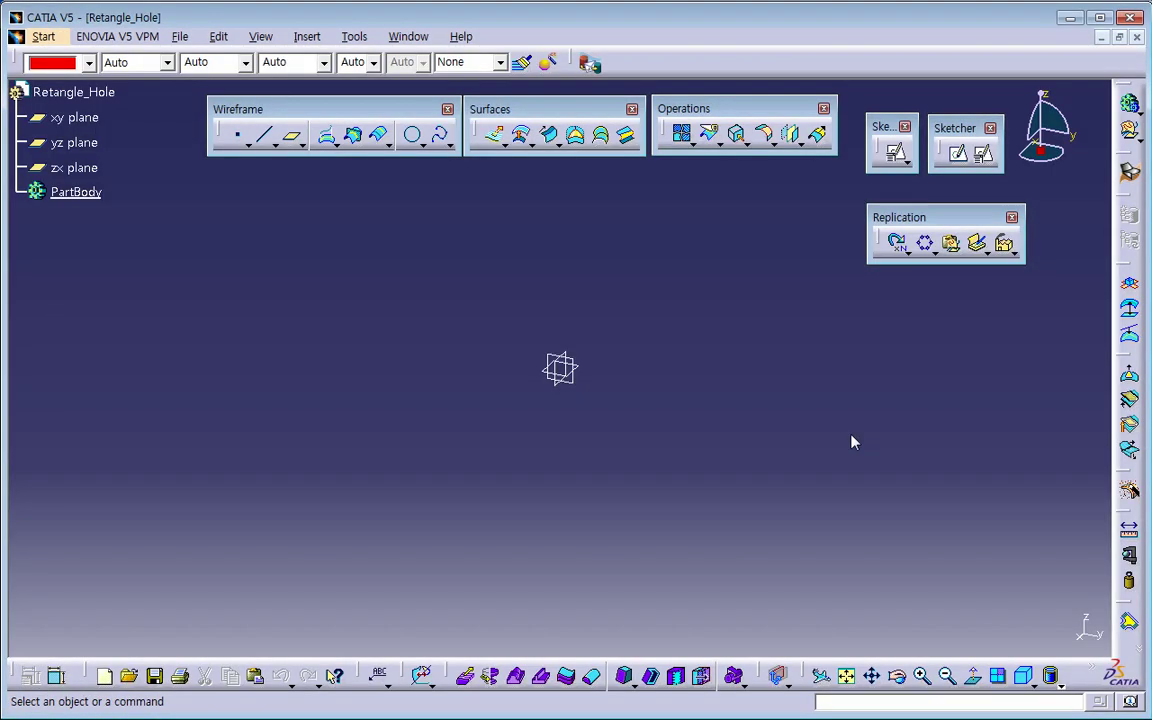
# Switch to the Part Design workbench, float the Knowledge toolbar over the work area and check its entry in the toolbar list
pyautogui.click(43, 36)
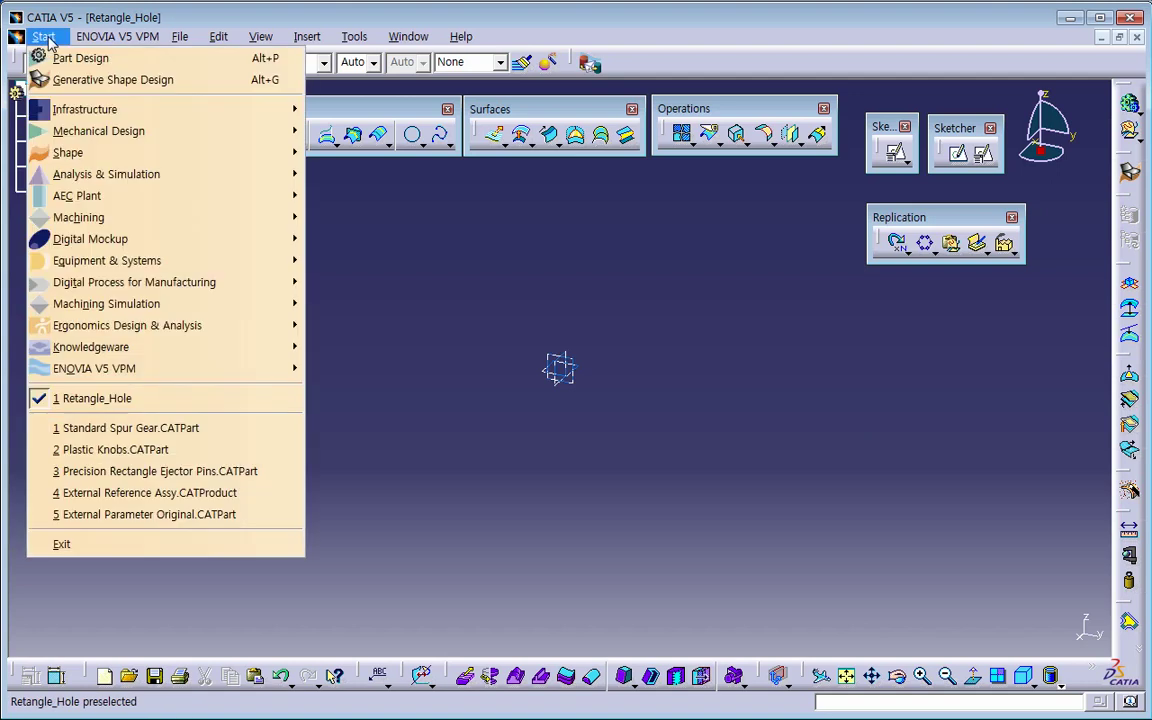
pyautogui.click(59, 62)
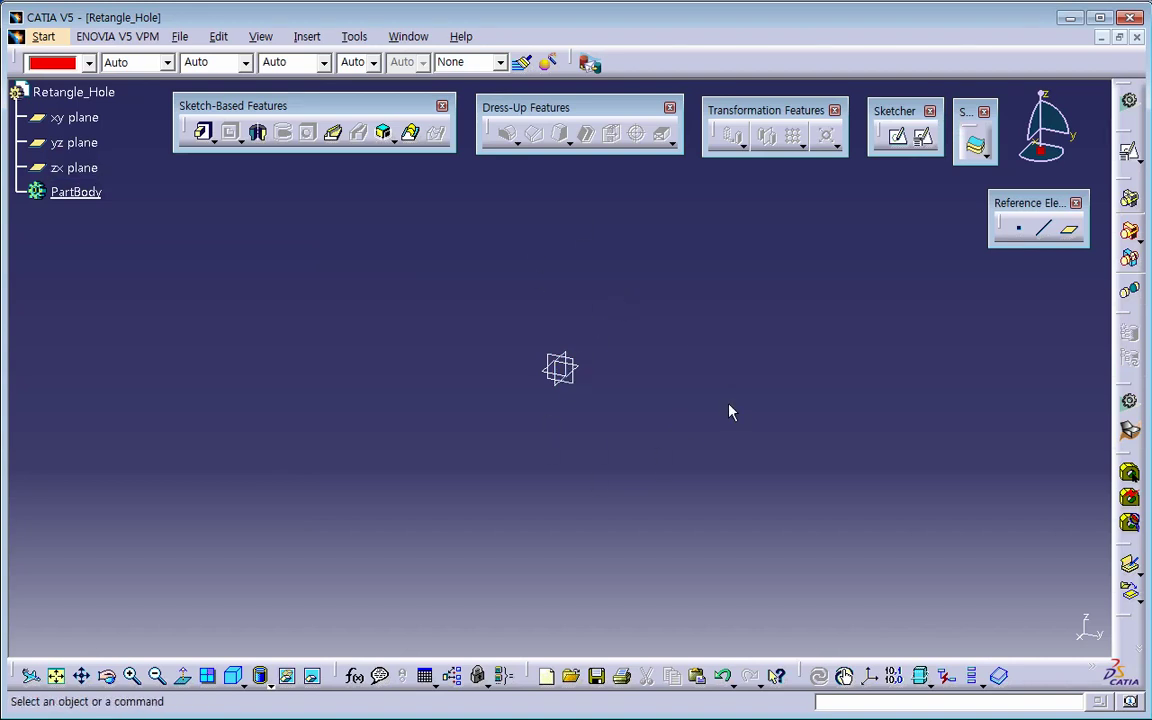
pyautogui.moveTo(344, 676); pyautogui.dragTo(280, 517)
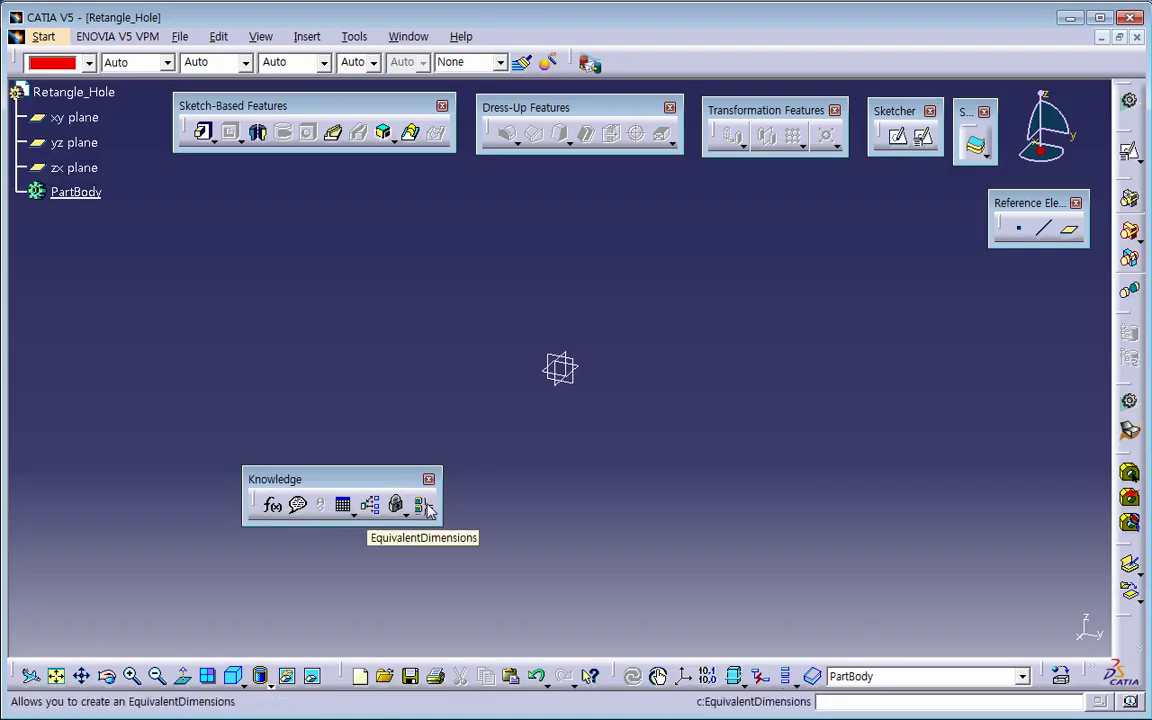
pyautogui.rightClick(687, 68)
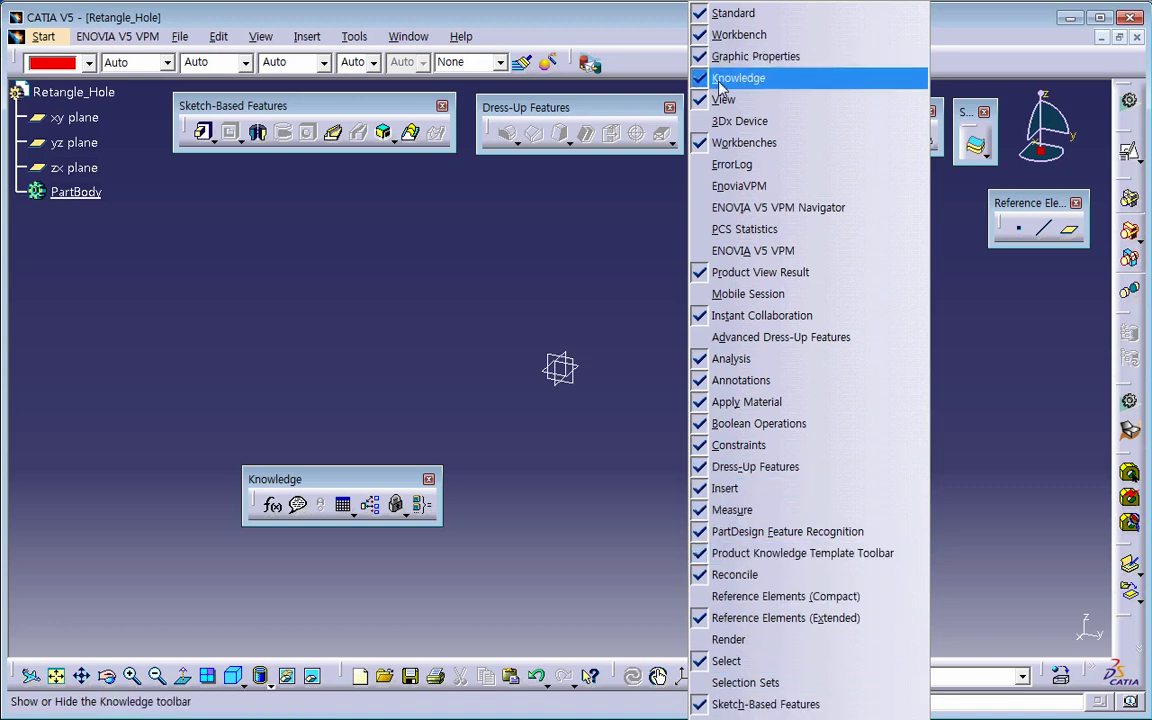
pyautogui.click(503, 273)
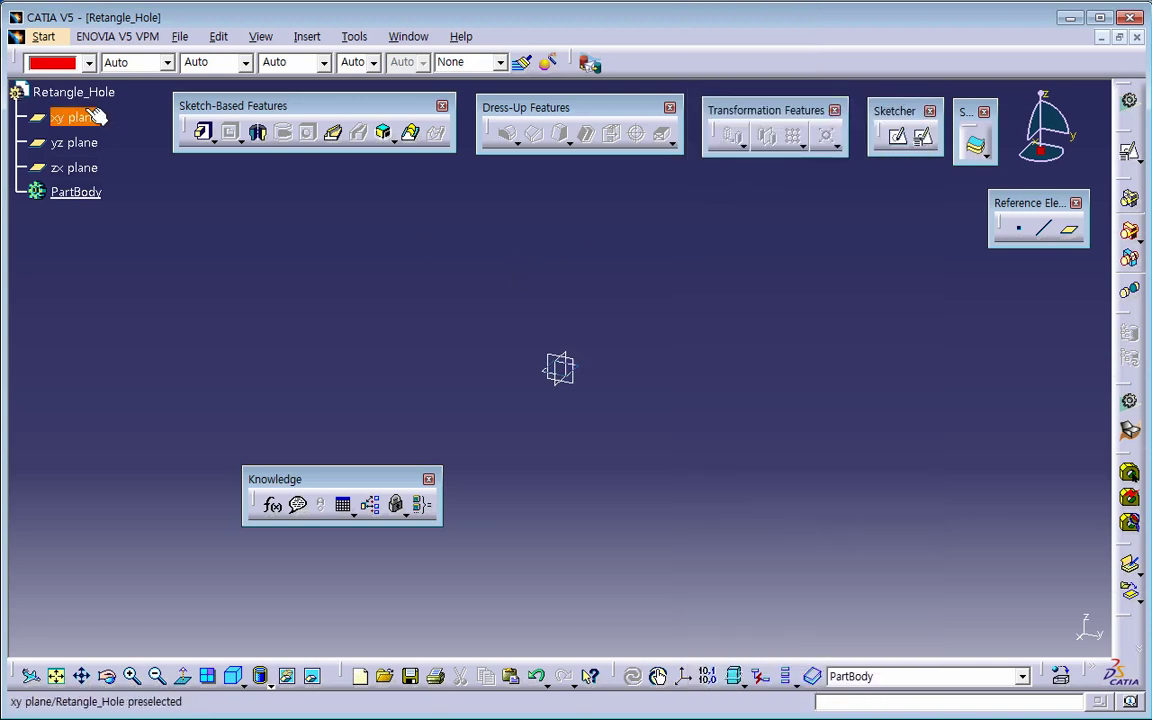
# Look through the available Knowledgeware workbenches without switching, and shift the floating Knowledge toolbar slightly
pyautogui.click(44, 36)
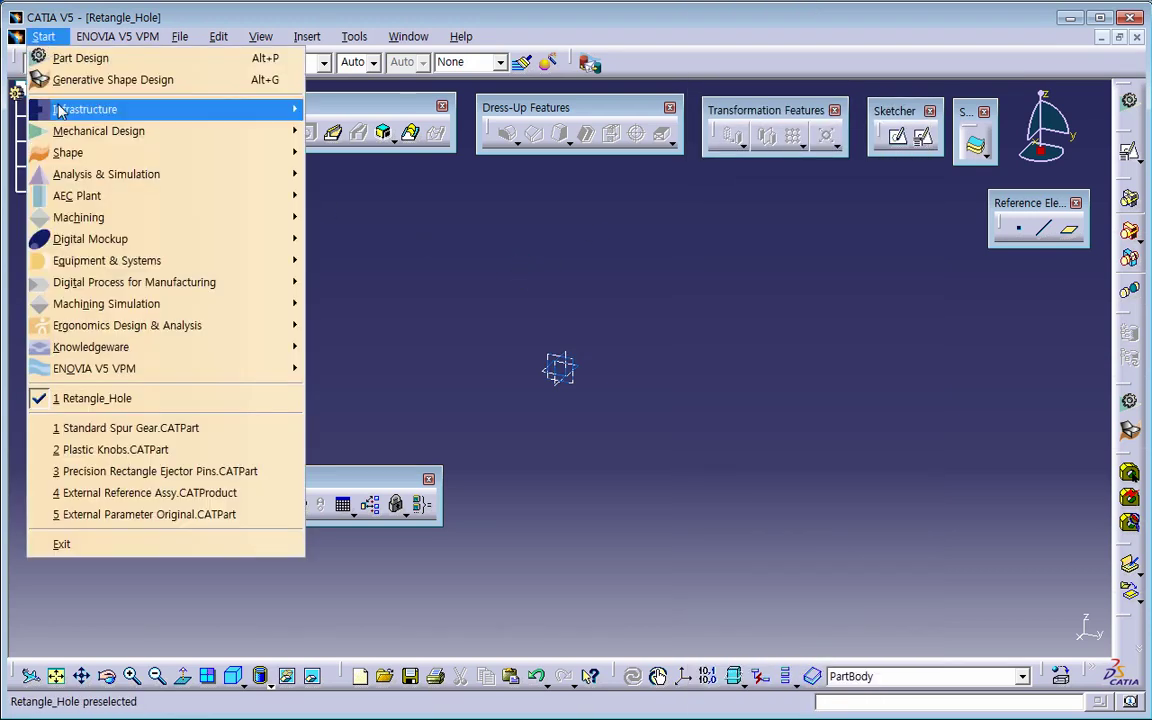
pyautogui.moveTo(230, 347)
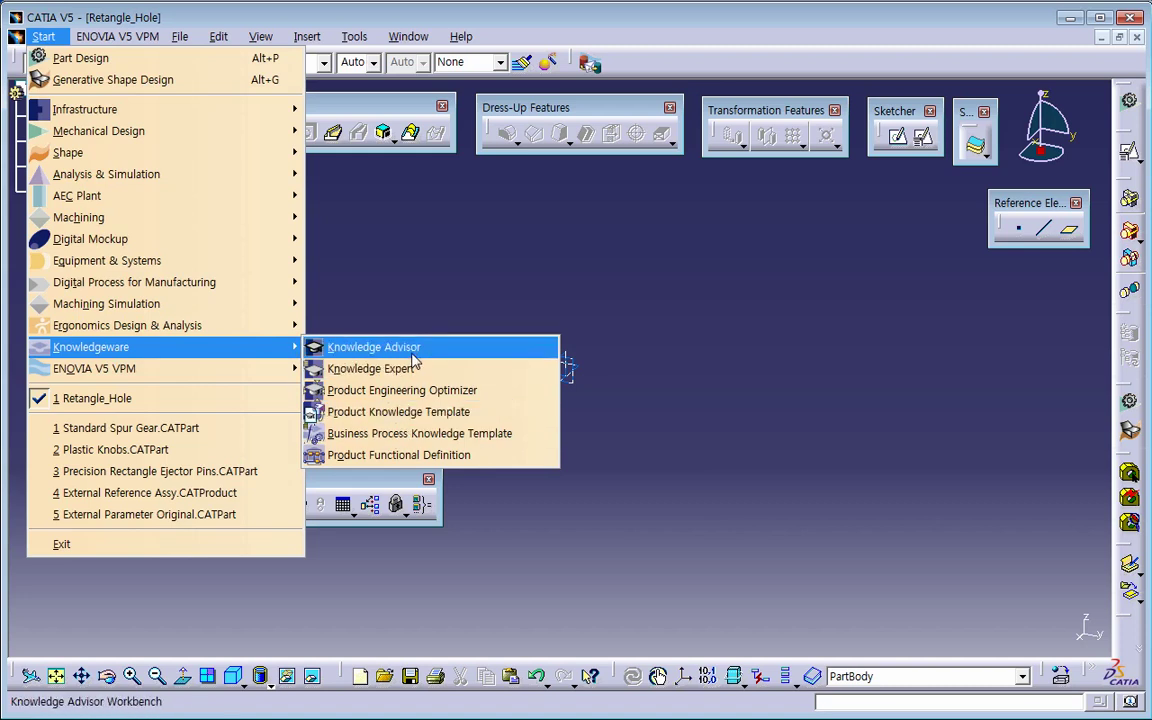
pyautogui.click(443, 268)
pyautogui.moveTo(368, 480); pyautogui.dragTo(386, 458)
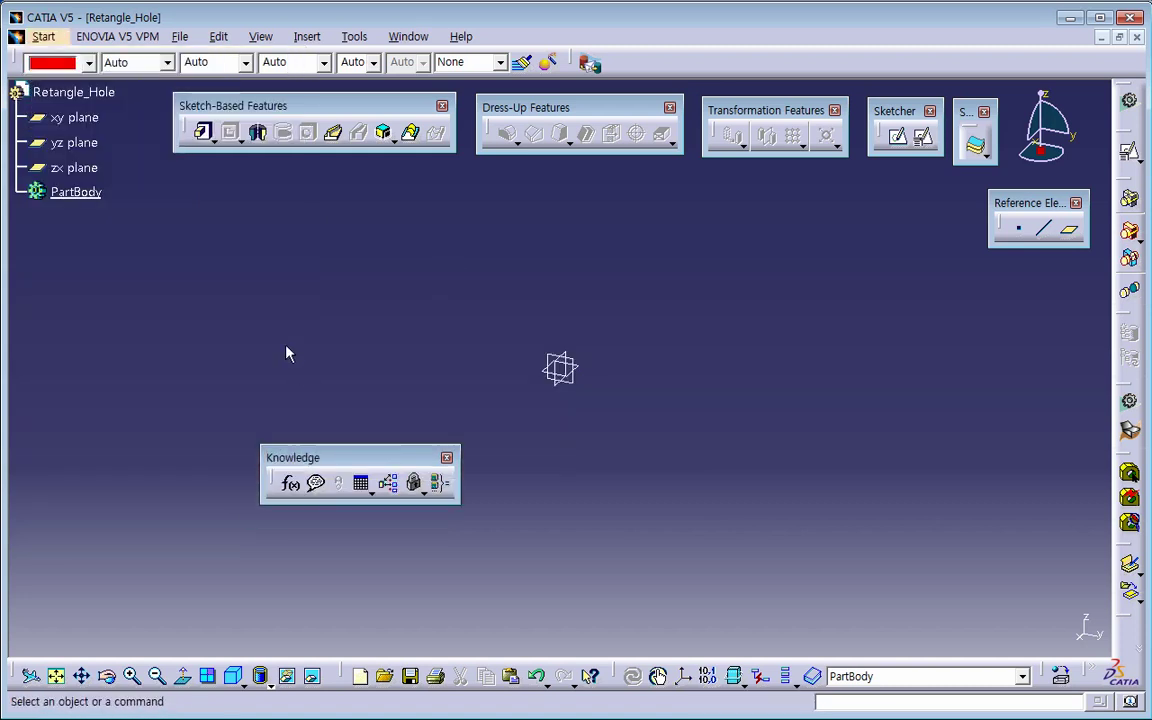
# Create a new Product document and float the Knowledge toolbar in its window
pyautogui.click(180, 36)
pyautogui.click(195, 57)
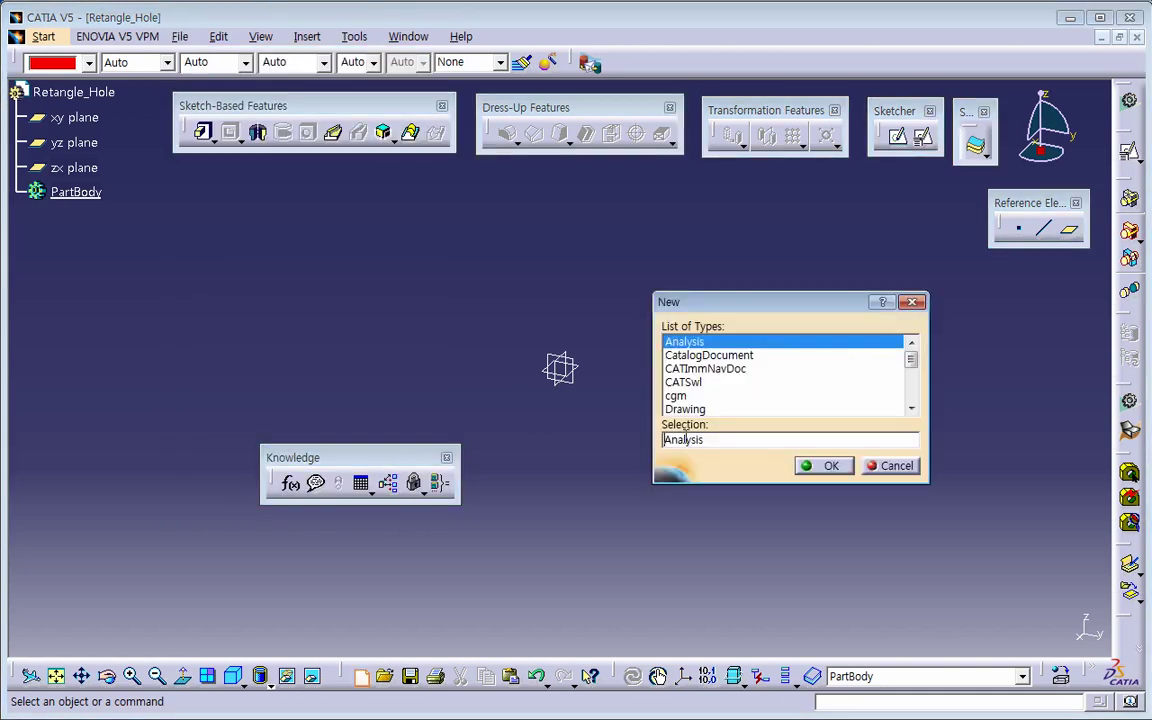
pyautogui.click(688, 382)
pyautogui.press('p')
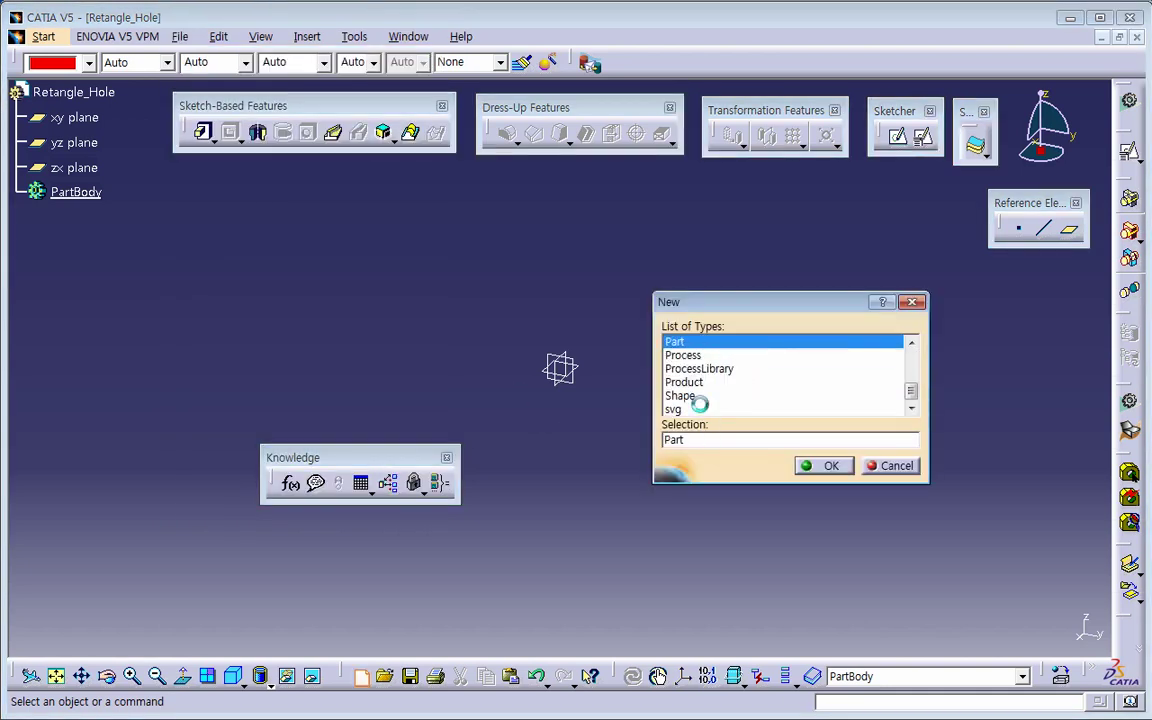
pyautogui.click(700, 382)
pyautogui.click(826, 466)
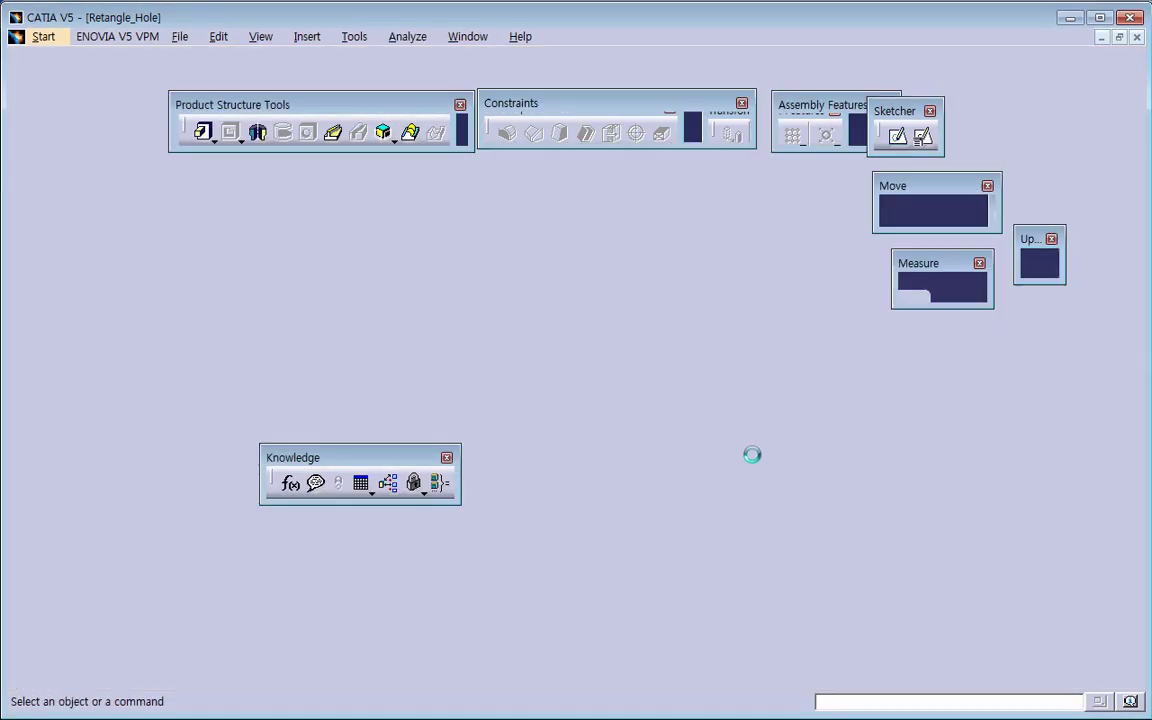
pyautogui.moveTo(410, 675); pyautogui.dragTo(350, 522)
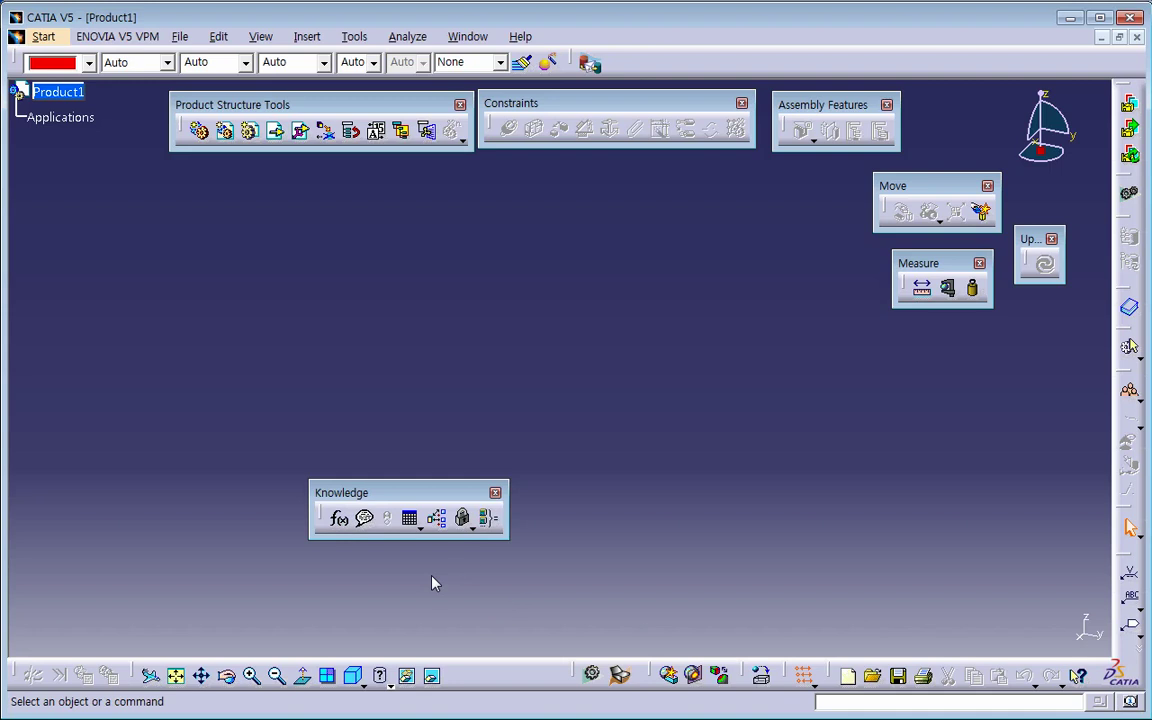
# Hide the Knowledge toolbar, then redisplay it over the work area of the Retangle_Hole part
pyautogui.click(495, 493)
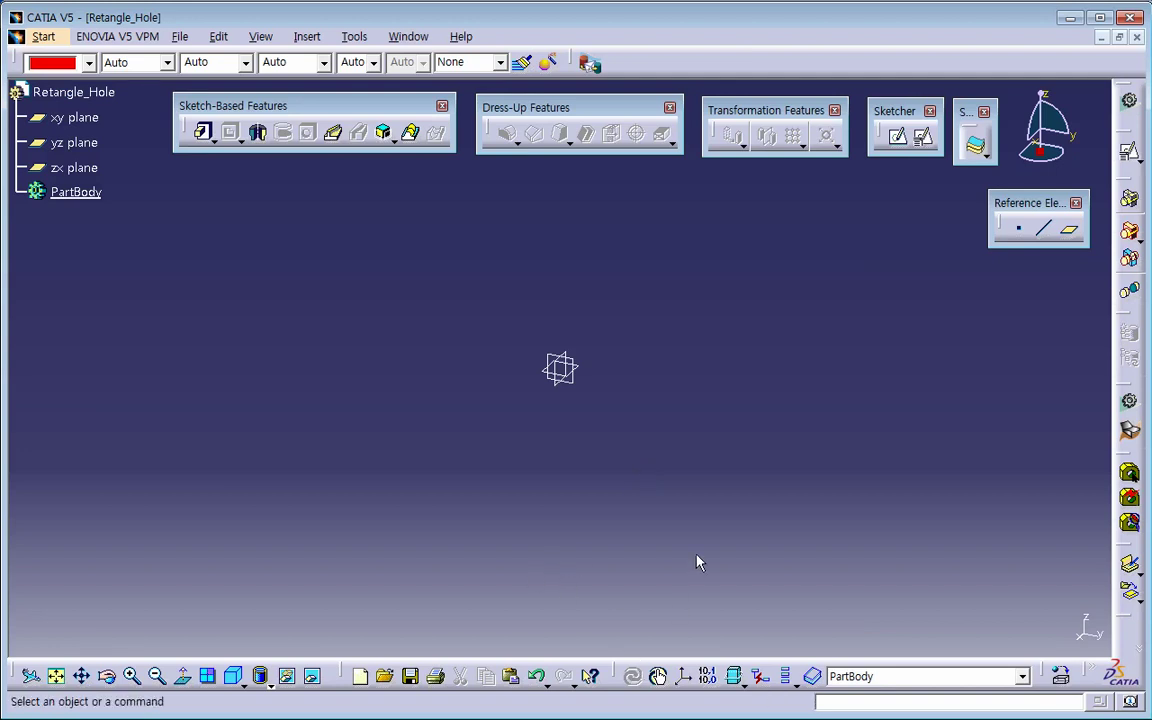
pyautogui.rightClick(735, 92)
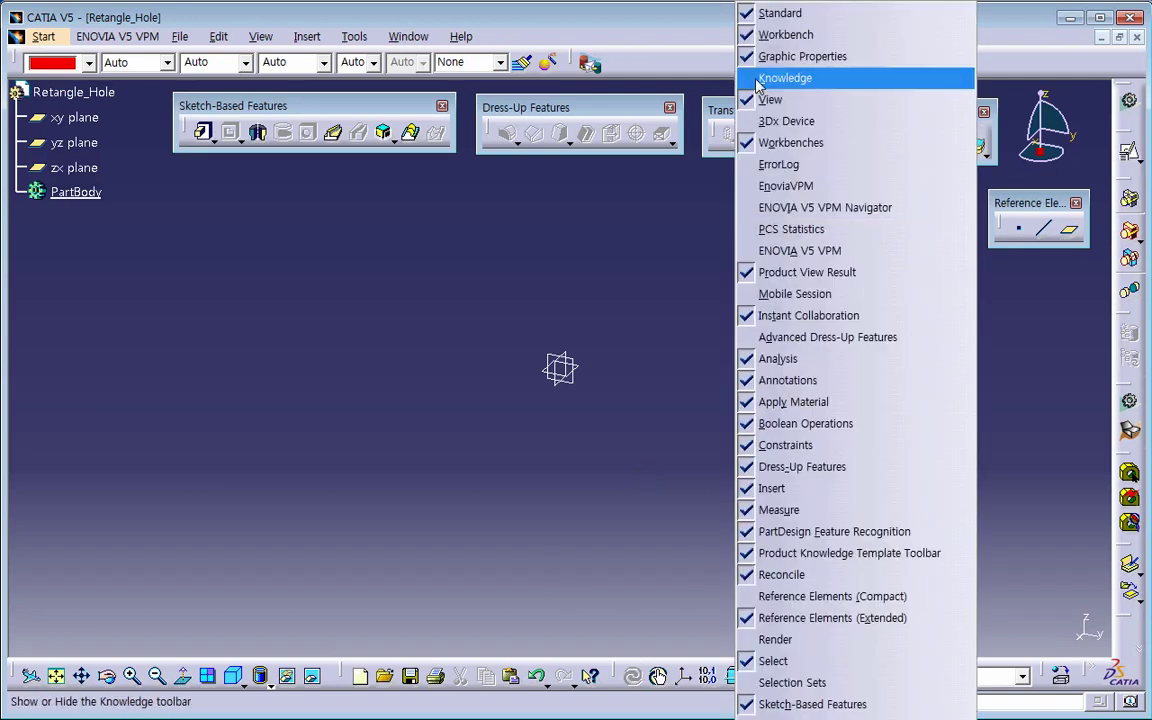
pyautogui.click(770, 77)
pyautogui.moveTo(370, 457); pyautogui.dragTo(336, 485)
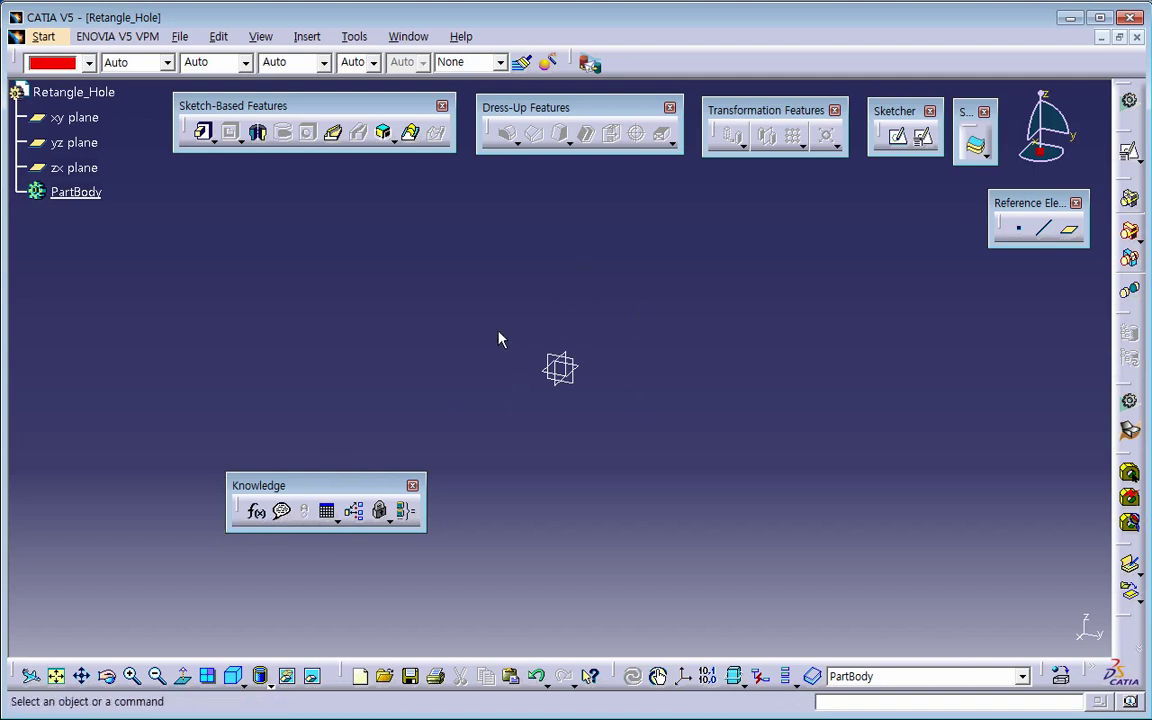
# Open the Formulas dialog and list all parameters of the Retangle_Hole part
pyautogui.click(256, 511)
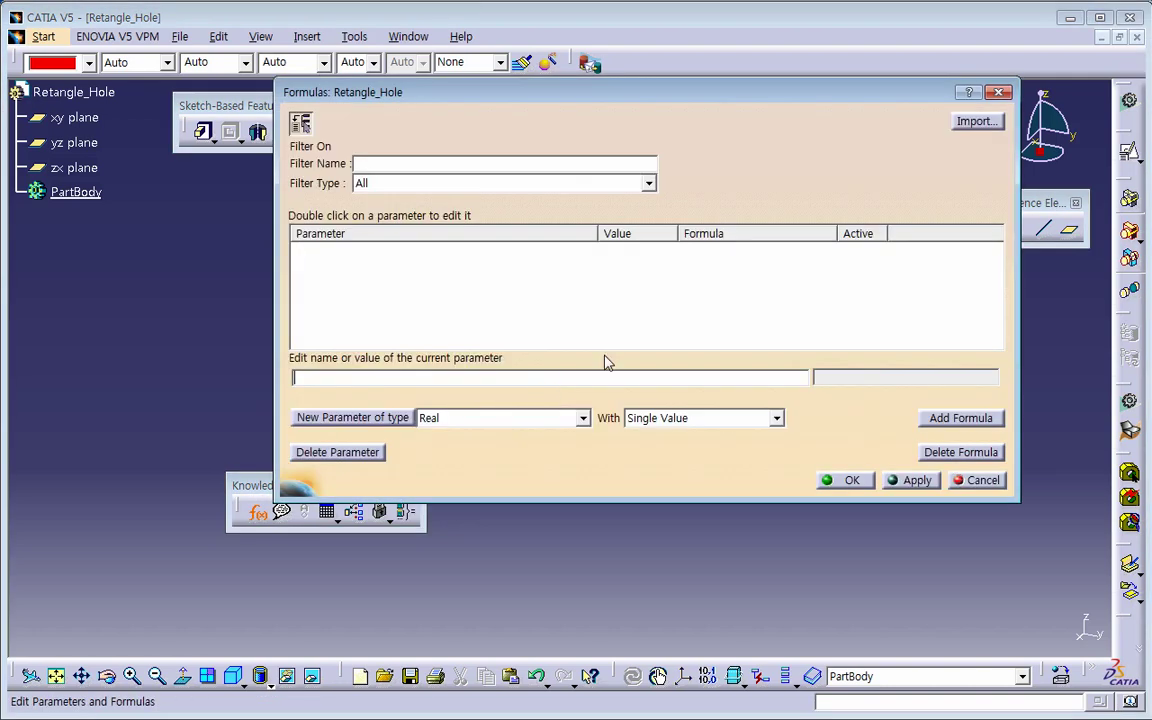
pyautogui.moveTo(686, 92); pyautogui.dragTo(694, 185)
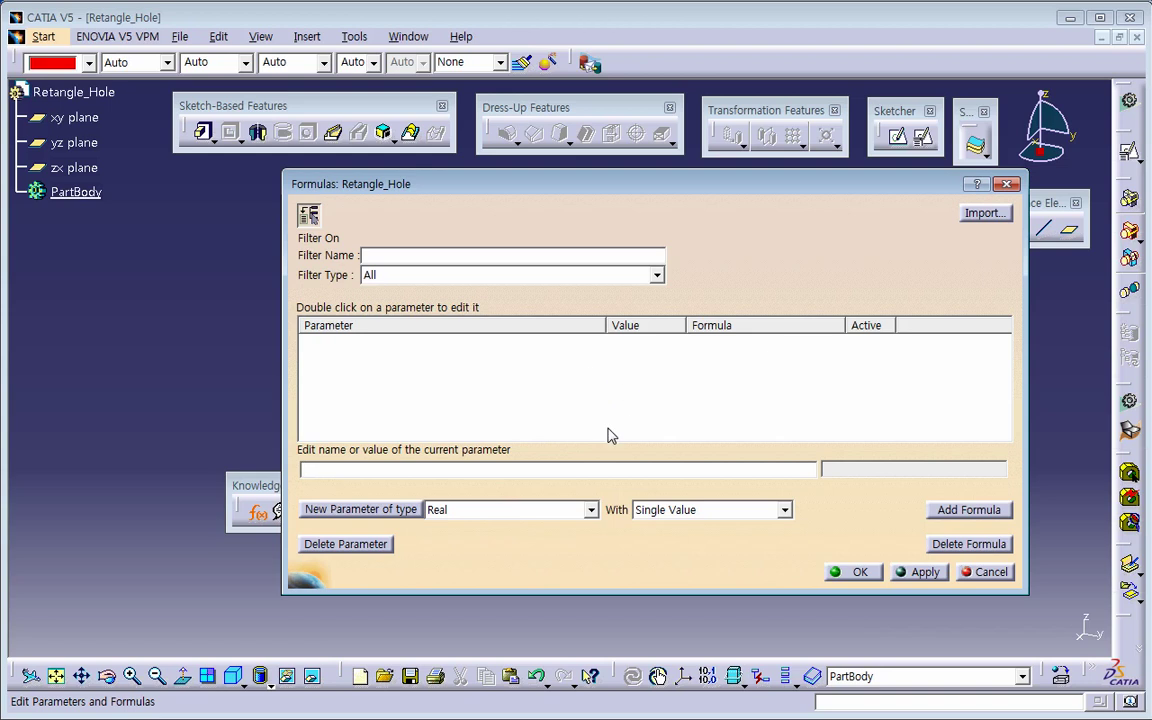
pyautogui.click(310, 215)
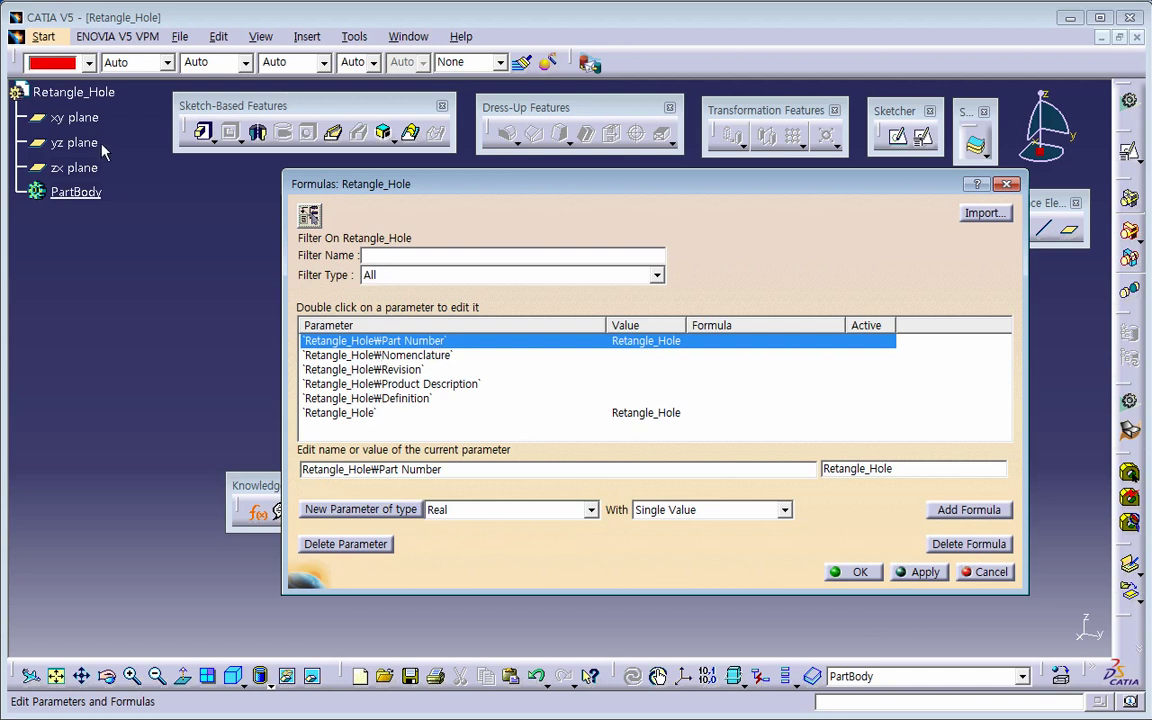
# Compare the part's product properties with its built-in parameters, closing the properties and selecting the Retangle_Hole parameter
pyautogui.rightClick(107, 97)
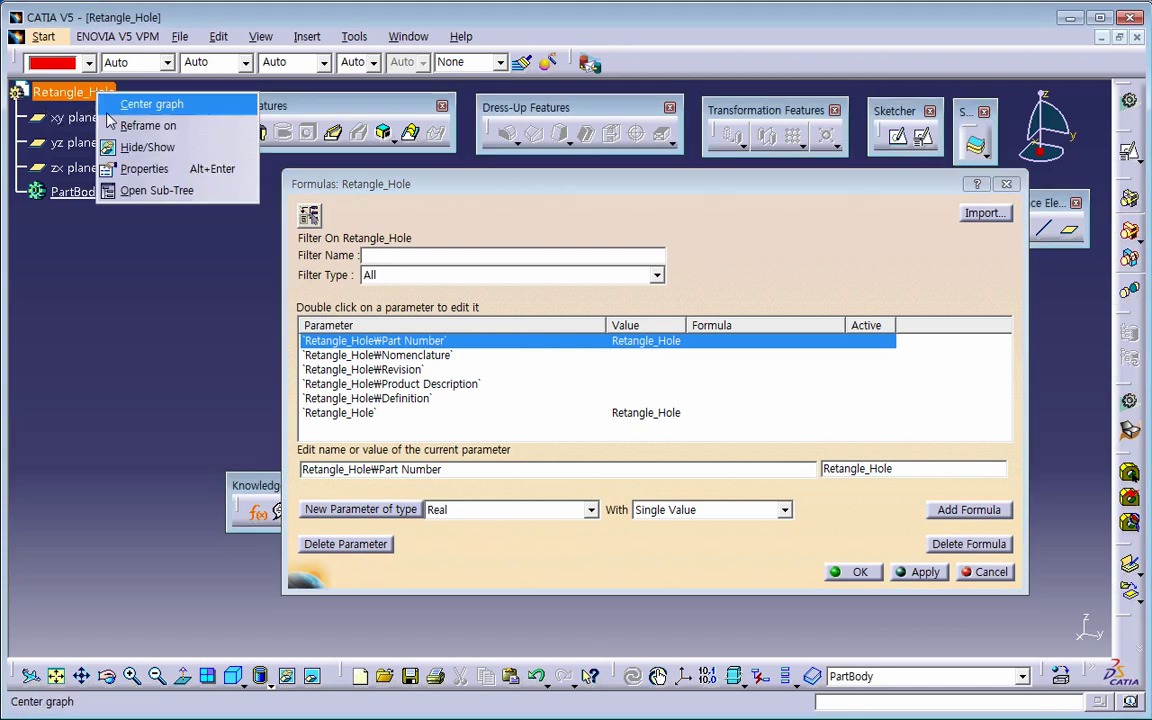
pyautogui.click(122, 164)
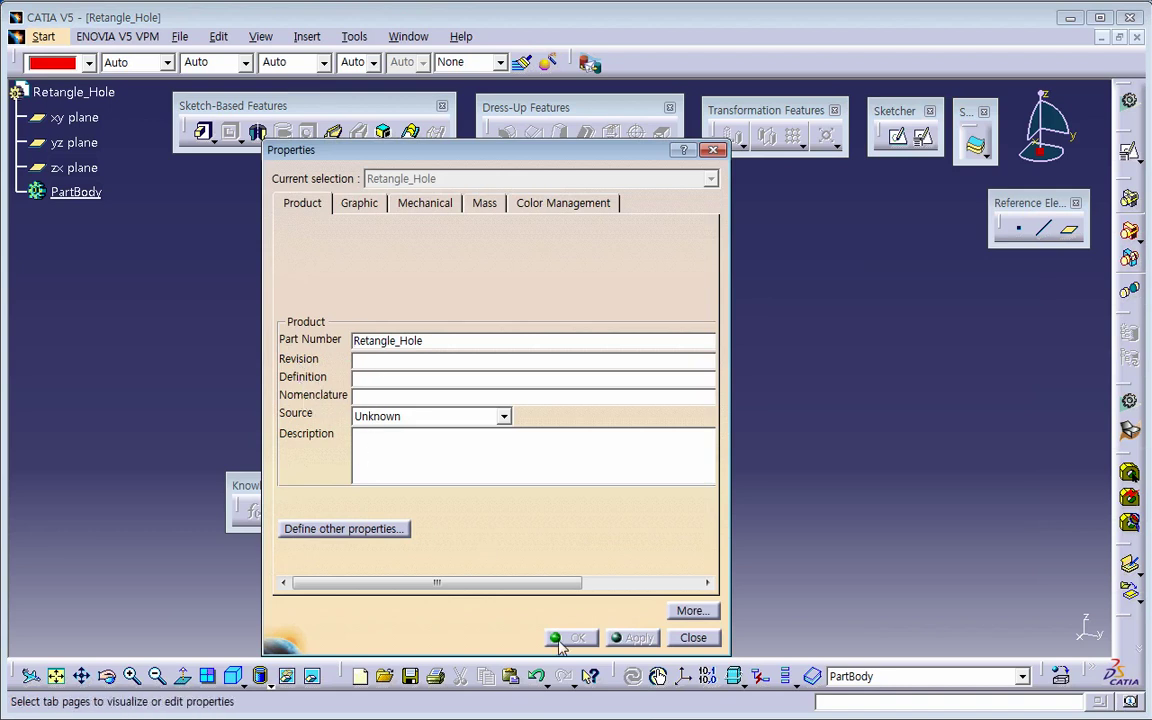
pyautogui.click(693, 637)
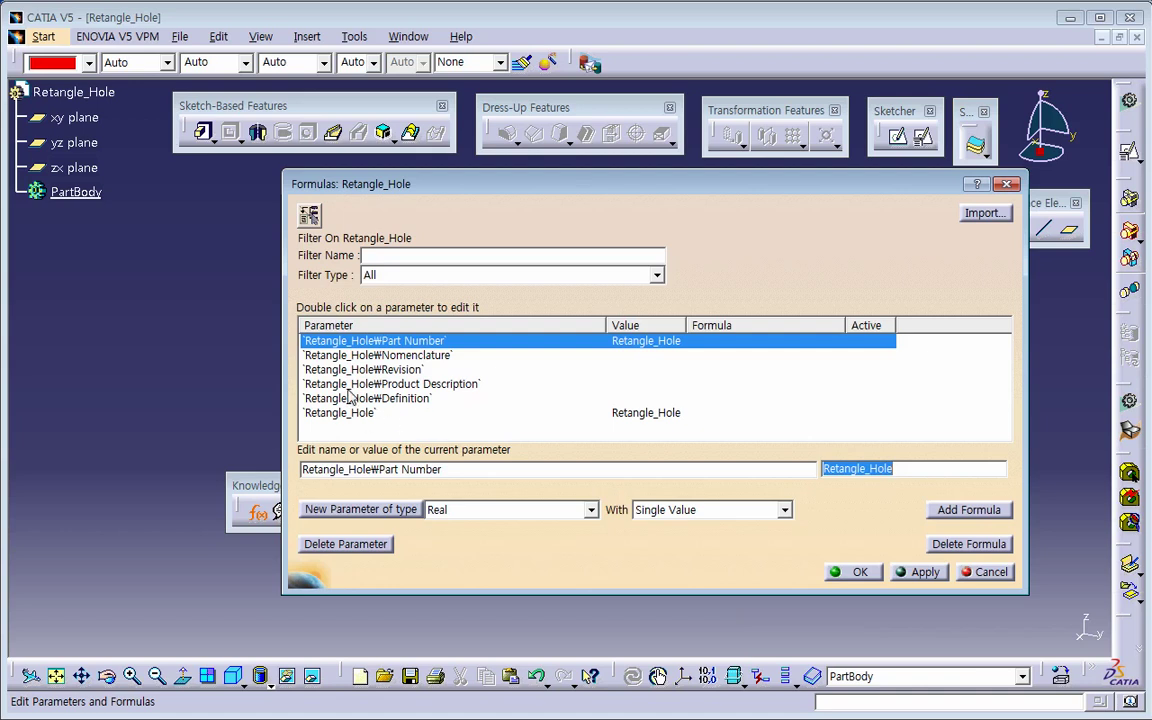
pyautogui.click(363, 418)
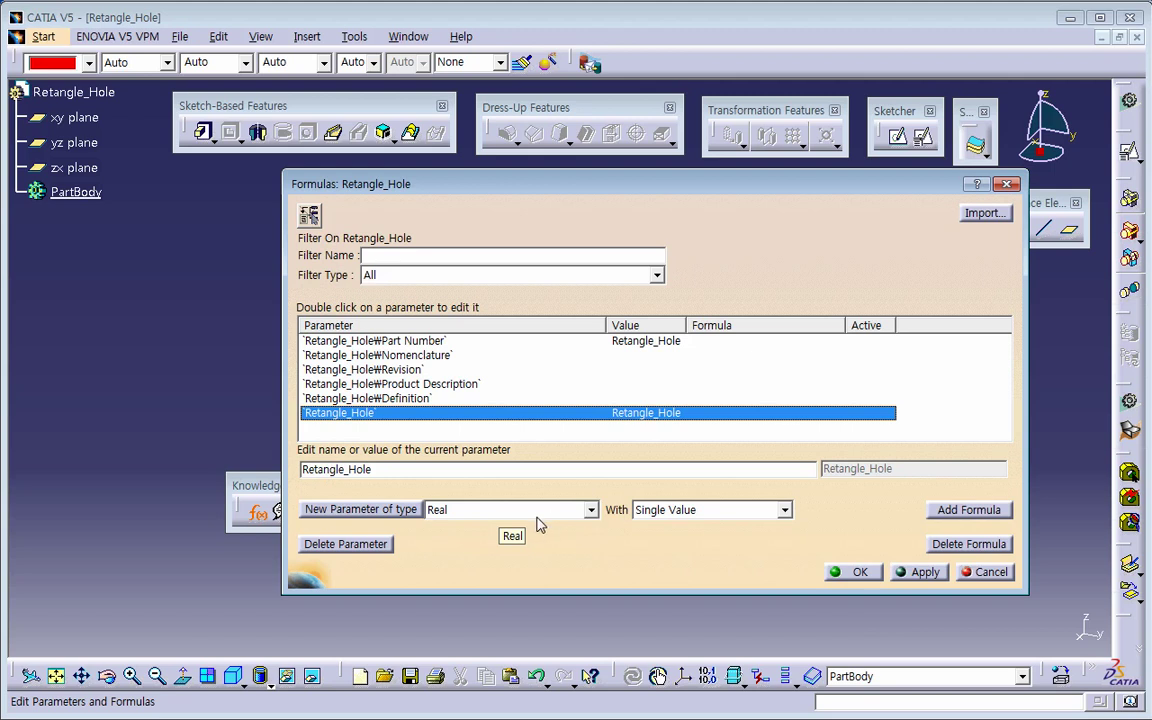
# Examine the full list of parameter types available for new parameters, from Real through to Point
pyautogui.click(591, 510)
pyautogui.click(591, 507)
pyautogui.scroll(-3, 593, 512)
pyautogui.scroll(-1, 593, 512)
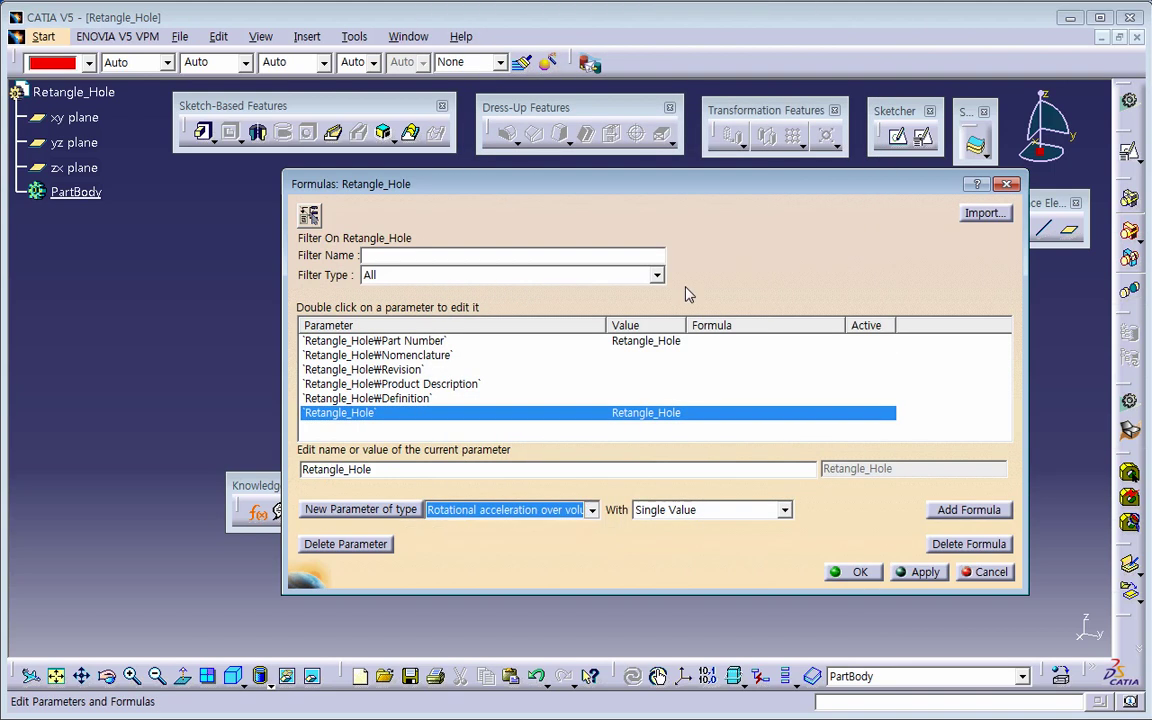
pyautogui.moveTo(645, 190); pyautogui.dragTo(650, 258)
pyautogui.click(597, 578)
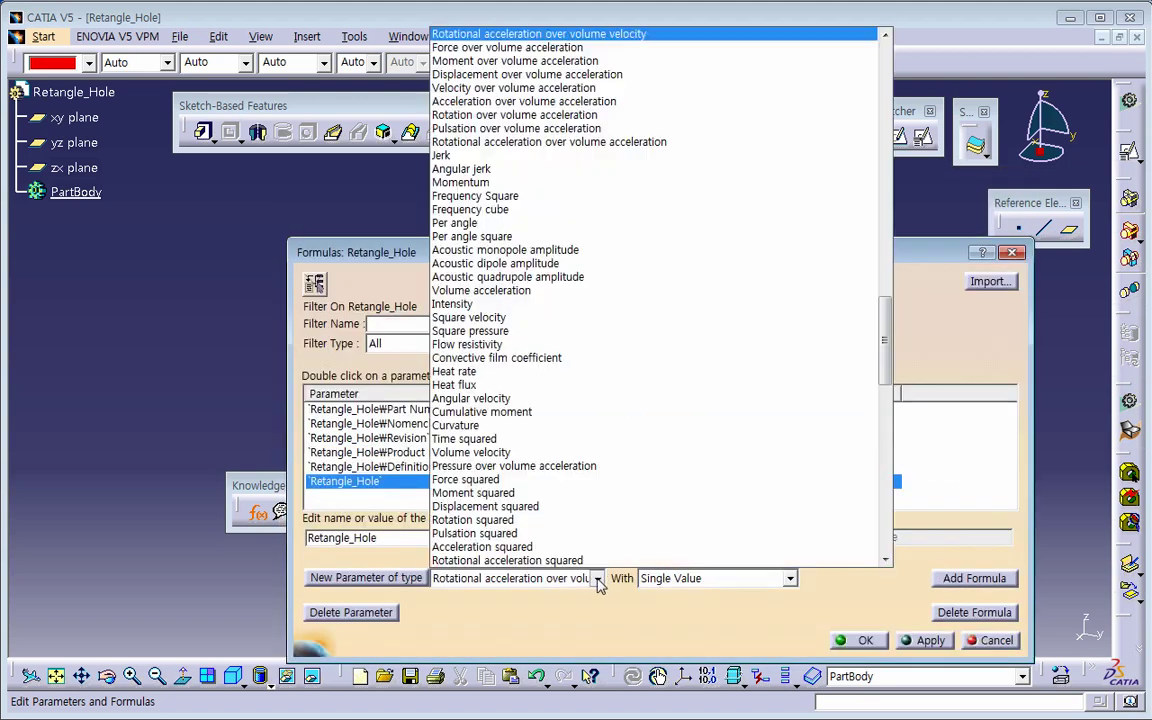
pyautogui.moveTo(885, 345); pyautogui.dragTo(869, 100)
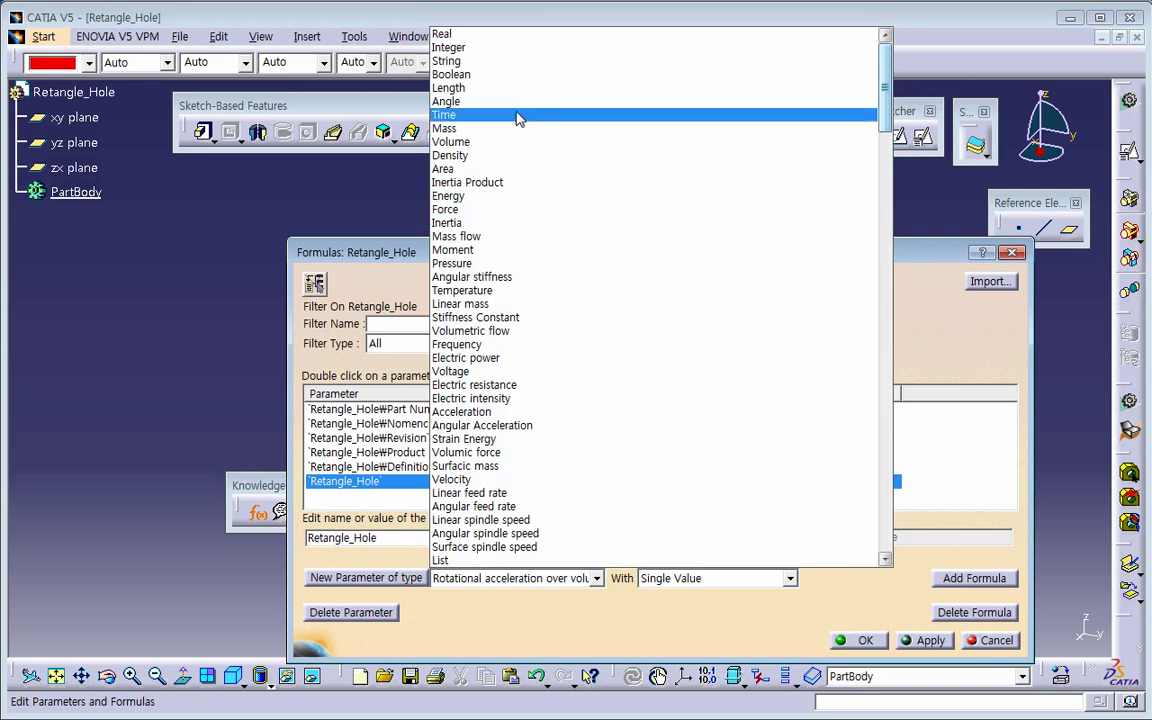
pyautogui.moveTo(885, 105); pyautogui.dragTo(905, 540)
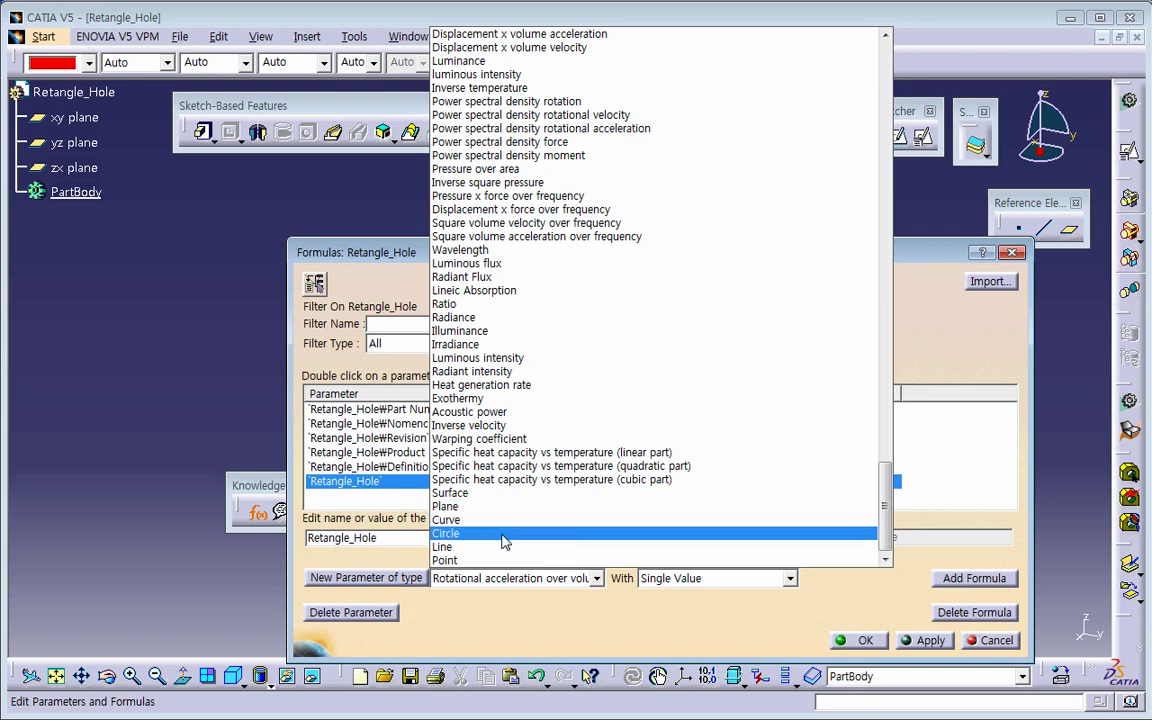
pyautogui.moveTo(885, 512); pyautogui.dragTo(886, 90)
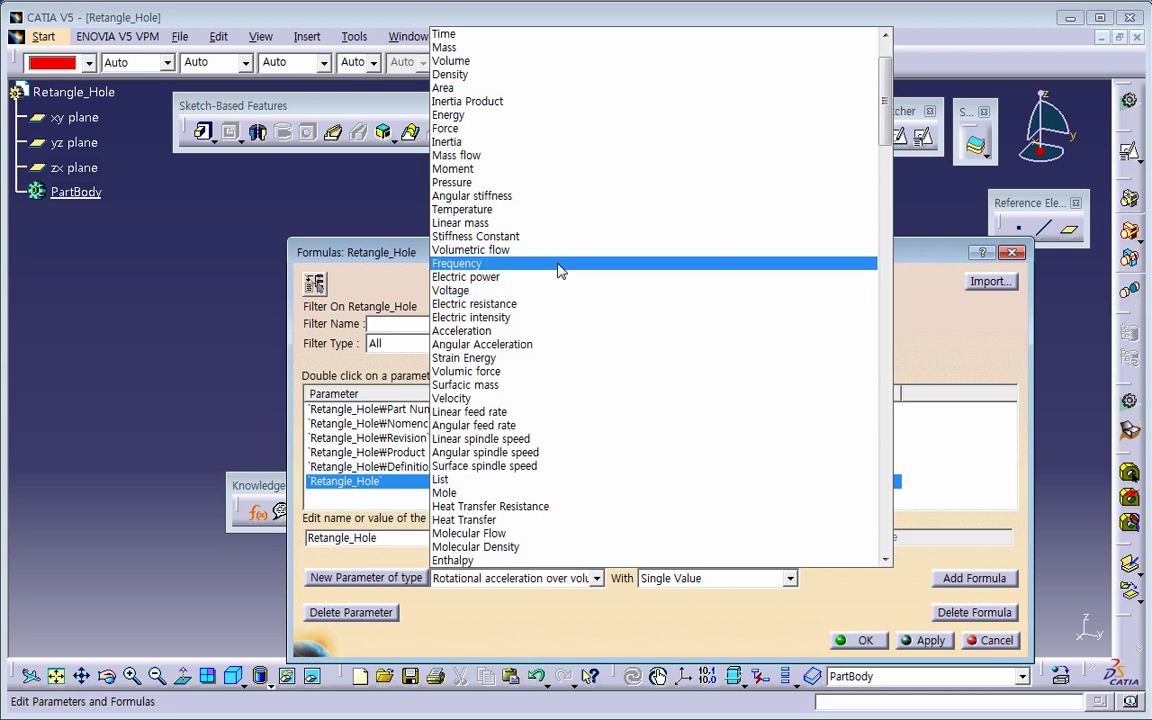
pyautogui.scroll(2, 560, 271)
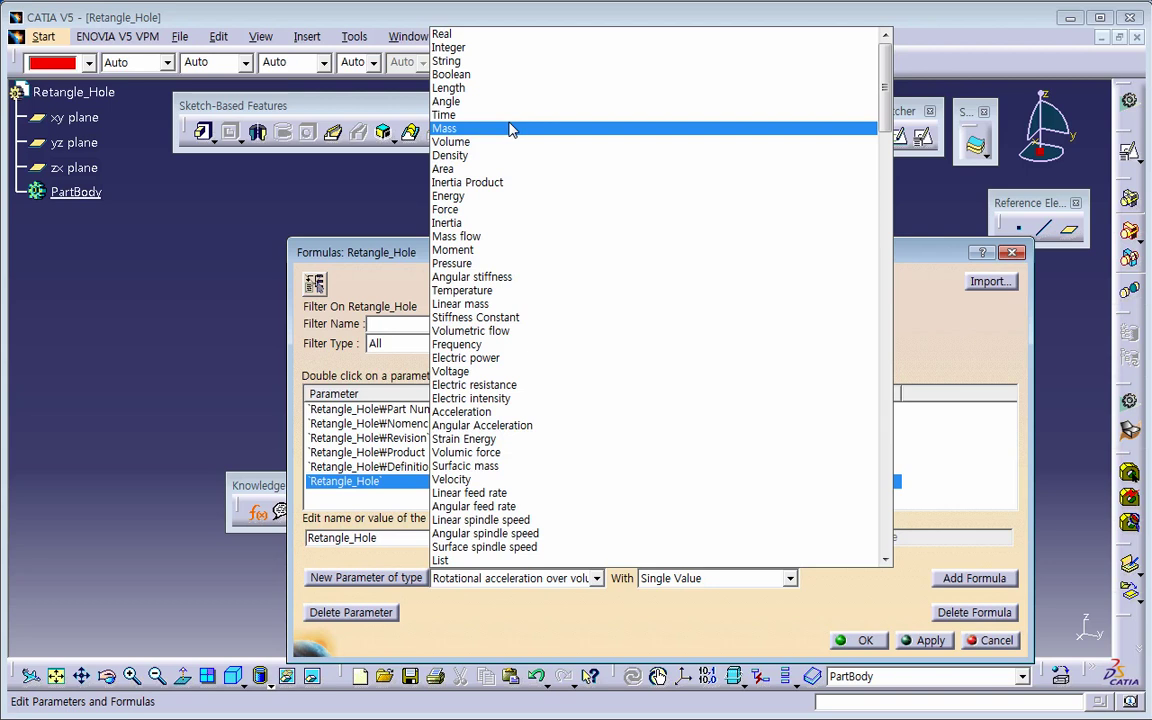
# Create a new Length parameter with a single value outside the current Part Body and expand the Parameters node in the tree
pyautogui.click(504, 88)
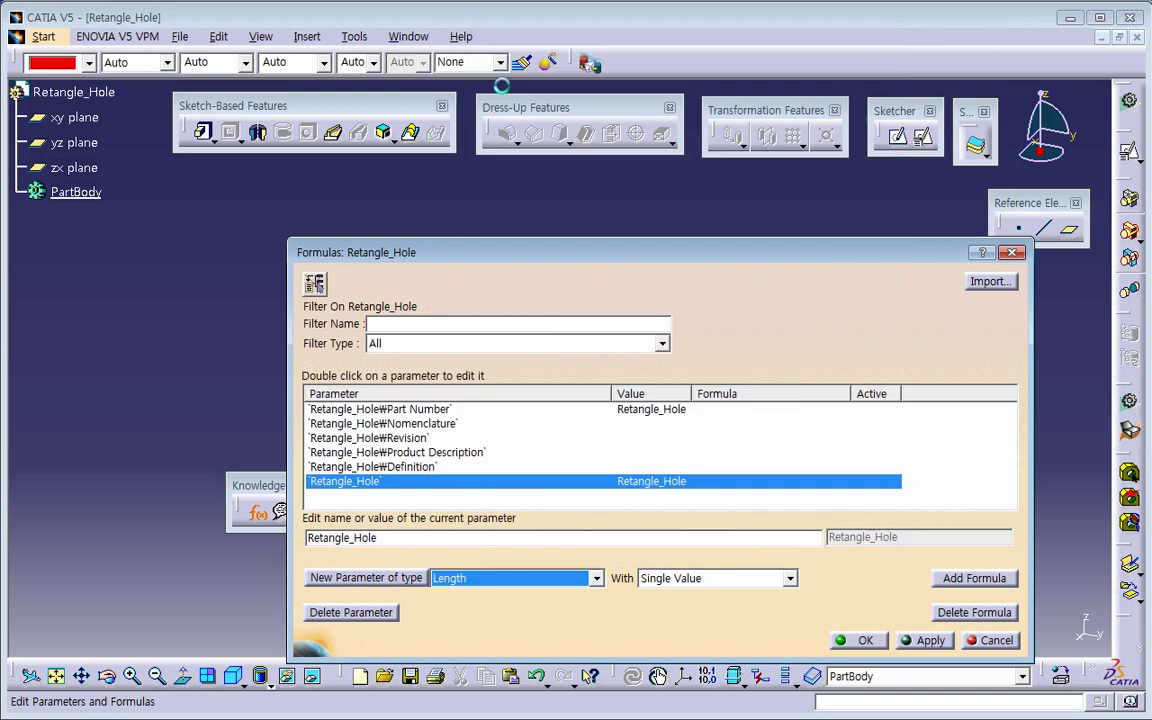
pyautogui.click(700, 579)
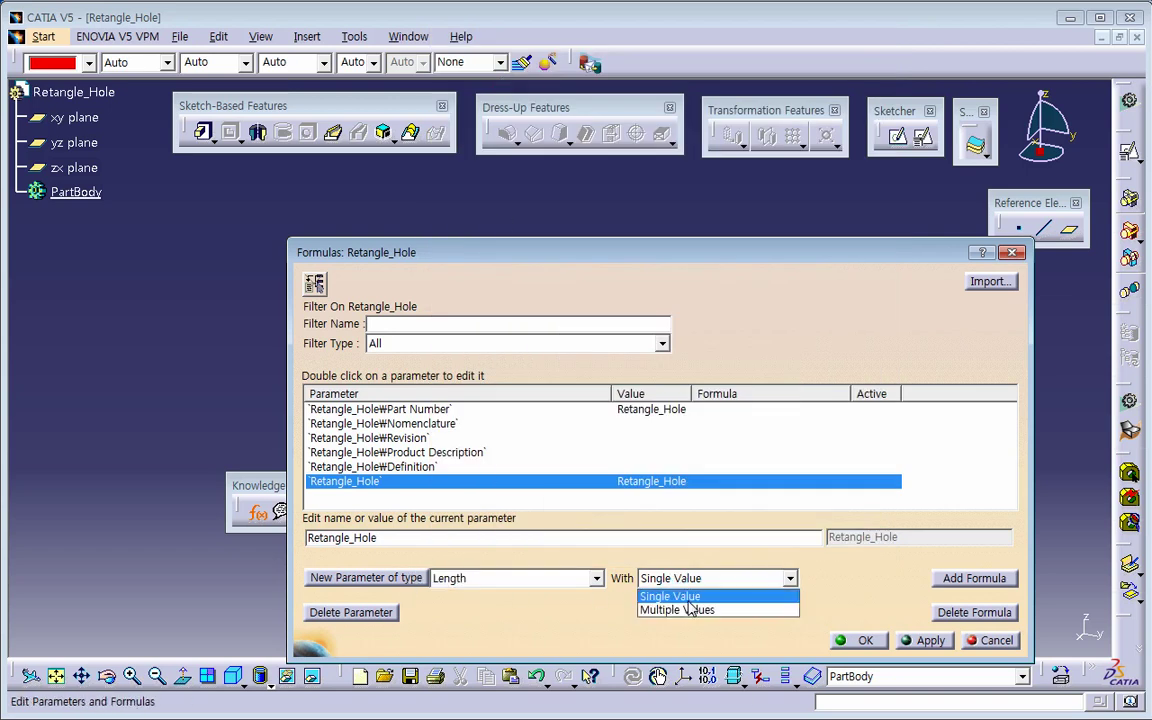
pyautogui.click(560, 608)
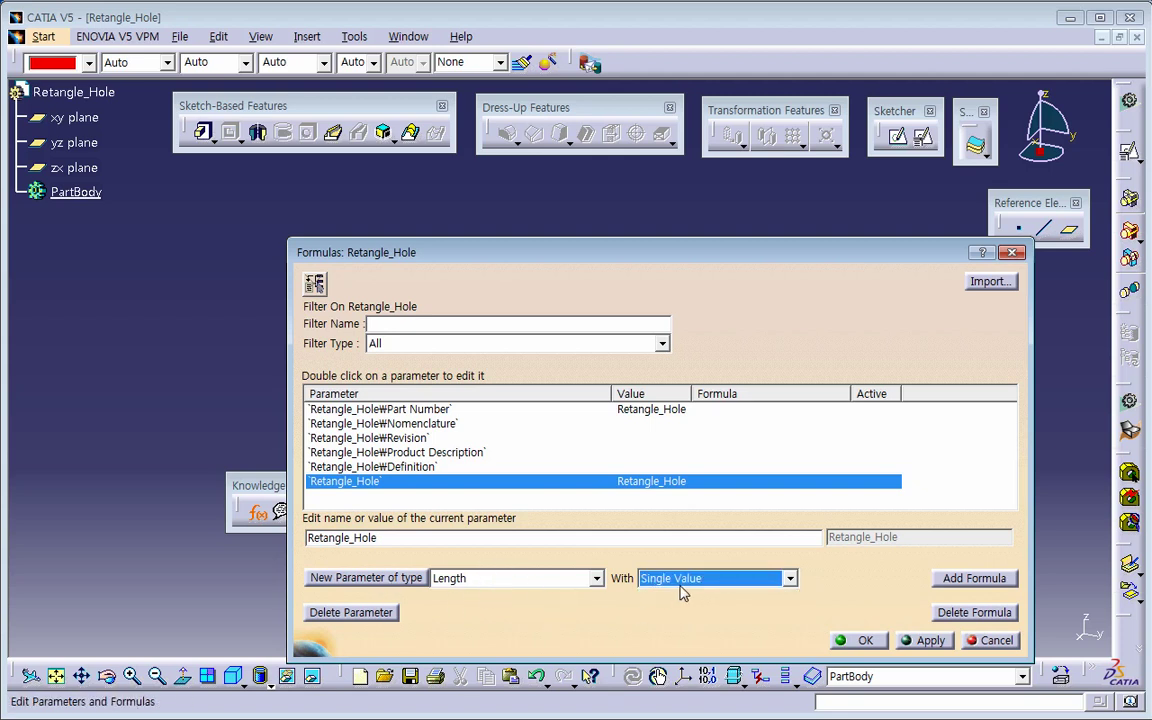
pyautogui.click(417, 585)
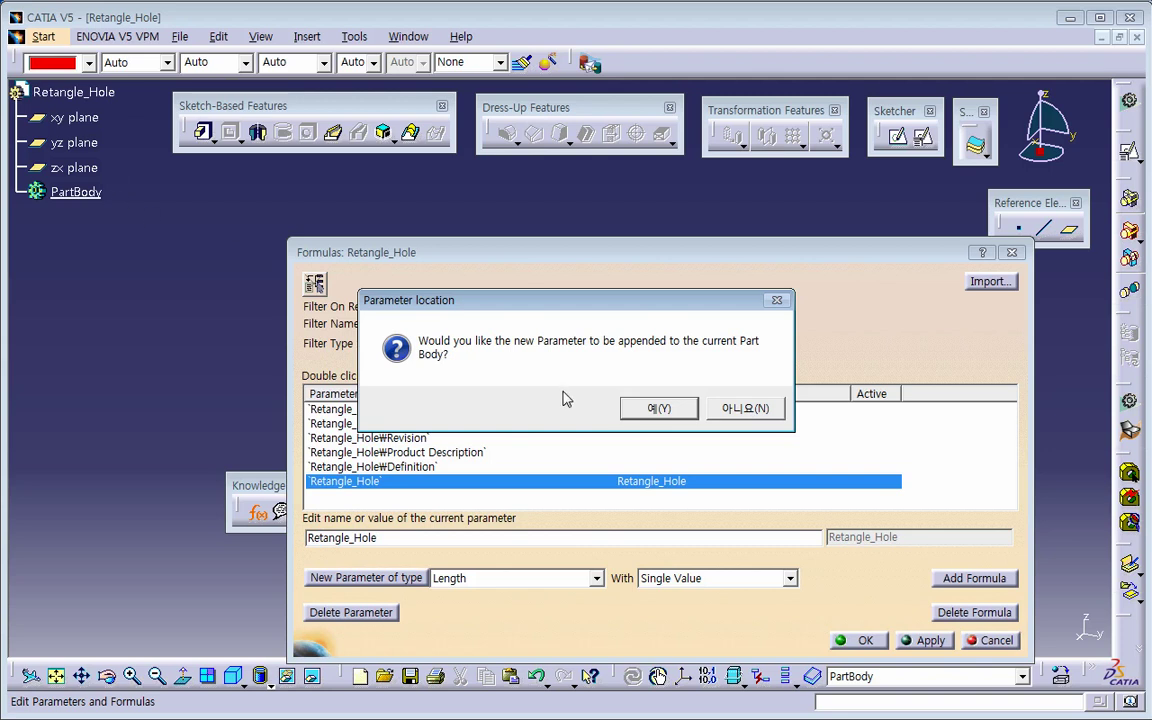
pyautogui.click(748, 409)
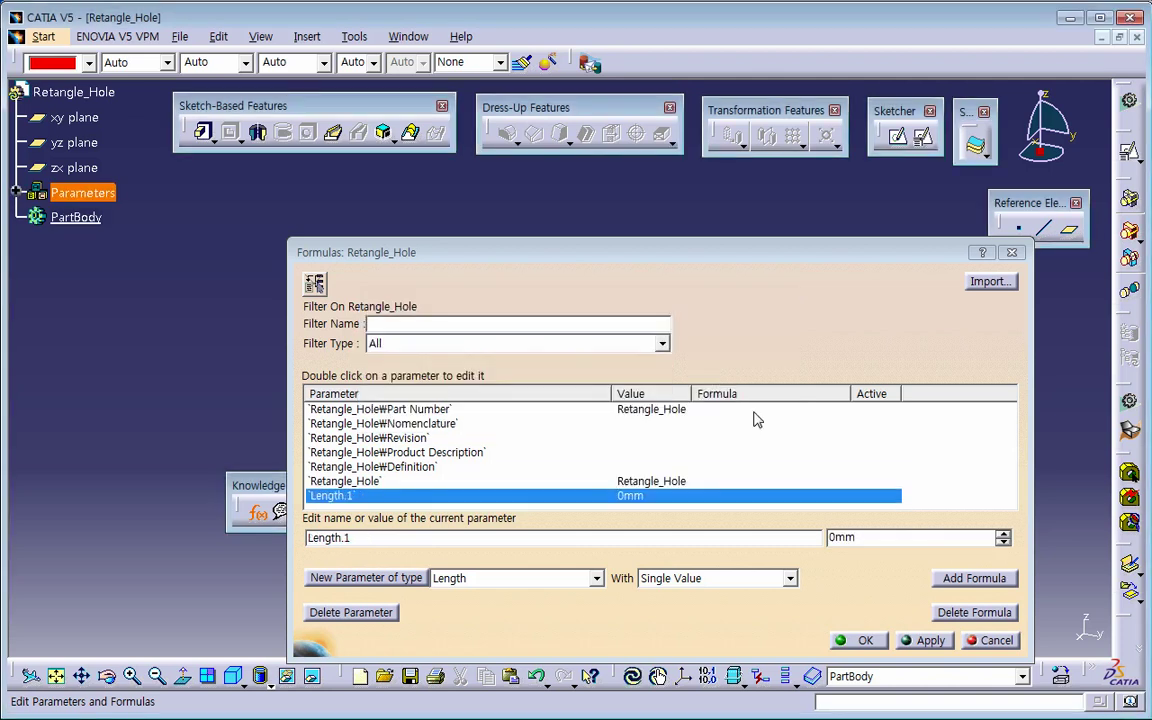
pyautogui.click(16, 191)
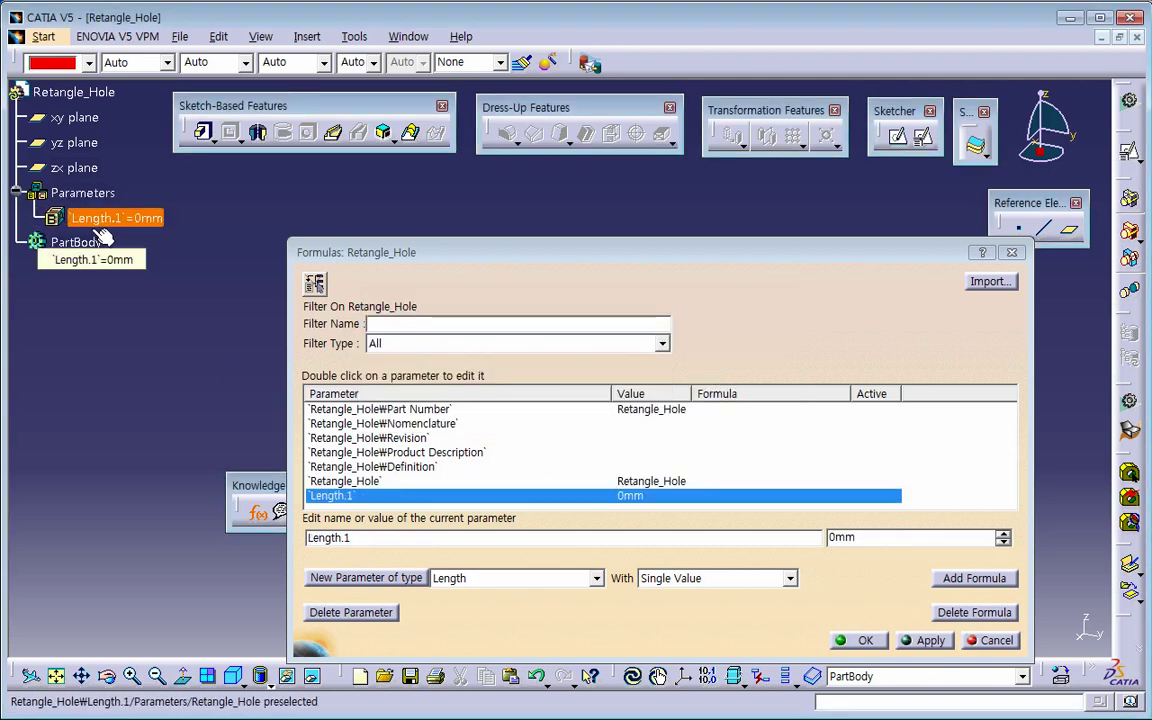
# Examine the Part Infrastructure option that enables hybrid design for parameters and relations inside bodies, leaving the options without changes
pyautogui.click(306, 36)
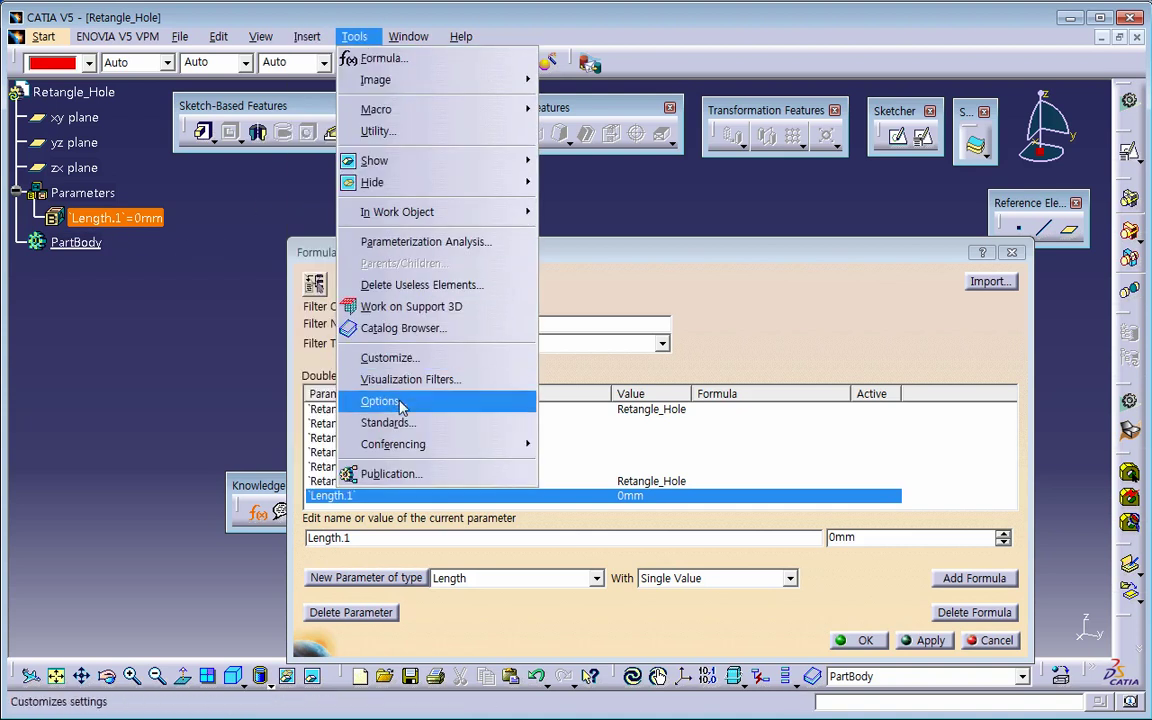
pyautogui.click(398, 401)
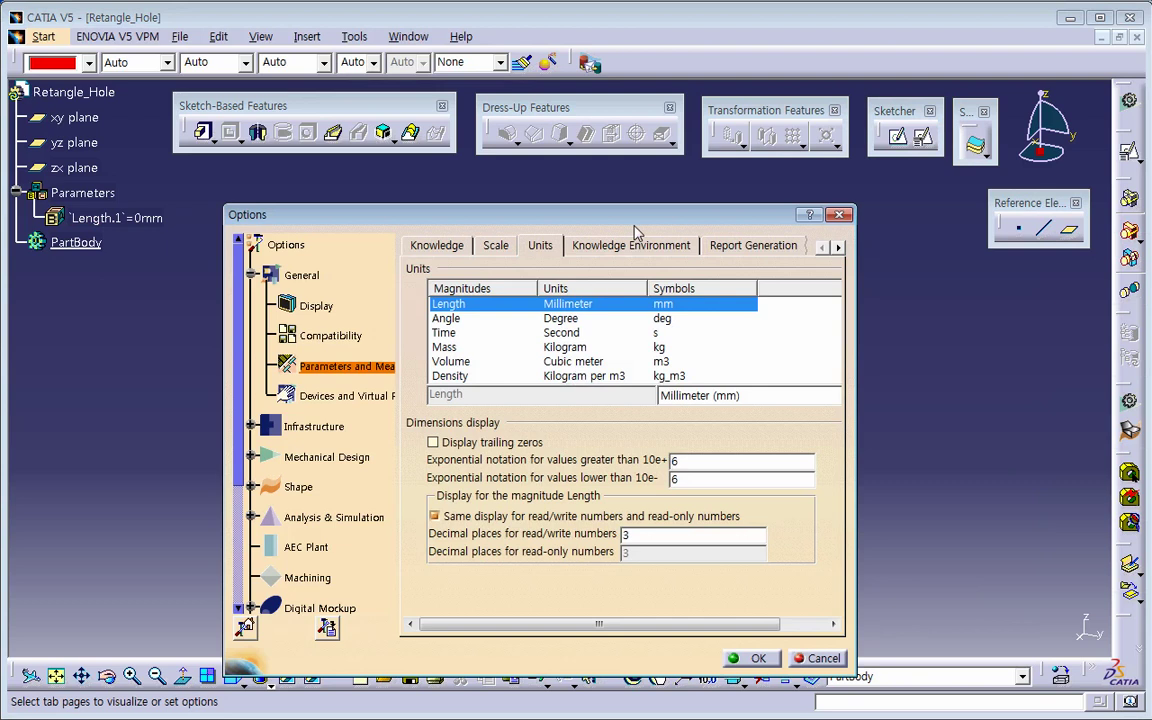
pyautogui.click(271, 401)
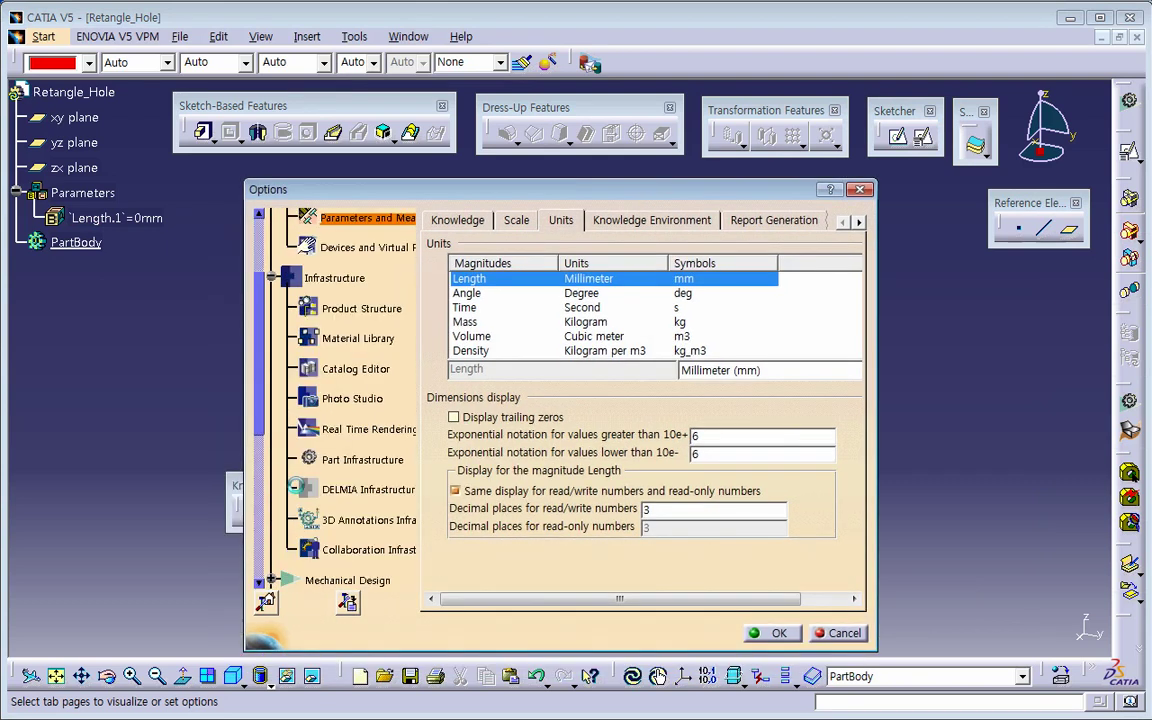
pyautogui.click(362, 462)
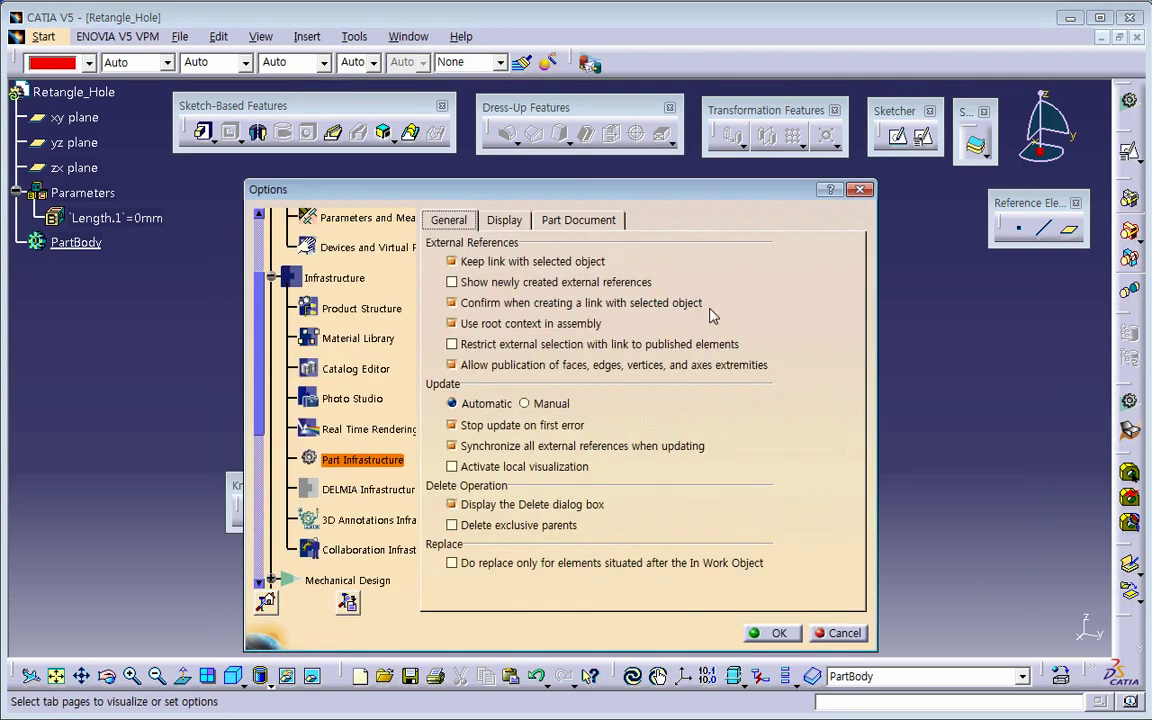
pyautogui.click(504, 220)
pyautogui.click(565, 221)
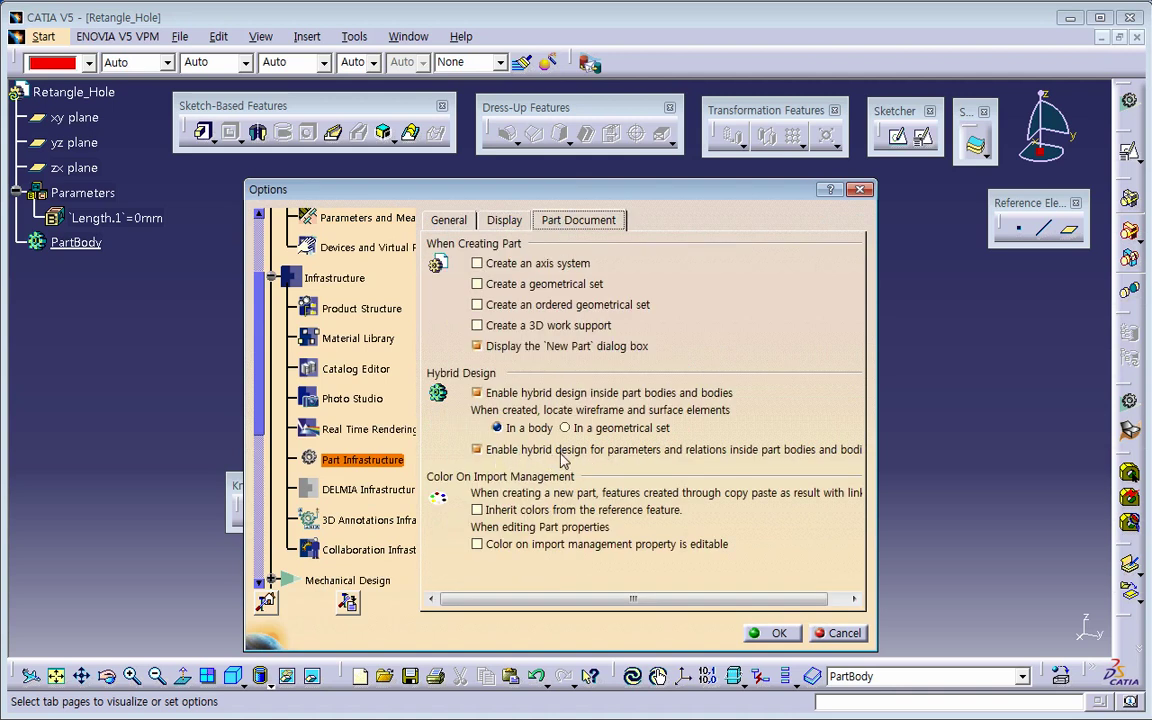
pyautogui.hscroll(1, 650, 458)
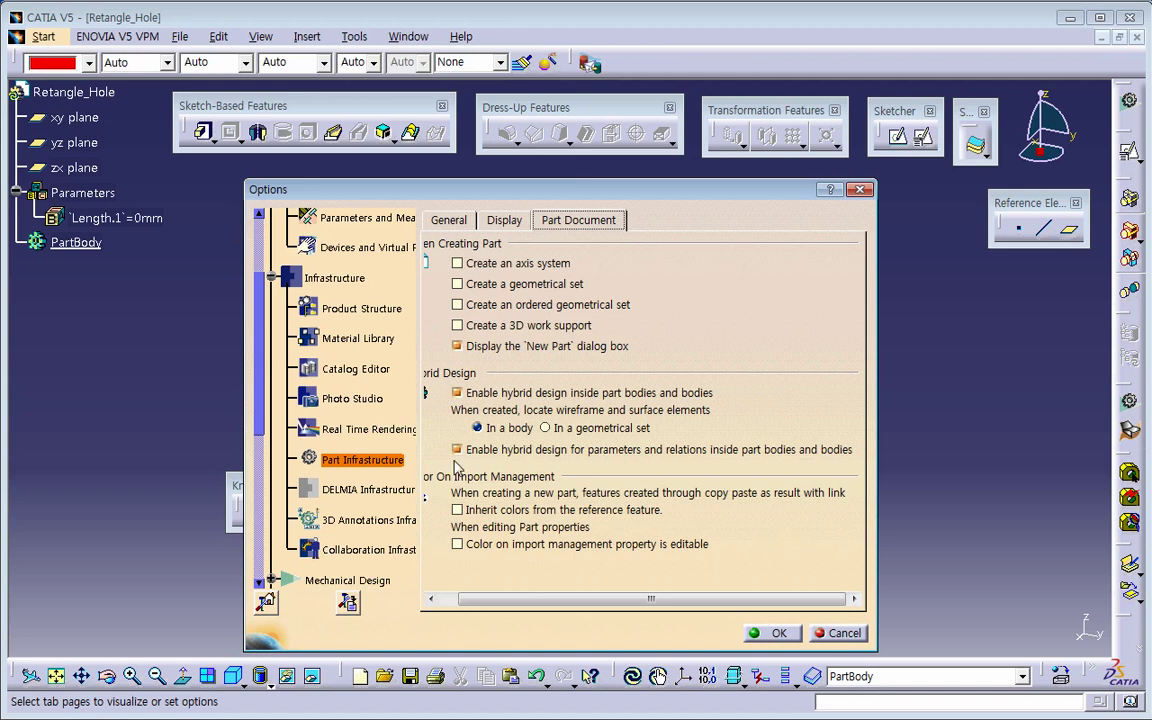
pyautogui.click(838, 634)
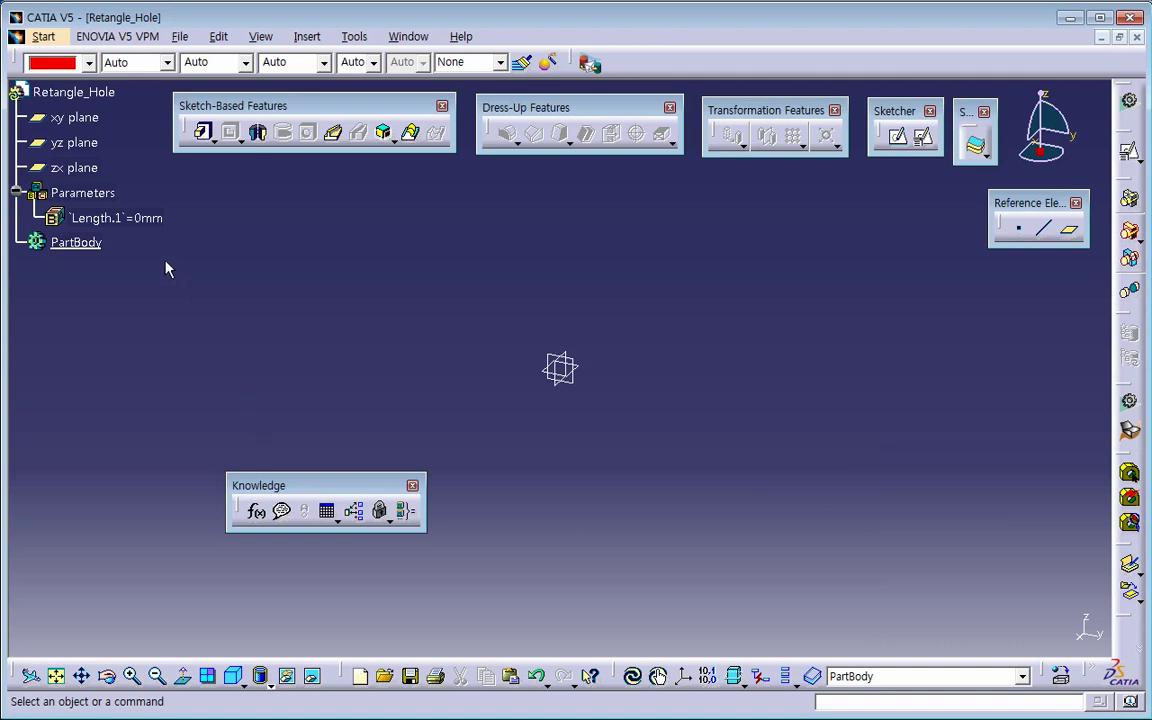
# Rename the new length parameter to Retangle_Length in the Formulas dialog and set its value to 100 mm
pyautogui.click(258, 513)
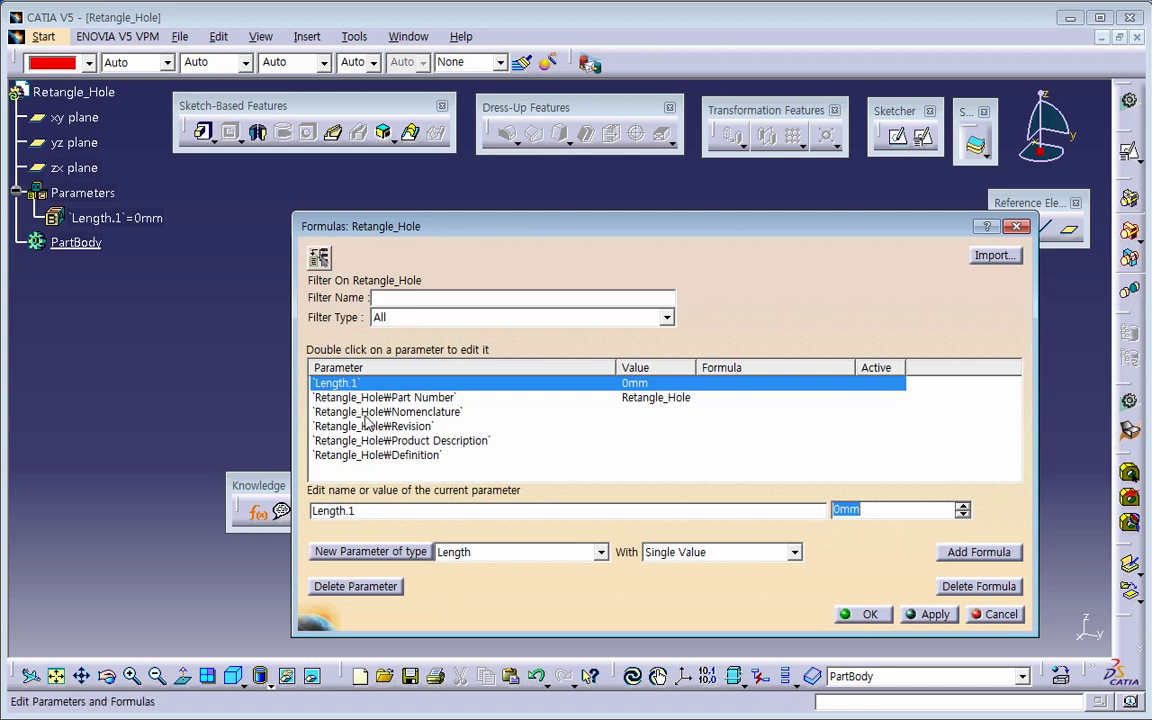
pyautogui.moveTo(362, 511); pyautogui.dragTo(280, 512)
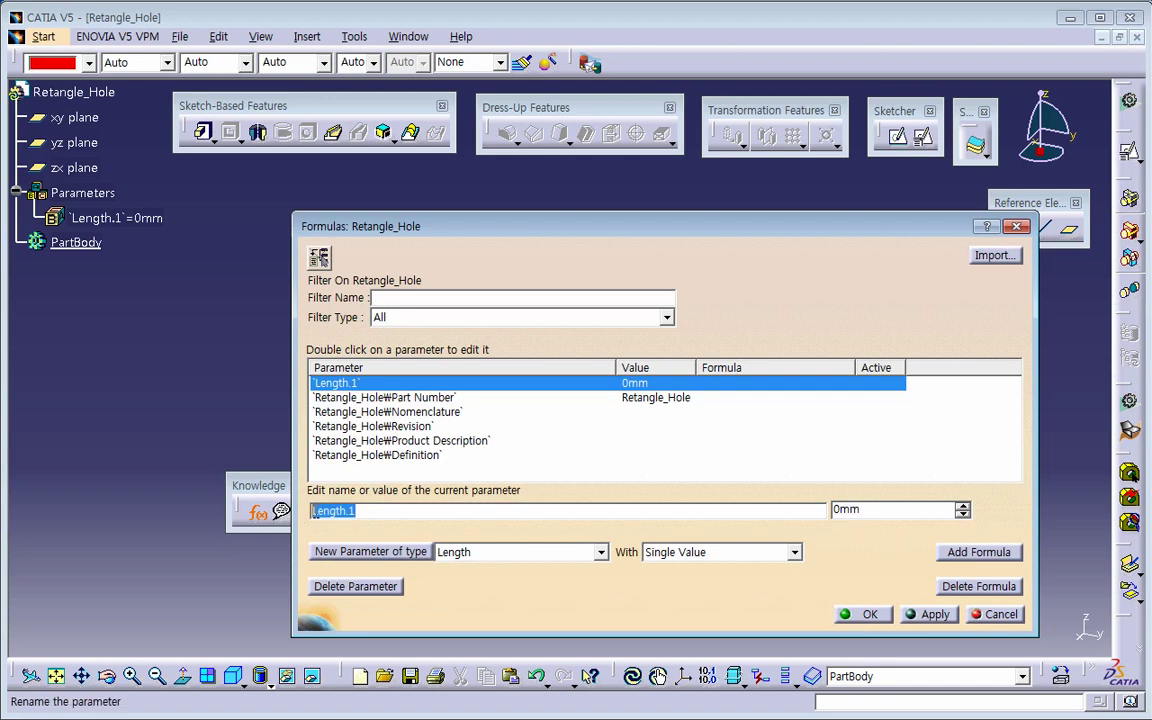
pyautogui.write('Retangle_')
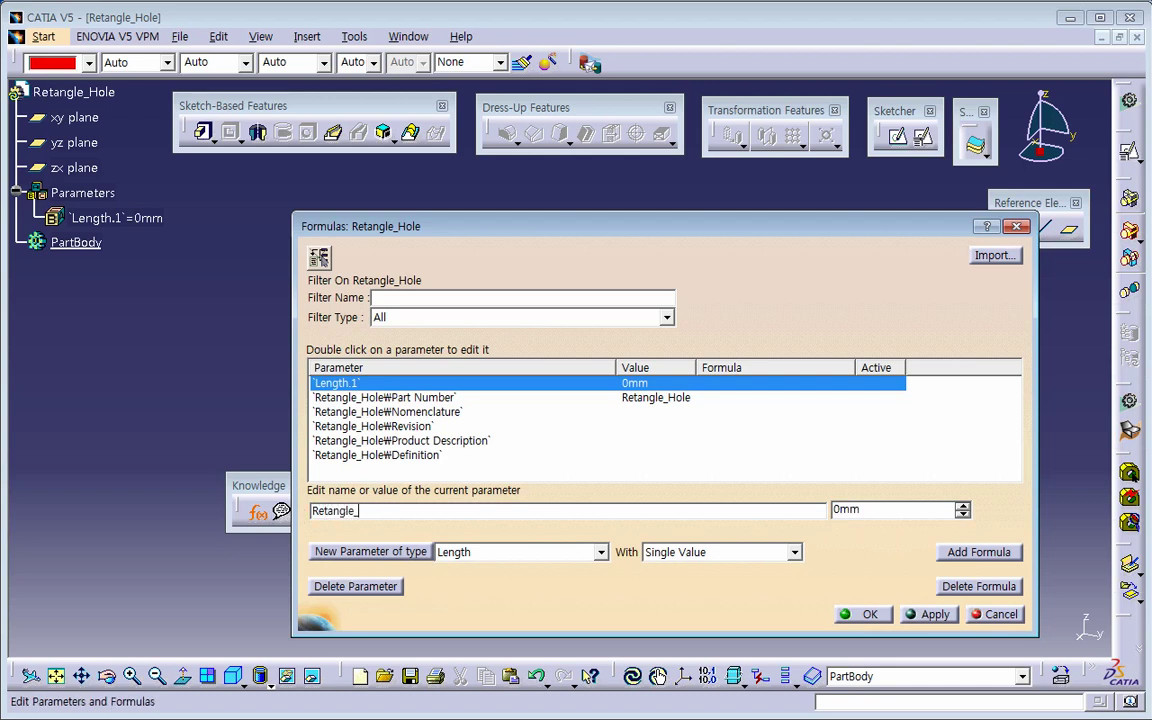
pyautogui.write('Length')
pyautogui.press('Return')
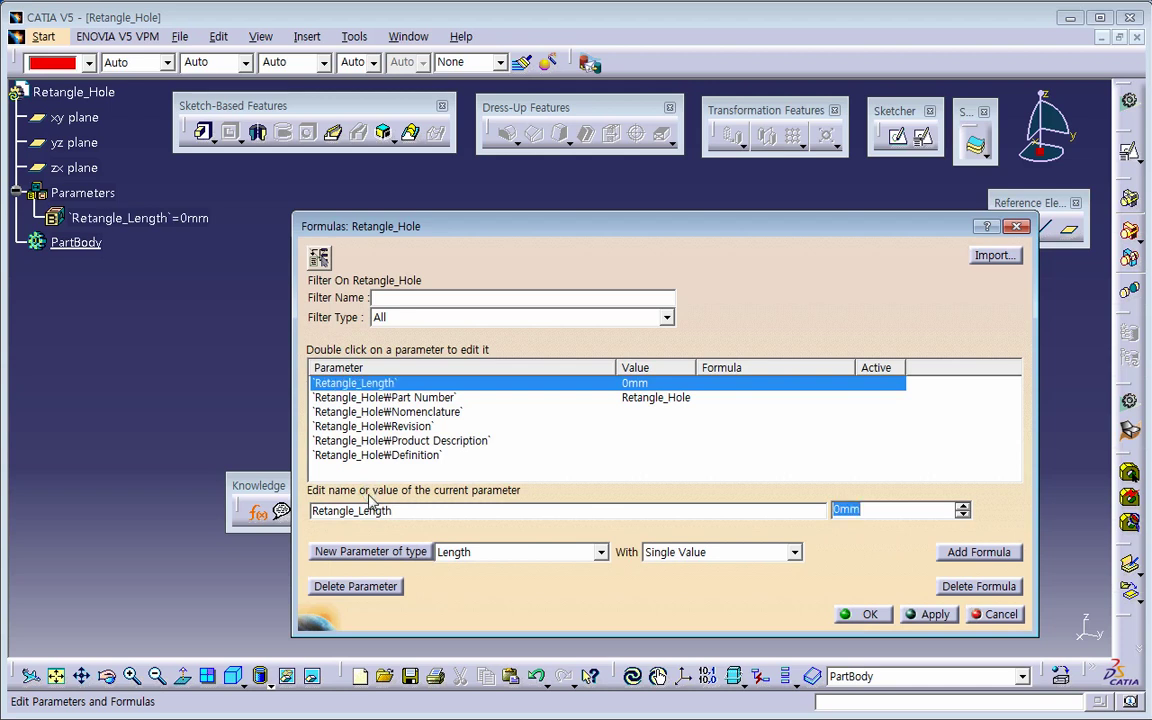
pyautogui.write('100')
pyautogui.press('Return')
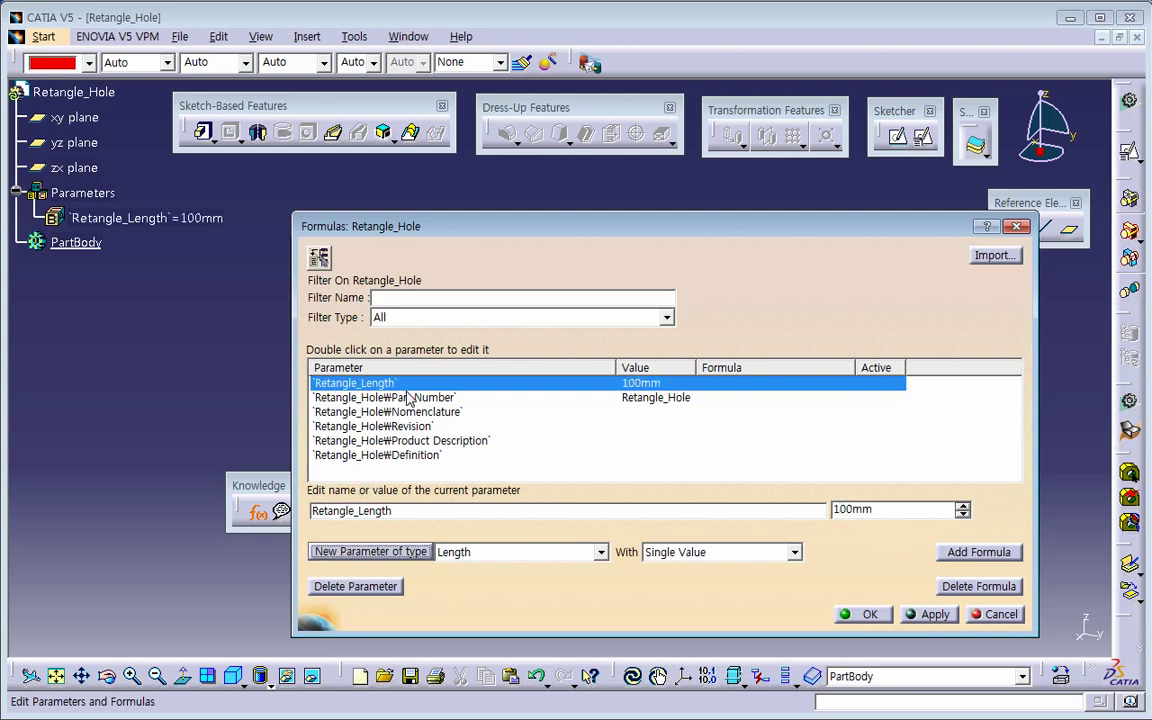
# Try adding a single-value Length parameter inside the current Part Body, and delete that parameter again
pyautogui.click(400, 556)
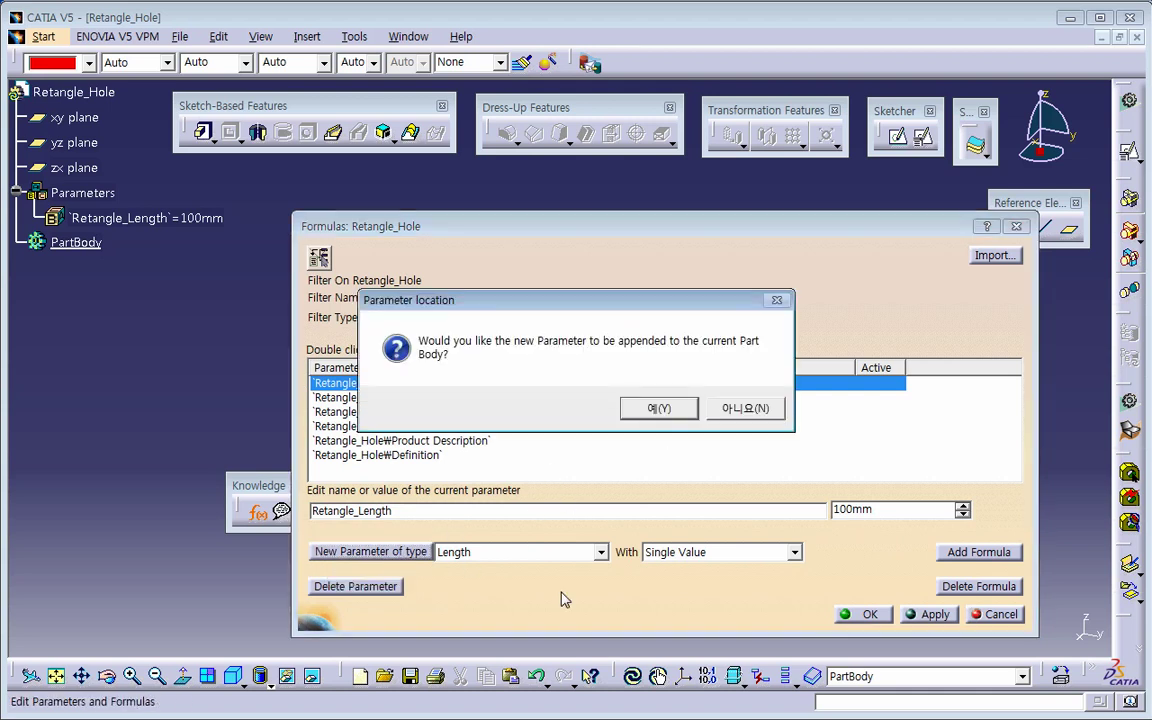
pyautogui.click(659, 410)
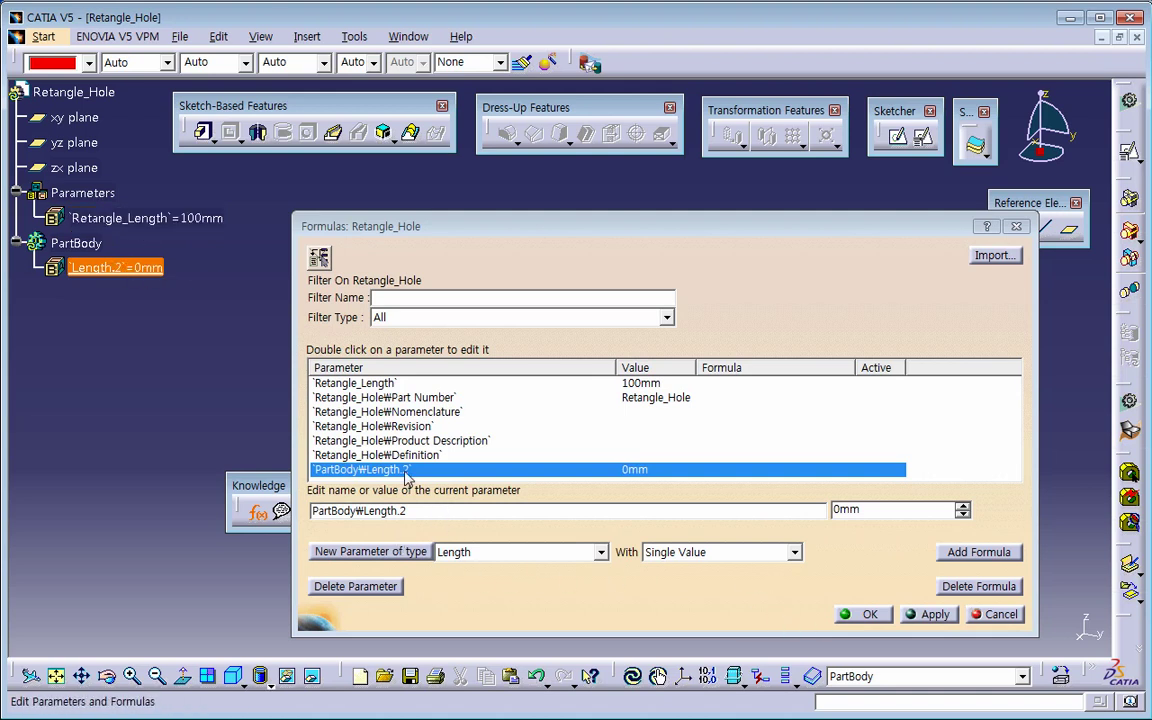
pyautogui.click(382, 588)
pyautogui.click(666, 410)
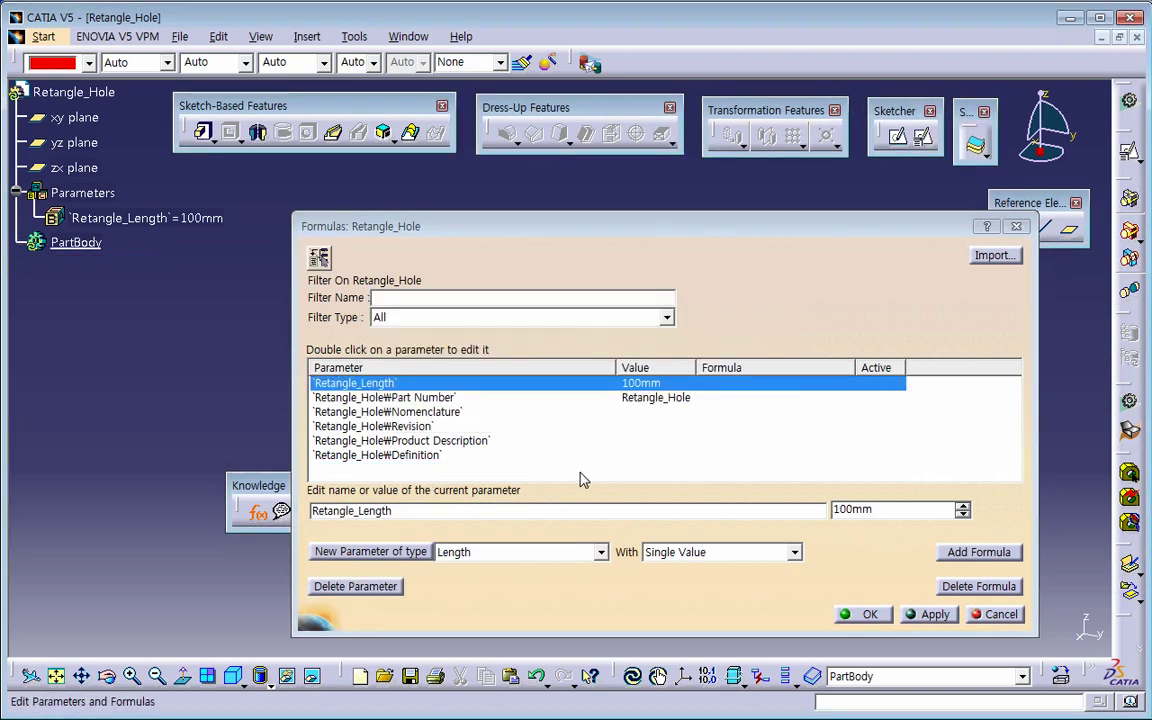
# Create a single-value Length parameter outside the Part Body, named Retangle_Width, with a value of 50 mm
pyautogui.click(409, 558)
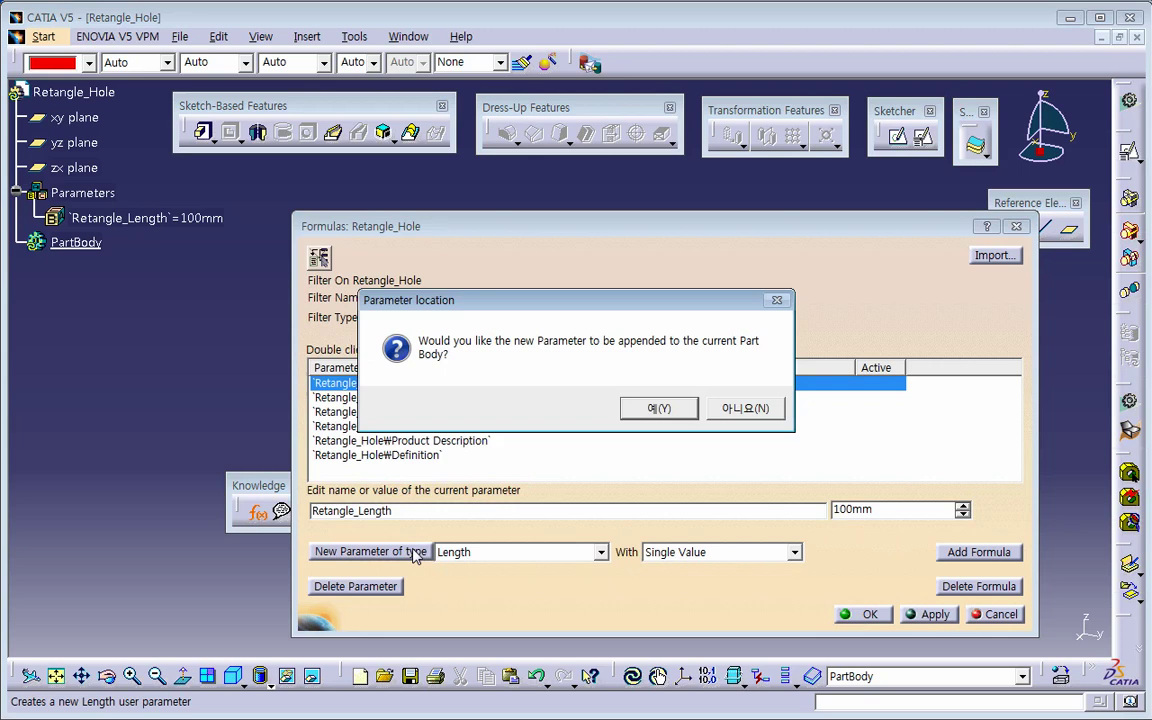
pyautogui.click(738, 407)
pyautogui.doubleClick(373, 510)
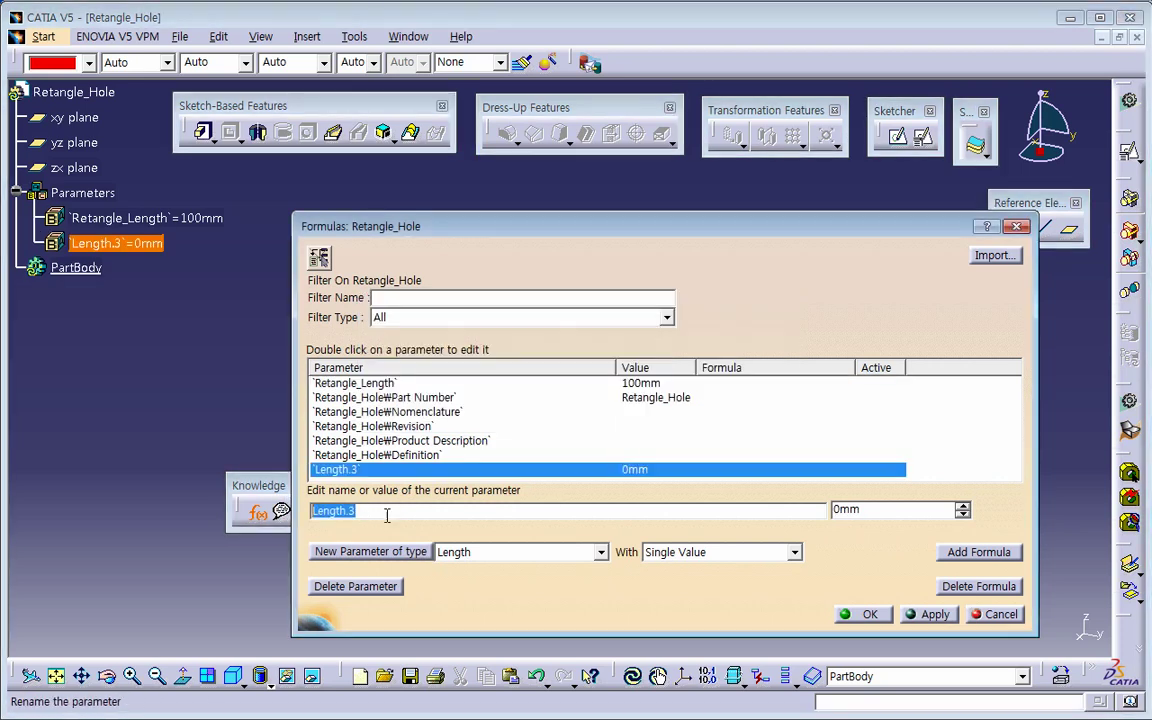
pyautogui.write('Retangle_Wid')
pyautogui.press('Tab')
pyautogui.write('50')
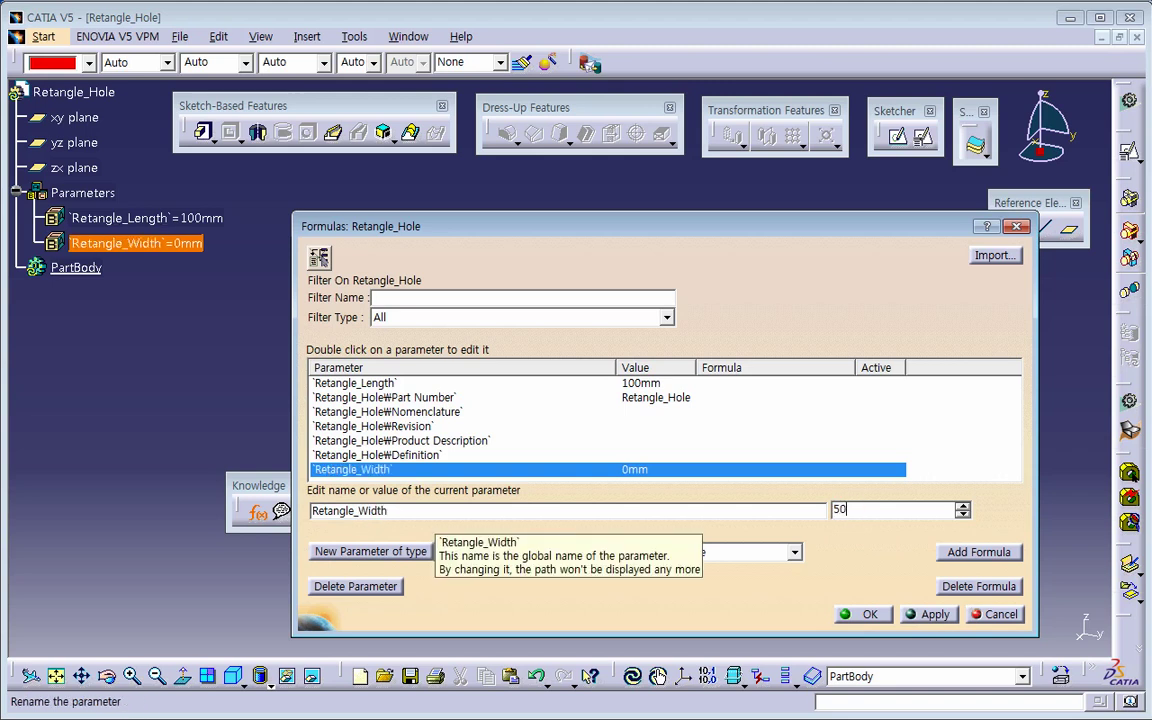
# Create a Length parameter named Retangle_Height with a value of 60 mm outside the Part Body, and enlarge the dialog to list all parameters
pyautogui.click(372, 552)
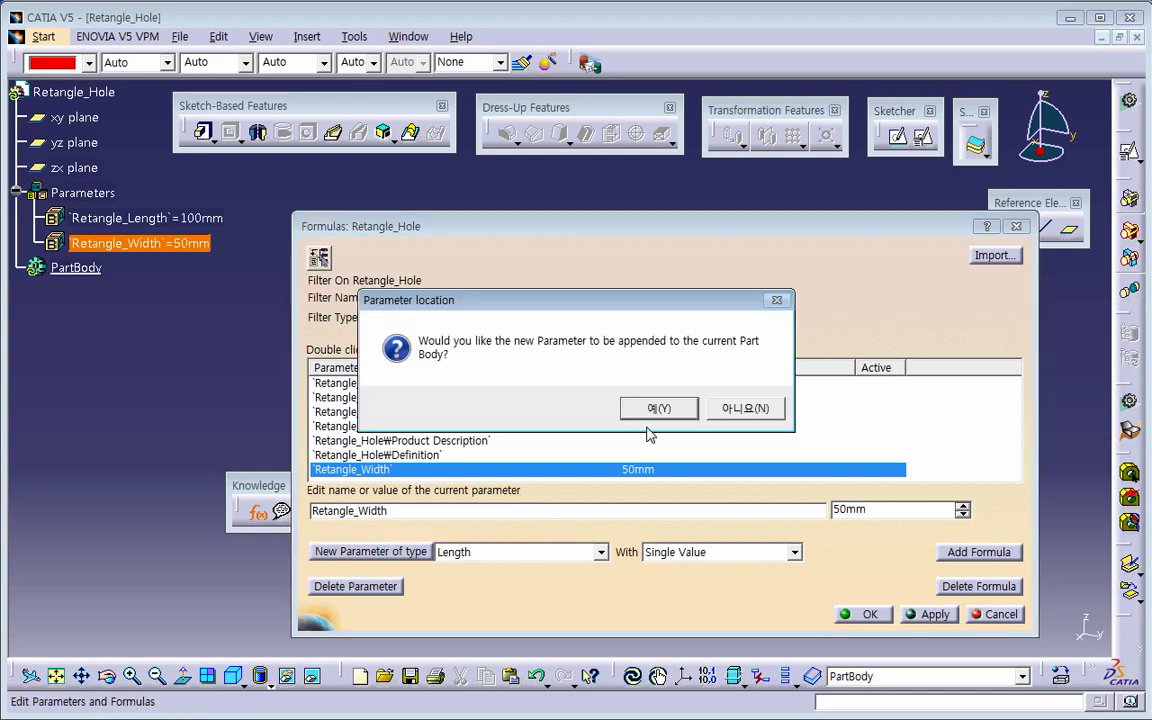
pyautogui.click(746, 405)
pyautogui.moveTo(373, 513); pyautogui.dragTo(292, 507)
pyautogui.write('R')
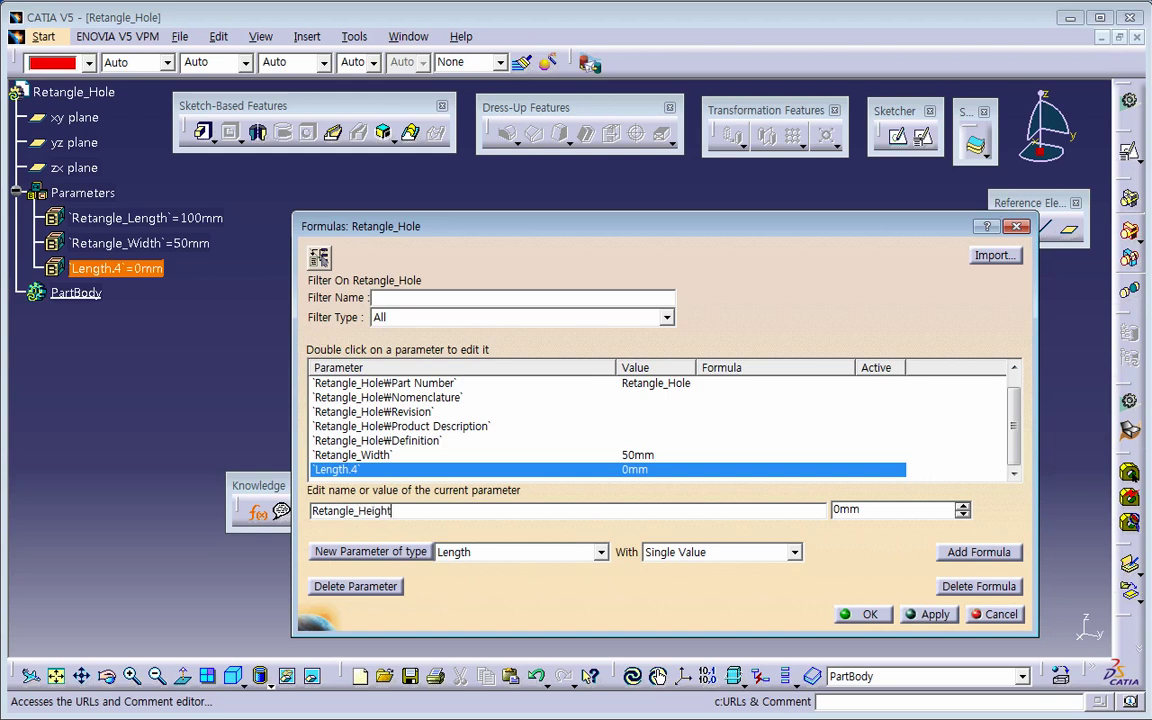
pyautogui.press('Tab')
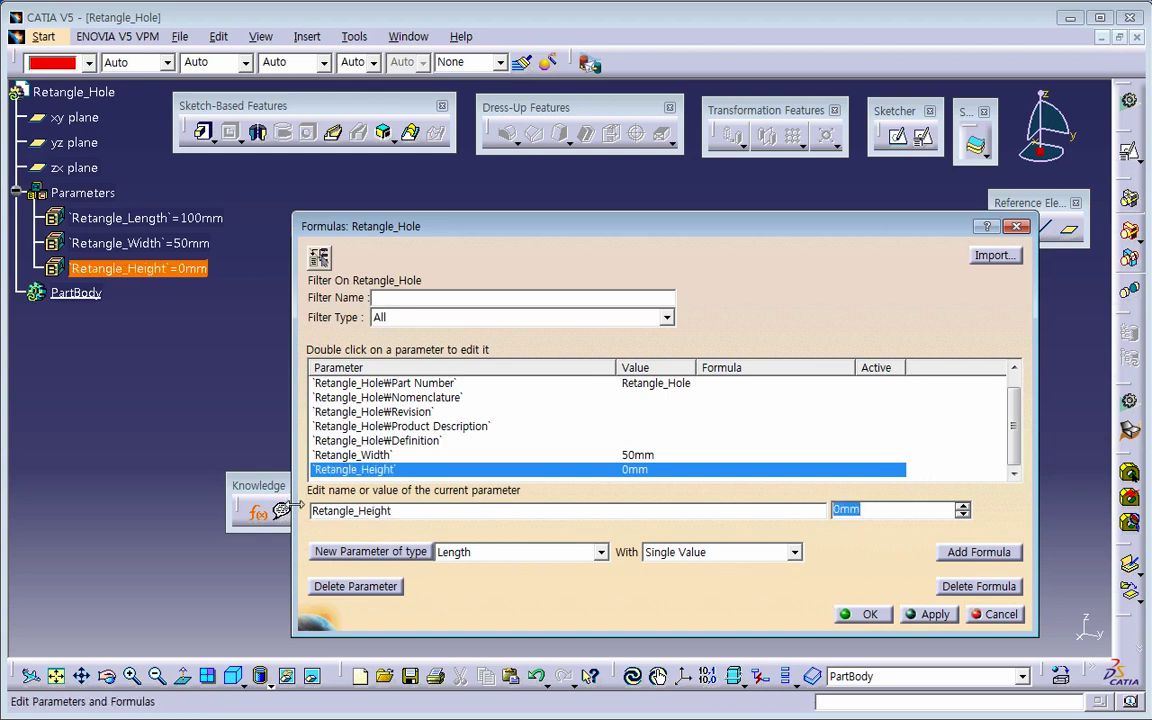
pyautogui.write('60')
pyautogui.press('Tab')
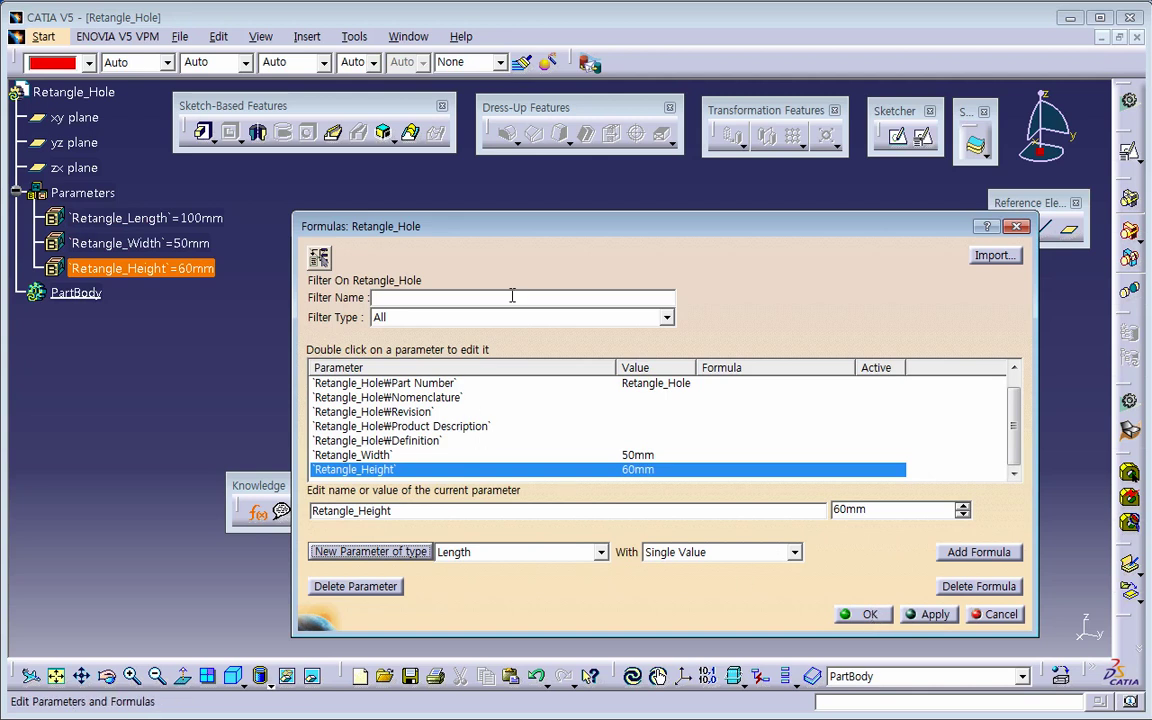
pyautogui.moveTo(522, 213); pyautogui.dragTo(522, 177)
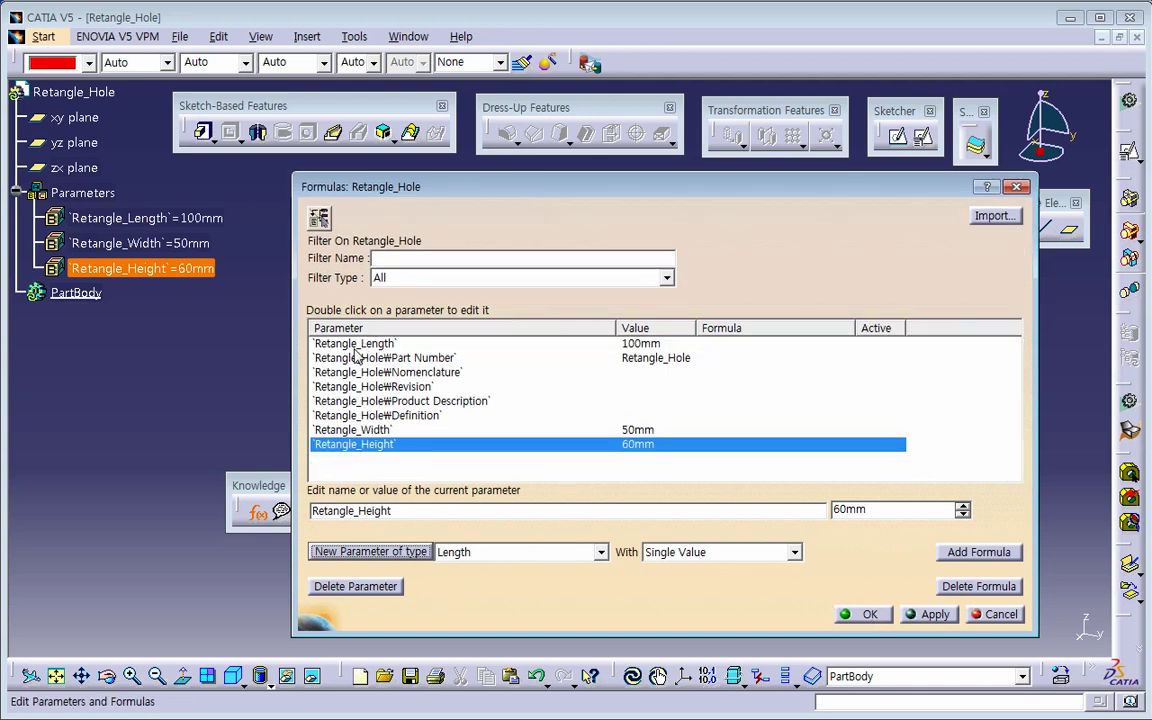
# Toggle the incremental parameter display on and off, and filter the list by Renamed parameters and by Hidden parameters
pyautogui.click(319, 219)
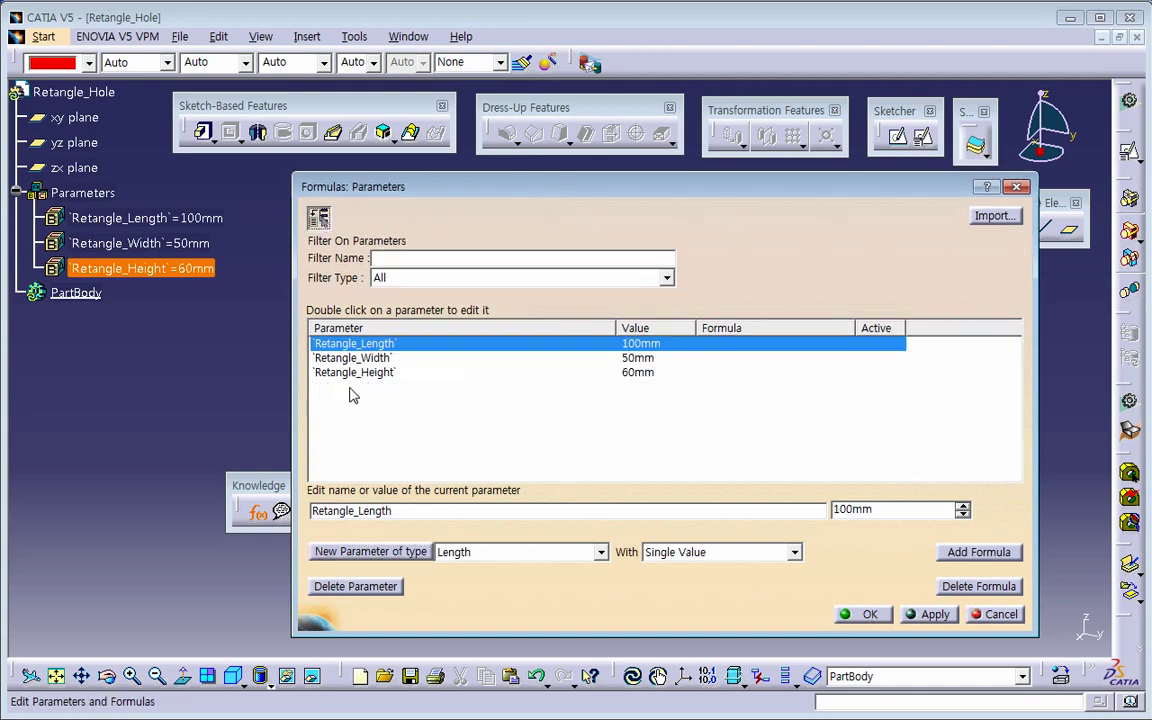
pyautogui.click(319, 219)
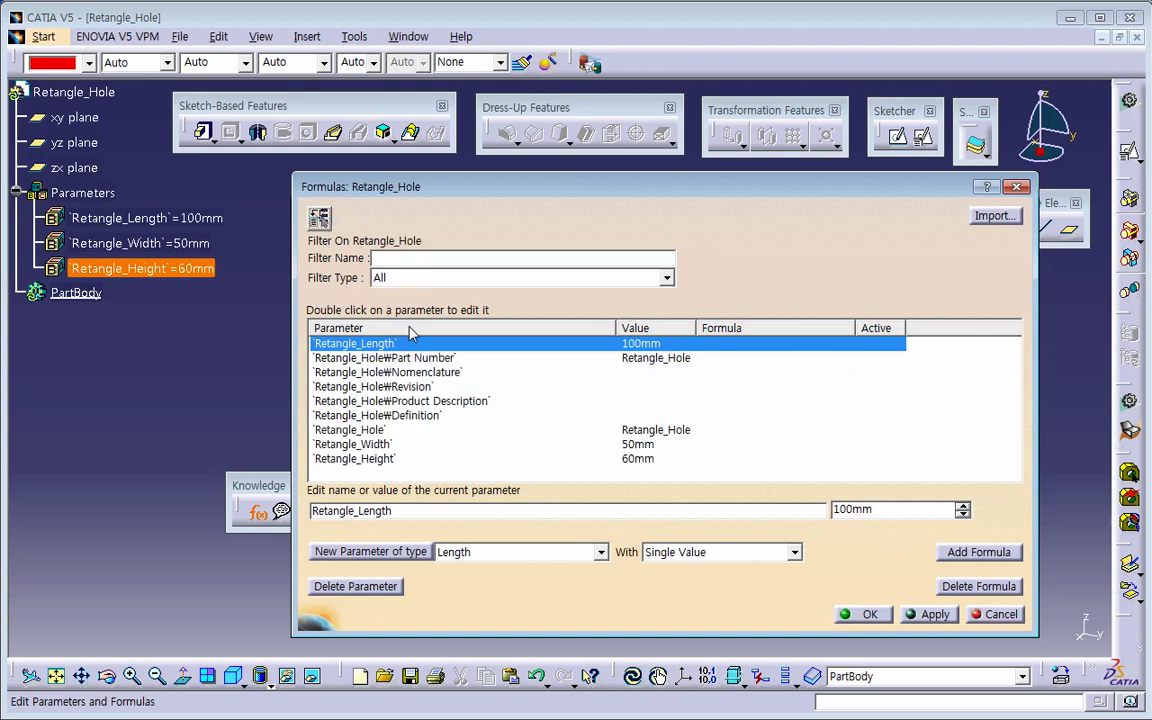
pyautogui.click(437, 285)
pyautogui.click(423, 309)
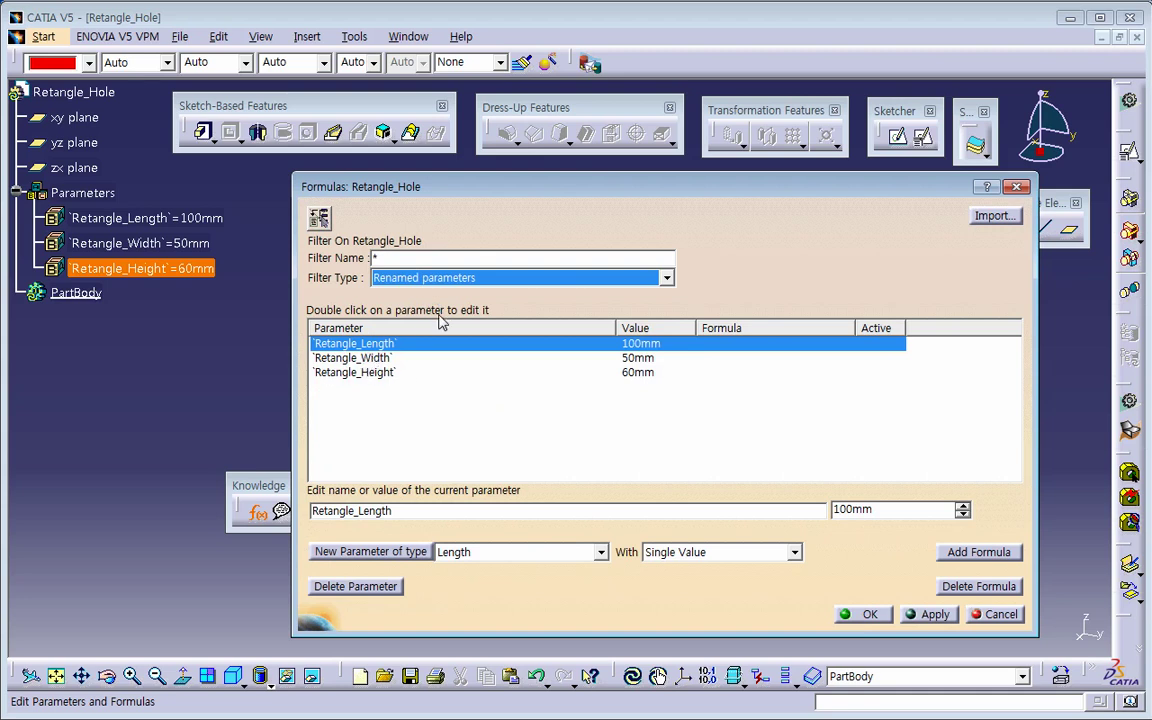
pyautogui.click(423, 278)
pyautogui.click(456, 310)
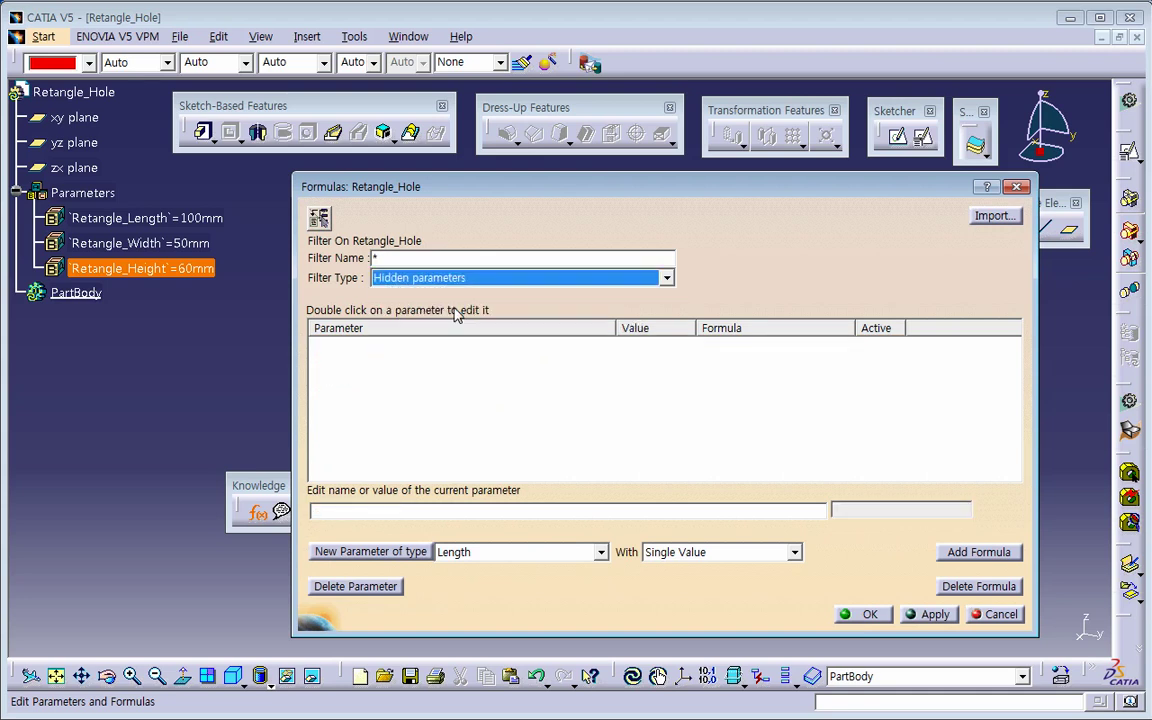
# Filter the parameter list by Visible parameters, Length and User parameters, and return the filter type to All
pyautogui.click(470, 278)
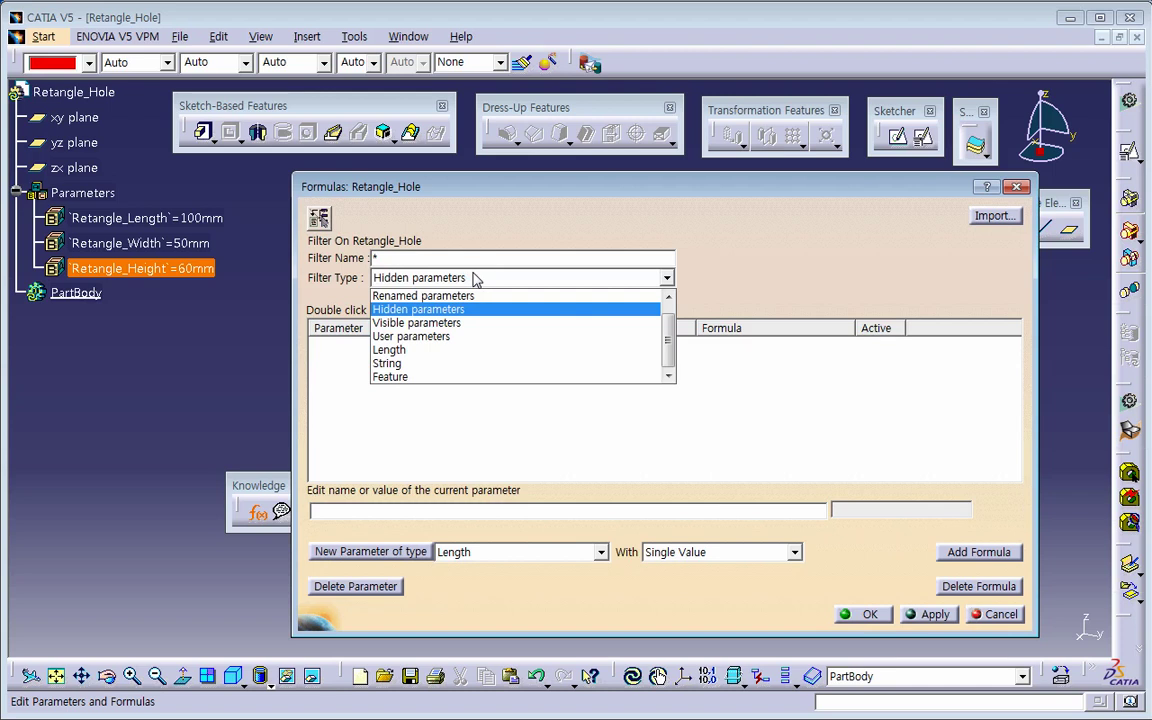
pyautogui.click(430, 323)
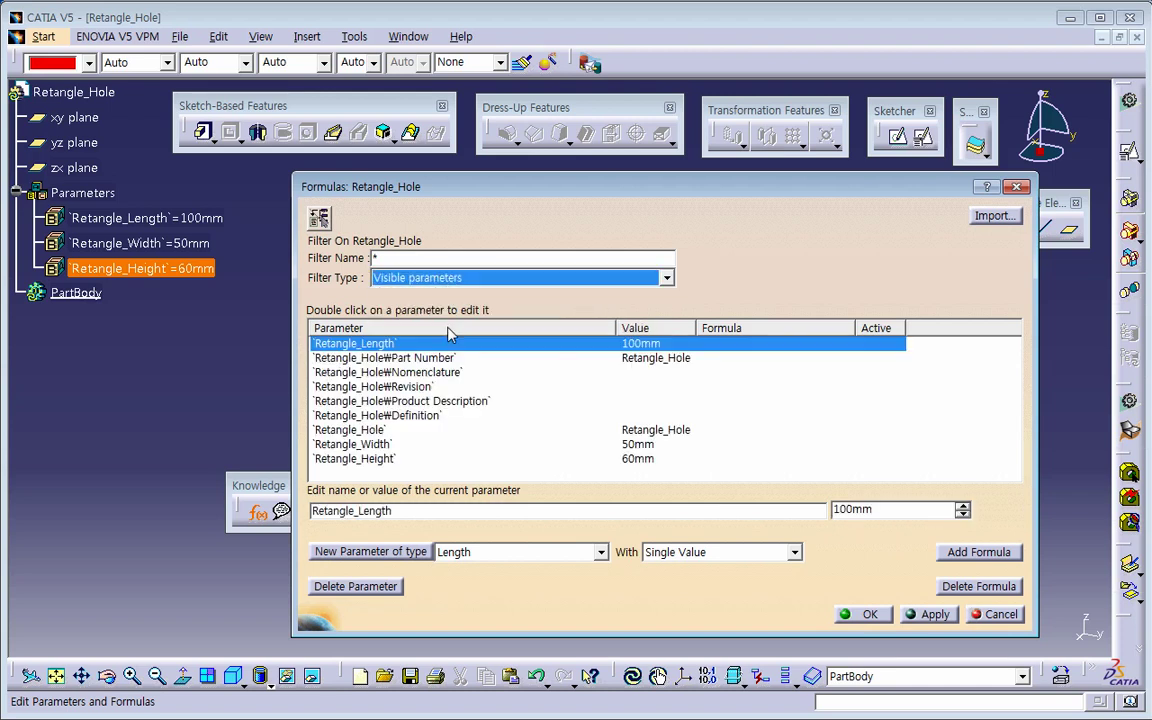
pyautogui.click(437, 276)
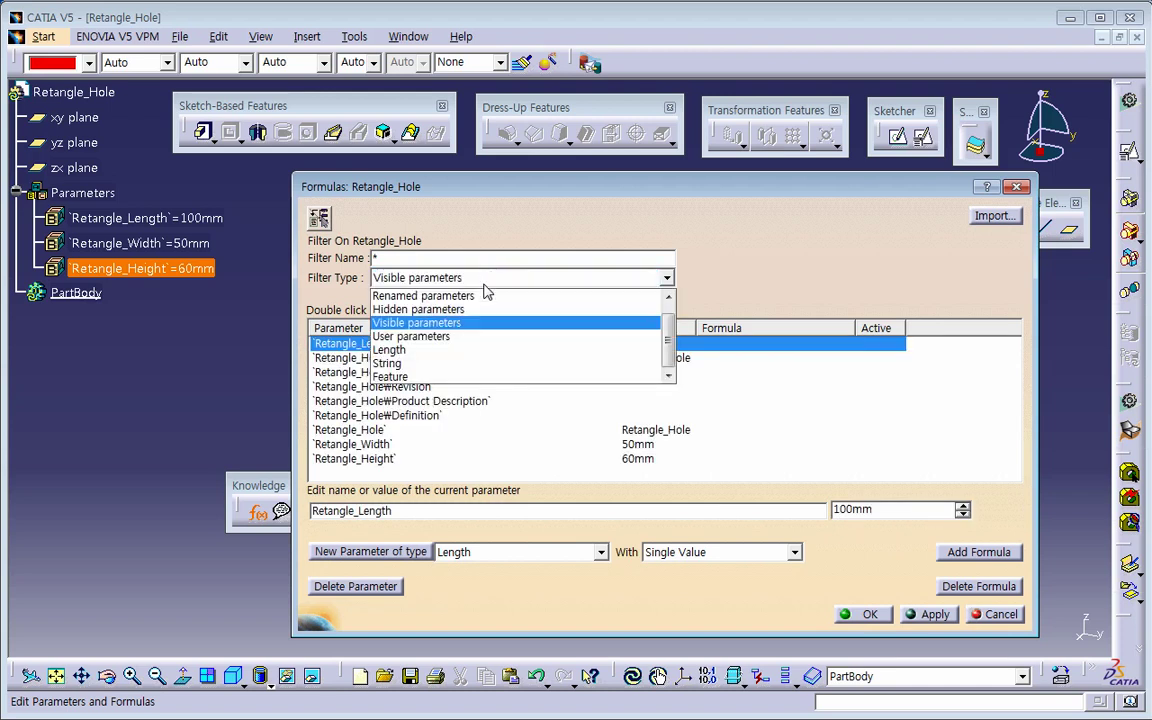
pyautogui.click(468, 351)
pyautogui.click(430, 277)
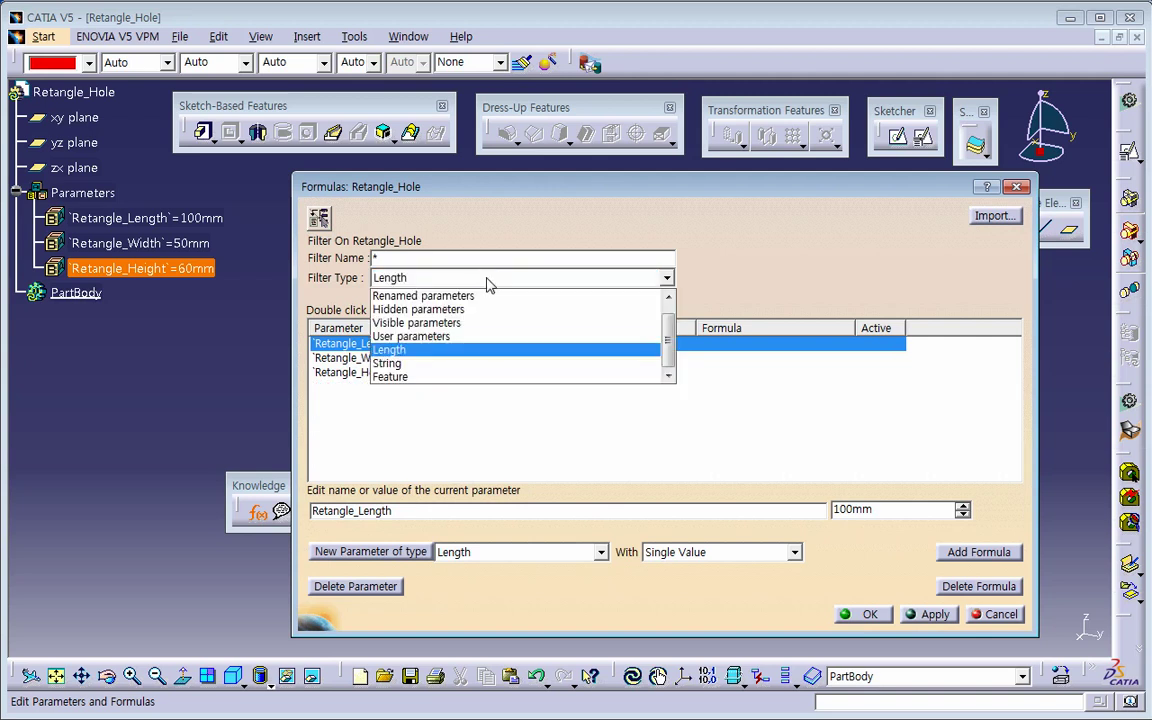
pyautogui.scroll(1, 604, 334)
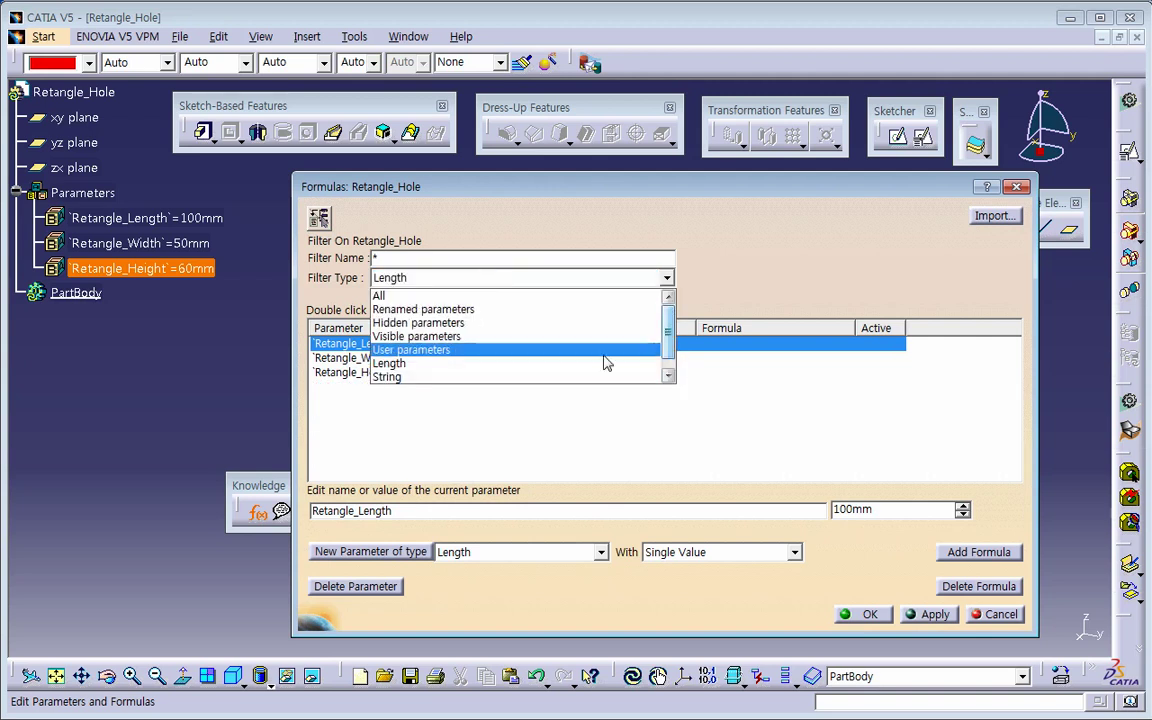
pyautogui.click(548, 351)
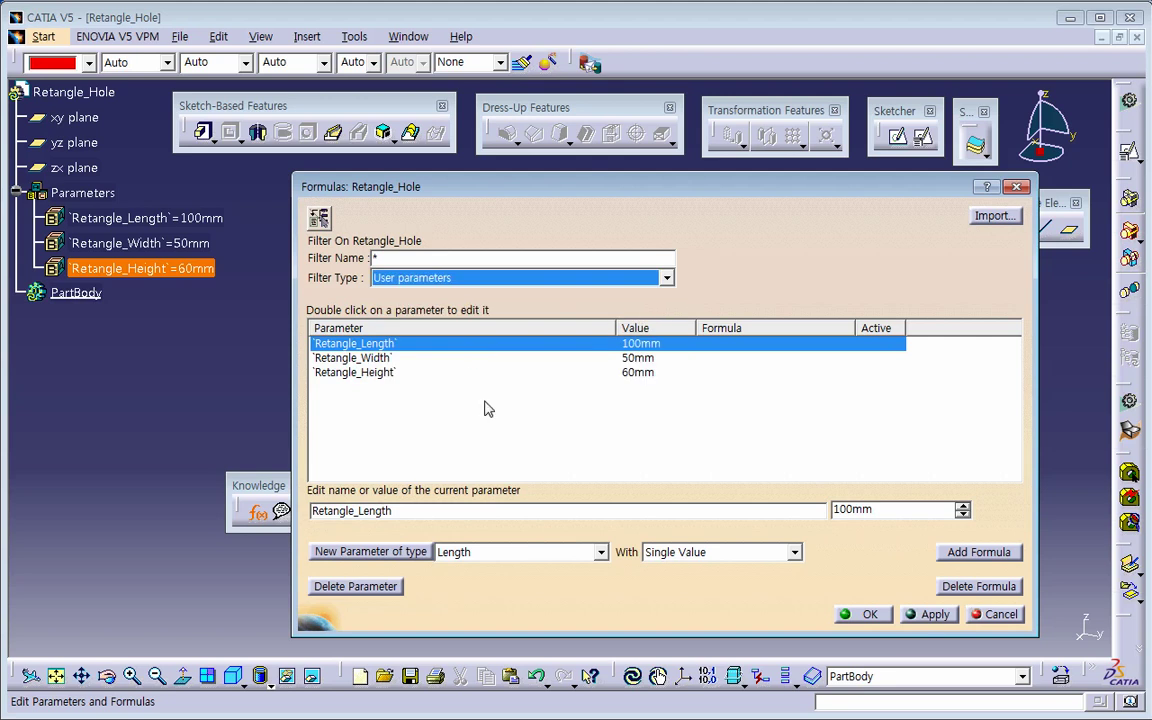
pyautogui.click(405, 258)
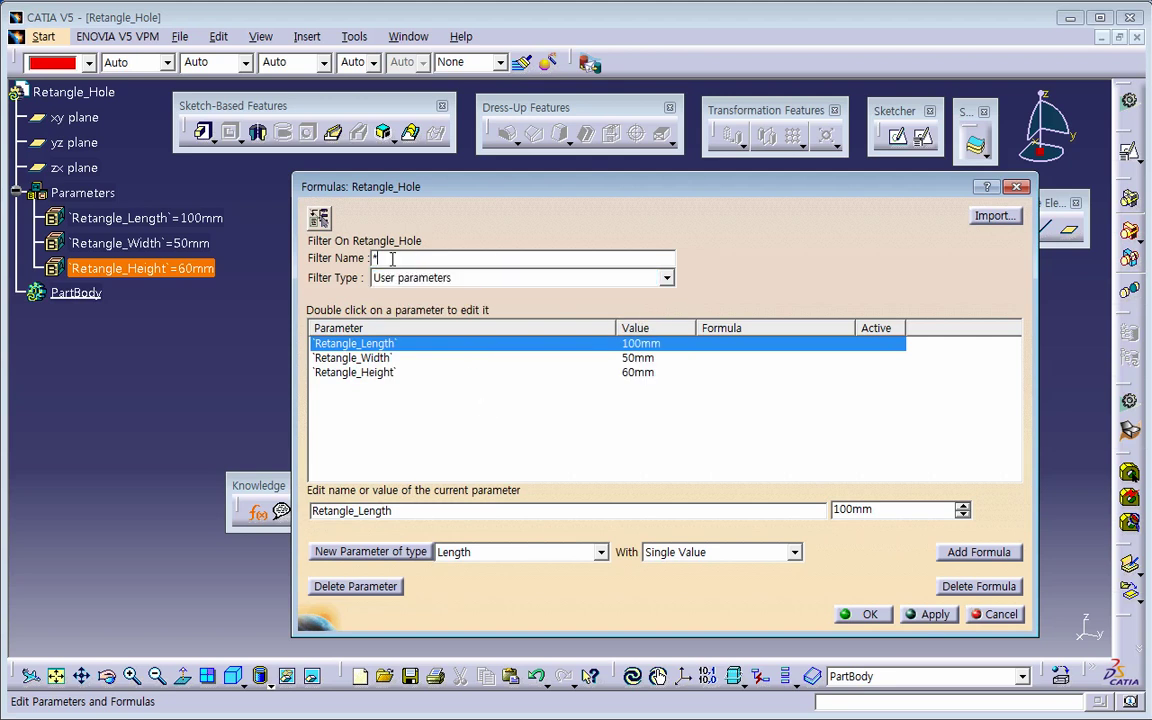
pyautogui.click(400, 278)
pyautogui.scroll(1, 420, 320)
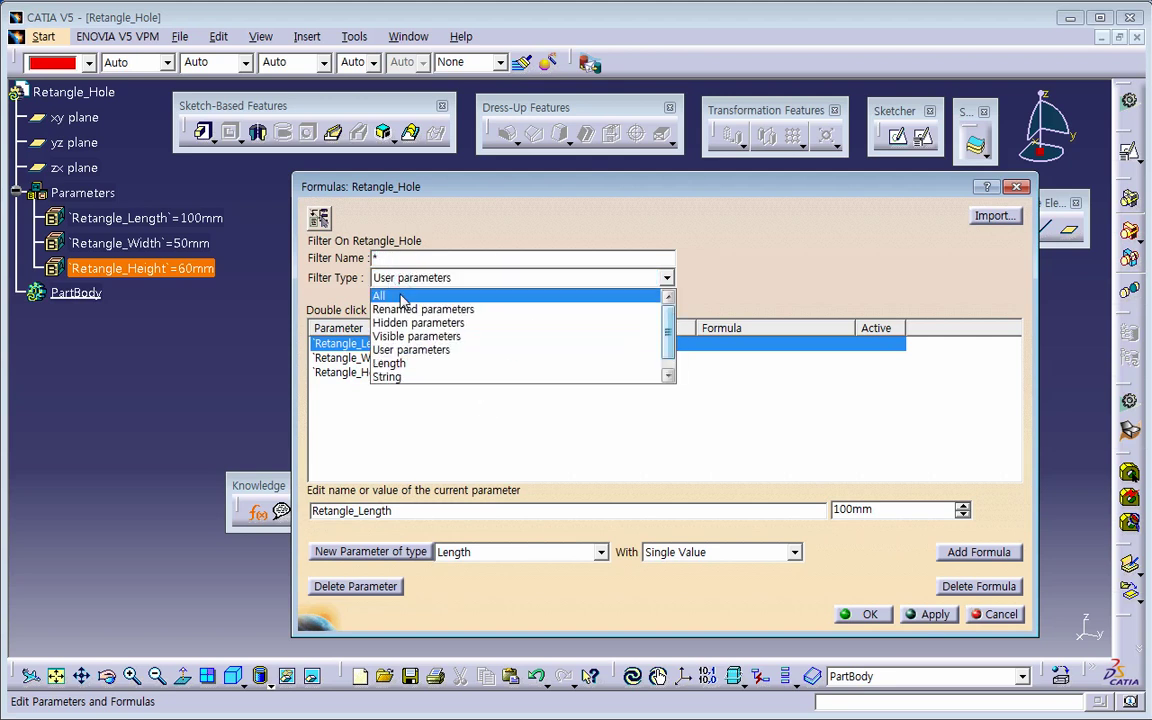
pyautogui.click(410, 296)
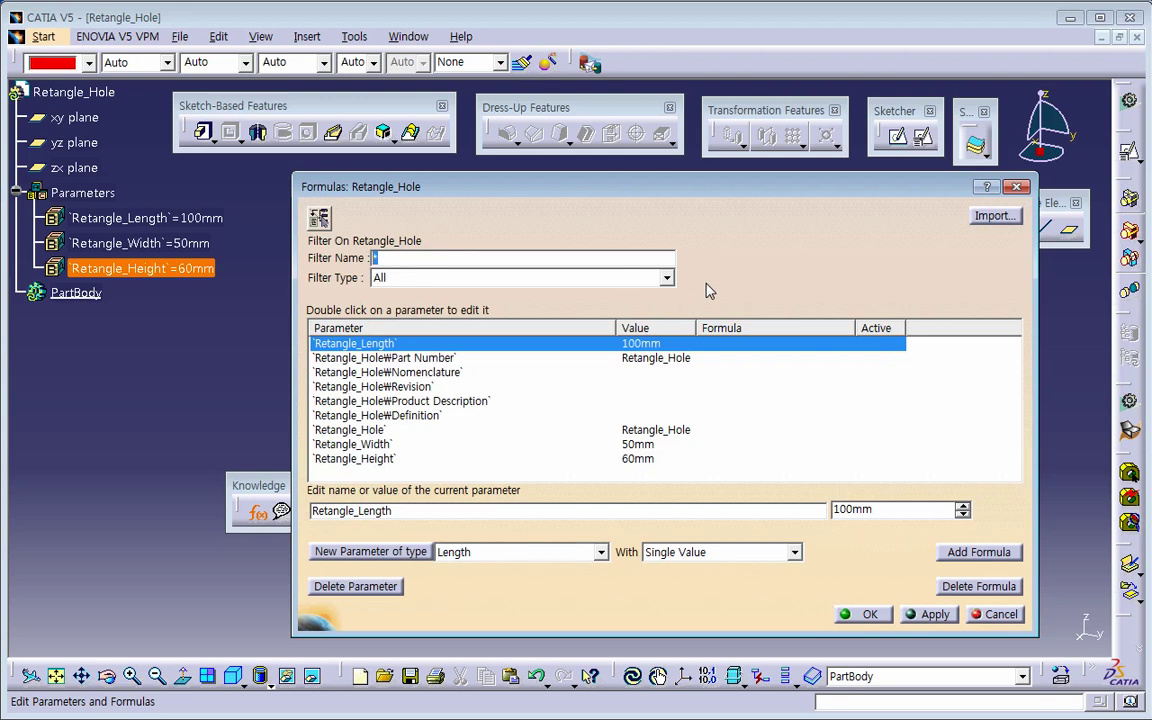
# Try filtering the parameter list by the names Rectangle_Length and Rec*
pyautogui.write('Rectangle_Length')
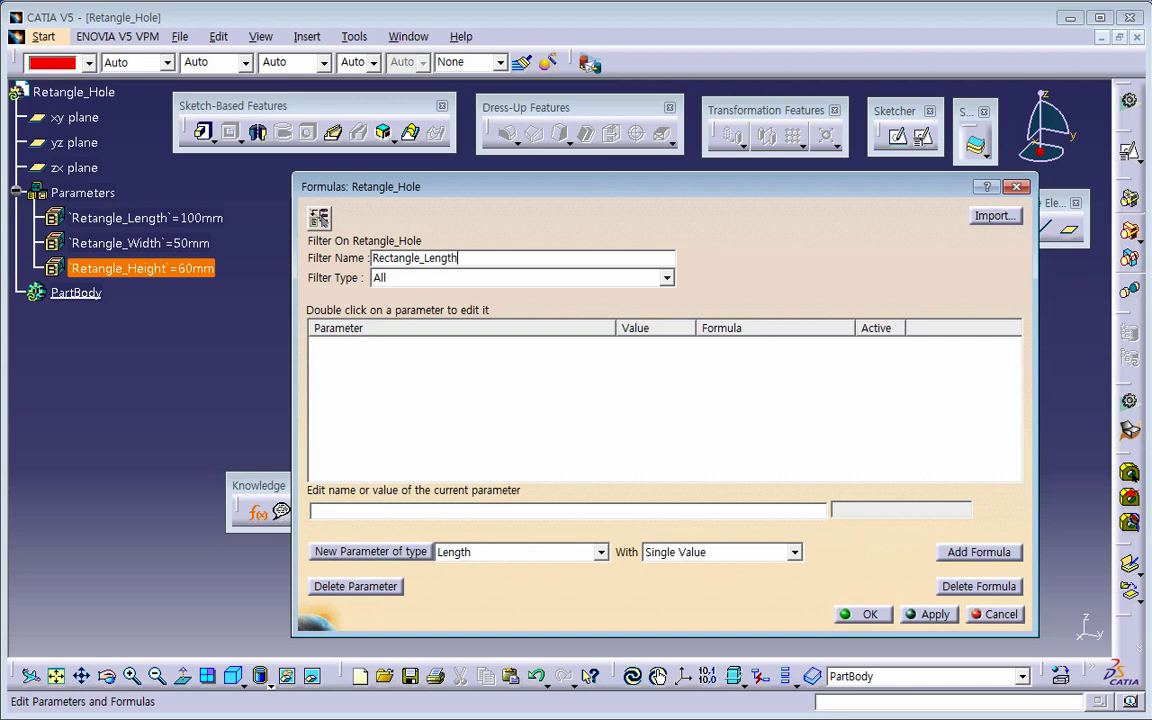
pyautogui.press('Tab')
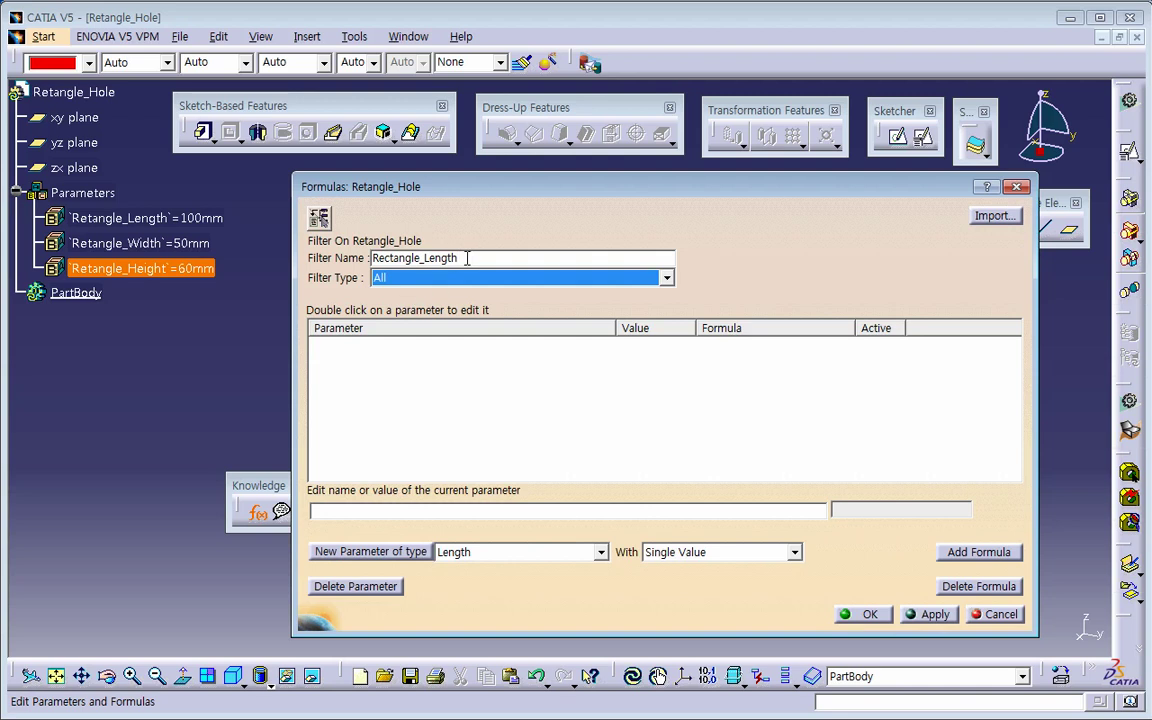
pyautogui.moveTo(481, 258); pyautogui.dragTo(392, 258)
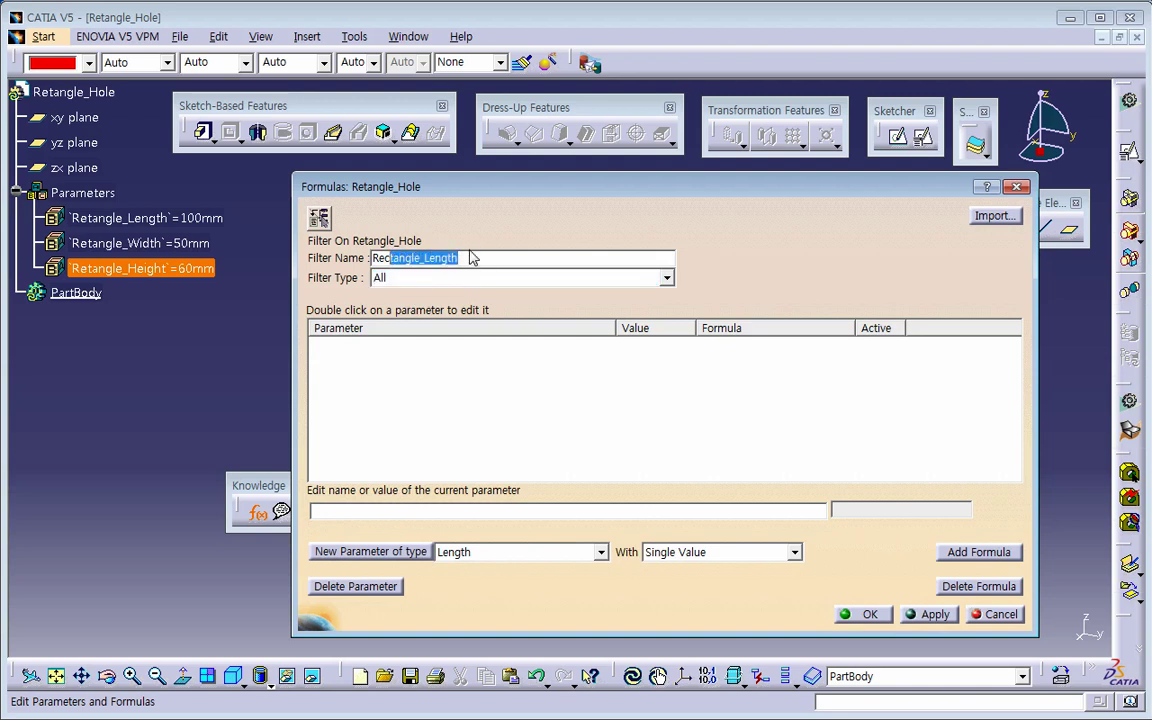
pyautogui.write('*')
pyautogui.press('Tab')
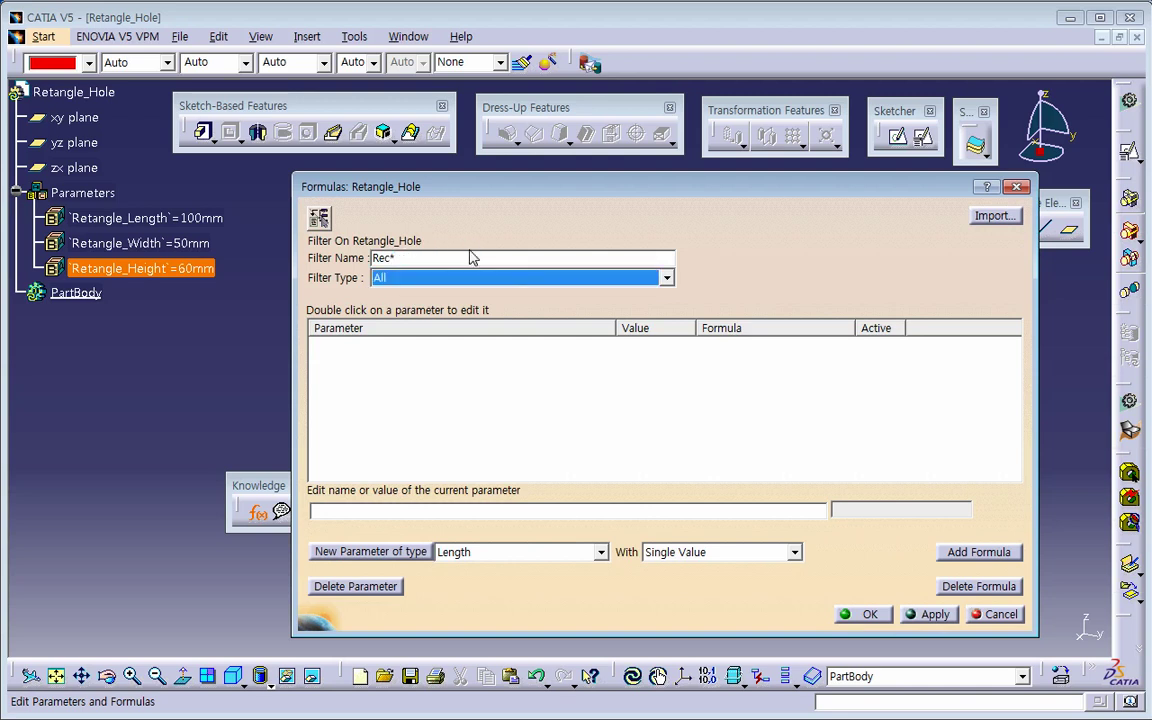
# Filter the parameter list by the name Retangle, narrow it to Retangle_Width, and clear the name filter
pyautogui.click(424, 259)
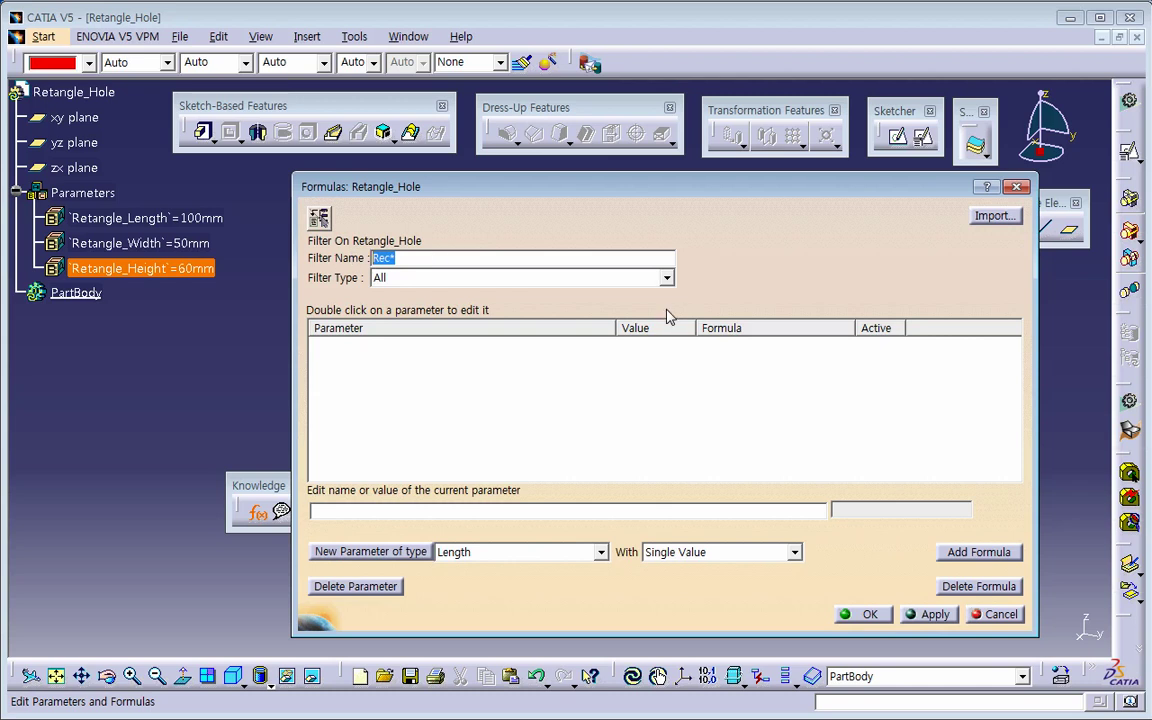
pyautogui.write('Retangle')
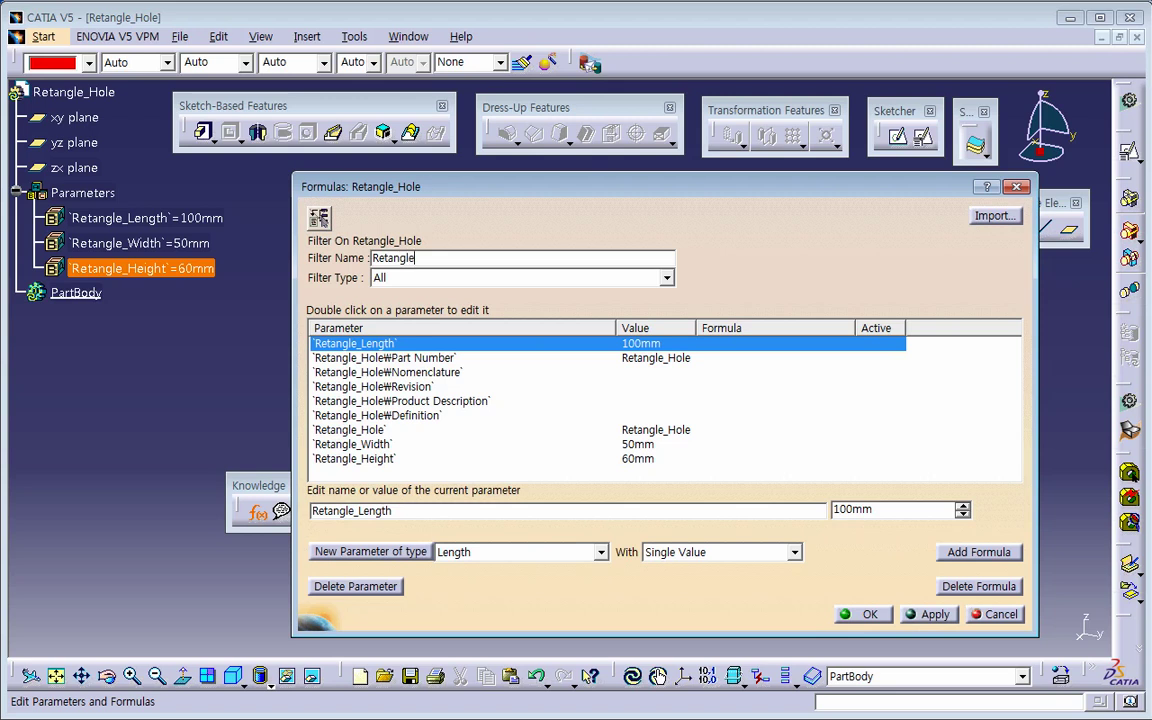
pyautogui.write('_Width')
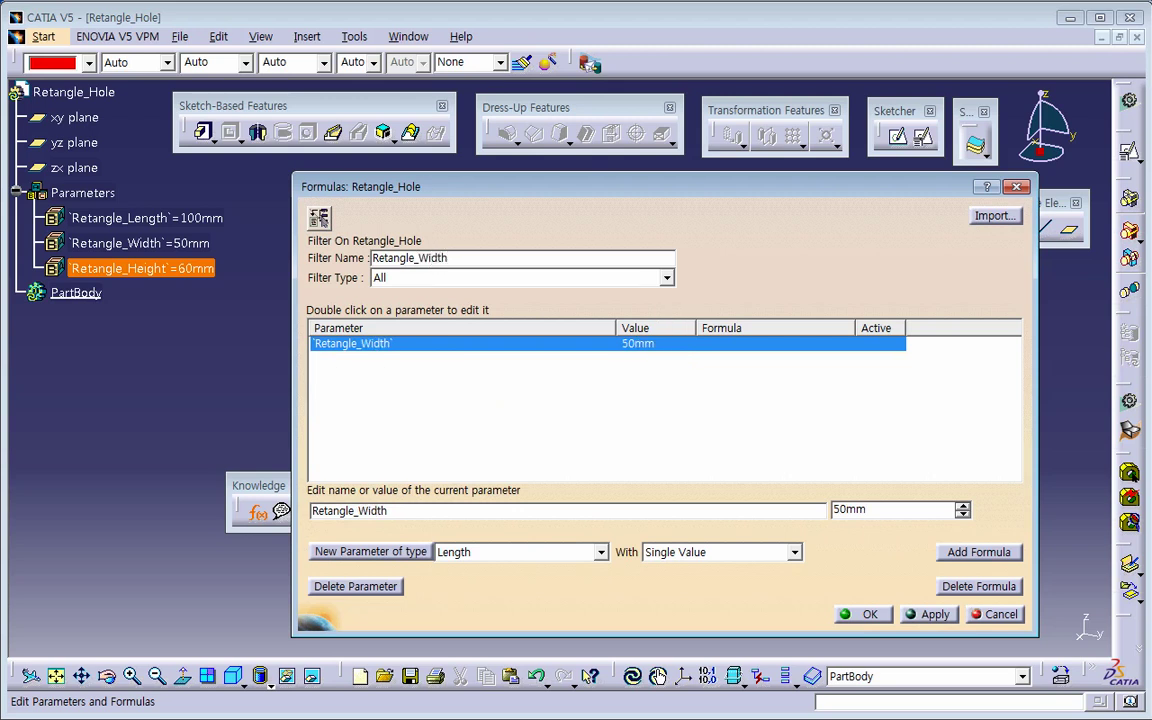
pyautogui.doubleClick(509, 265)
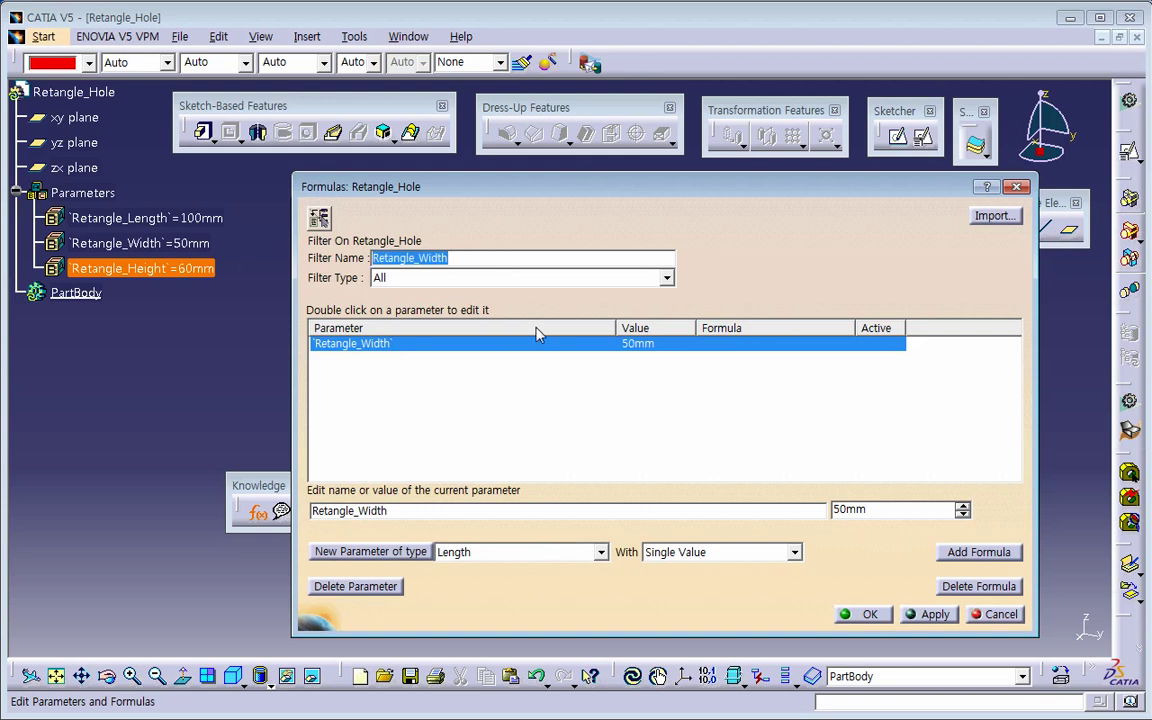
pyautogui.press('BackSpace')
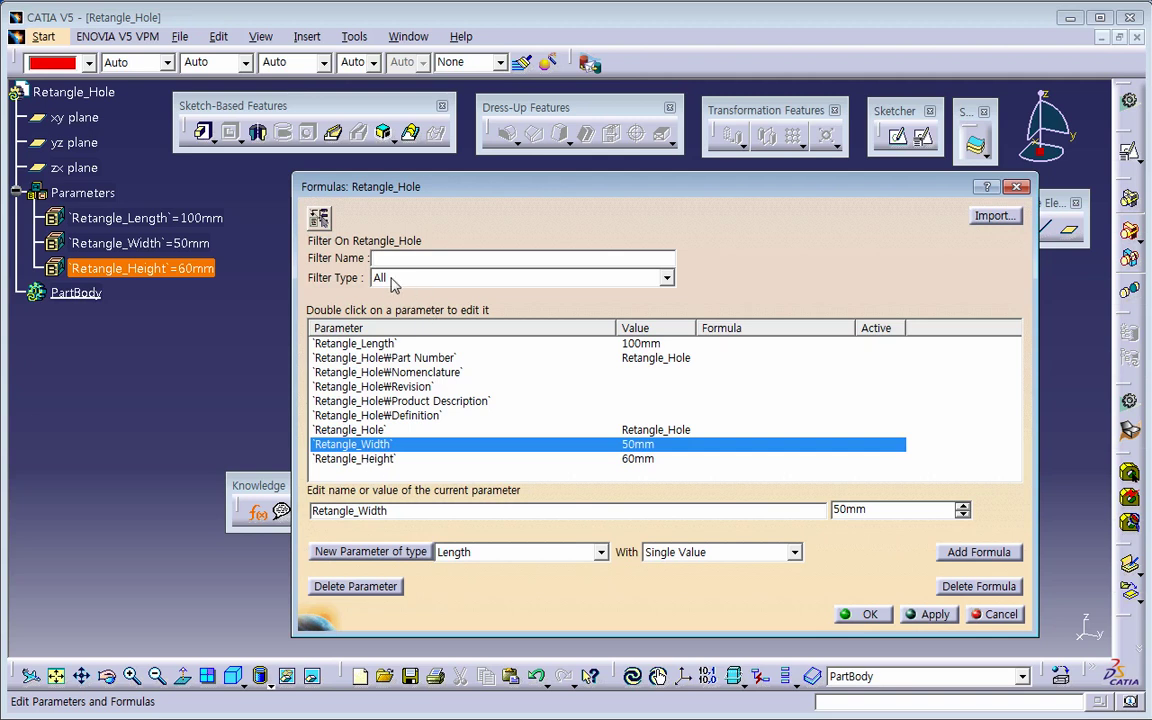
# Toggle the incremental parameter display once more, accept the Formulas dialog, and move the Knowledge toolbar away from the model
pyautogui.click(323, 222)
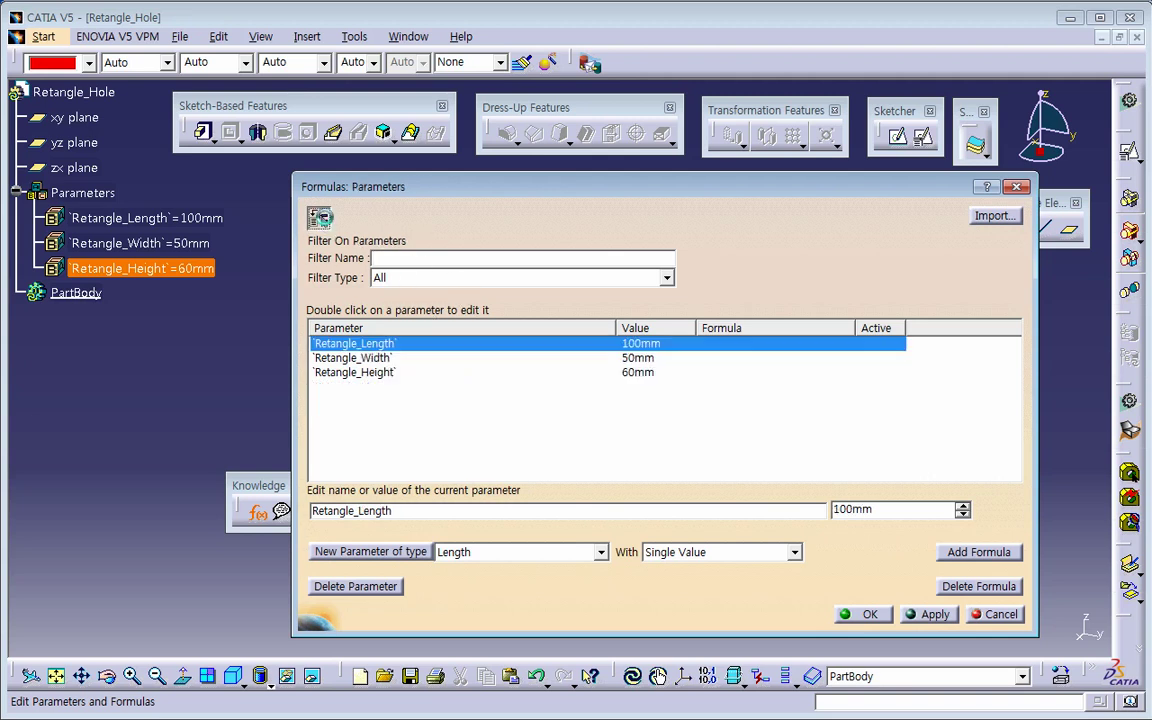
pyautogui.click(319, 219)
pyautogui.click(319, 219)
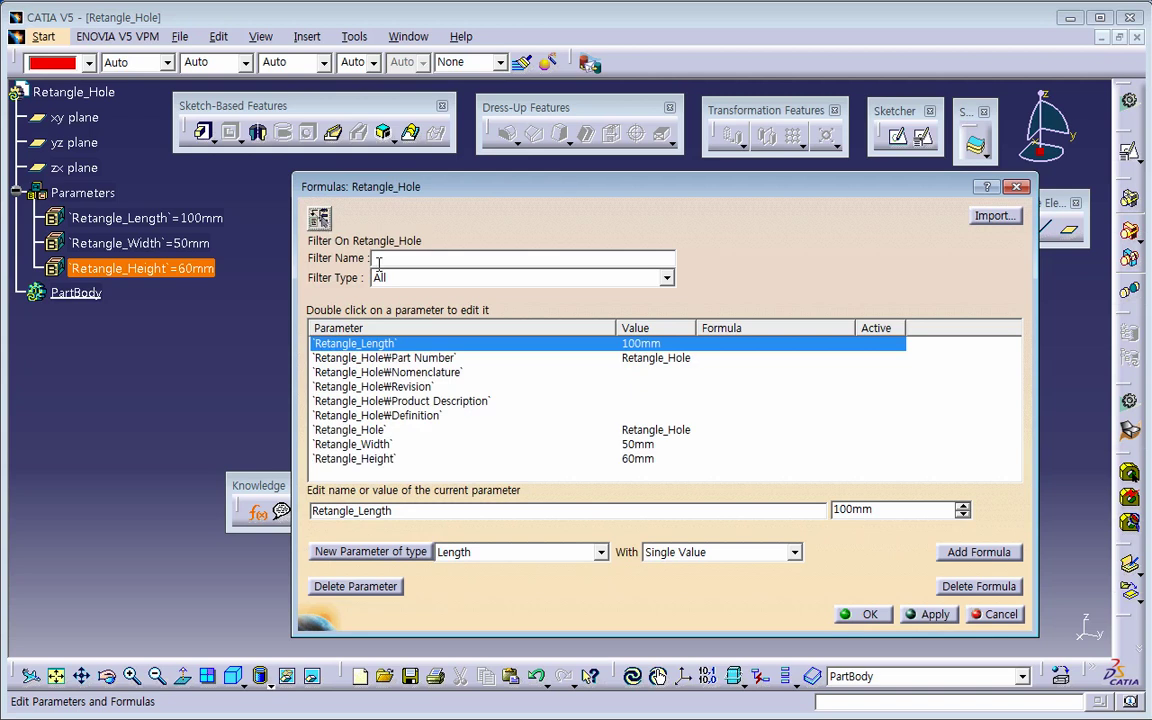
pyautogui.click(866, 615)
pyautogui.moveTo(385, 497); pyautogui.dragTo(279, 578)
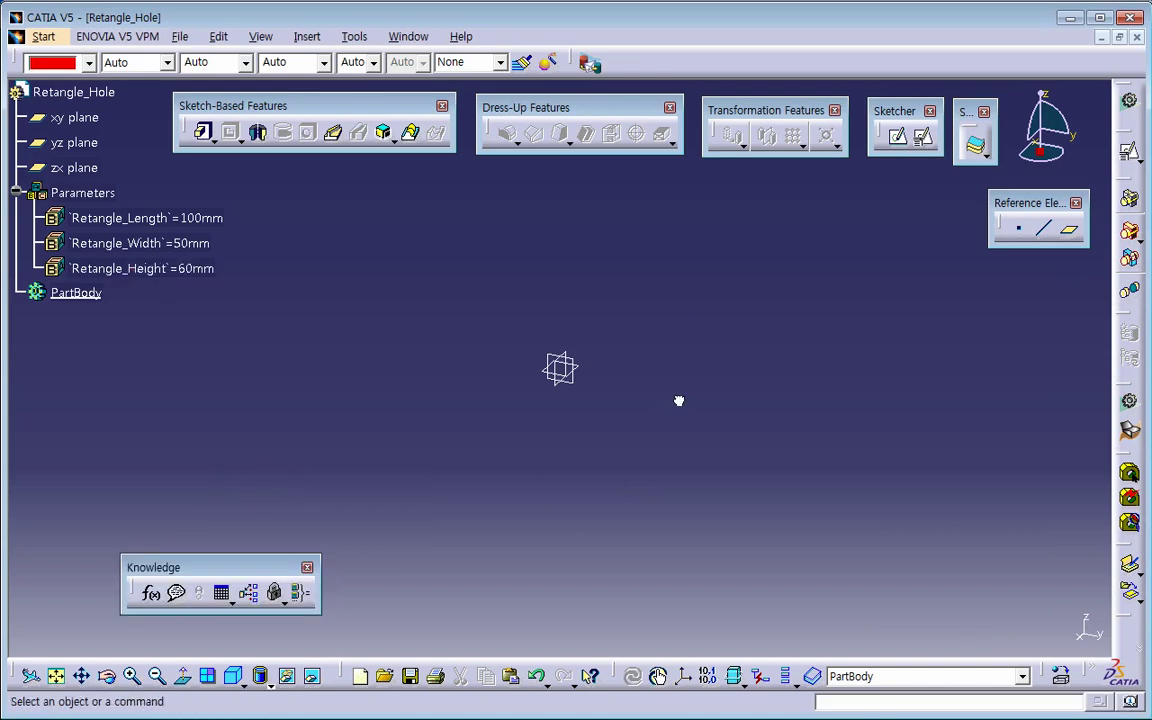
# Create a positioned sketch on the xy plane with V reversed and the H and V axes swapped
pyautogui.click(923, 136)
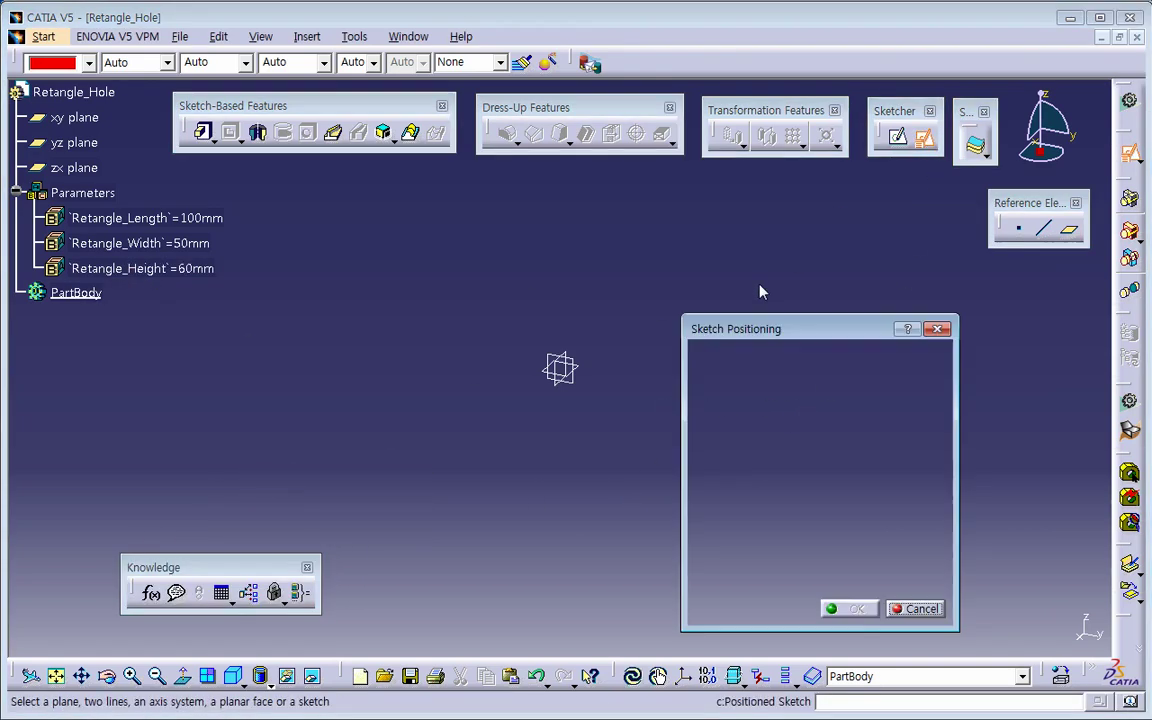
pyautogui.click(591, 374)
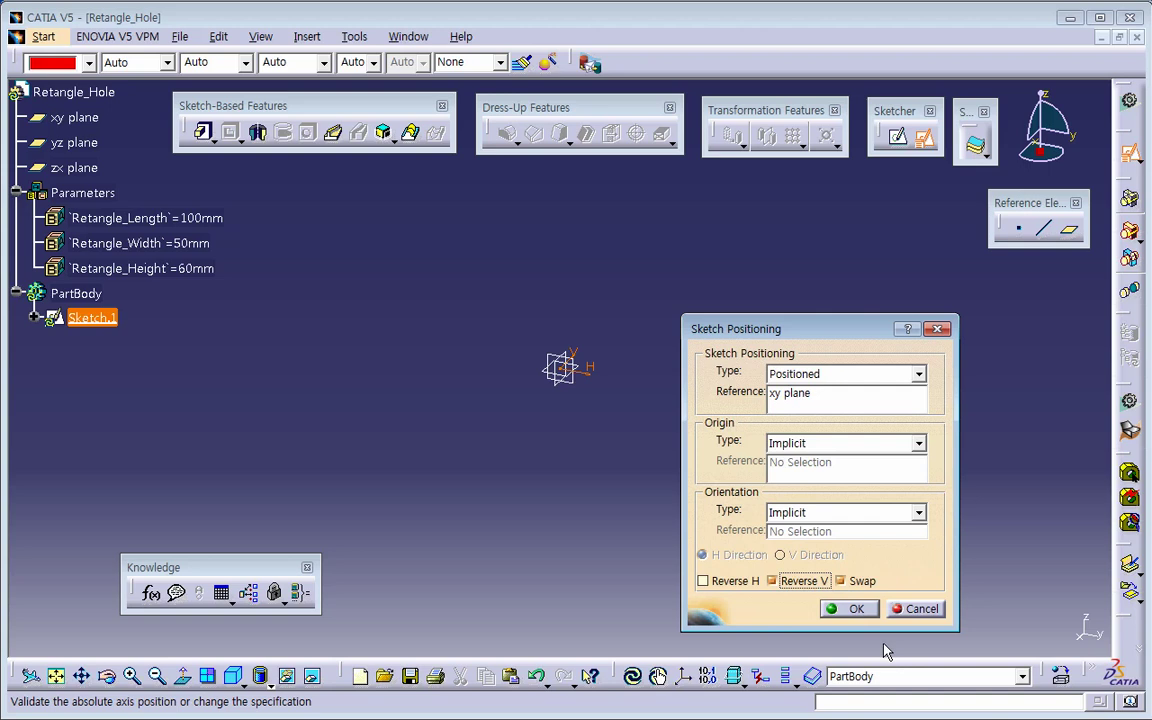
pyautogui.click(849, 608)
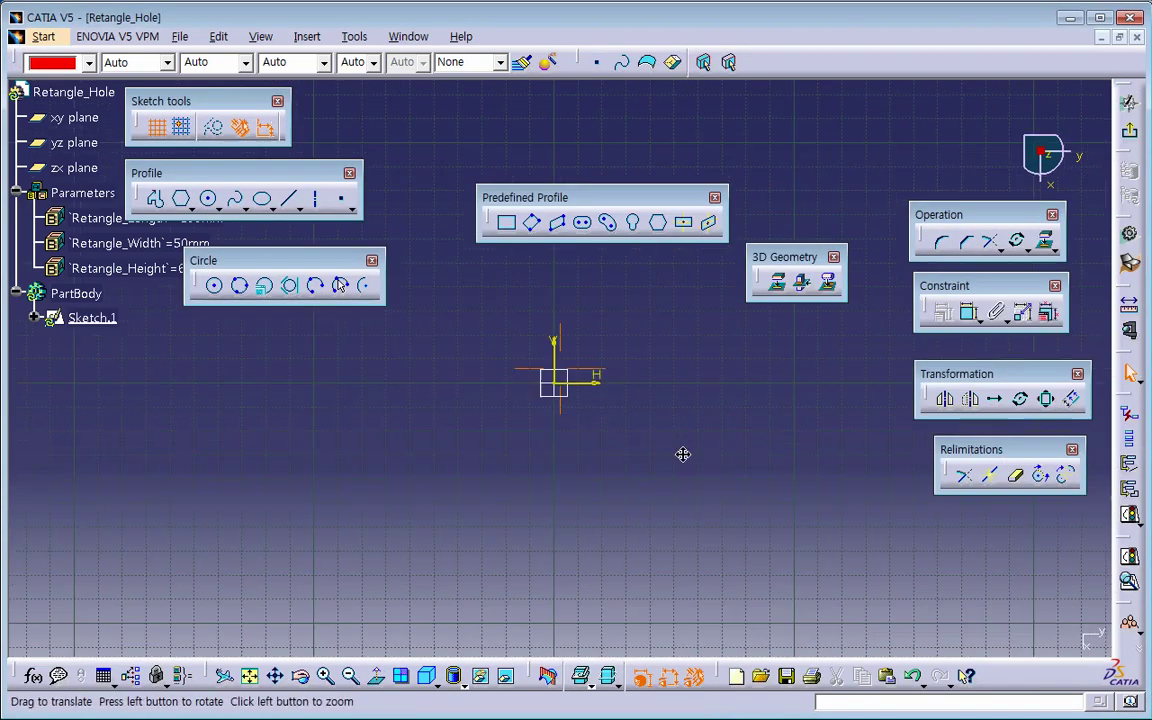
# Clear the sketch area by closing the Circle and 3D Geometry toolbars and moving the Predefined Profile toolbar aside
pyautogui.click(372, 260)
pyautogui.moveTo(643, 196); pyautogui.dragTo(559, 183)
pyautogui.click(834, 258)
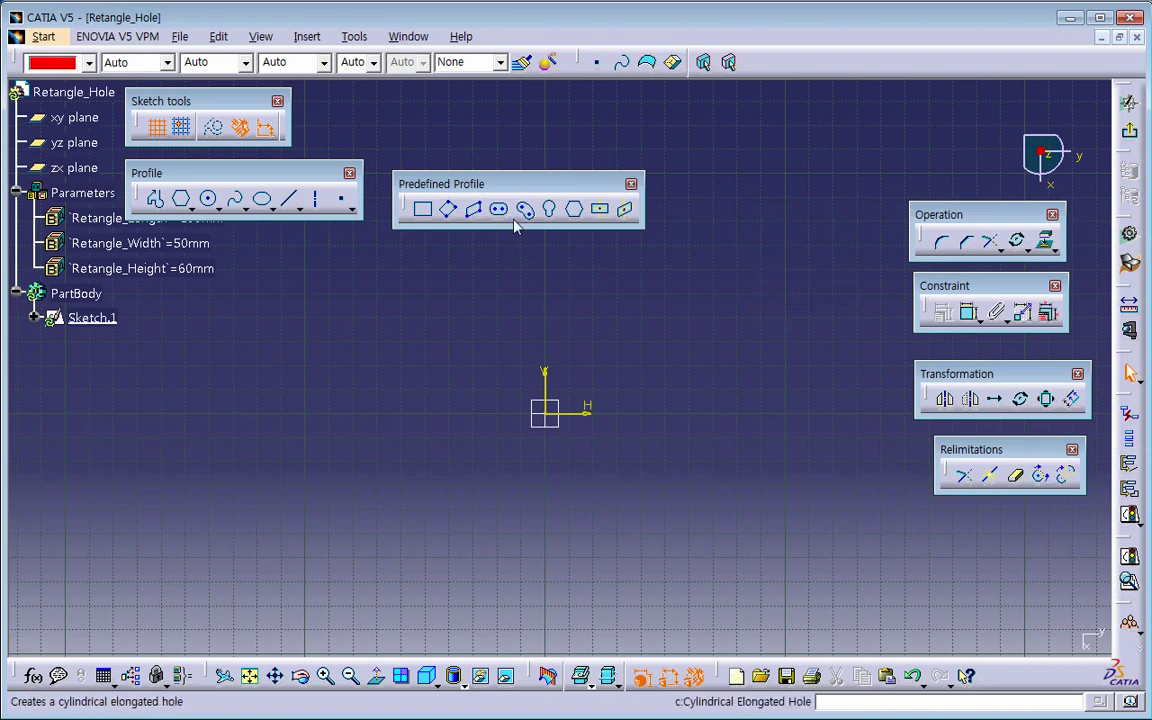
# Sketch a centered rectangle about 105 mm wide and 86 mm high on the sketch origin
pyautogui.click(599, 210)
pyautogui.click(546, 413)
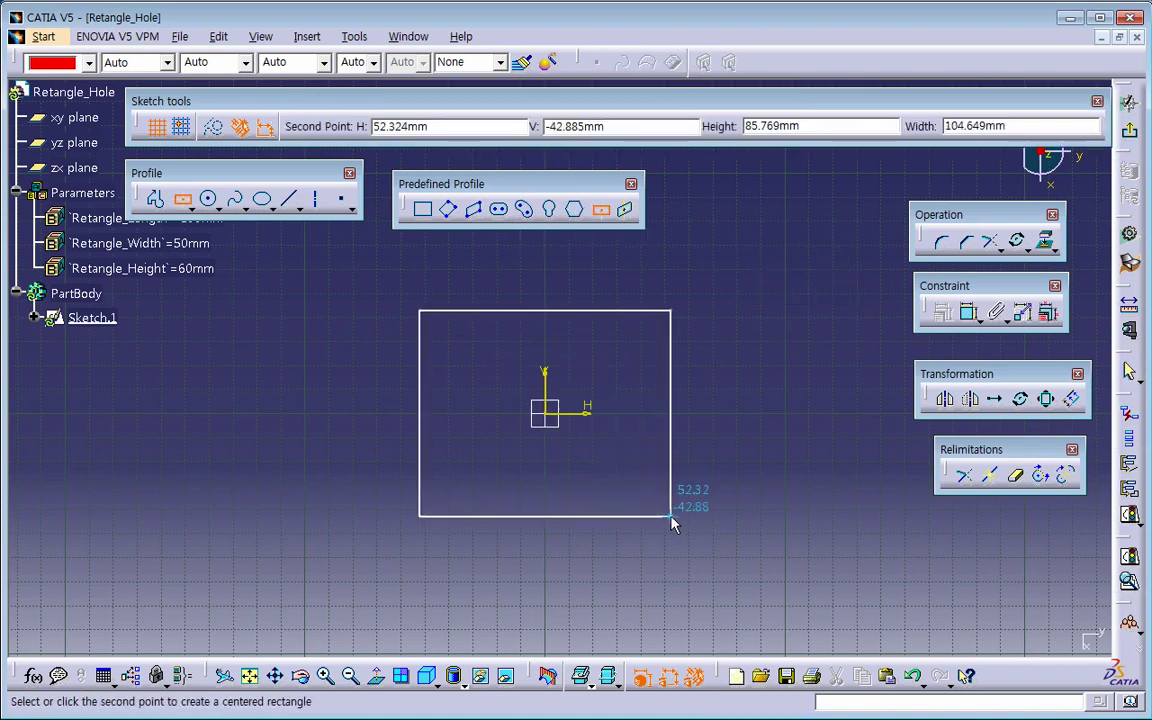
pyautogui.click(671, 518)
# Dimension the rectangle's horizontal and vertical lengths, placing the dimensions outside the profile
pyautogui.moveTo(700, 431); pyautogui.dragTo(880, 380, button='middle')
pyautogui.click(960, 313)
pyautogui.click(615, 469)
pyautogui.click(591, 496)
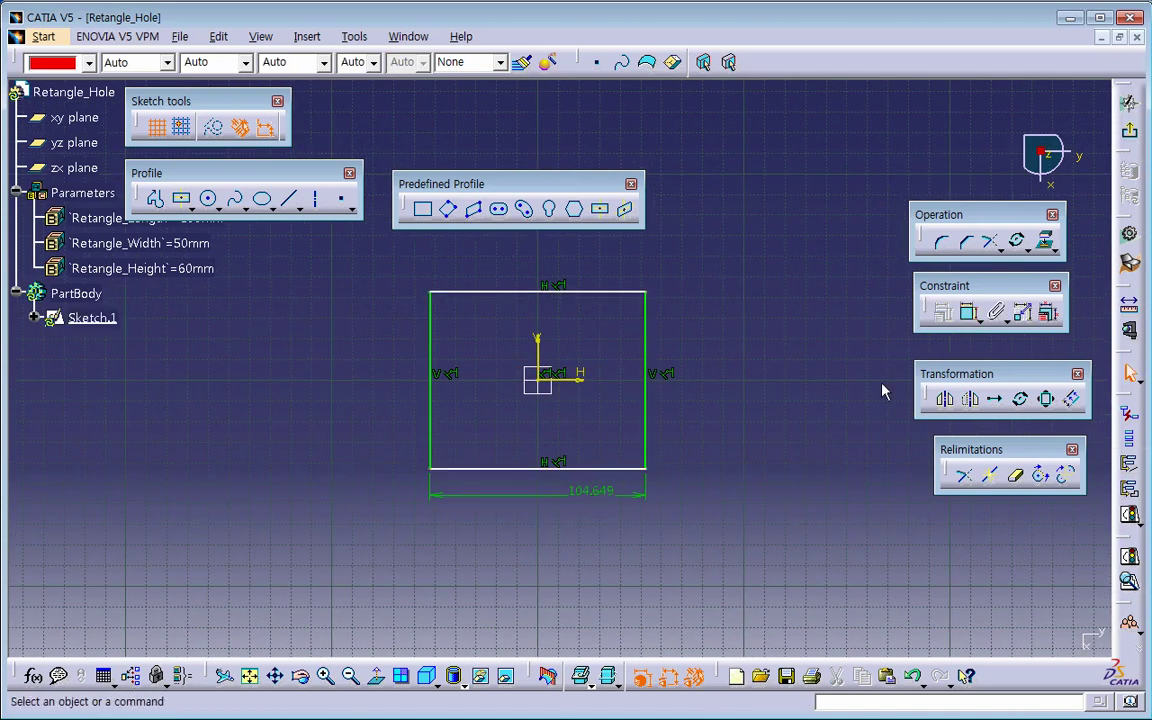
pyautogui.click(968, 313)
pyautogui.click(652, 424)
pyautogui.click(689, 392)
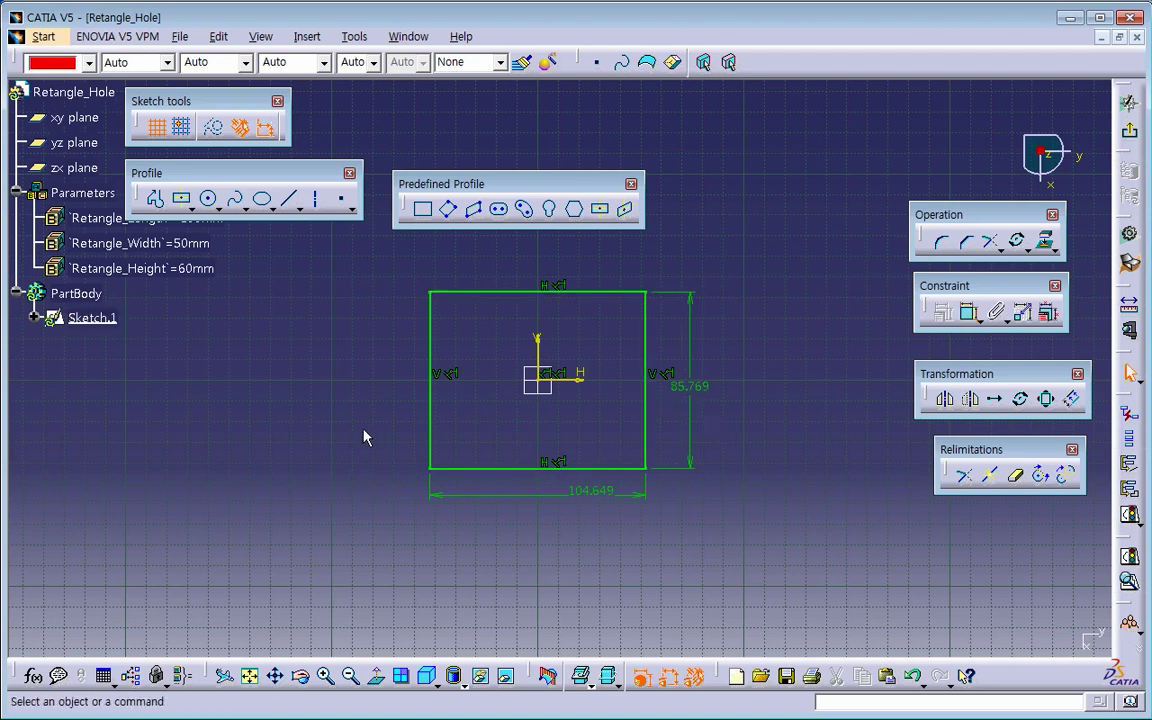
# Open the formula editor for the rectangle's horizontal dimension, decline appending the relation to the current body, and enlarge the editor
pyautogui.doubleClick(590, 489)
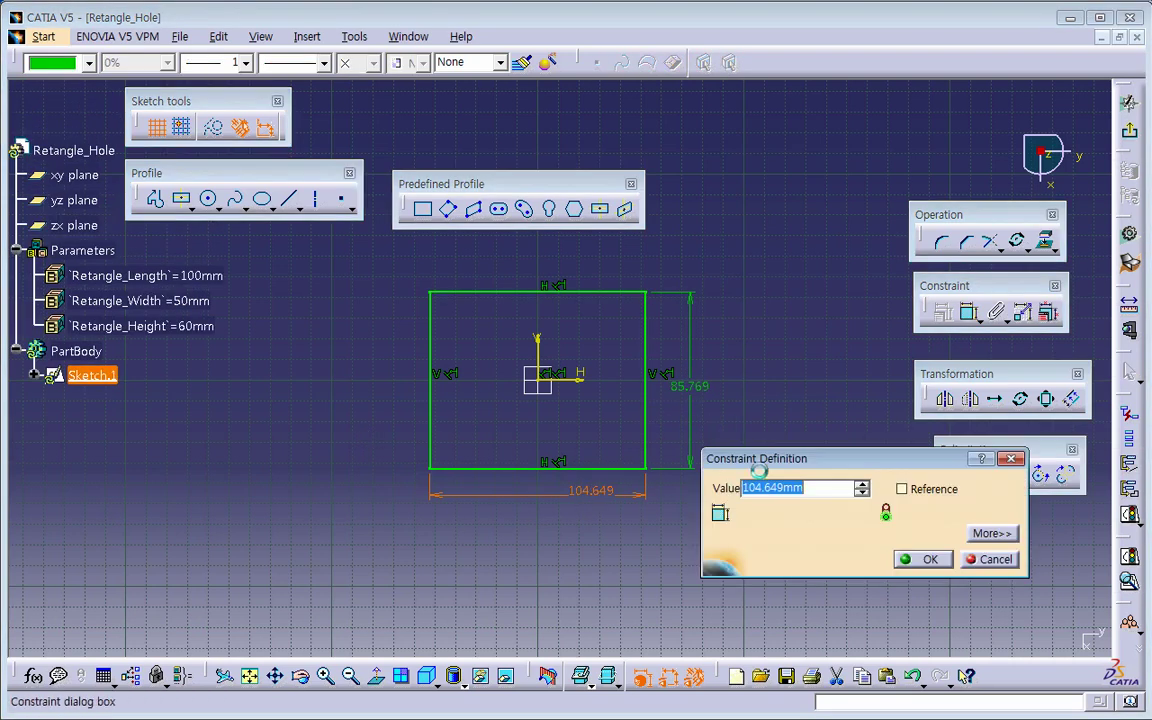
pyautogui.rightClick(810, 489)
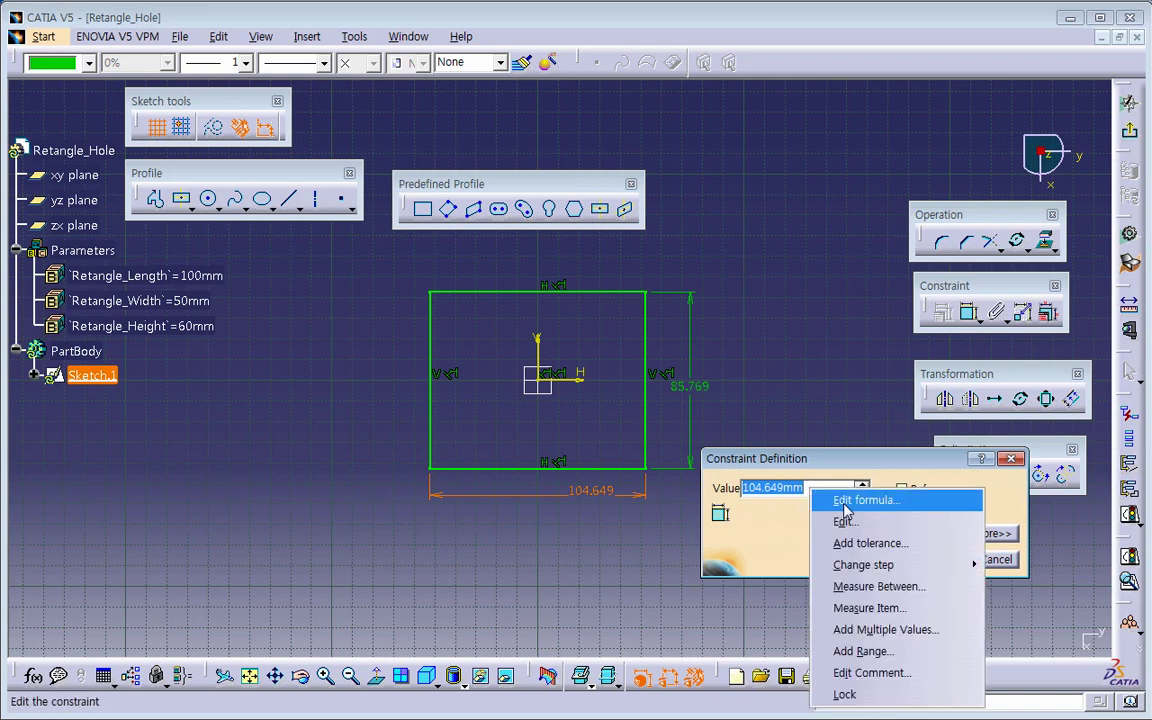
pyautogui.click(845, 505)
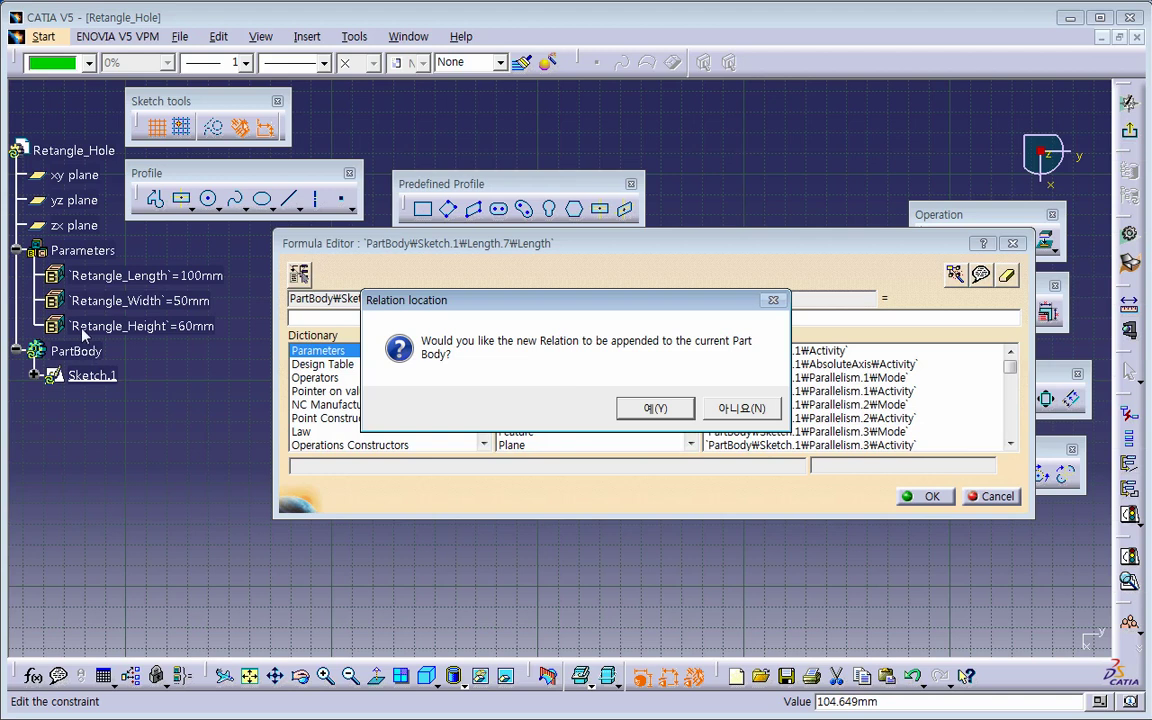
pyautogui.click(740, 407)
pyautogui.moveTo(650, 516); pyautogui.dragTo(650, 596)
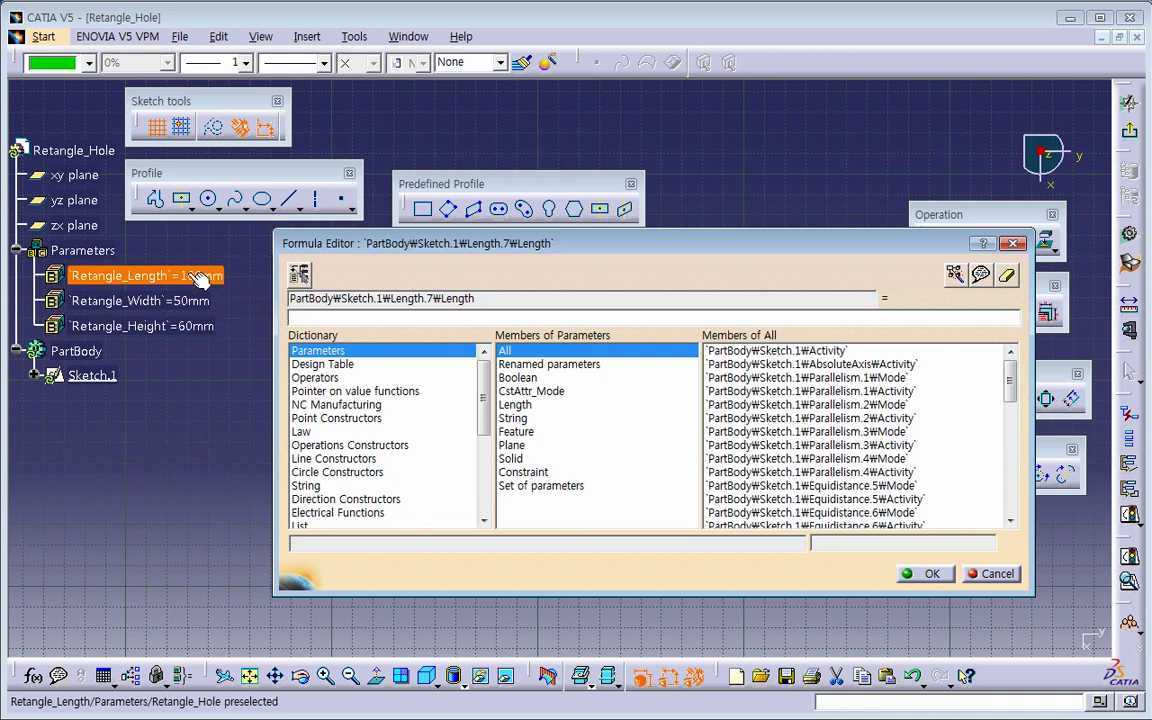
# Enter the renamed parameter Retangle_Length as the formula for the rectangle's horizontal dimension
pyautogui.moveTo(1010, 385); pyautogui.dragTo(1010, 460)
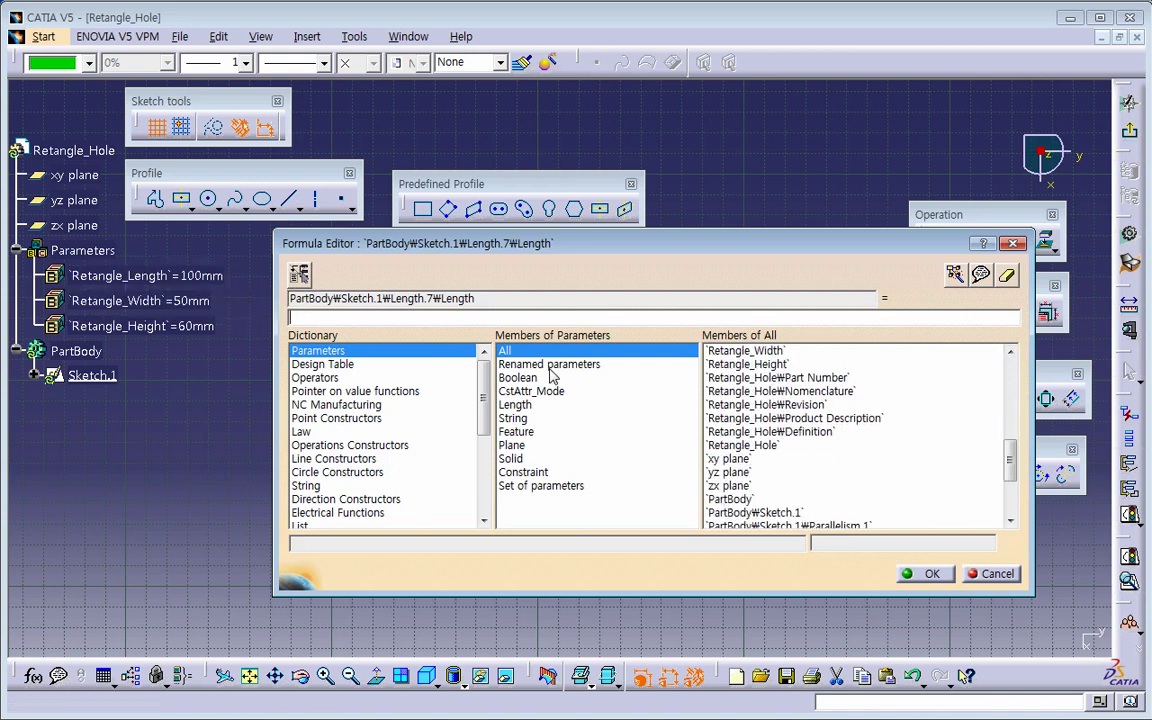
pyautogui.click(510, 364)
pyautogui.click(762, 351)
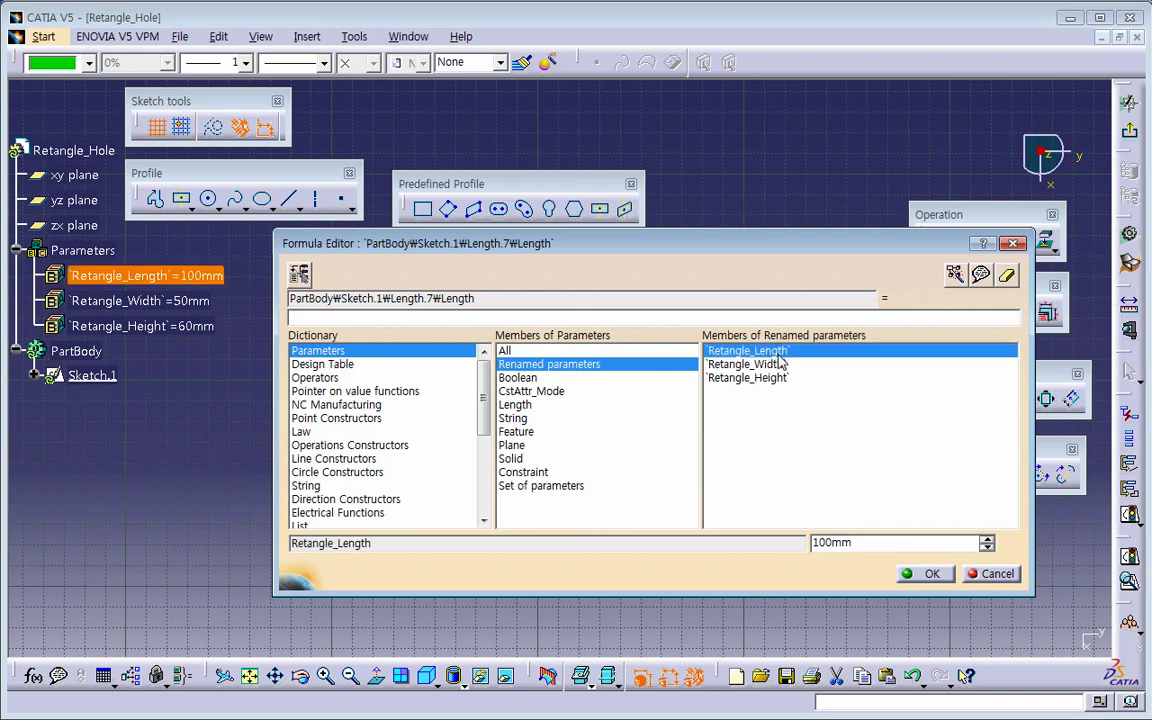
pyautogui.click(140, 274)
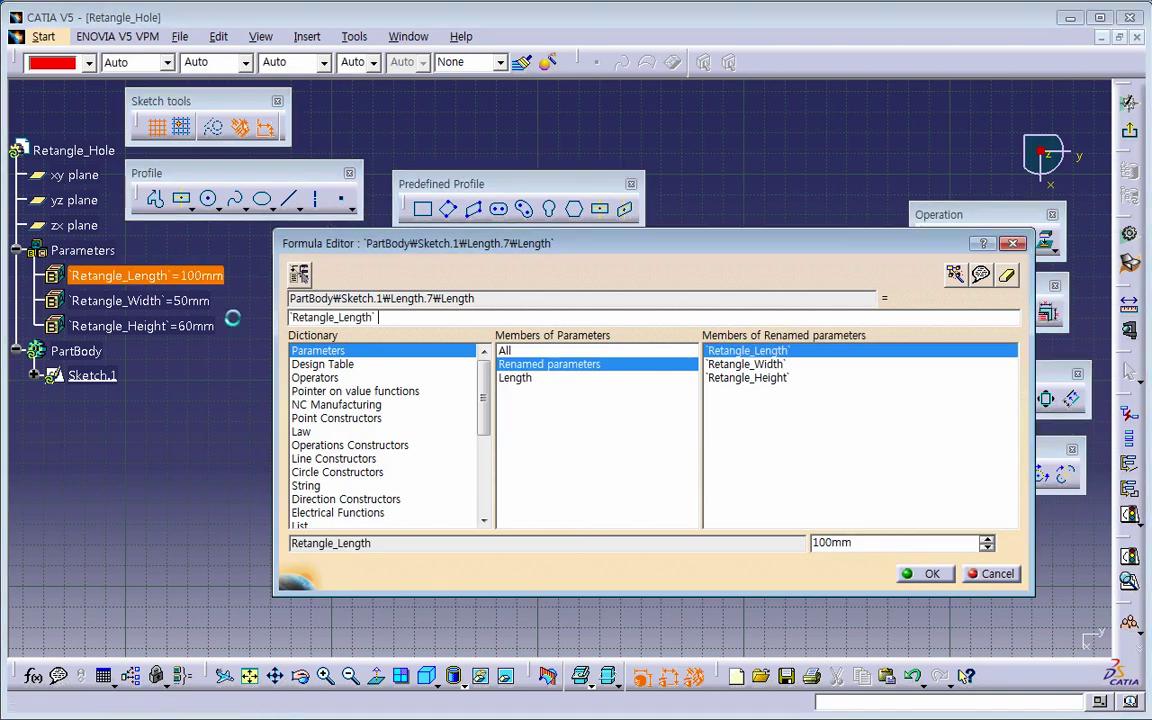
pyautogui.moveTo(401, 322); pyautogui.dragTo(257, 317)
pyautogui.press('Delete')
pyautogui.doubleClick(743, 351)
# Switch to PowerPoint, examine the slide on enclosing parameter names in the backquote symbol, and return to the parameter creation slide
pyautogui.moveTo(385, 320); pyautogui.dragTo(289, 318)
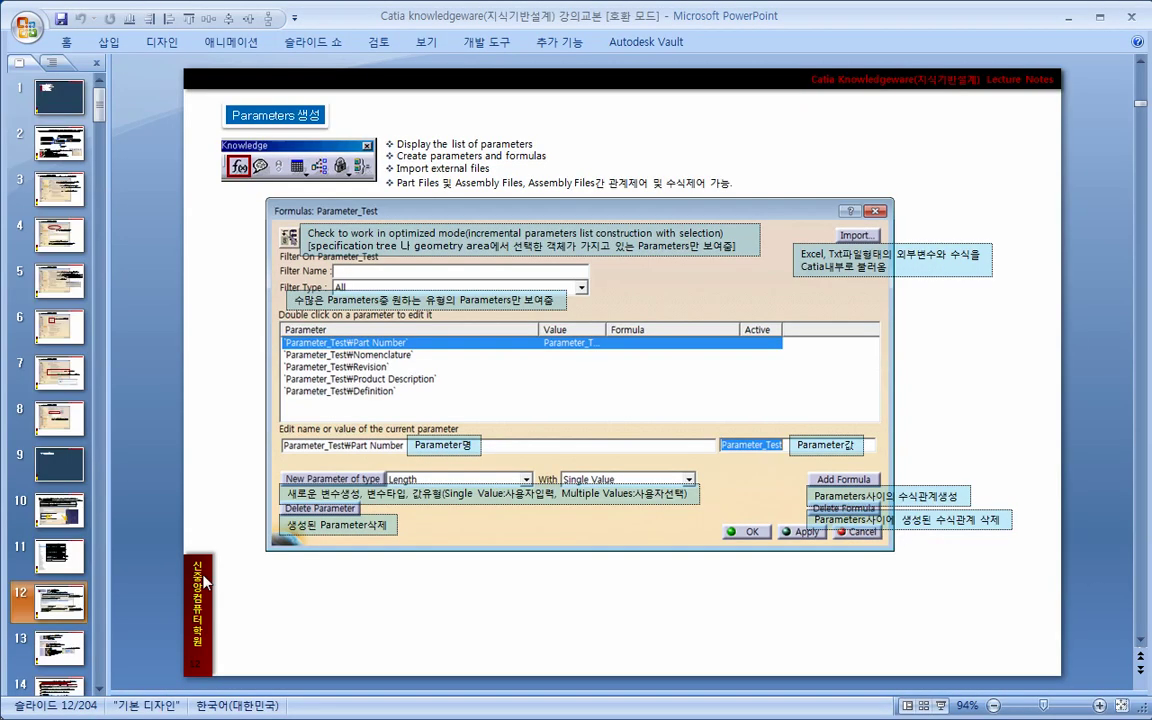
pyautogui.click(58, 188)
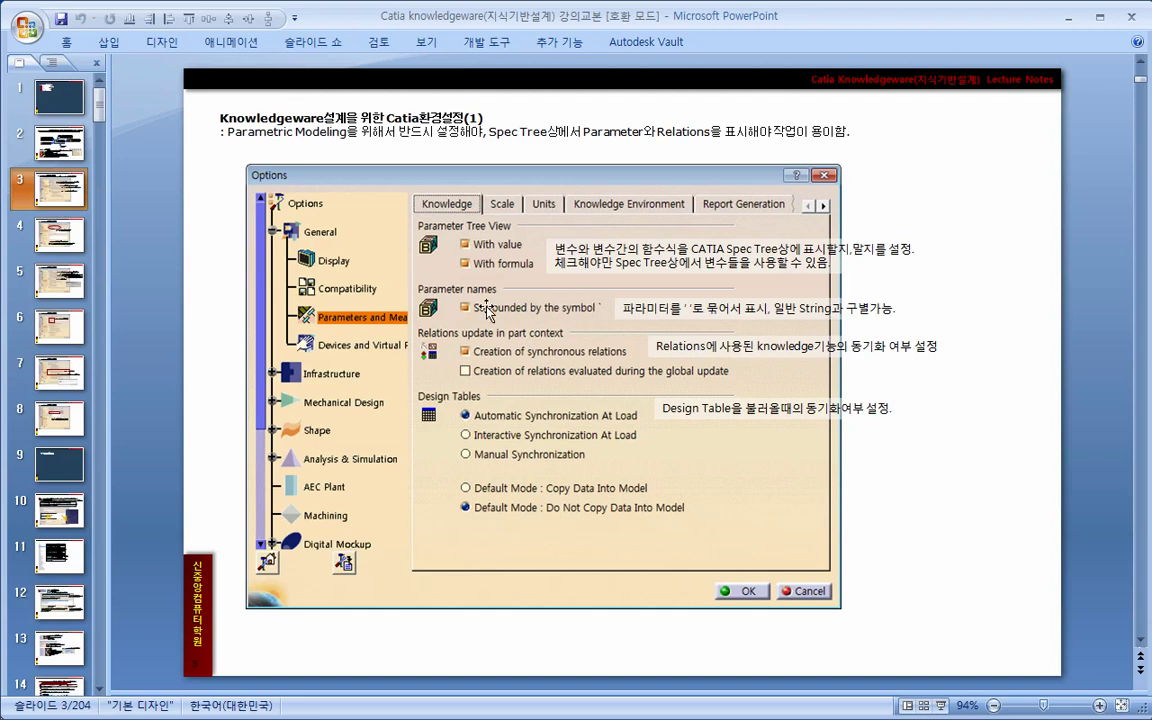
pyautogui.click(62, 600)
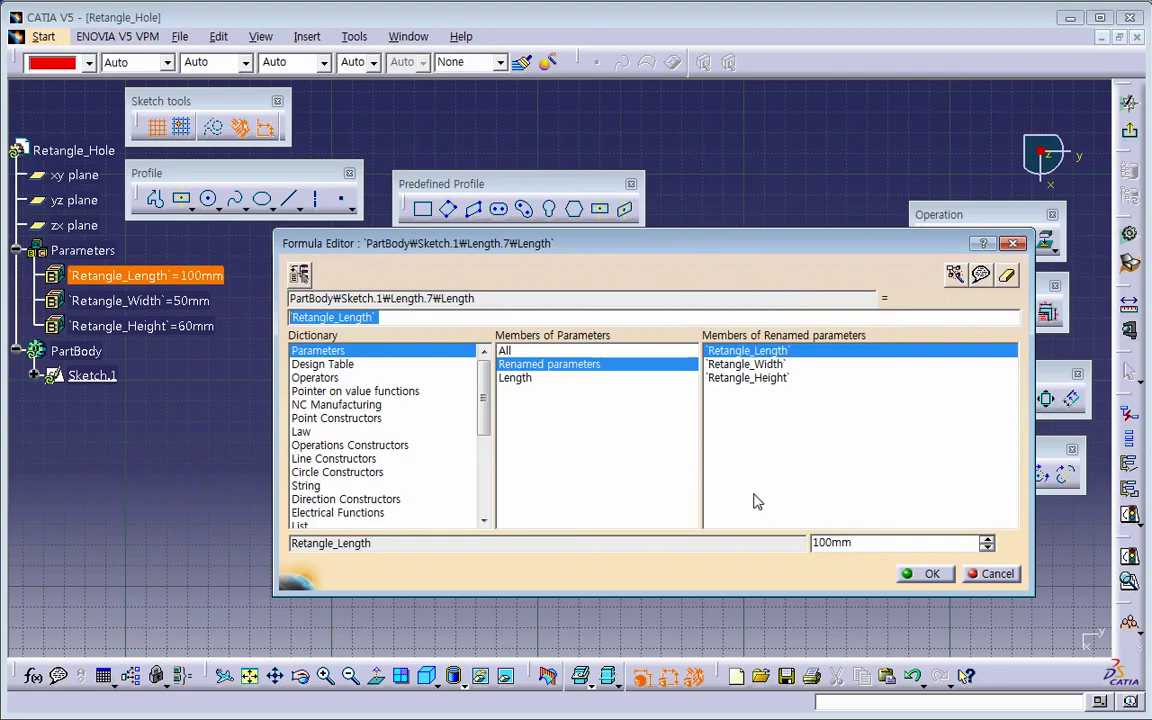
# Accept the horizontal dimension's formula, reopen it, and replace its expression with the Retangle_Length parameter
pyautogui.click(910, 574)
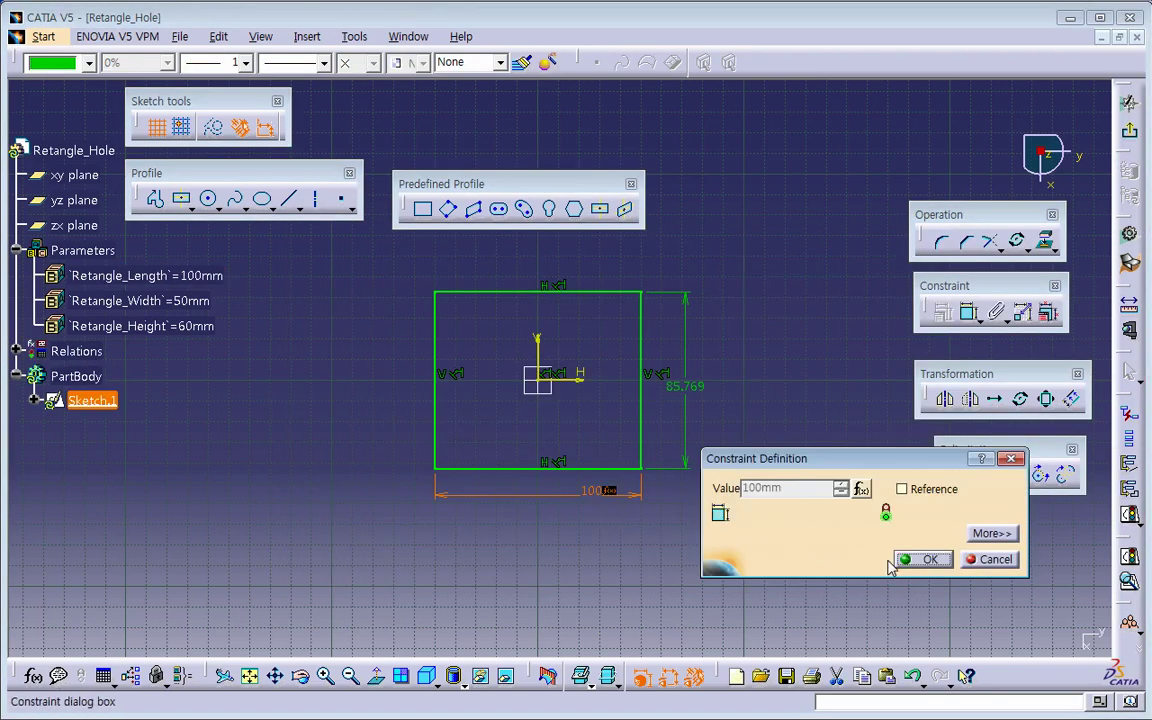
pyautogui.click(862, 490)
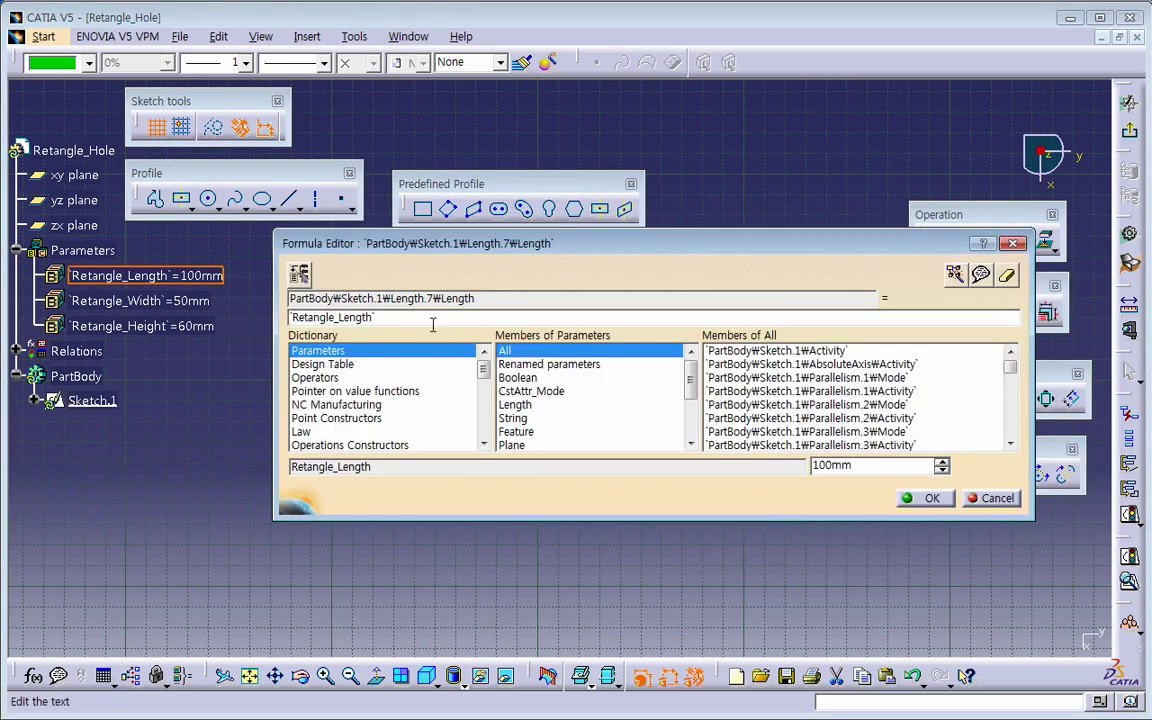
pyautogui.press('BackSpace')
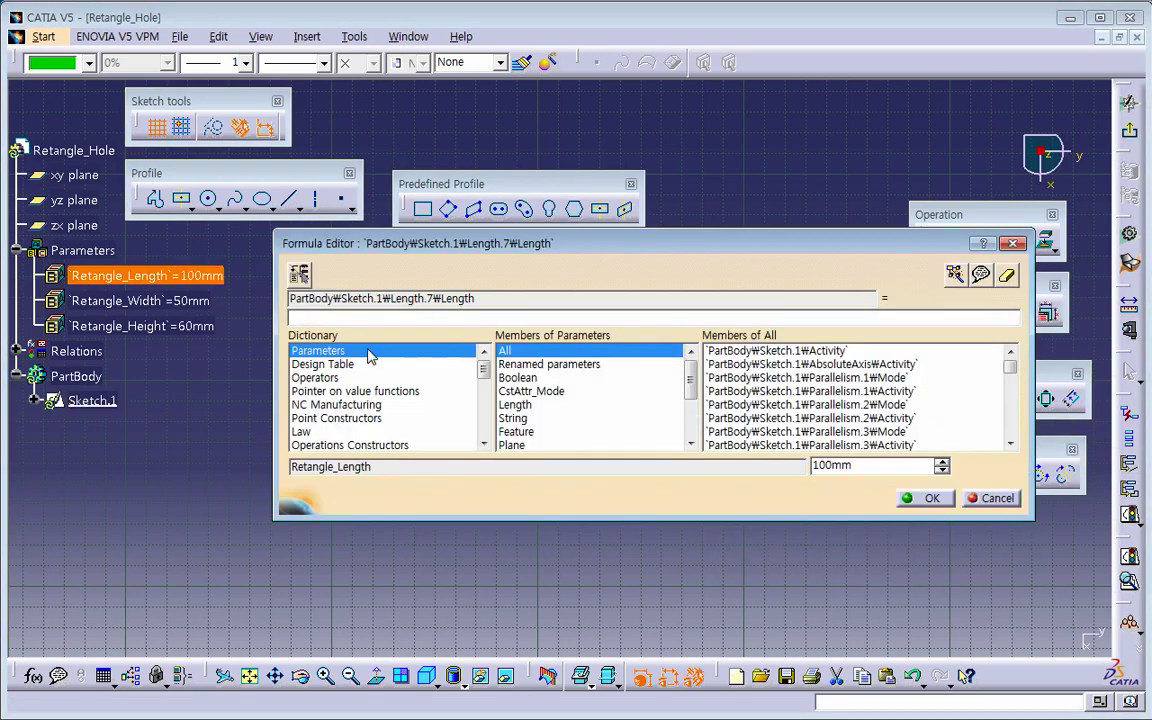
pyautogui.click(200, 274)
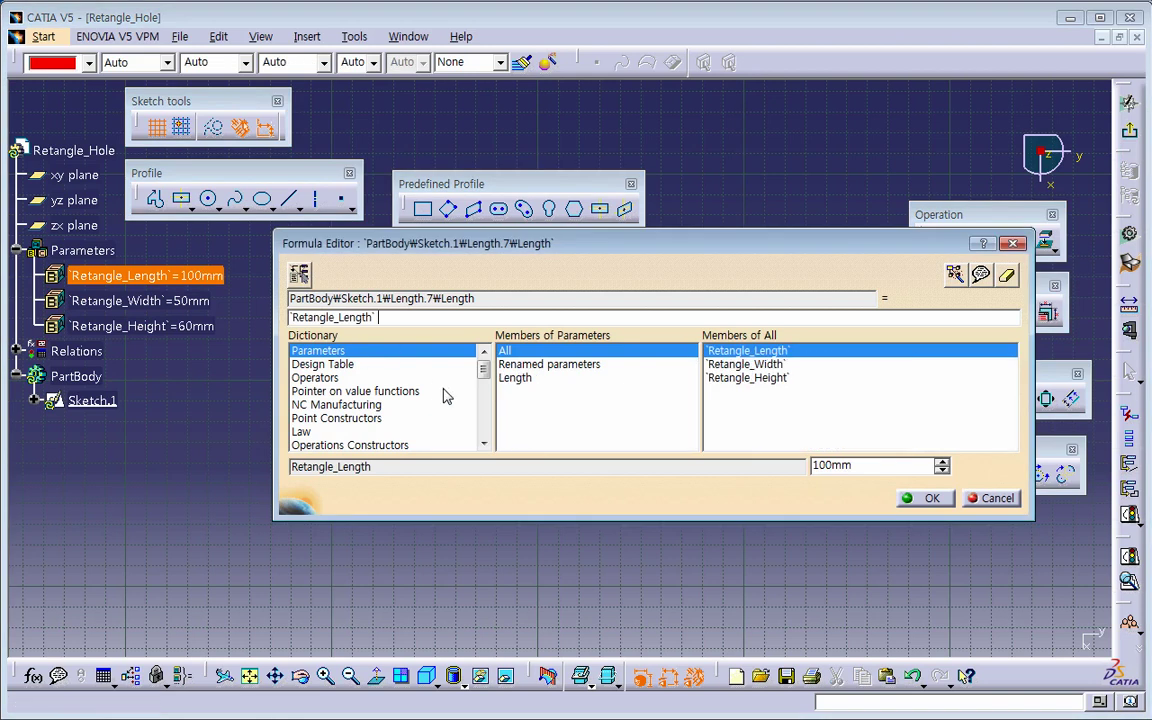
# Examine the driven dimension and driving parameter in the length formula, and close the formula and constraint definition
pyautogui.moveTo(490, 298); pyautogui.dragTo(273, 308)
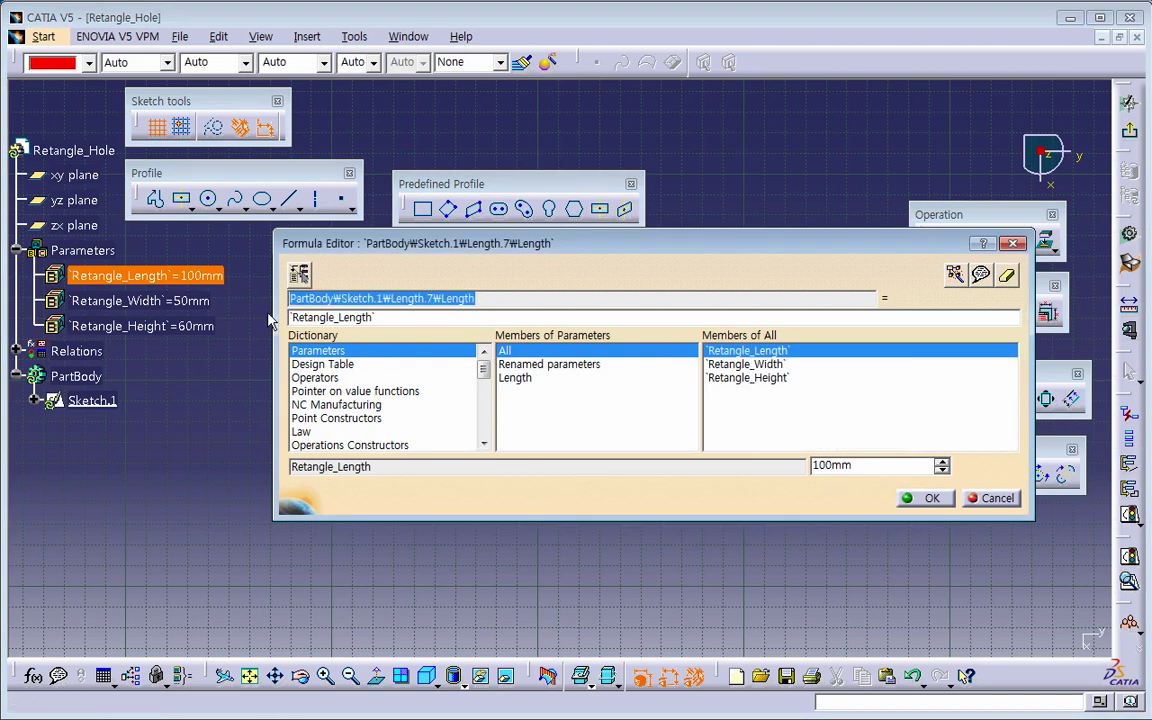
pyautogui.moveTo(530, 243); pyautogui.dragTo(473, 117)
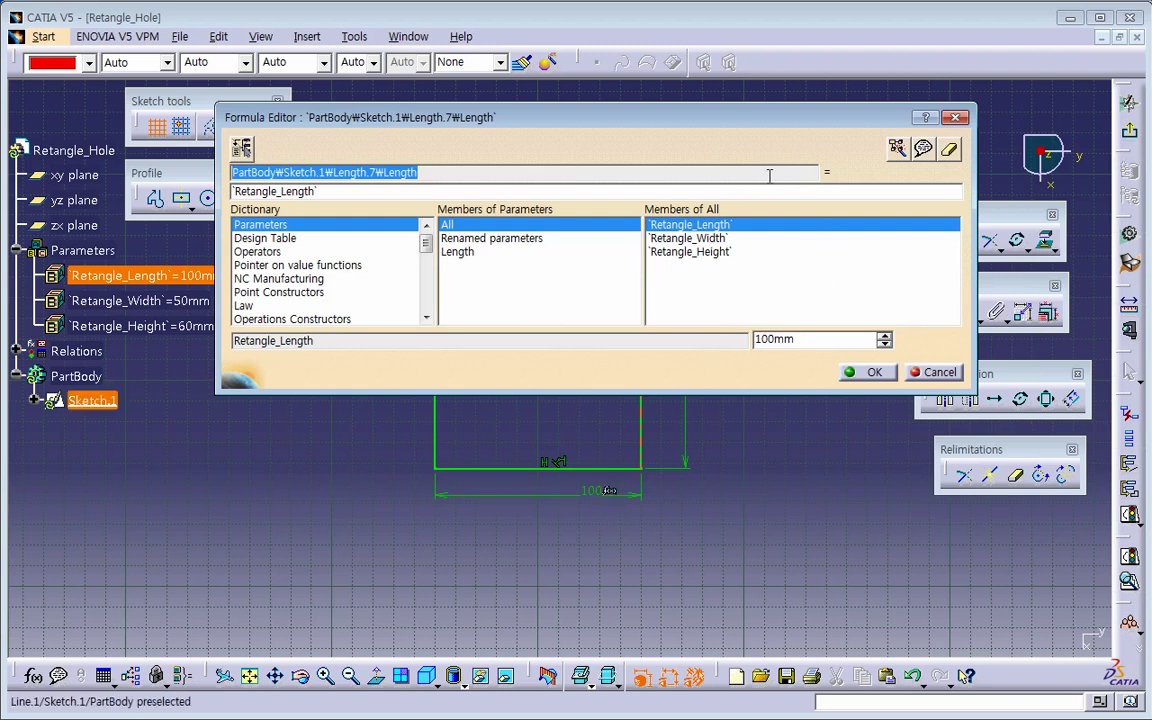
pyautogui.doubleClick(300, 190)
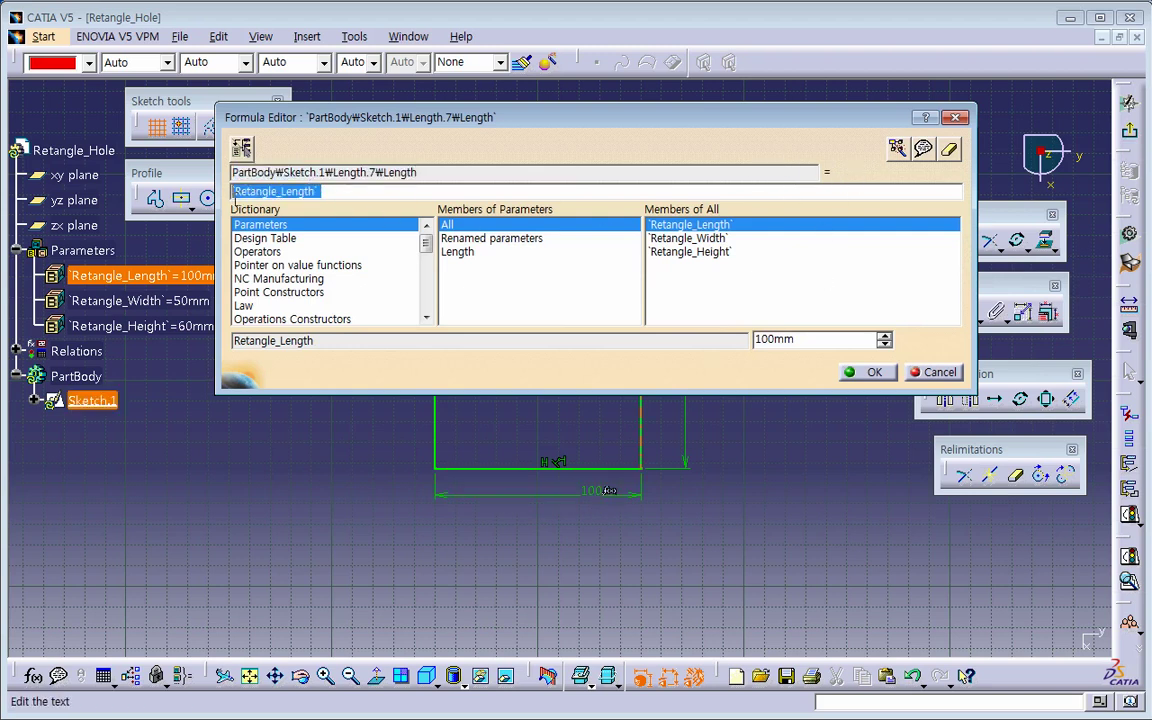
pyautogui.click(418, 174)
pyautogui.doubleClick(342, 190)
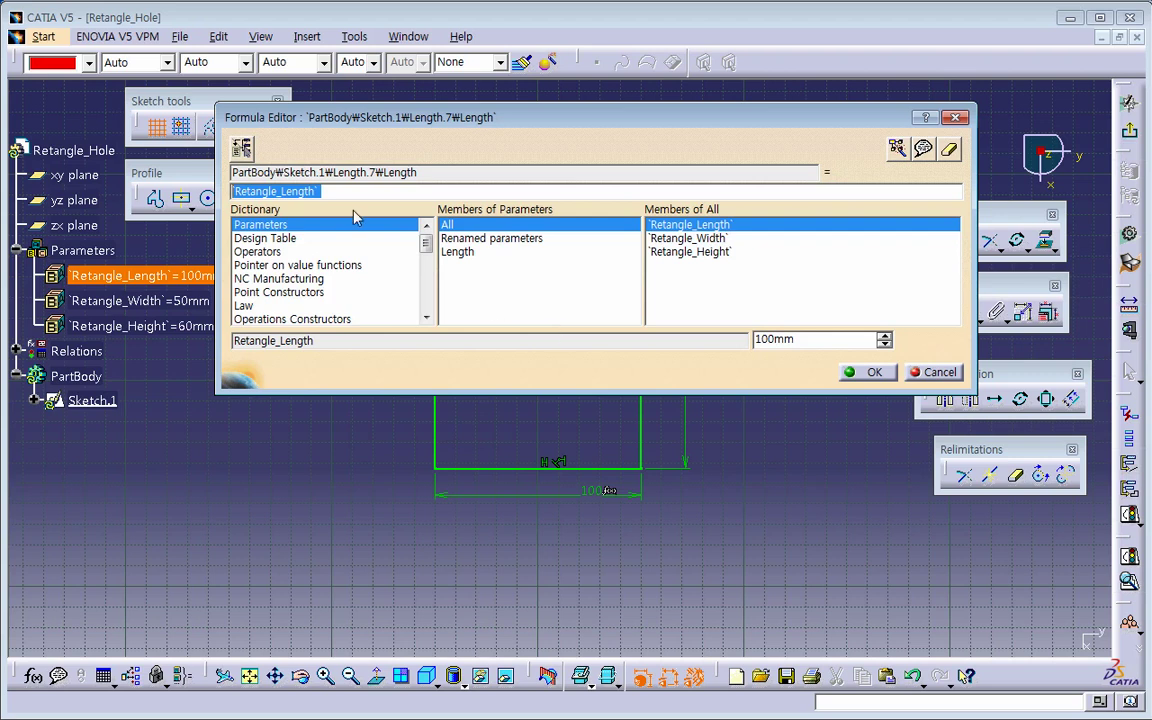
pyautogui.moveTo(418, 172); pyautogui.dragTo(249, 172)
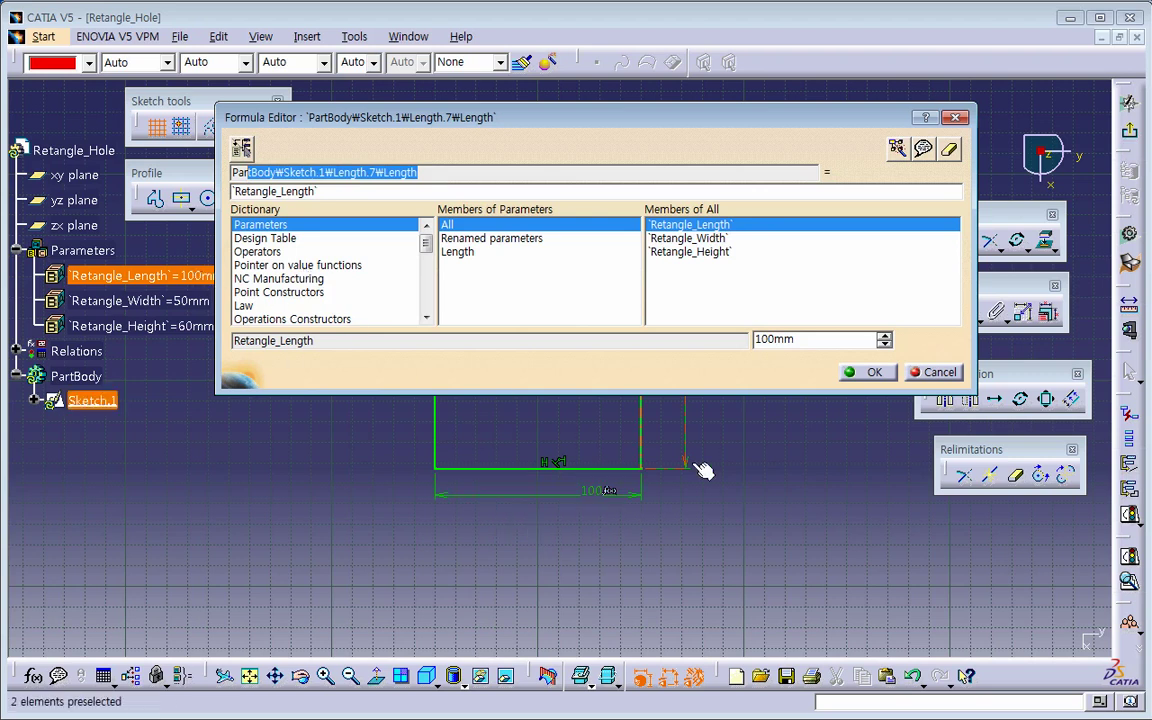
pyautogui.click(874, 373)
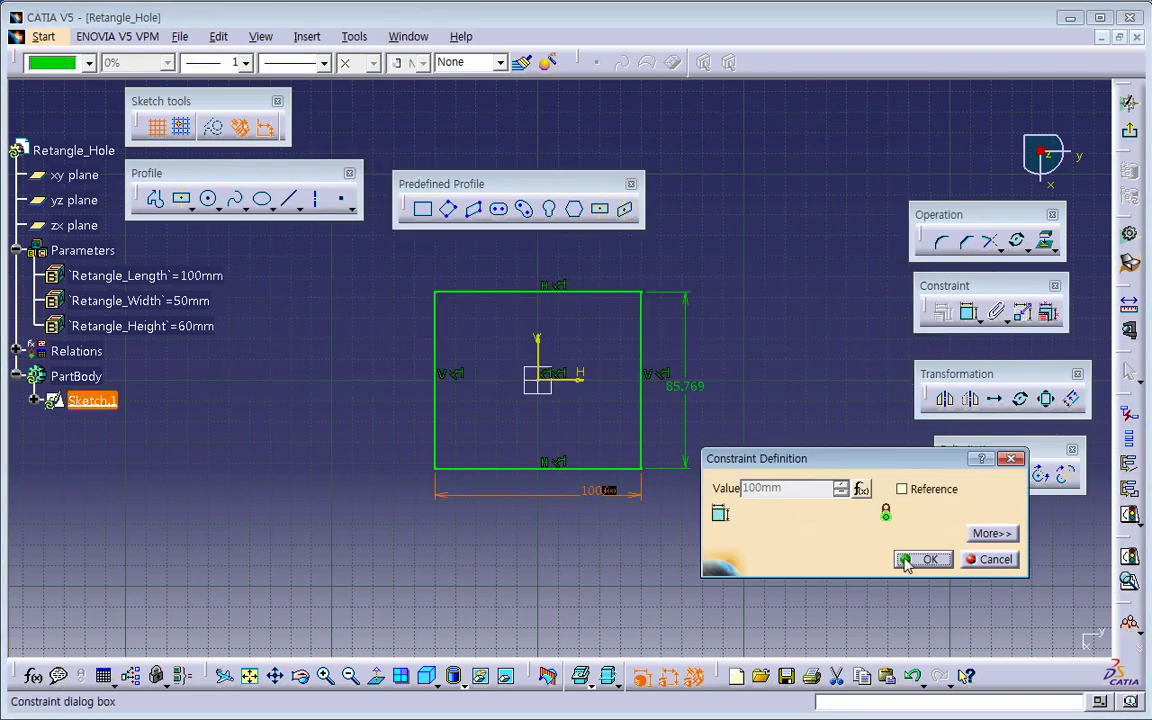
pyautogui.click(915, 561)
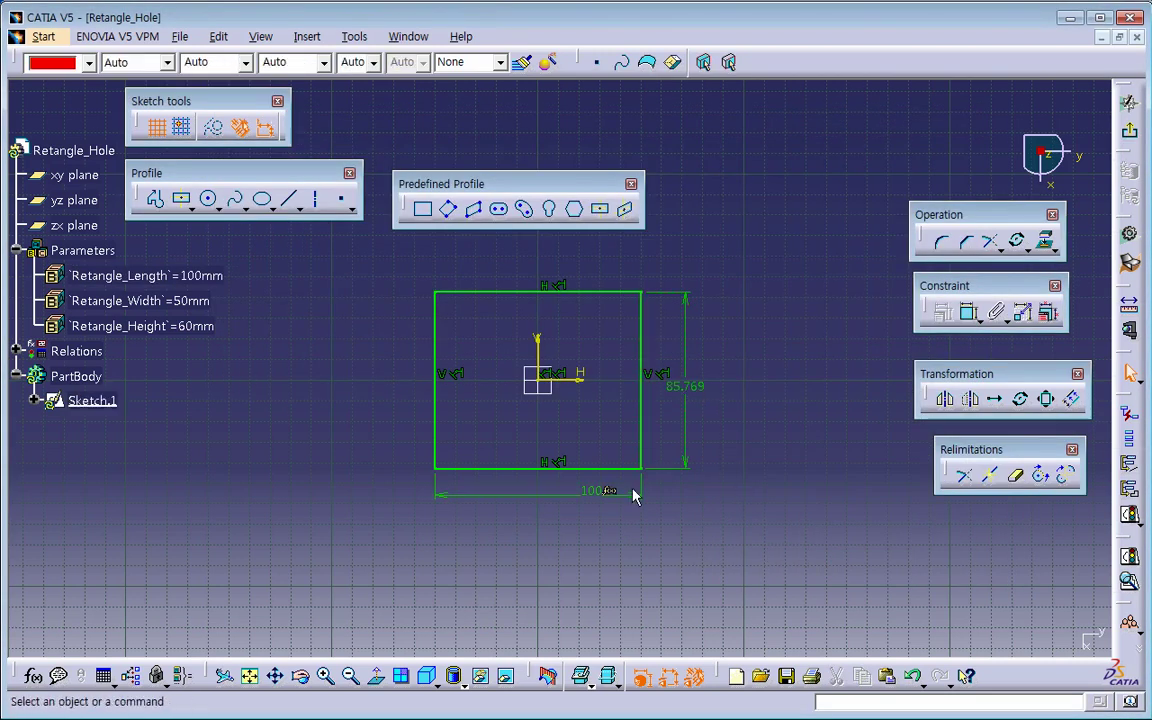
# Reopen the horizontal dimension's definition, inspect its existing formula, and leave the formula editor without changes
pyautogui.click(550, 493)
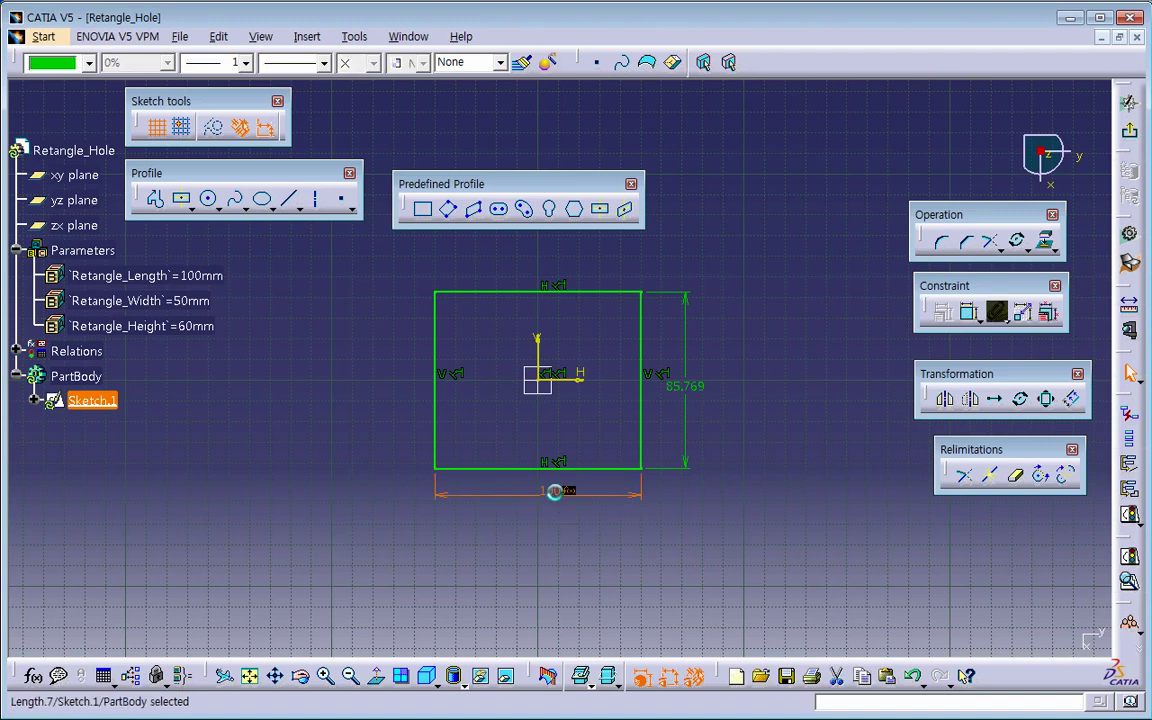
pyautogui.doubleClick(558, 489)
pyautogui.rightClick(793, 488)
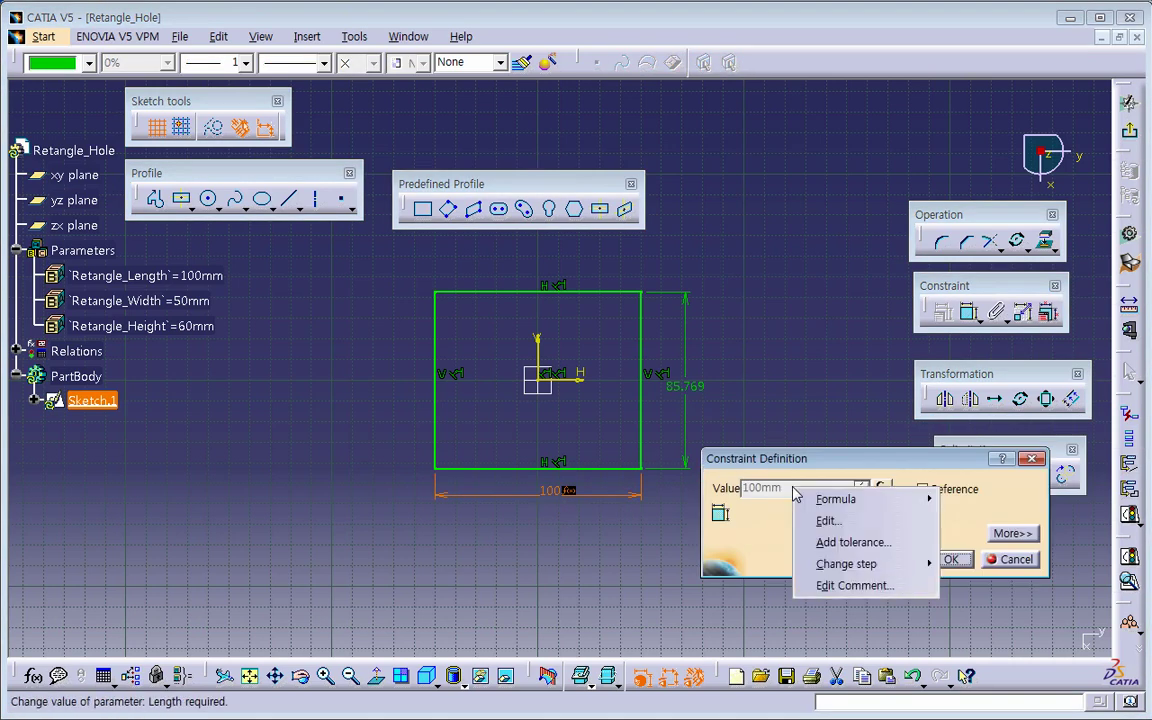
pyautogui.moveTo(856, 501)
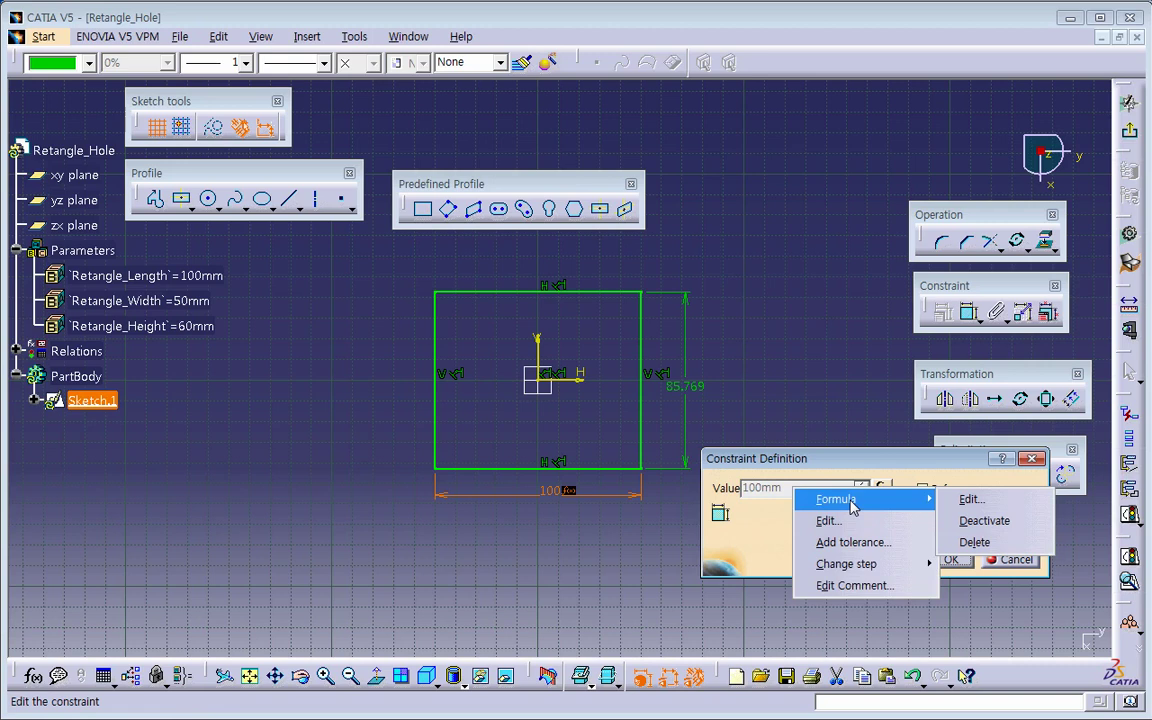
pyautogui.click(971, 502)
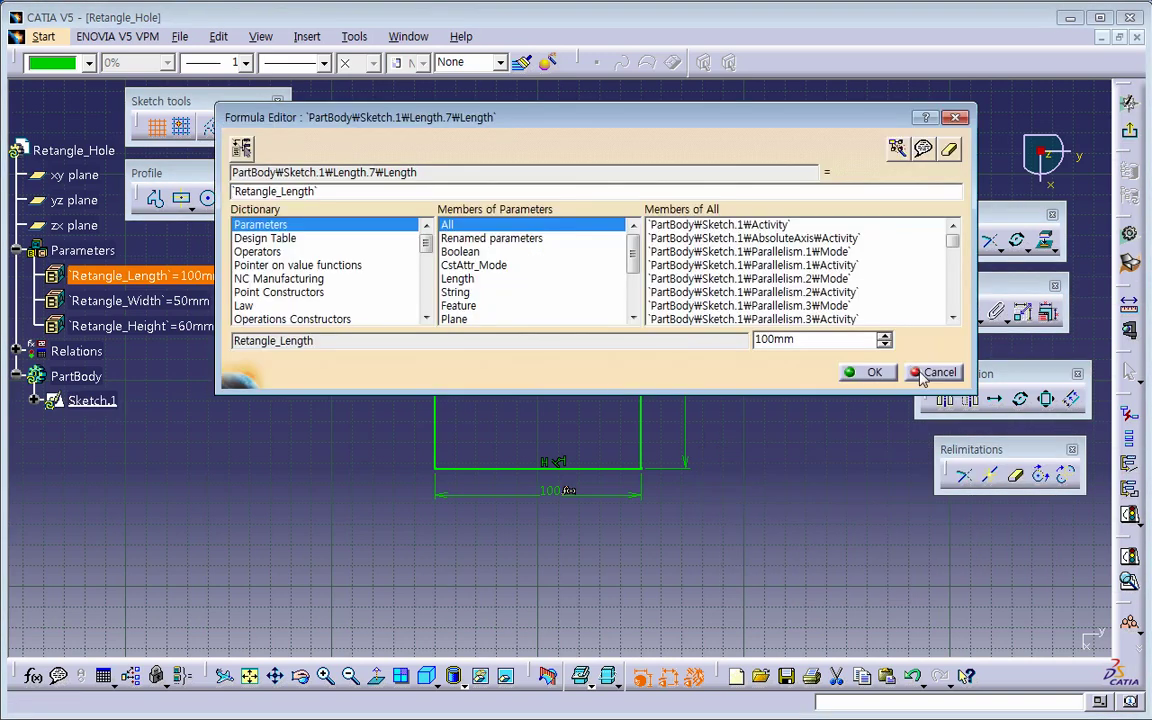
pyautogui.click(936, 372)
# Inspect the full parameter name of the horizontal dimension, and close its constraint definition
pyautogui.rightClick(810, 497)
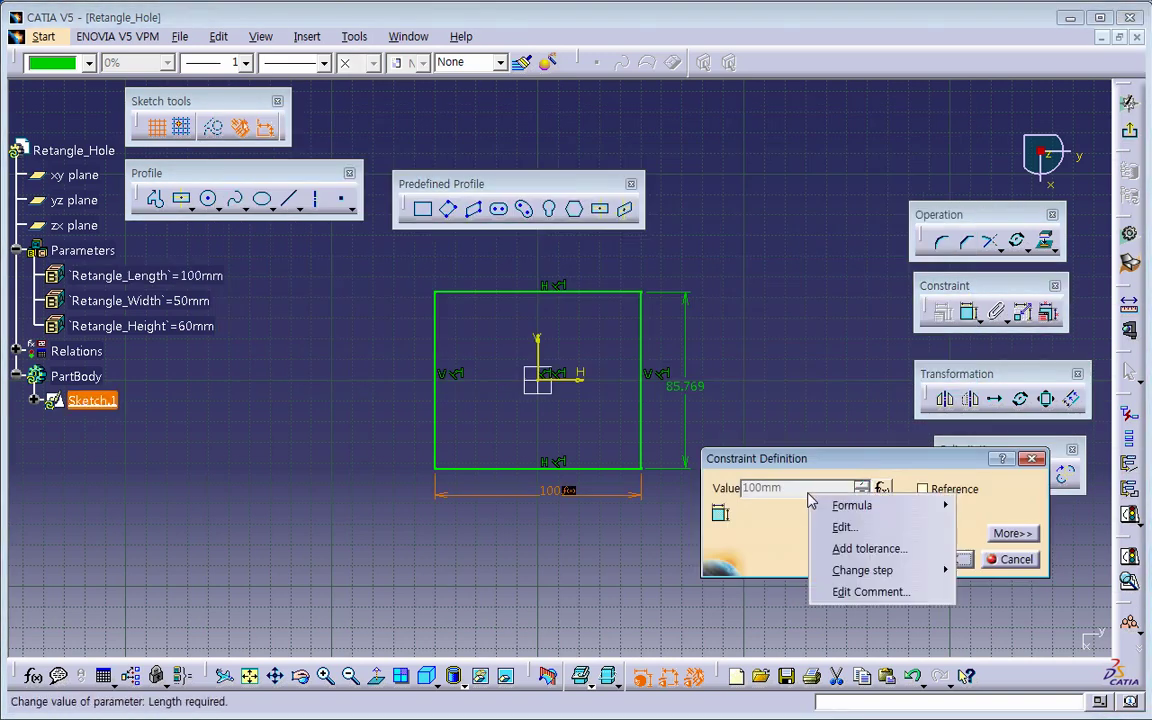
pyautogui.click(838, 527)
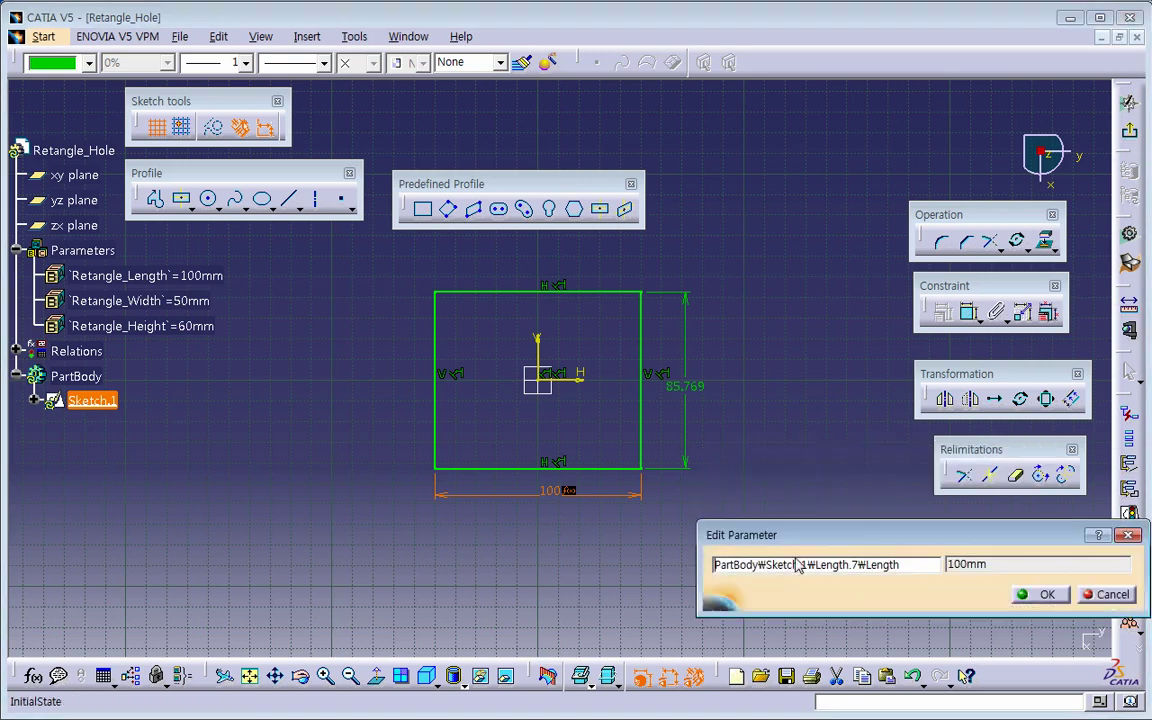
pyautogui.moveTo(920, 565); pyautogui.dragTo(629, 567)
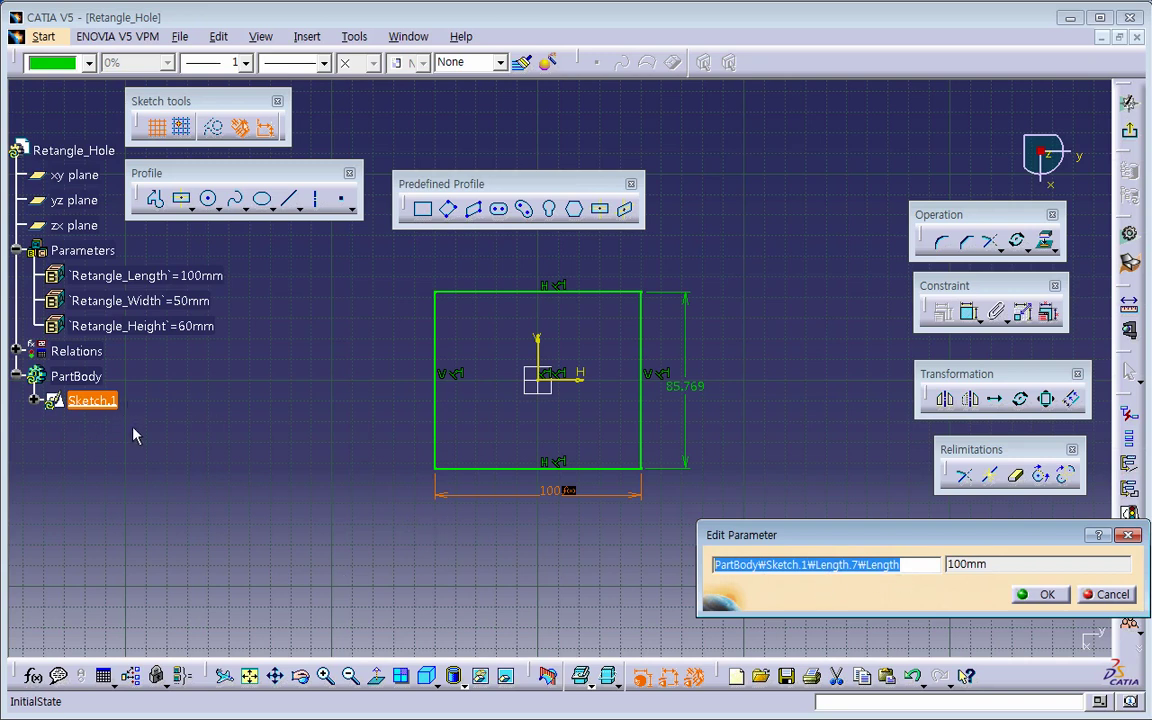
pyautogui.click(1040, 594)
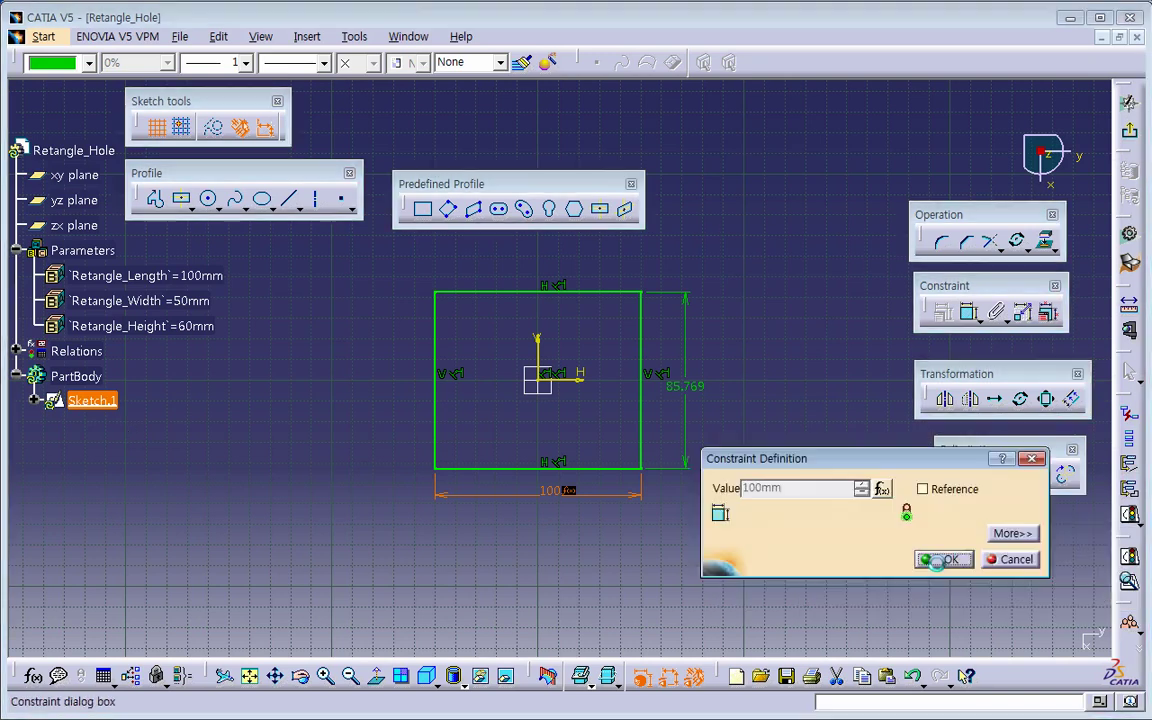
pyautogui.click(940, 561)
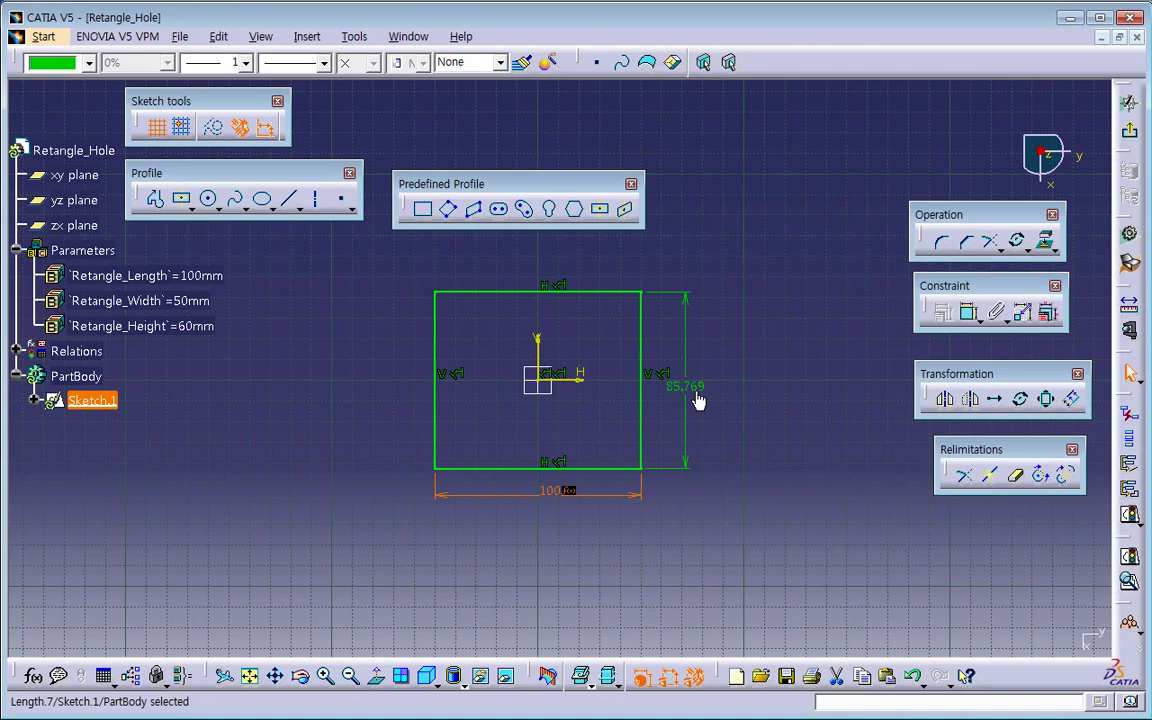
# Link the rectangle's vertical dimension to the Retangle_Width parameter with a formula not appended to the current body, and exit the sketch
pyautogui.doubleClick(694, 389)
pyautogui.rightClick(840, 487)
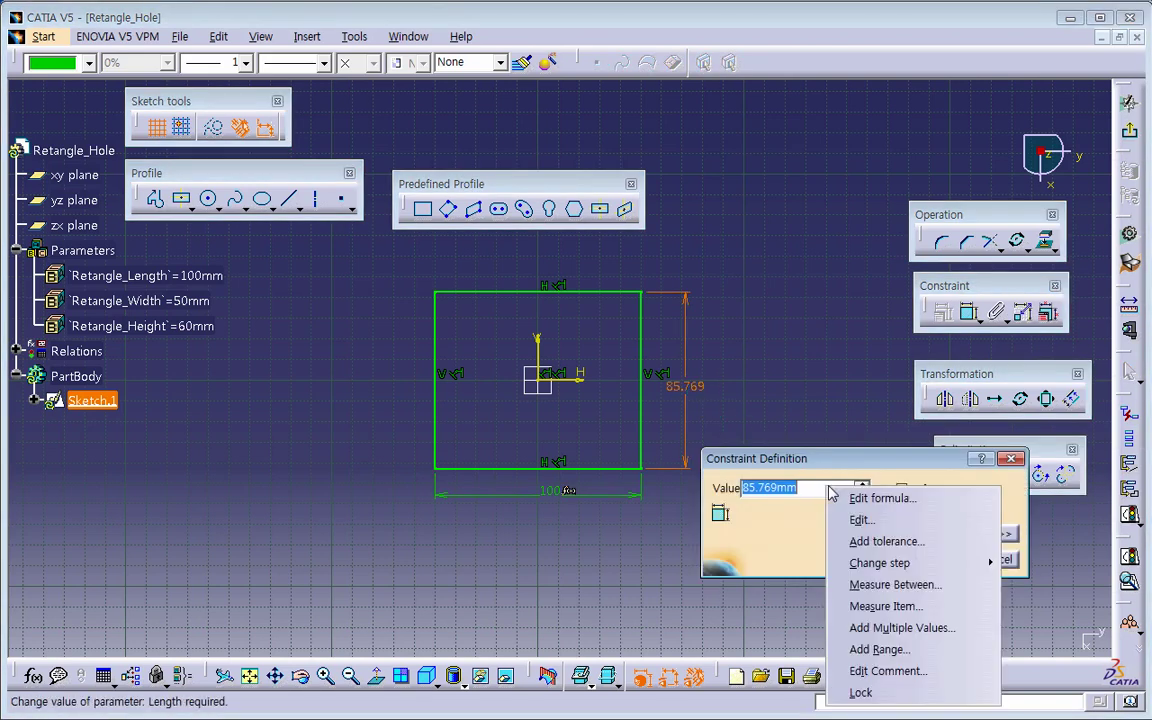
pyautogui.click(858, 499)
pyautogui.click(737, 408)
pyautogui.click(497, 238)
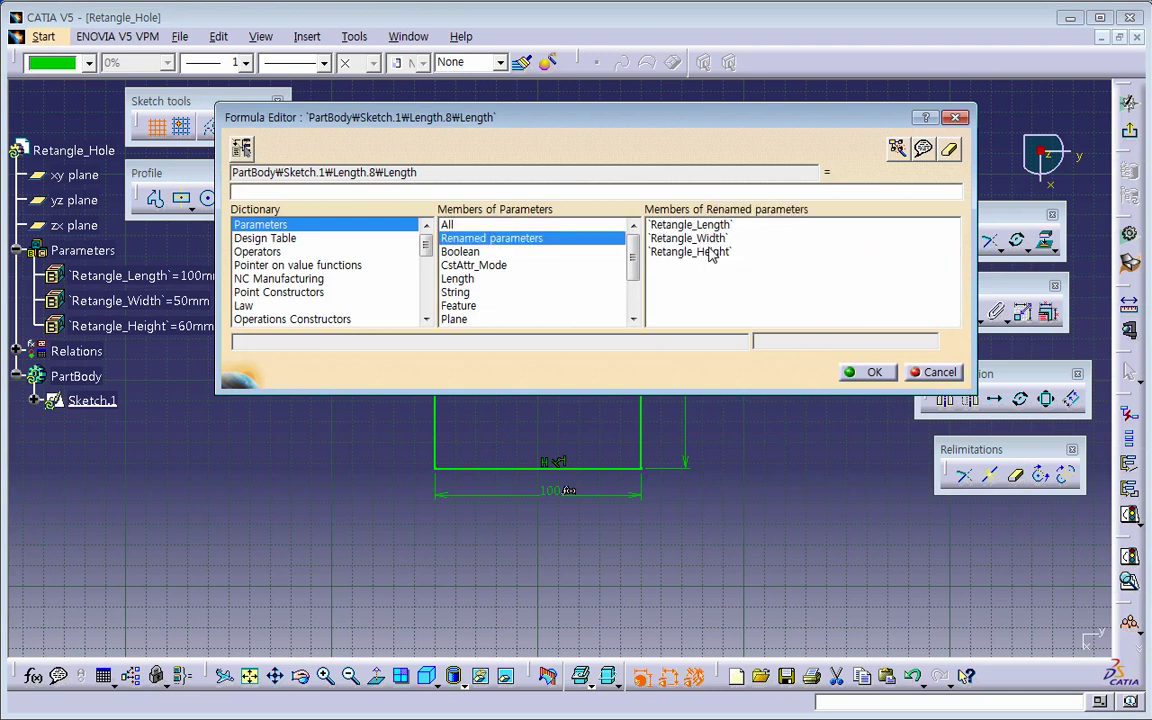
pyautogui.doubleClick(688, 238)
pyautogui.click(872, 373)
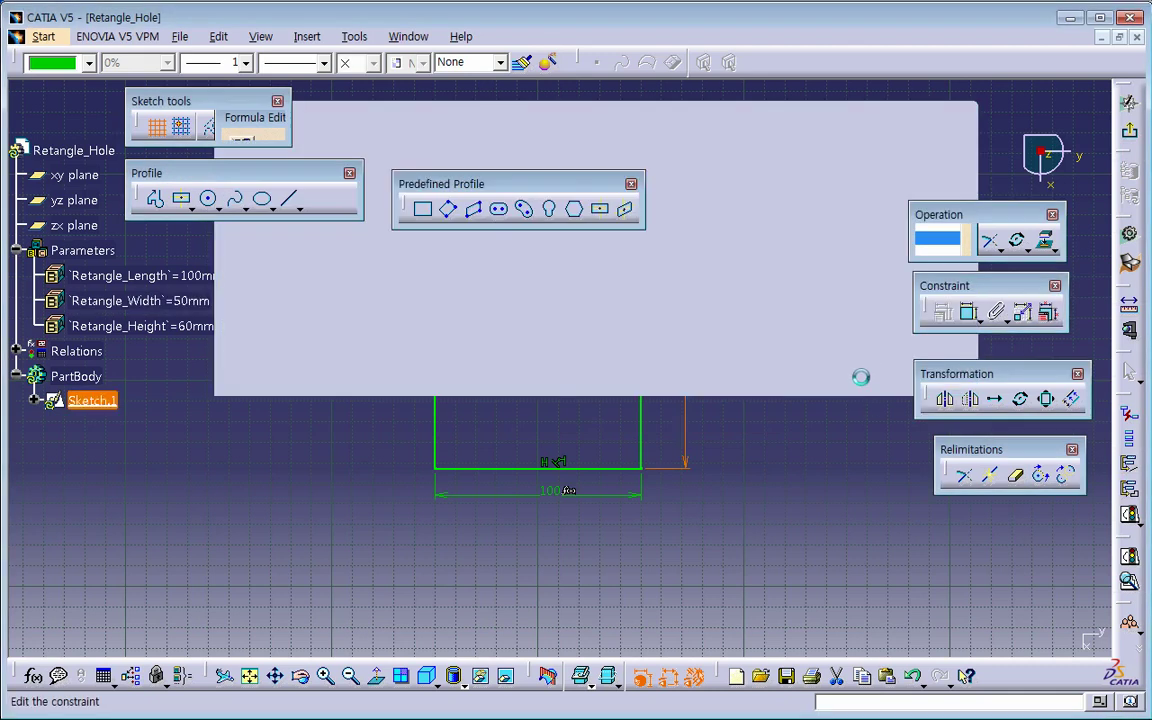
pyautogui.click(918, 560)
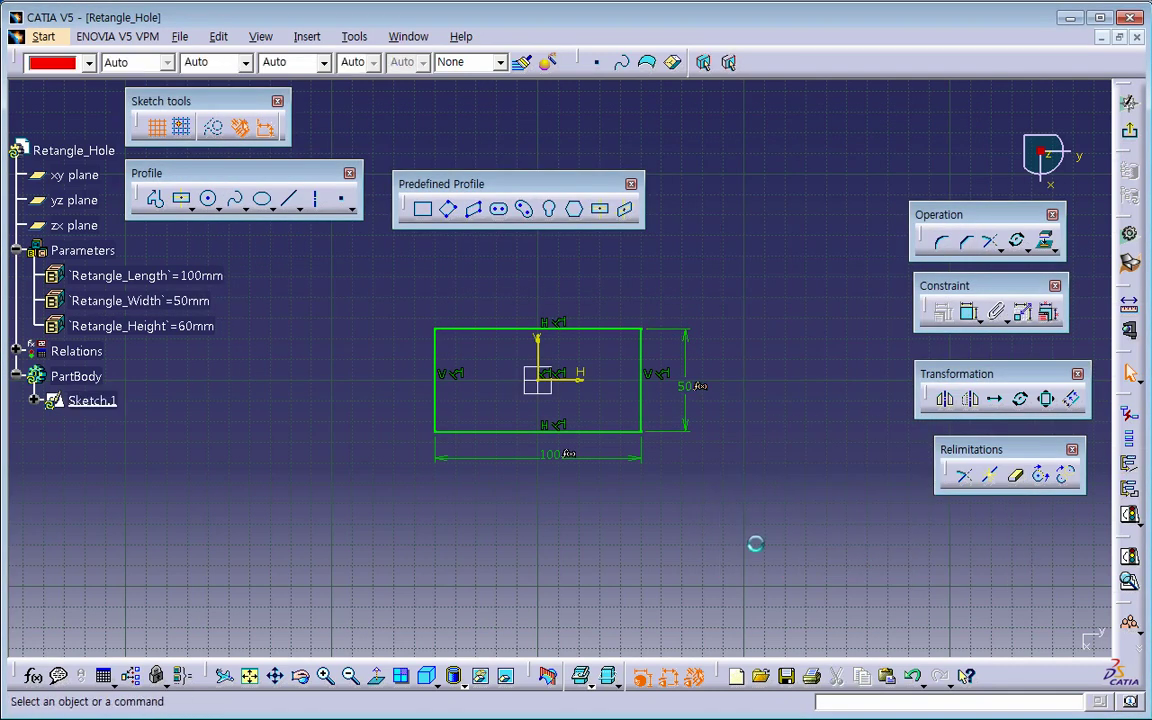
pyautogui.click(1129, 130)
pyautogui.moveTo(733, 413)
pyautogui.mouseDown(button='middle')
pyautogui.moveTo(645, 465)
pyautogui.moveTo(634, 492)
pyautogui.mouseUp(button='middle')
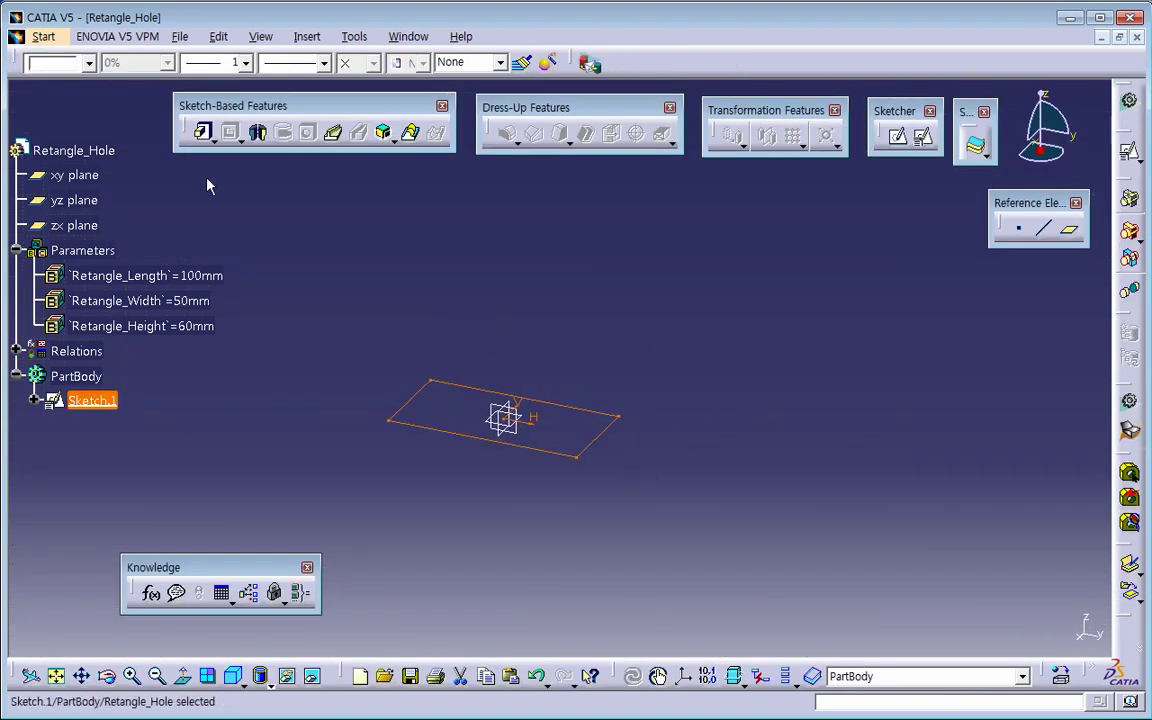
# Pad the rectangle sketch with its length linked to the Retangle_Height parameter by a formula not appended to the current body
pyautogui.click(204, 132)
pyautogui.moveTo(784, 474); pyautogui.dragTo(712, 266)
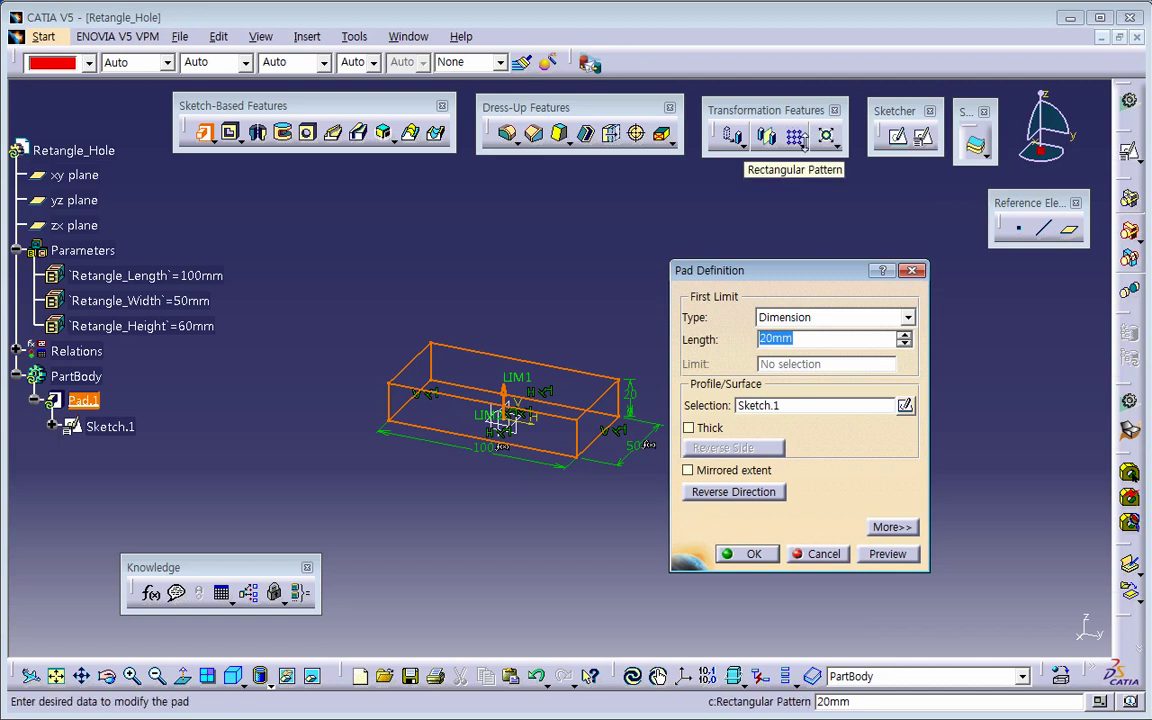
pyautogui.click(818, 339)
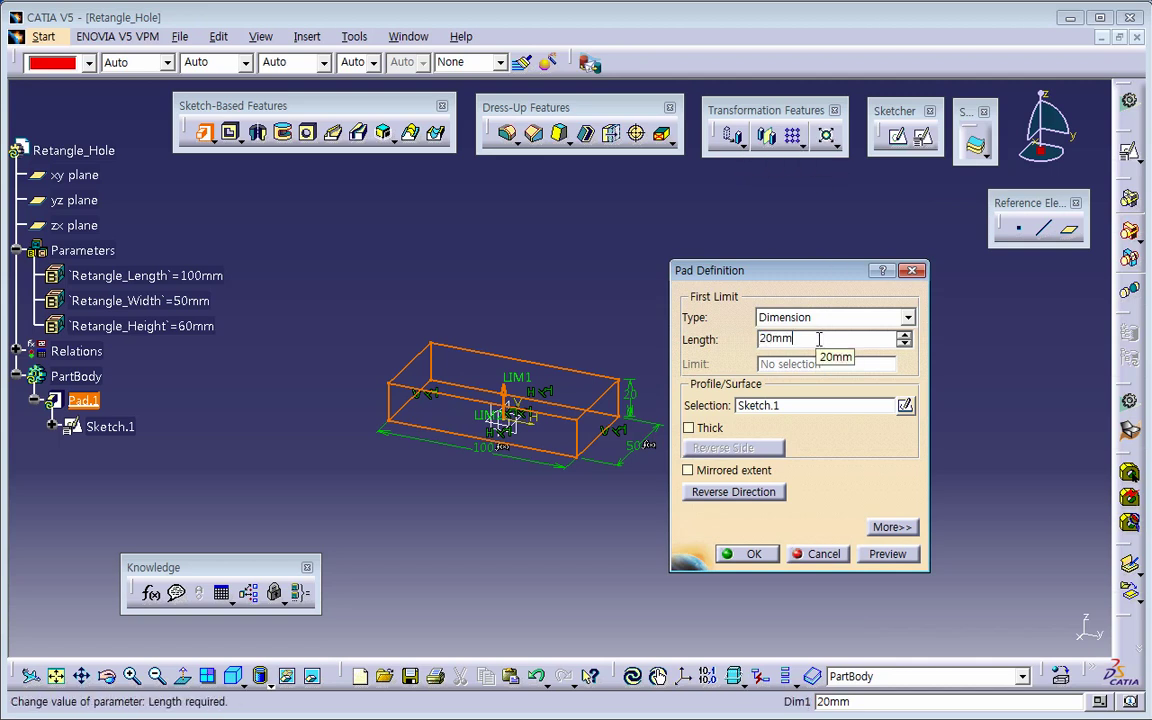
pyautogui.rightClick(818, 339)
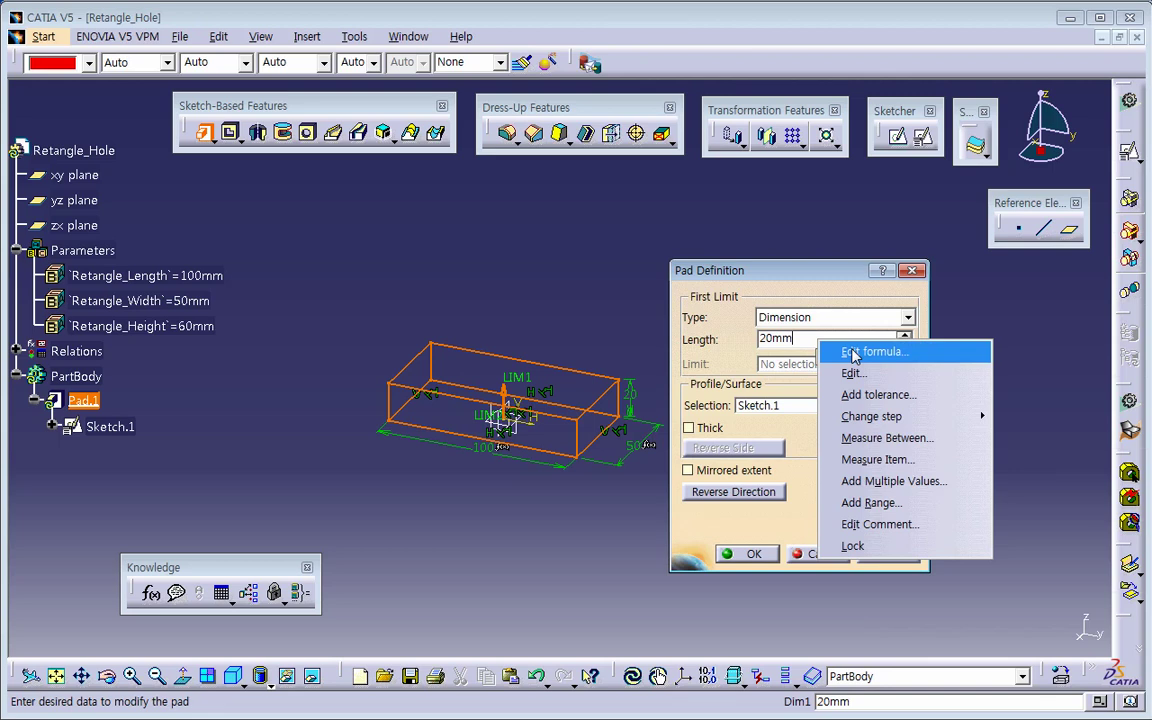
pyautogui.click(853, 353)
pyautogui.click(755, 403)
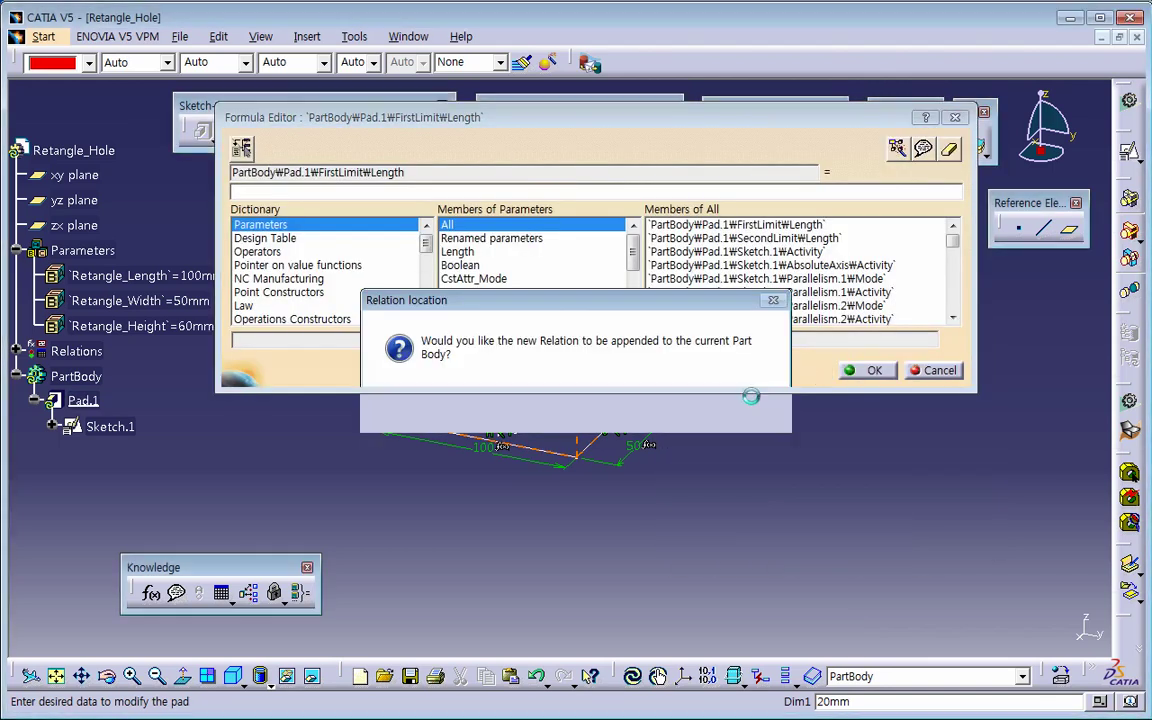
pyautogui.click(531, 240)
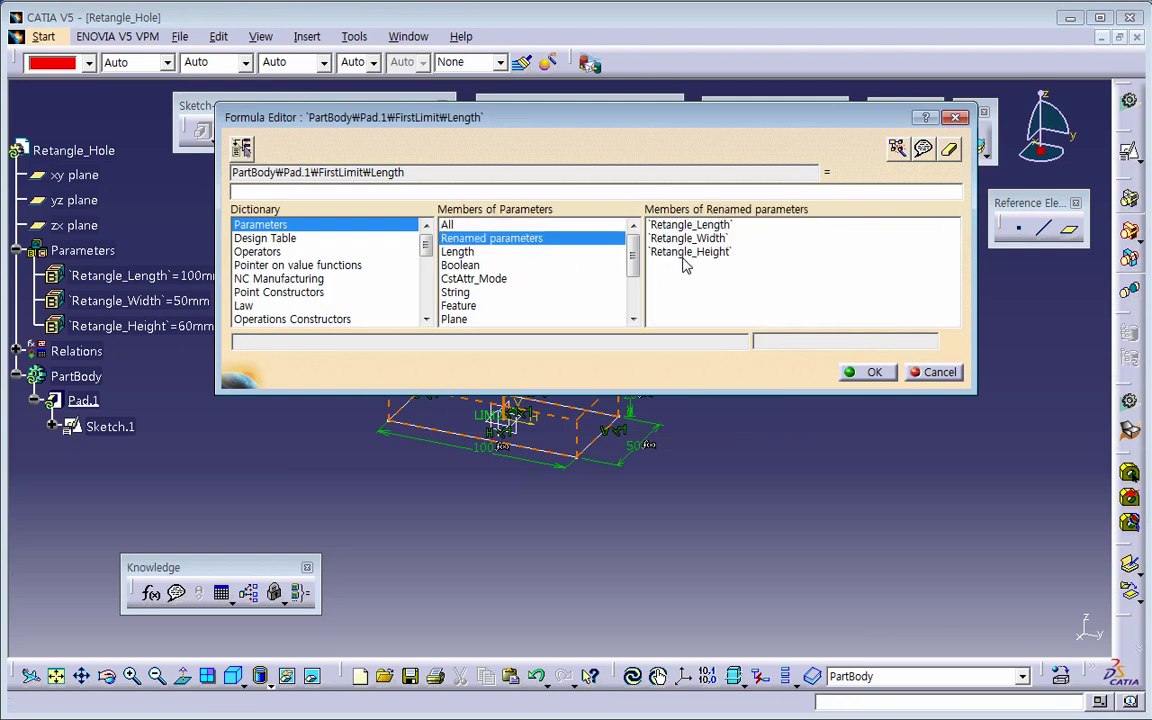
pyautogui.click(688, 252)
pyautogui.doubleClick(688, 252)
pyautogui.click(868, 372)
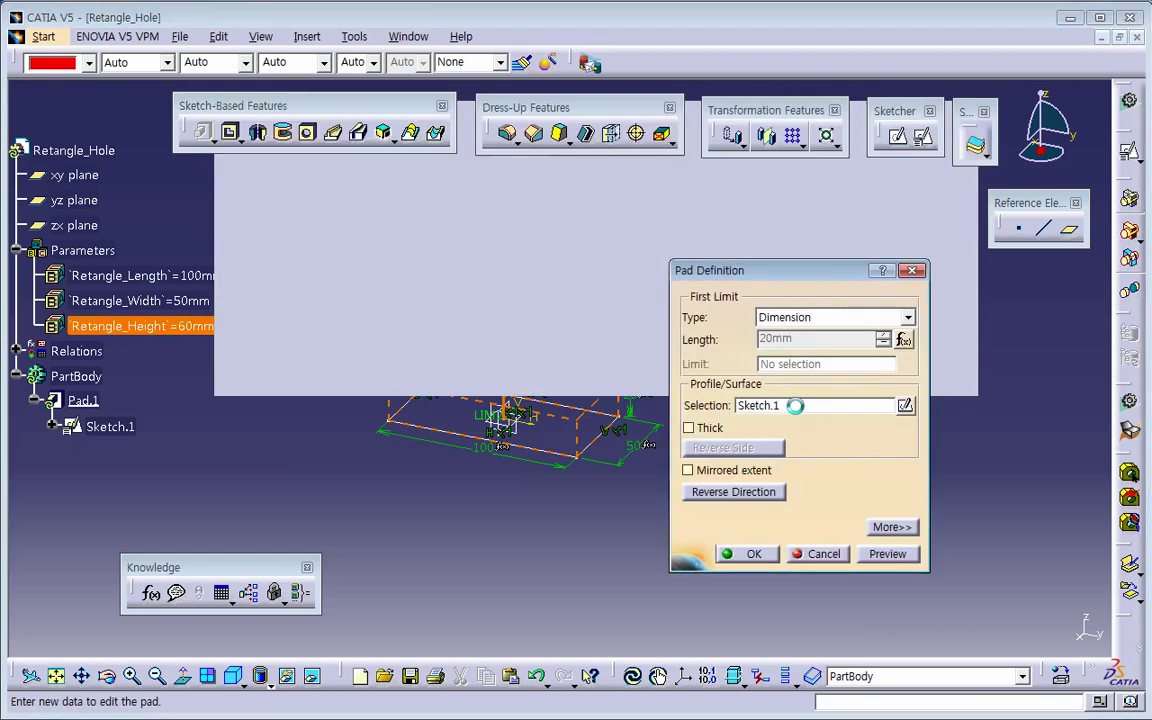
pyautogui.click(748, 553)
# Expand the Relations branch of the tree to examine the formulas driving the sketch and pad dimensions
pyautogui.moveTo(604, 457); pyautogui.dragTo(571, 499, button='middle')
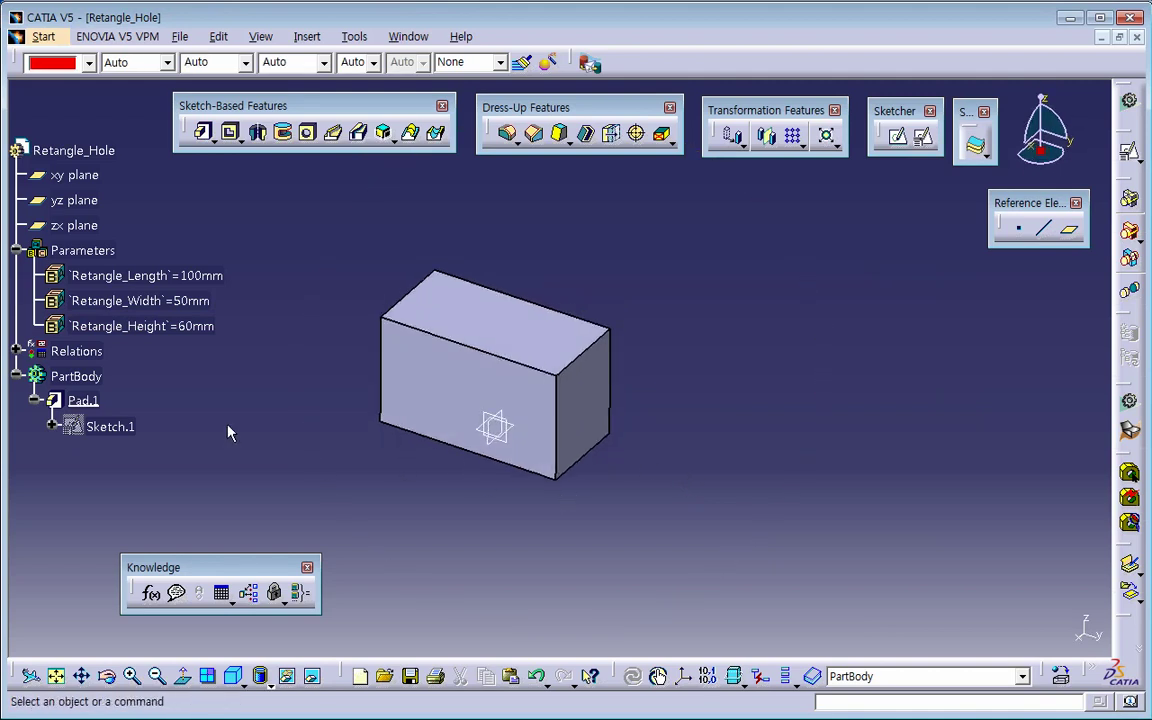
pyautogui.click(16, 351)
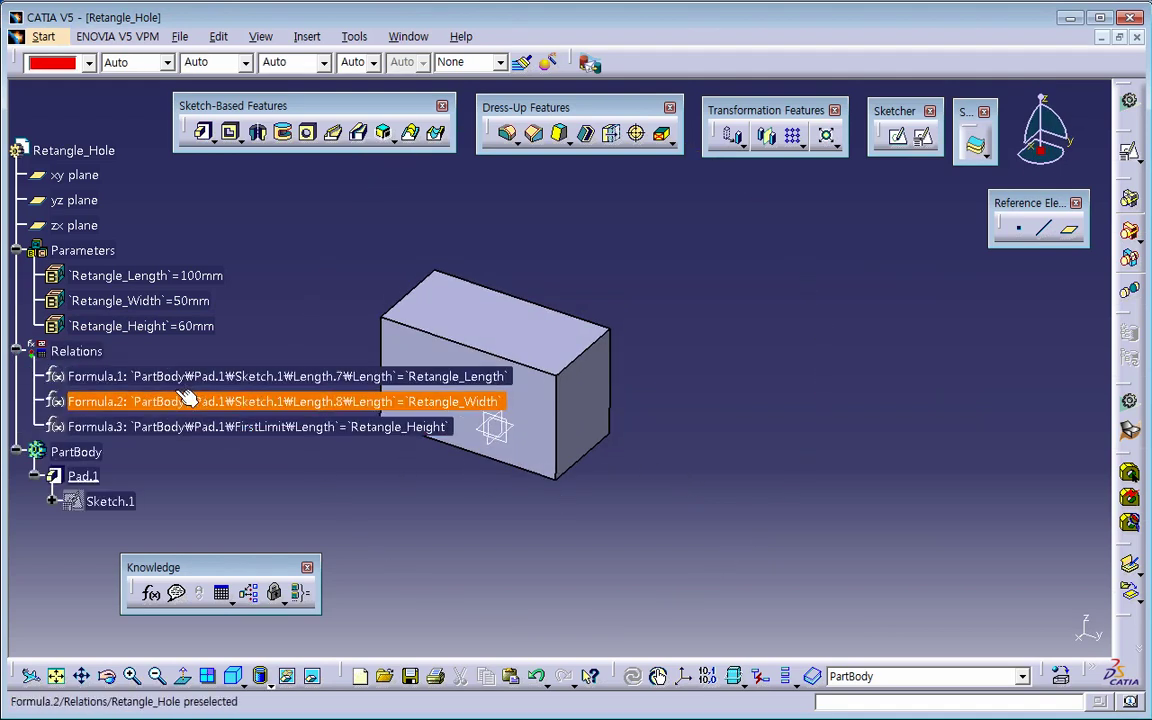
pyautogui.moveTo(400, 322); pyautogui.dragTo(498, 320, button='middle')
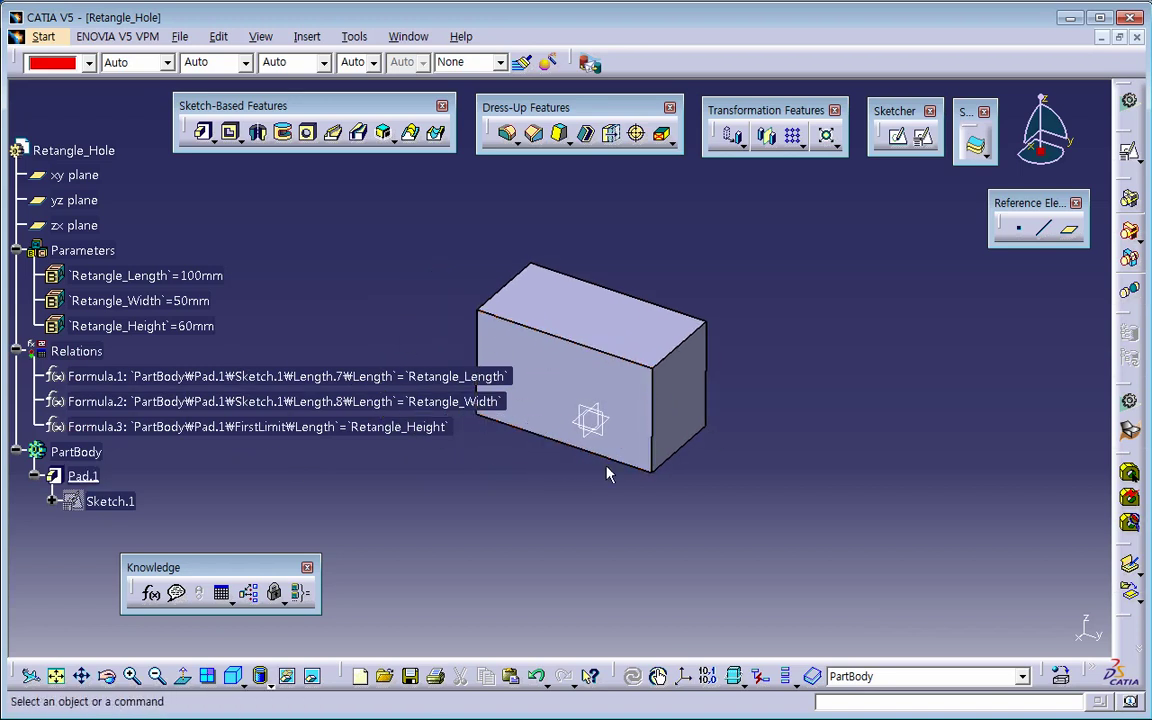
# Test the solid with the Retangle_Length parameter at 80 mm, and set the parameter to 56 mm
pyautogui.doubleClick(221, 276)
pyautogui.write('80')
pyautogui.press('Return')
pyautogui.doubleClick(219, 278)
pyautogui.write('50')
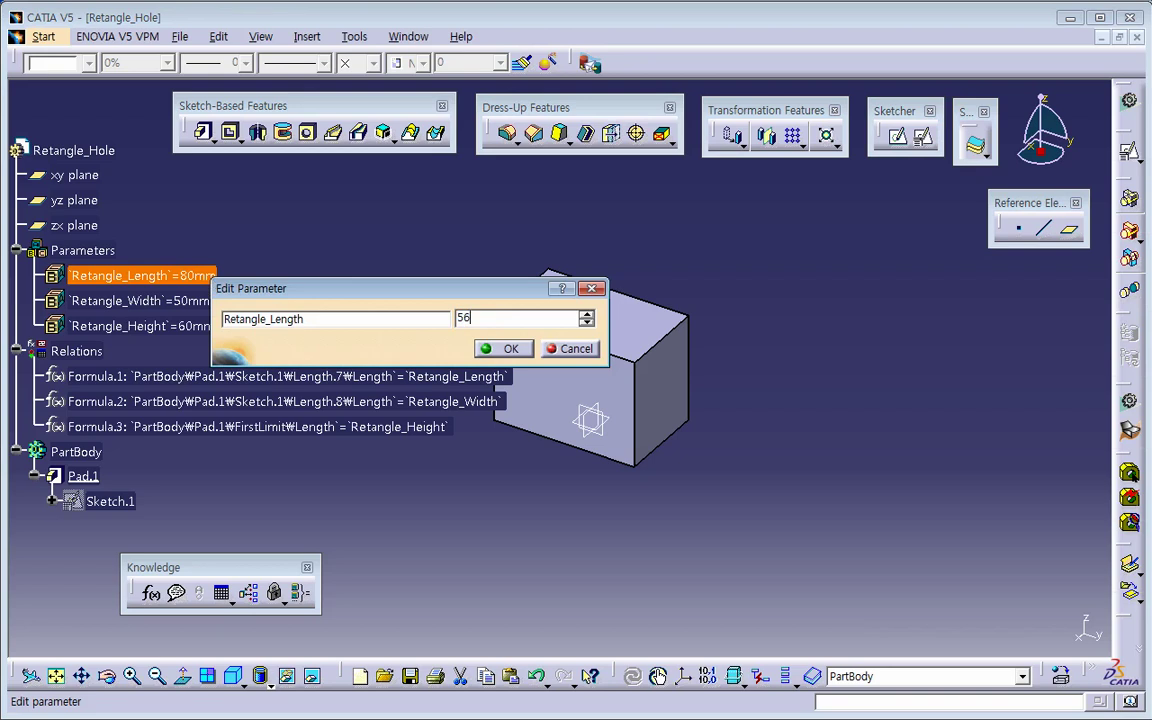
pyautogui.press('Return')
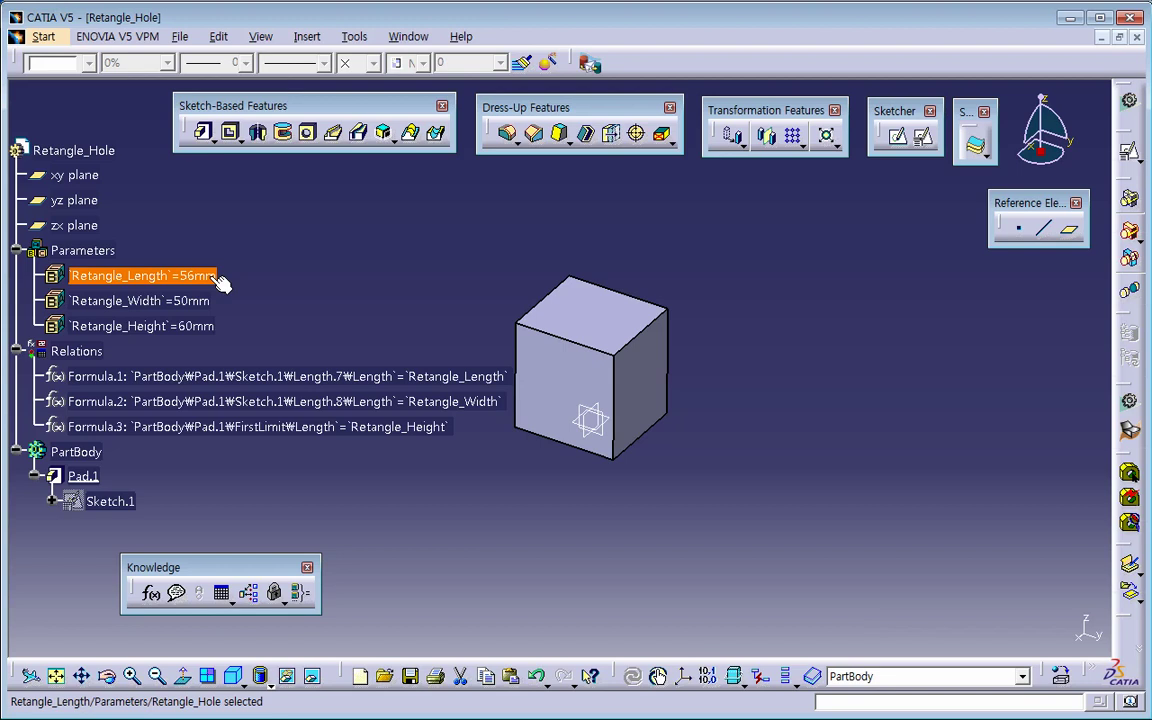
pyautogui.click(321, 305)
# Open the pad's sketch, inspect the horizontal dimension's constraint definition without changing it, and exit the sketch
pyautogui.moveTo(498, 465); pyautogui.dragTo(519, 471, button='middle')
pyautogui.scroll(1, 519, 471)
pyautogui.scroll(-1, 433, 459)
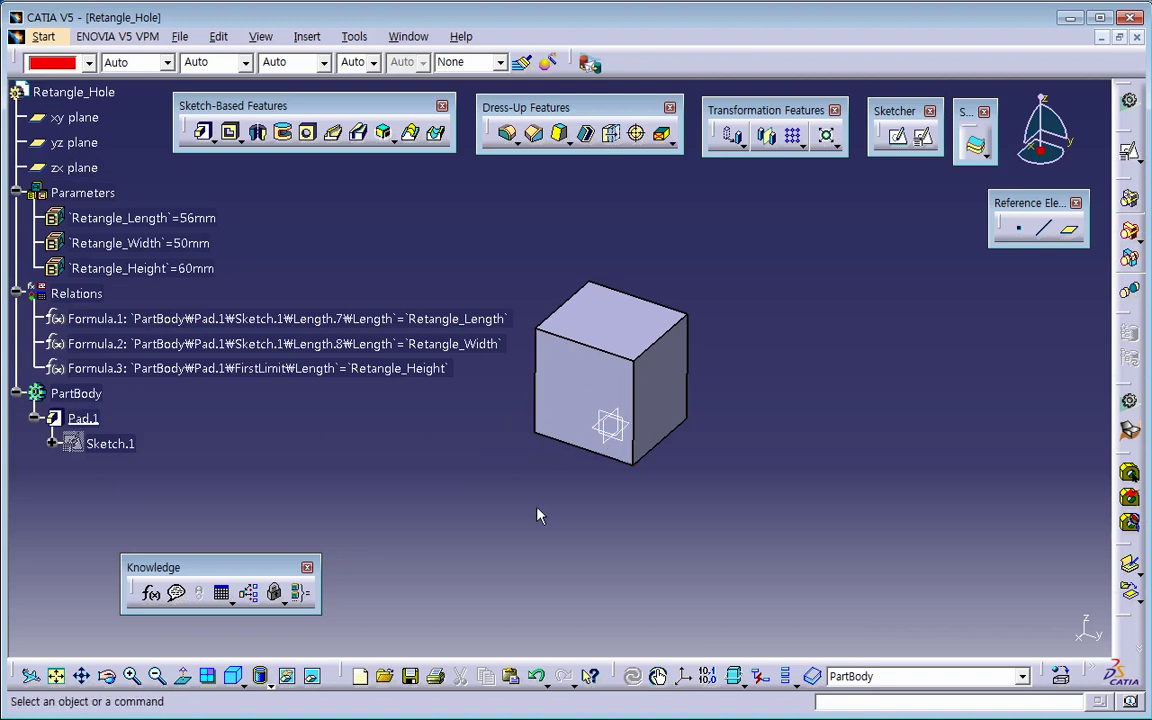
pyautogui.doubleClick(110, 443)
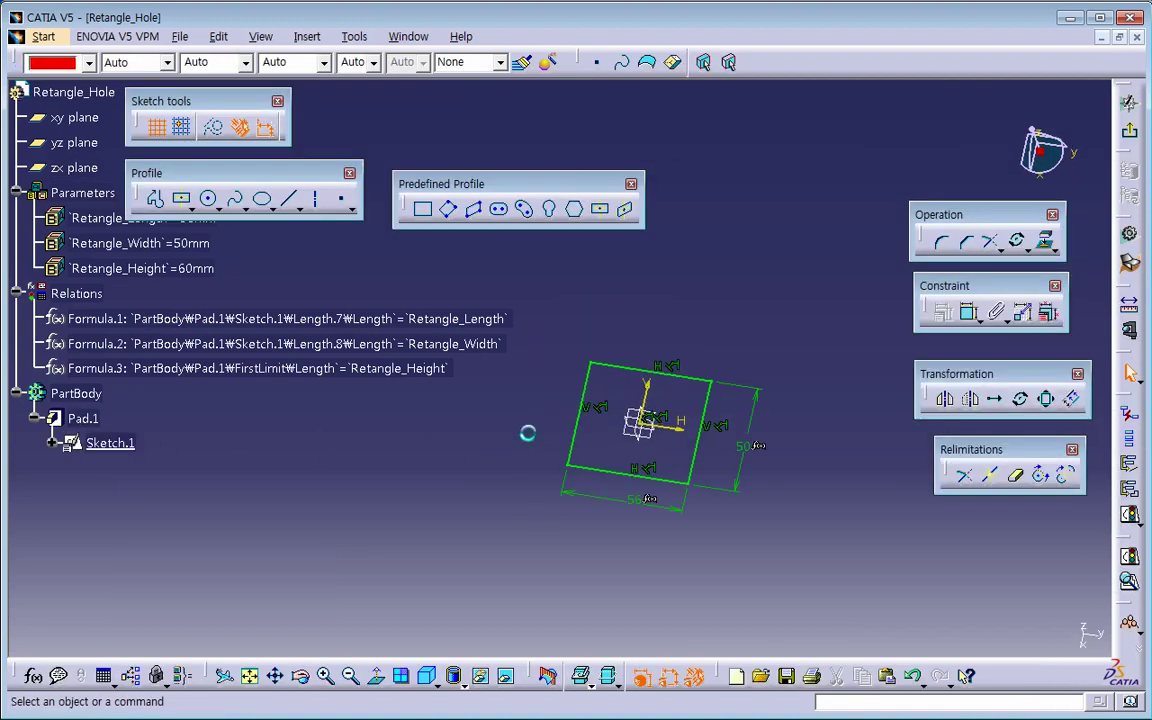
pyautogui.doubleClick(586, 464)
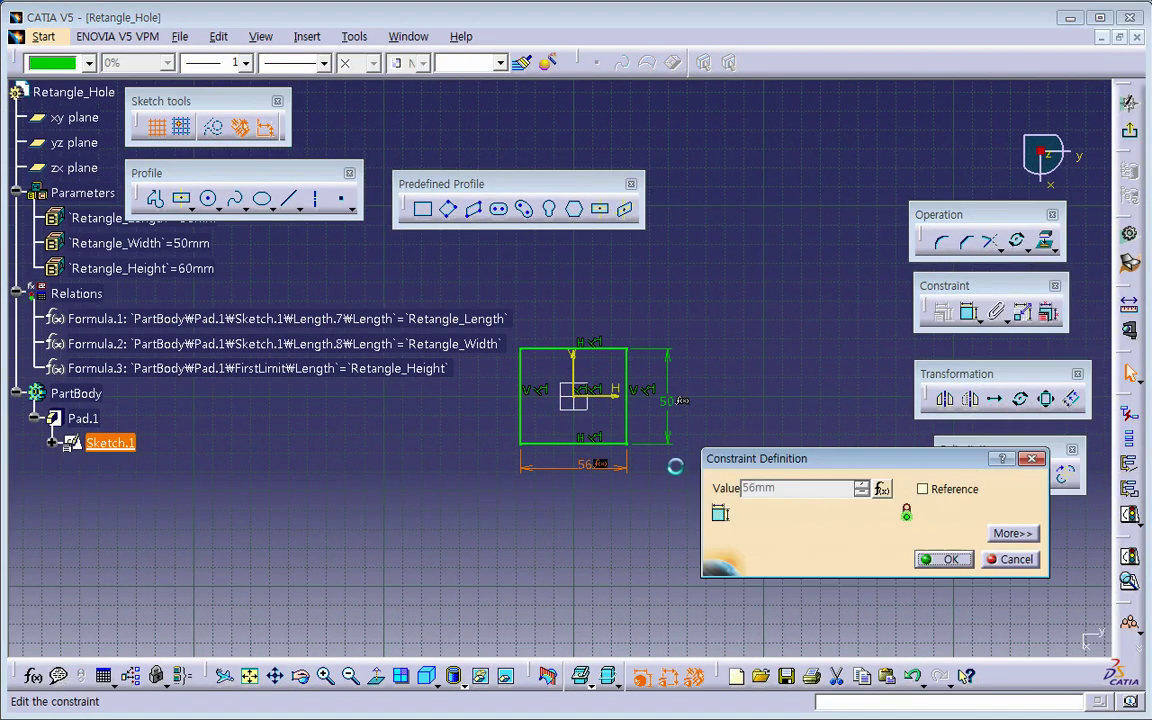
pyautogui.click(1006, 562)
pyautogui.click(1129, 131)
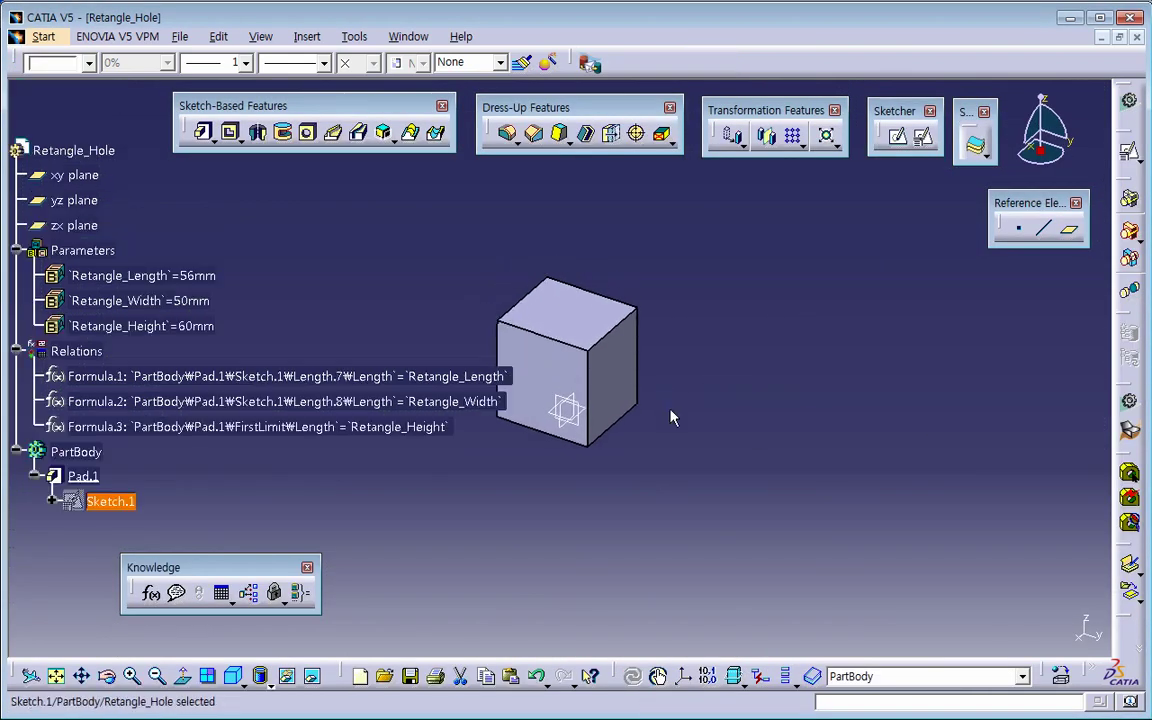
pyautogui.click(632, 456)
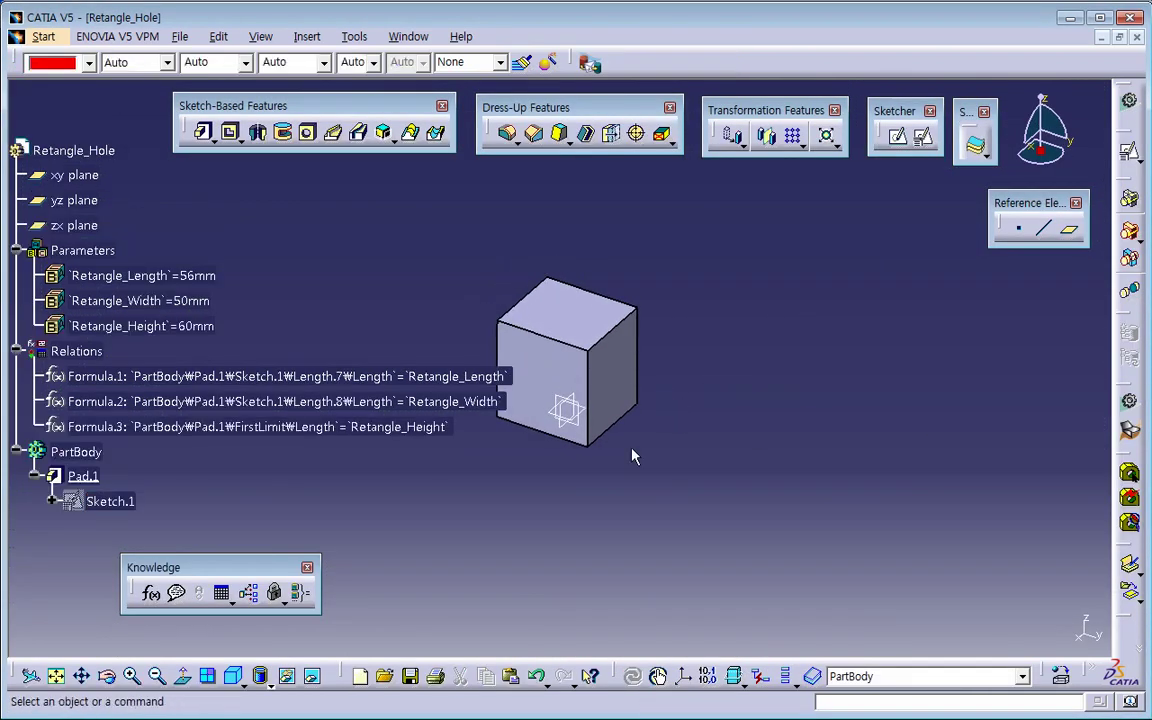
# Review the commands available for the sketch and the pad, and call up Edit Parameters for the pad
pyautogui.rightClick(114, 509)
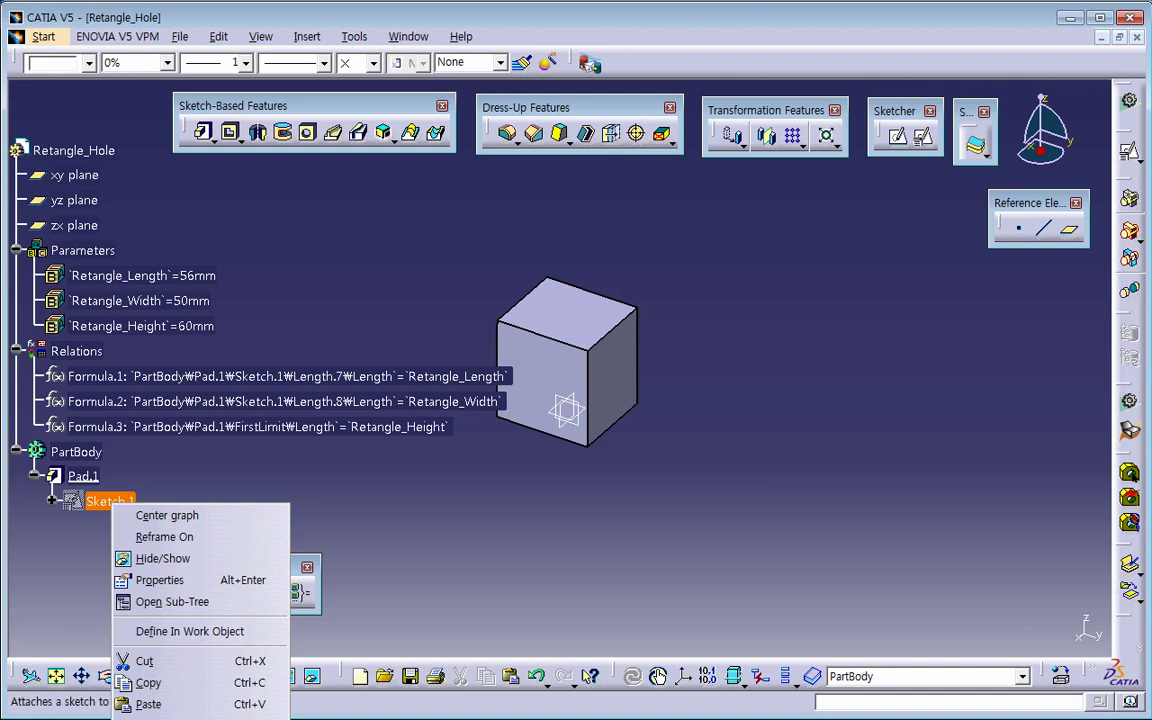
pyautogui.click(419, 586)
pyautogui.scroll(-3, 278, 456)
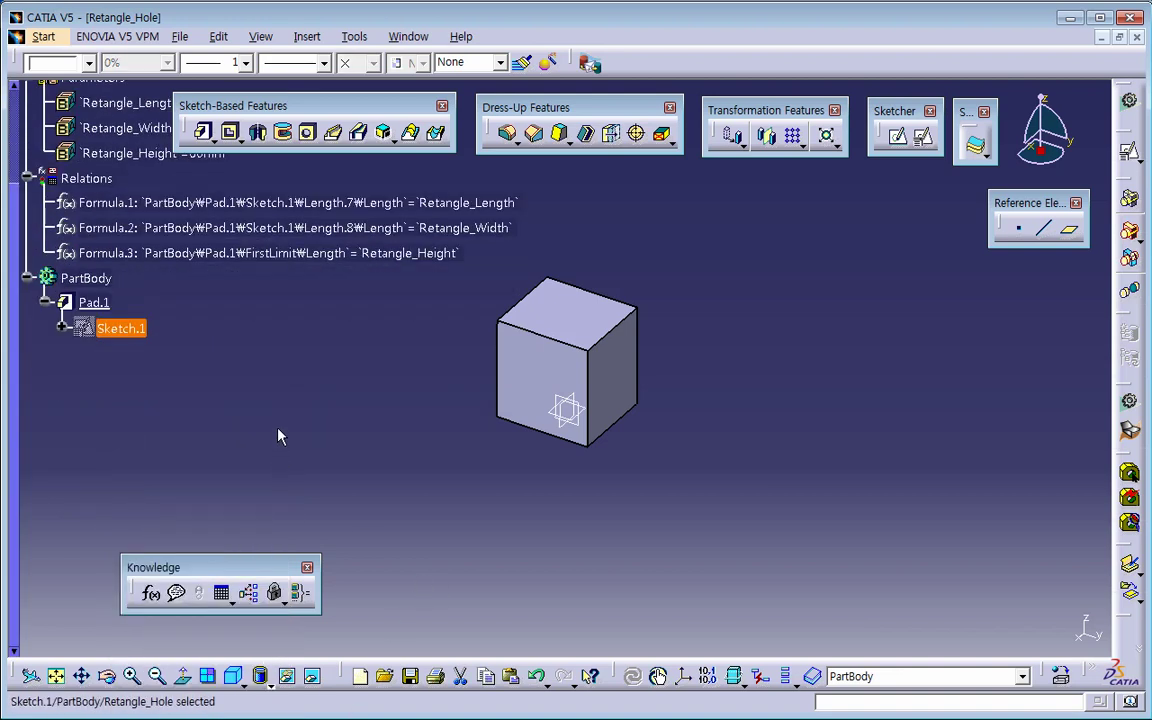
pyautogui.rightClick(100, 279)
pyautogui.rightClick(92, 302)
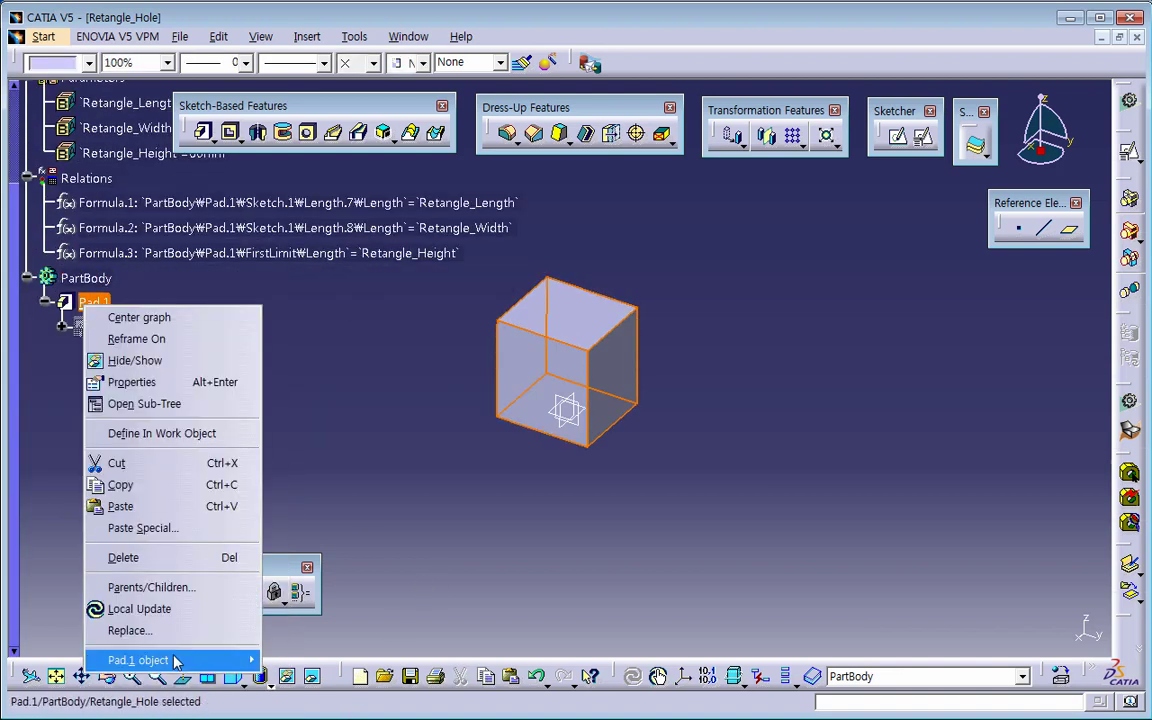
pyautogui.moveTo(181, 665)
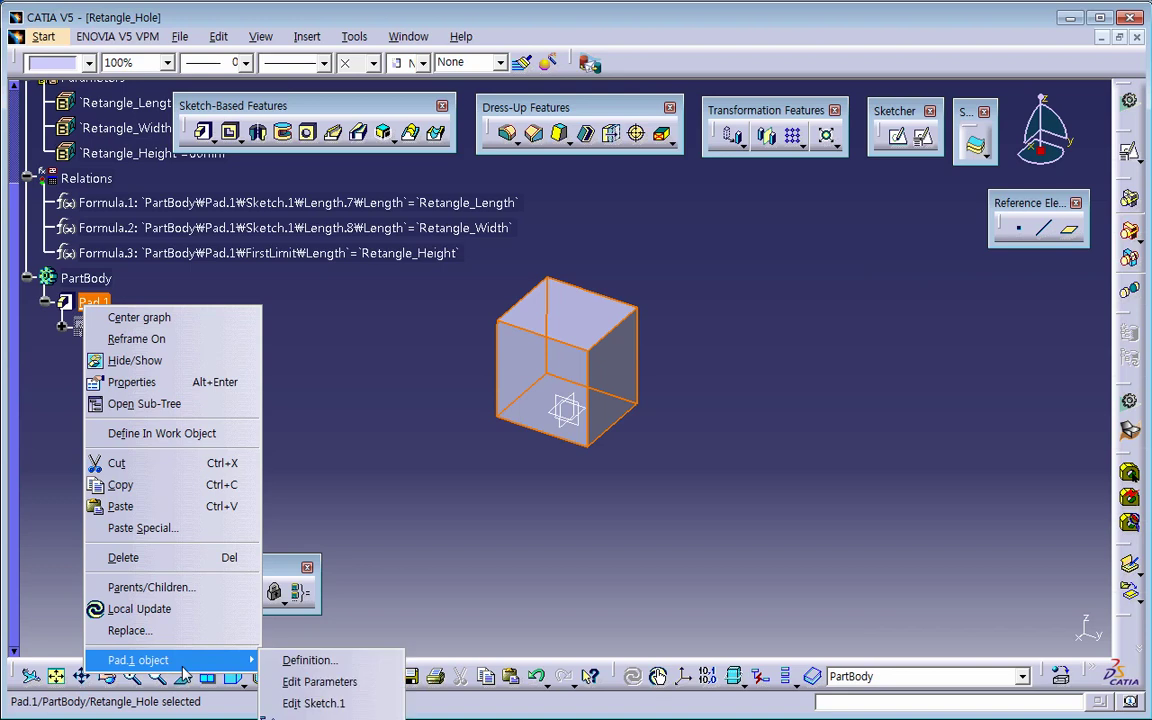
pyautogui.click(312, 686)
pyautogui.scroll(-2, 150, 272)
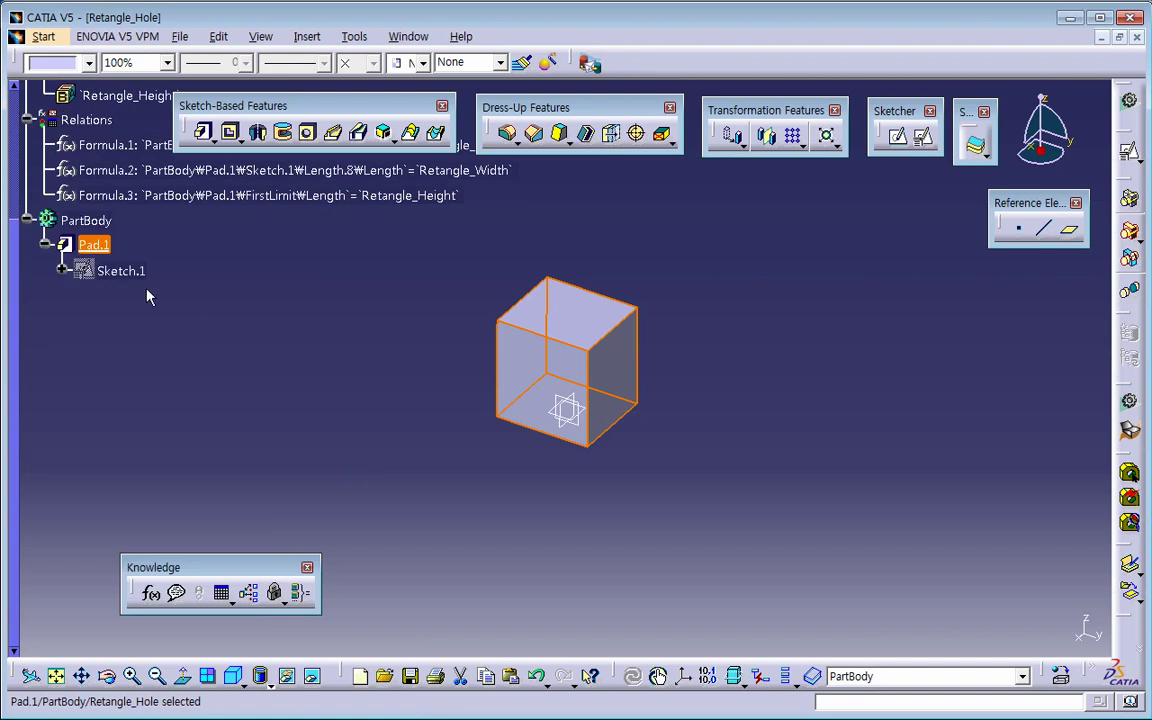
# Review the sketch's object commands, open Sketch.1 with its Edit command, and exit it without changes
pyautogui.rightClick(120, 271)
pyautogui.moveTo(262, 620)
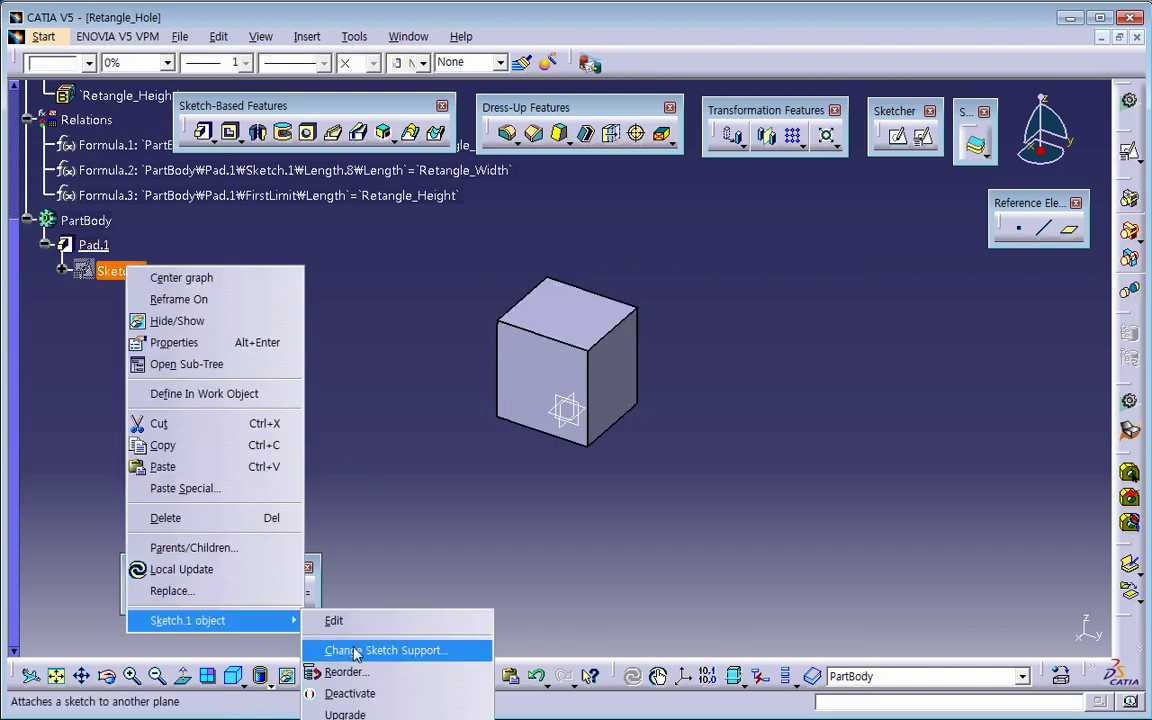
pyautogui.click(271, 398)
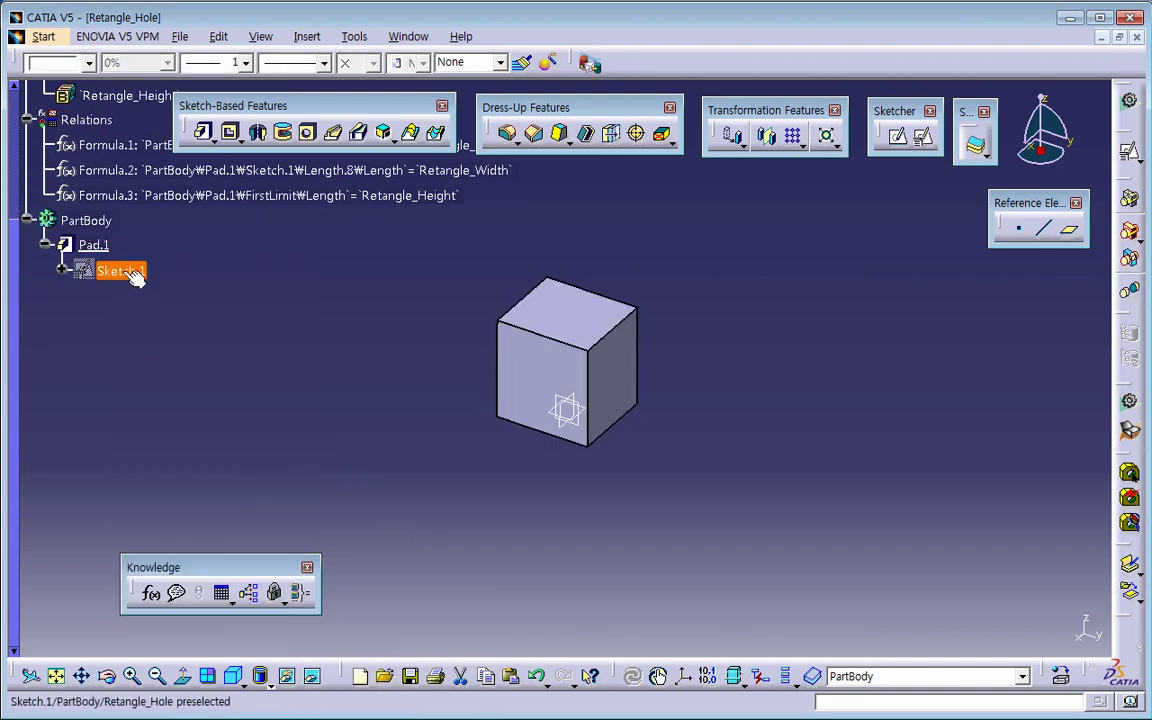
pyautogui.rightClick(120, 271)
pyautogui.moveTo(262, 626)
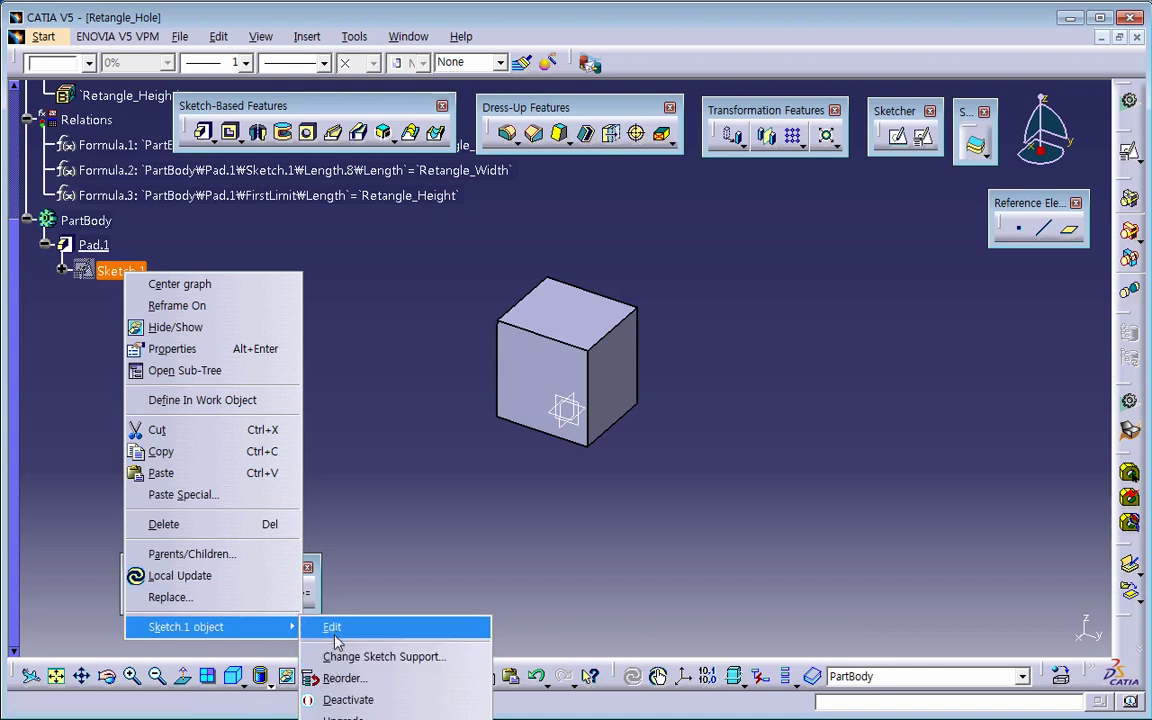
pyautogui.click(332, 626)
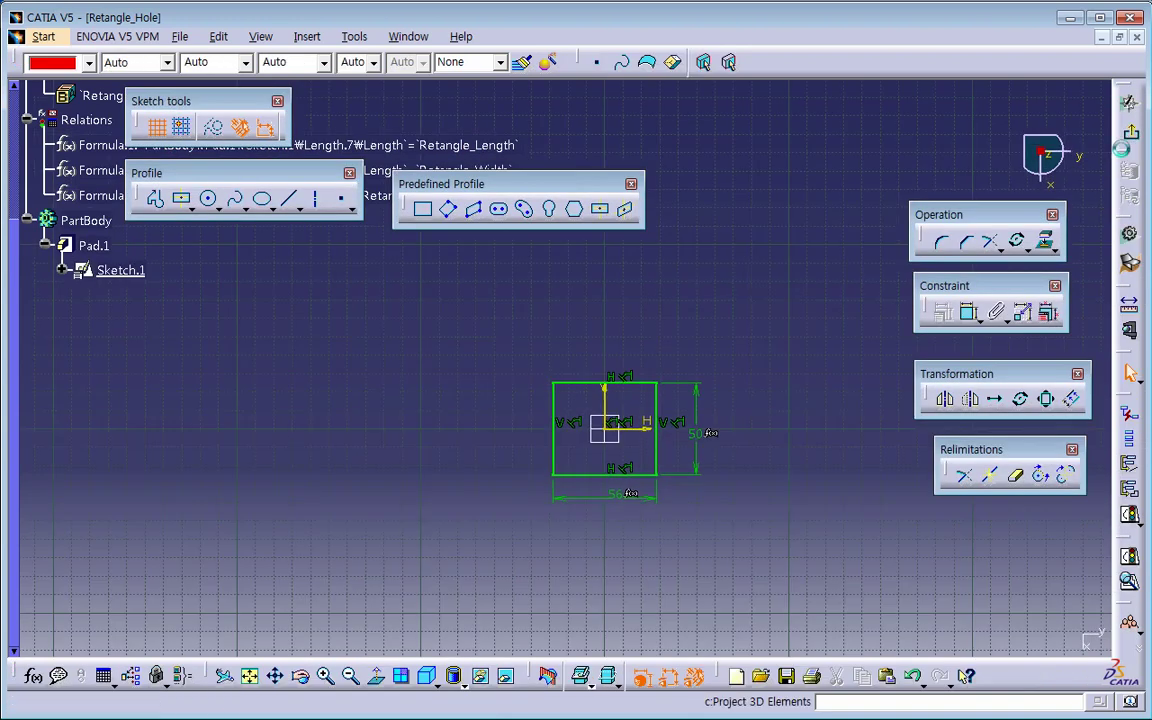
pyautogui.click(1129, 102)
# Display the pad's parameters on the solid, and inspect the rectangle length dimension's constraint definition without changing it
pyautogui.rightClick(94, 245)
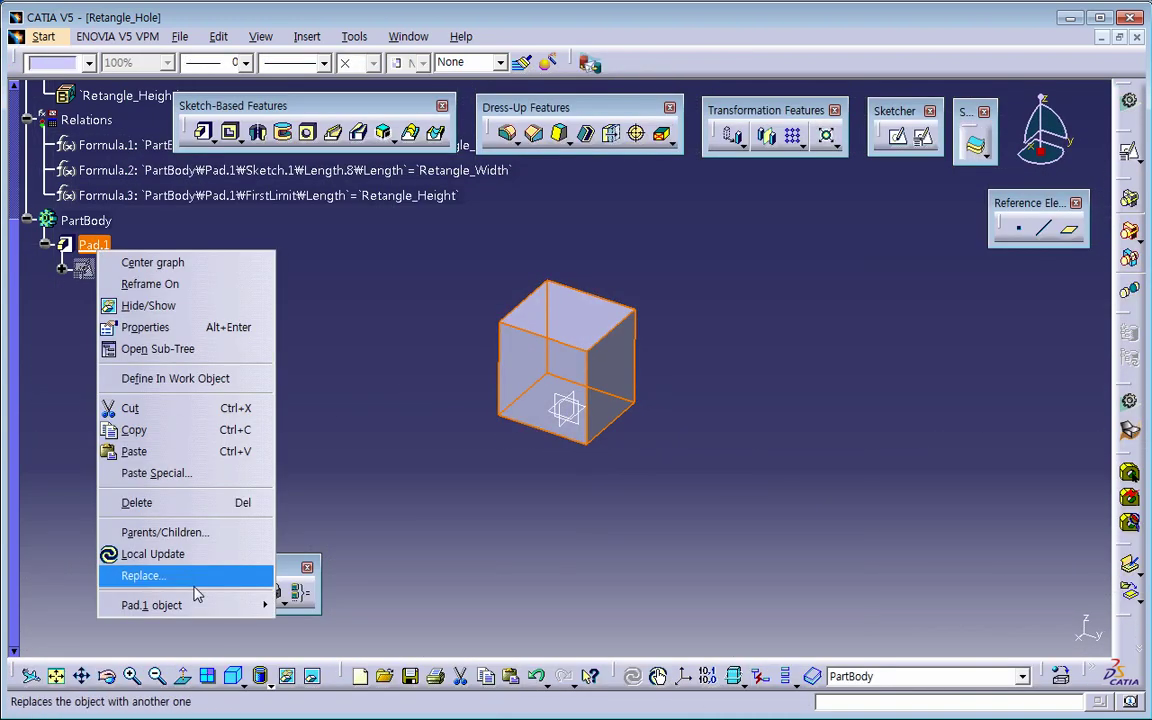
pyautogui.moveTo(255, 605)
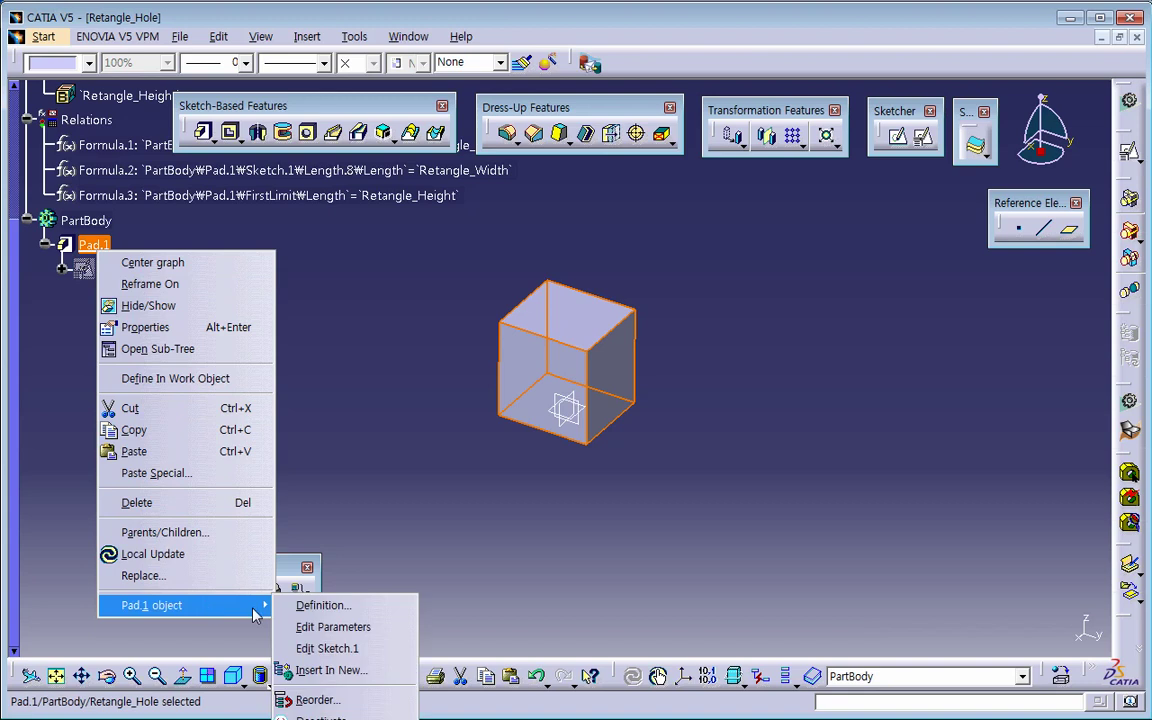
pyautogui.click(330, 627)
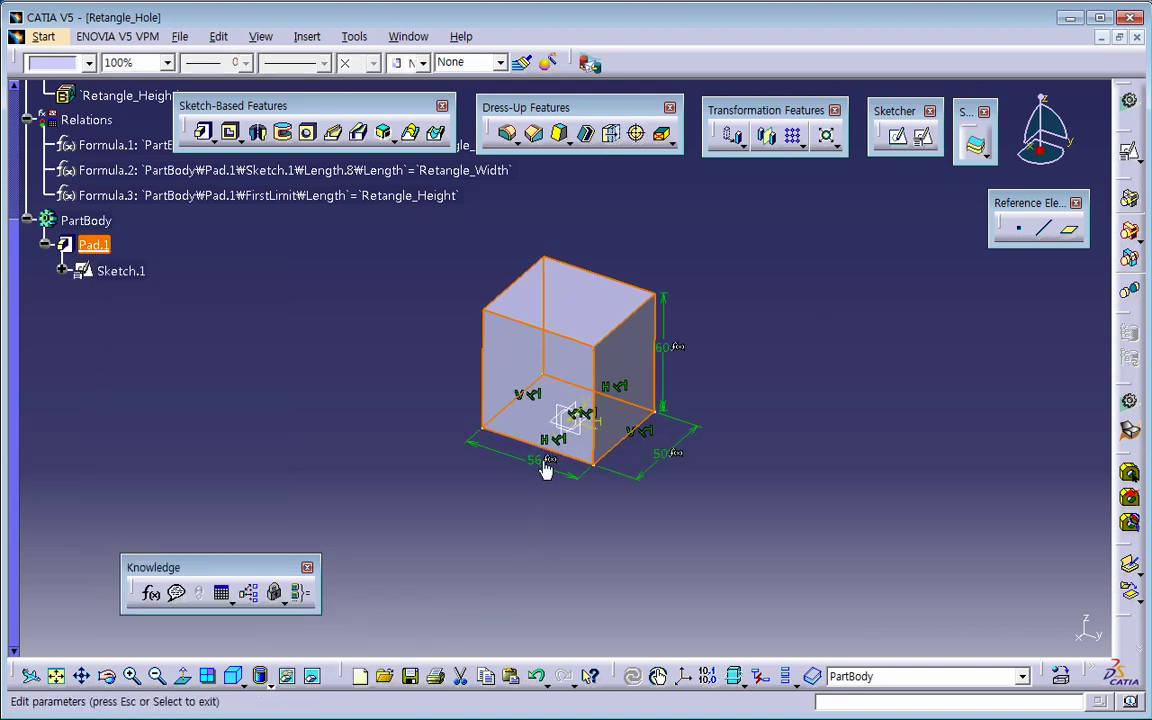
pyautogui.doubleClick(532, 462)
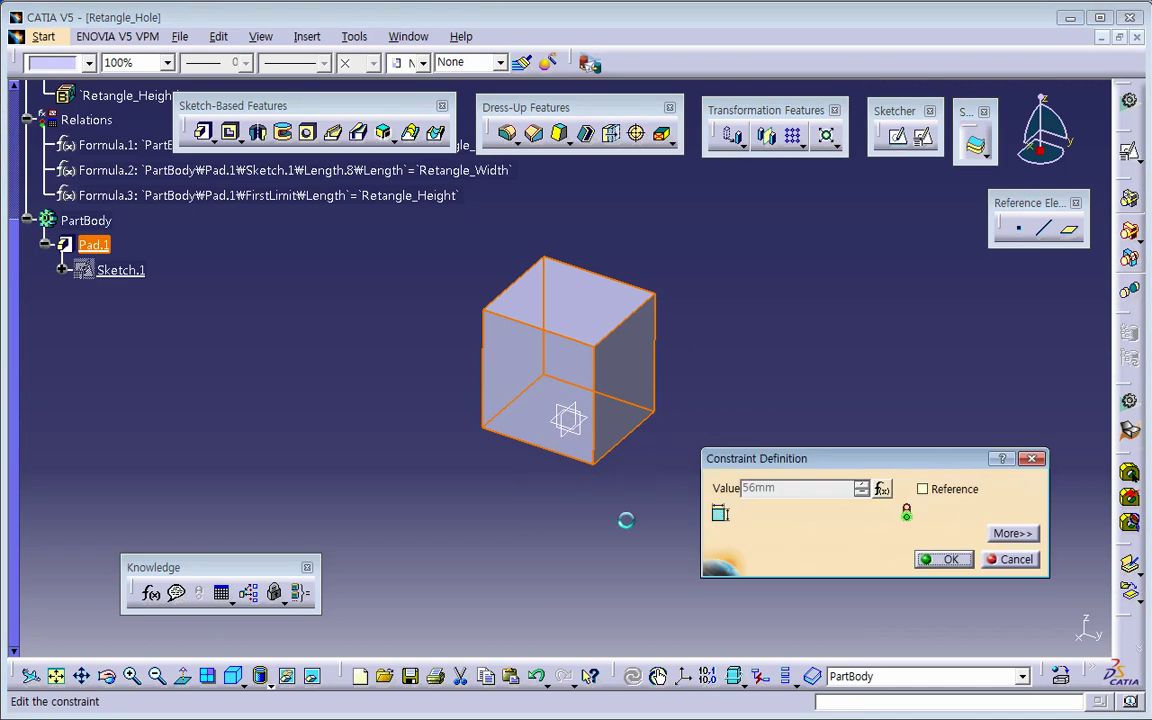
pyautogui.click(1004, 561)
# Leave the pad's parameter display, and look up its Edit Parameters command without running it
pyautogui.rightClick(93, 244)
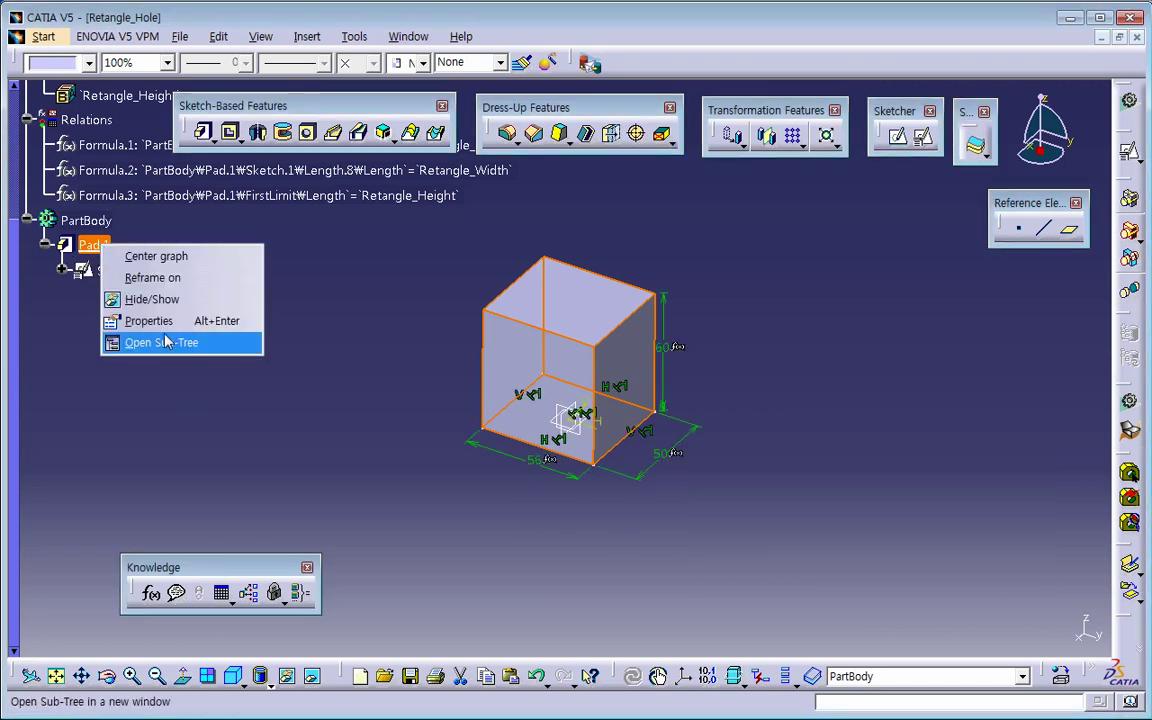
pyautogui.press('Escape')
pyautogui.rightClick(90, 245)
pyautogui.click(197, 425)
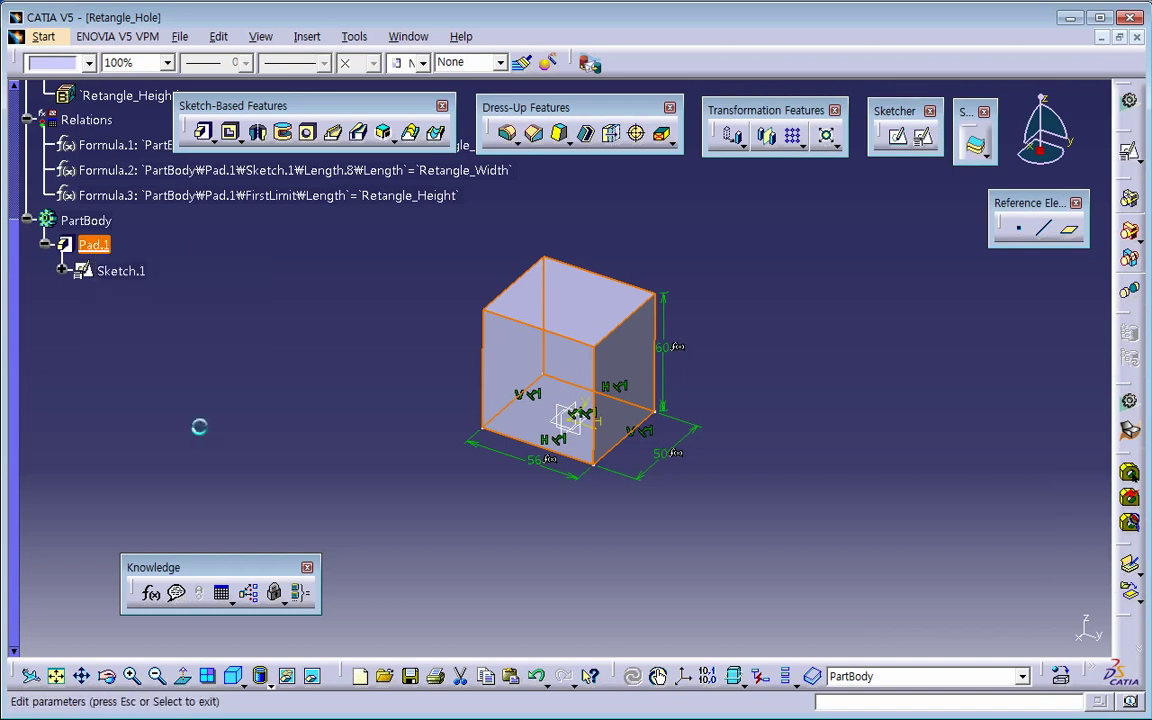
pyautogui.rightClick(93, 244)
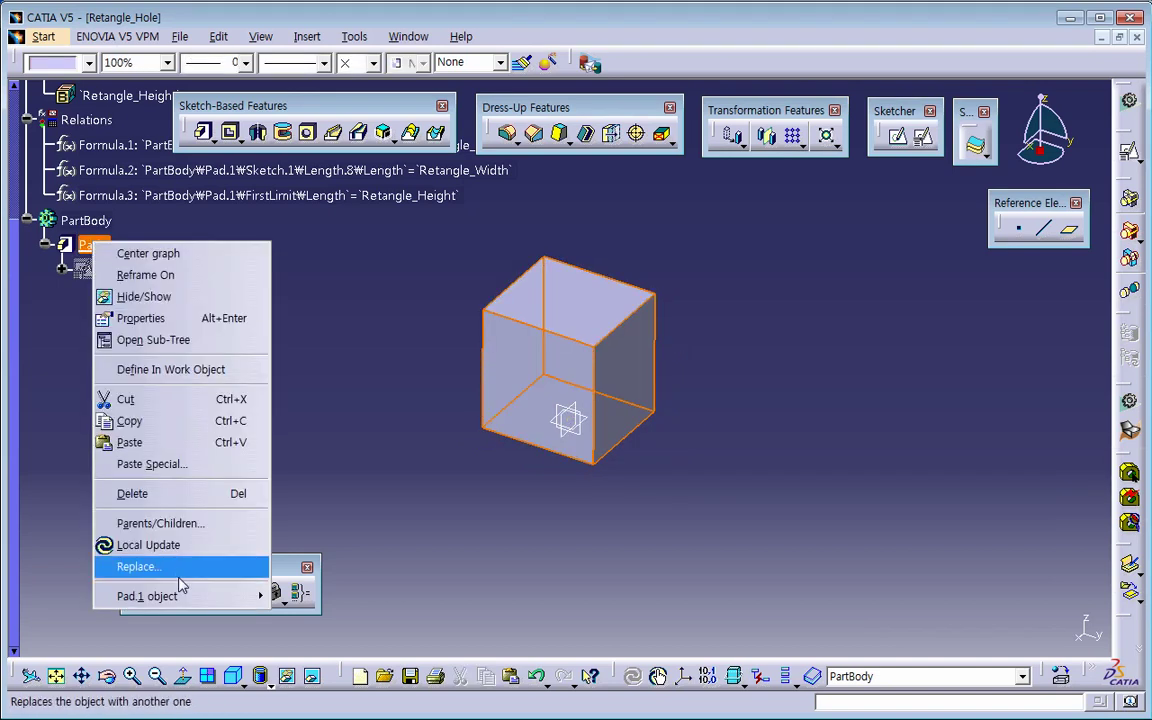
pyautogui.moveTo(259, 603)
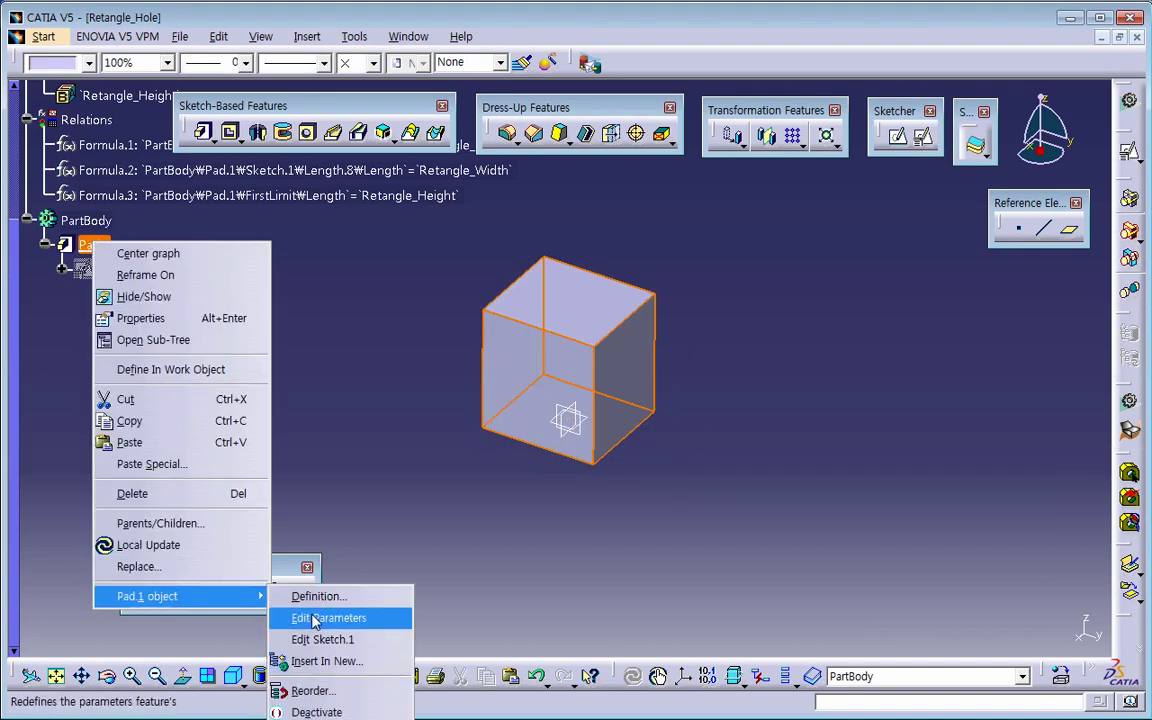
pyautogui.click(453, 555)
pyautogui.moveTo(530, 490); pyautogui.dragTo(521, 509, button='middle')
pyautogui.scroll(4, 486, 499)
pyautogui.moveTo(402, 507); pyautogui.dragTo(427, 551, button='middle')
pyautogui.click(490, 540)
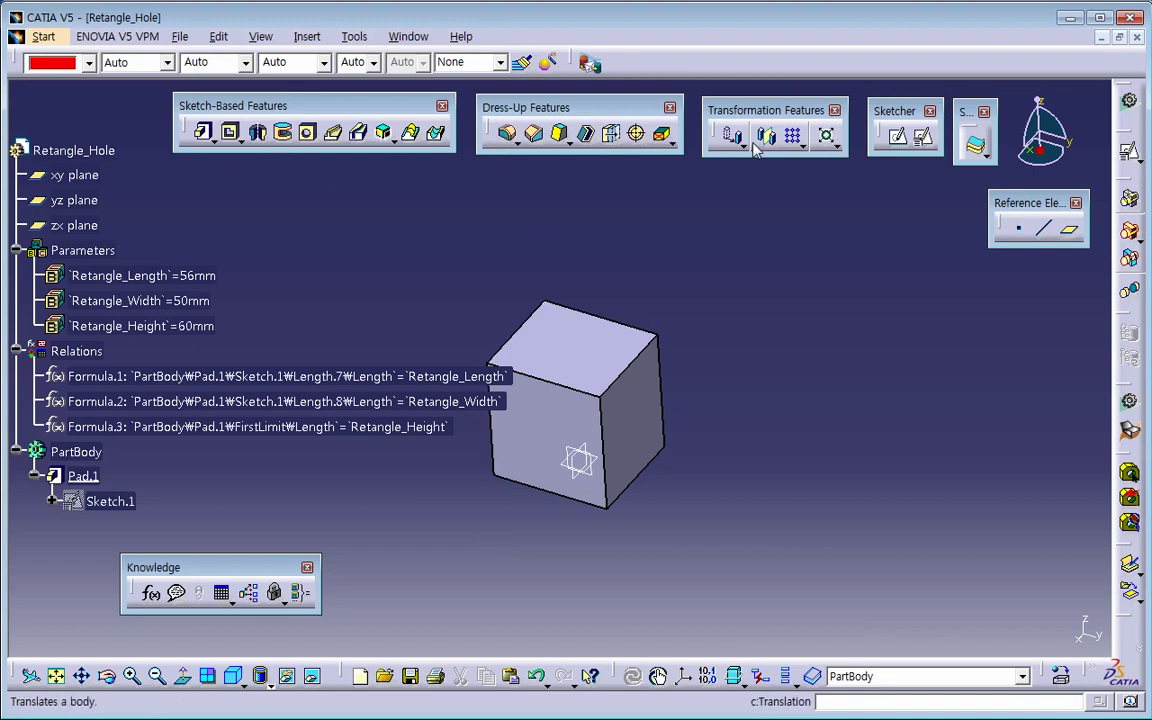
pyautogui.moveTo(703, 339); pyautogui.dragTo(728, 314, button='middle')
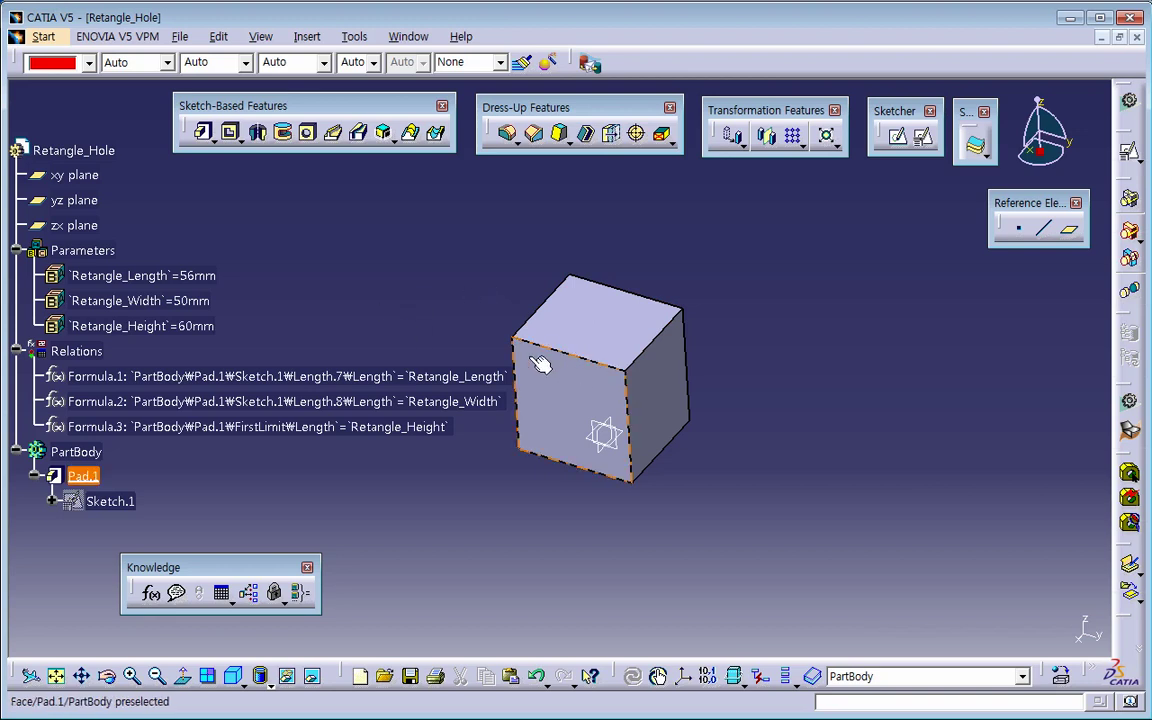
# Create a positioned sketch on the block's upper face with the H and V axes swapped and V reversed
pyautogui.click(590, 315)
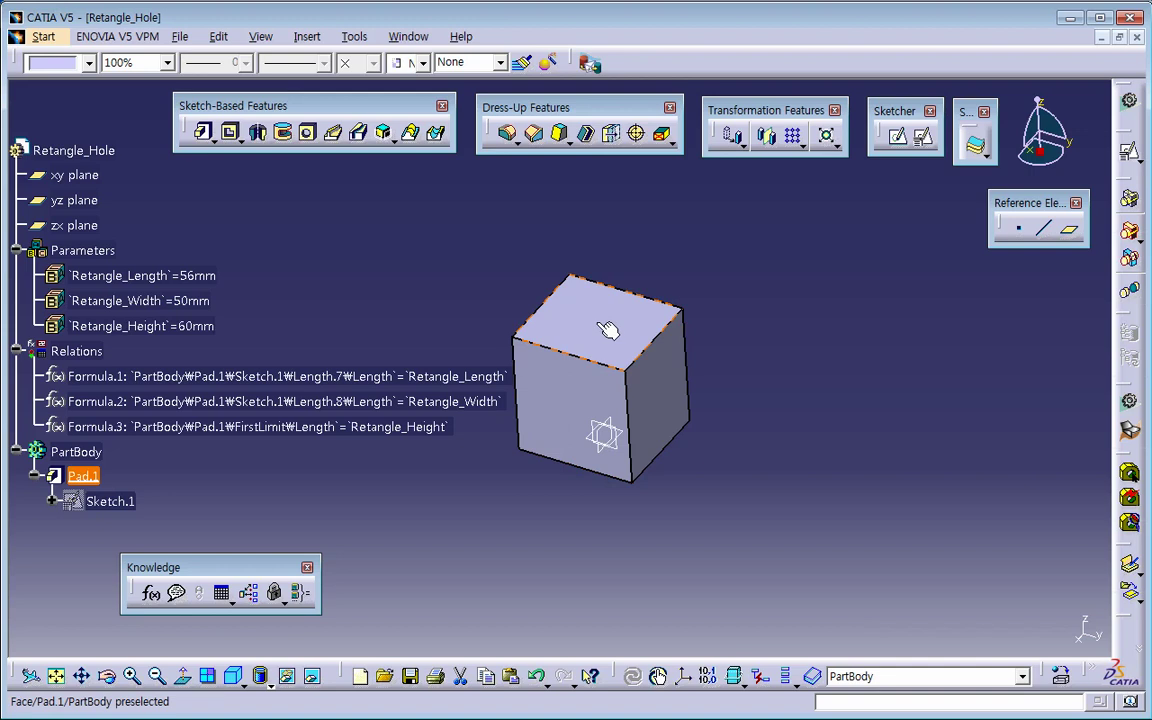
pyautogui.click(270, 296)
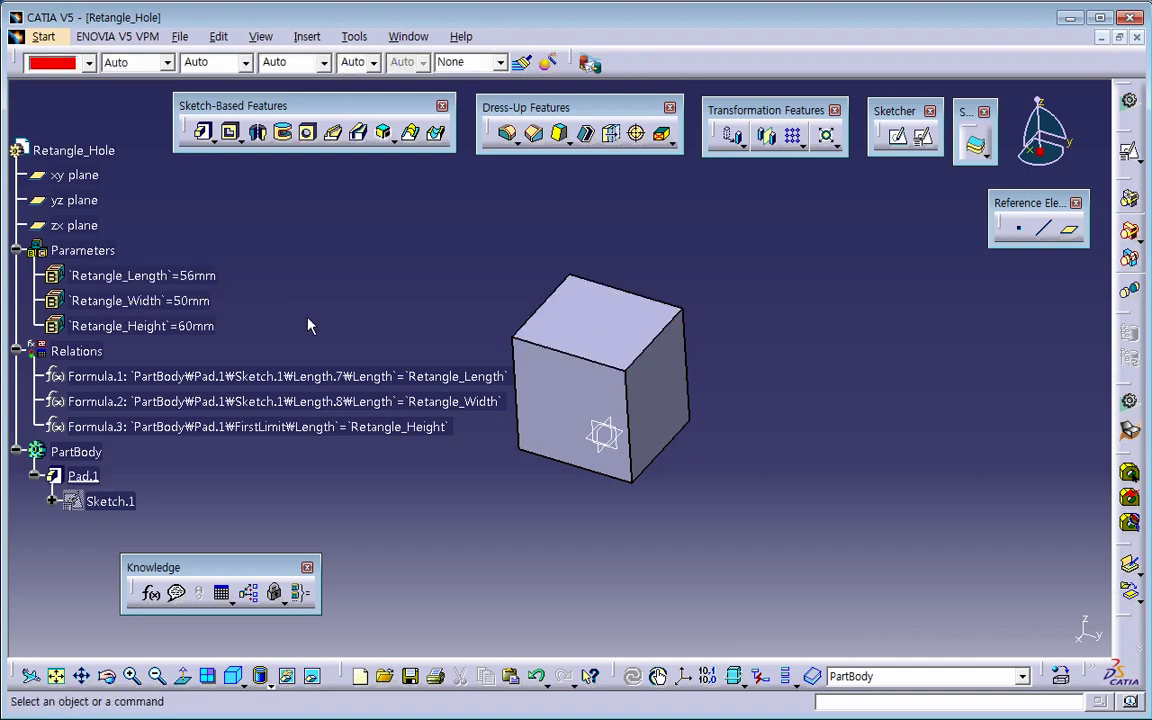
pyautogui.moveTo(310, 319); pyautogui.dragTo(357, 319, button='middle')
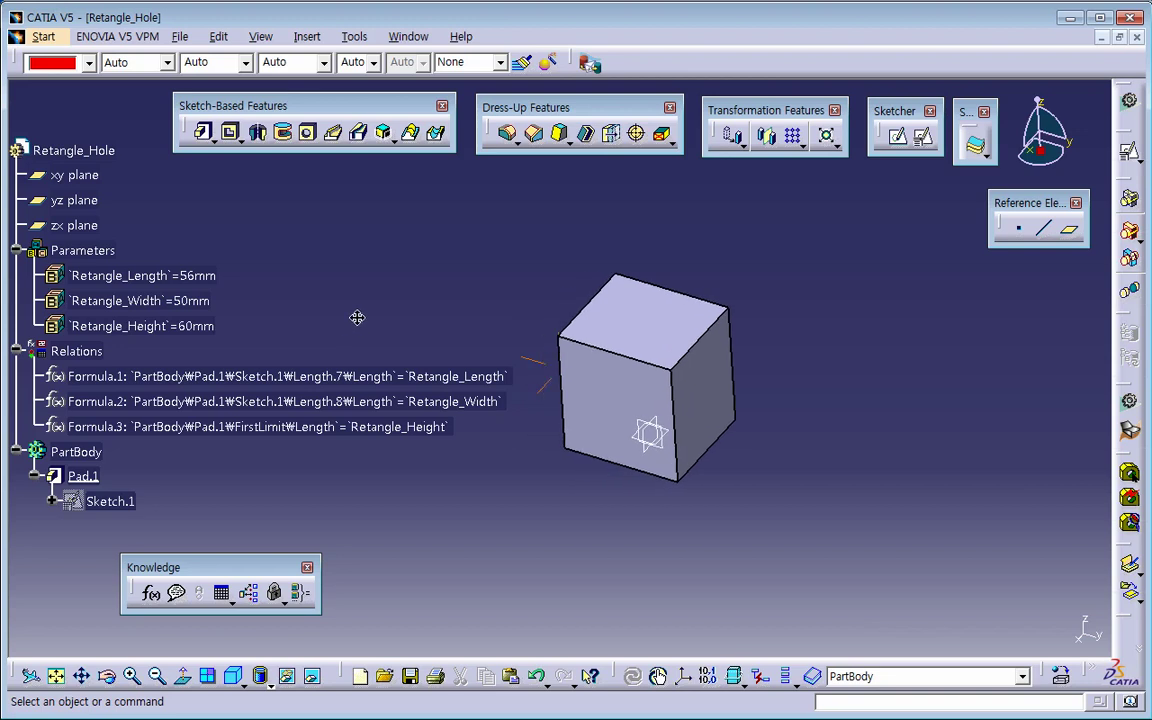
pyautogui.click(922, 136)
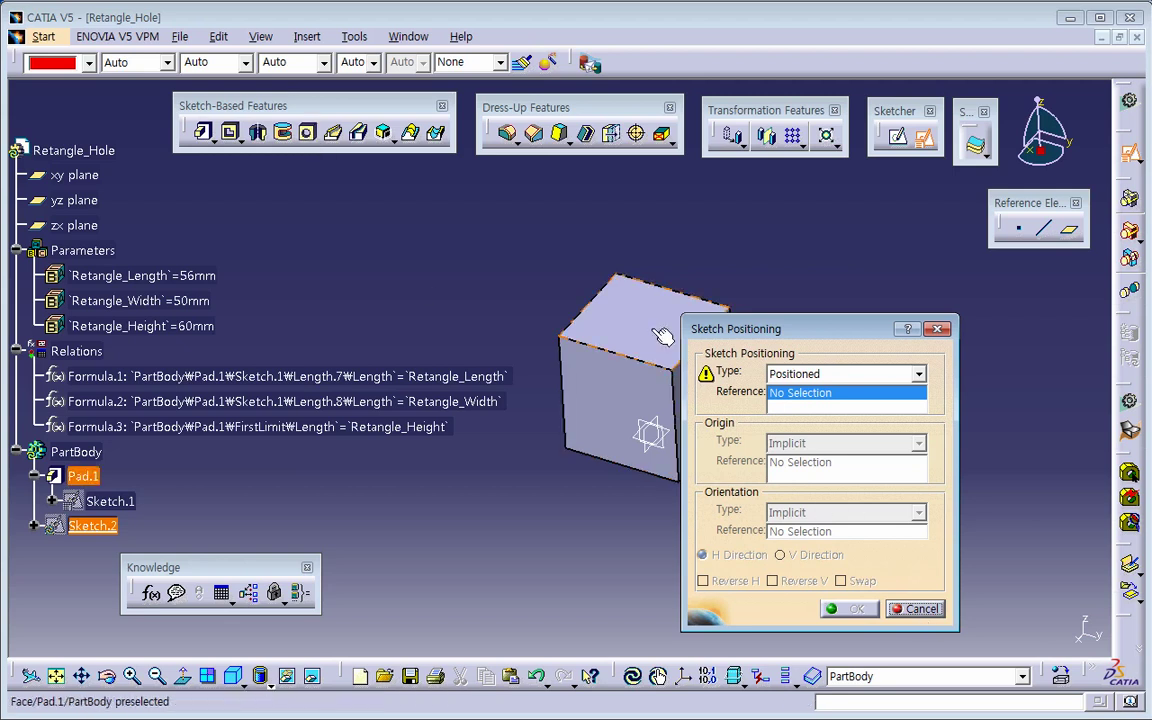
pyautogui.click(600, 305)
pyautogui.click(842, 581)
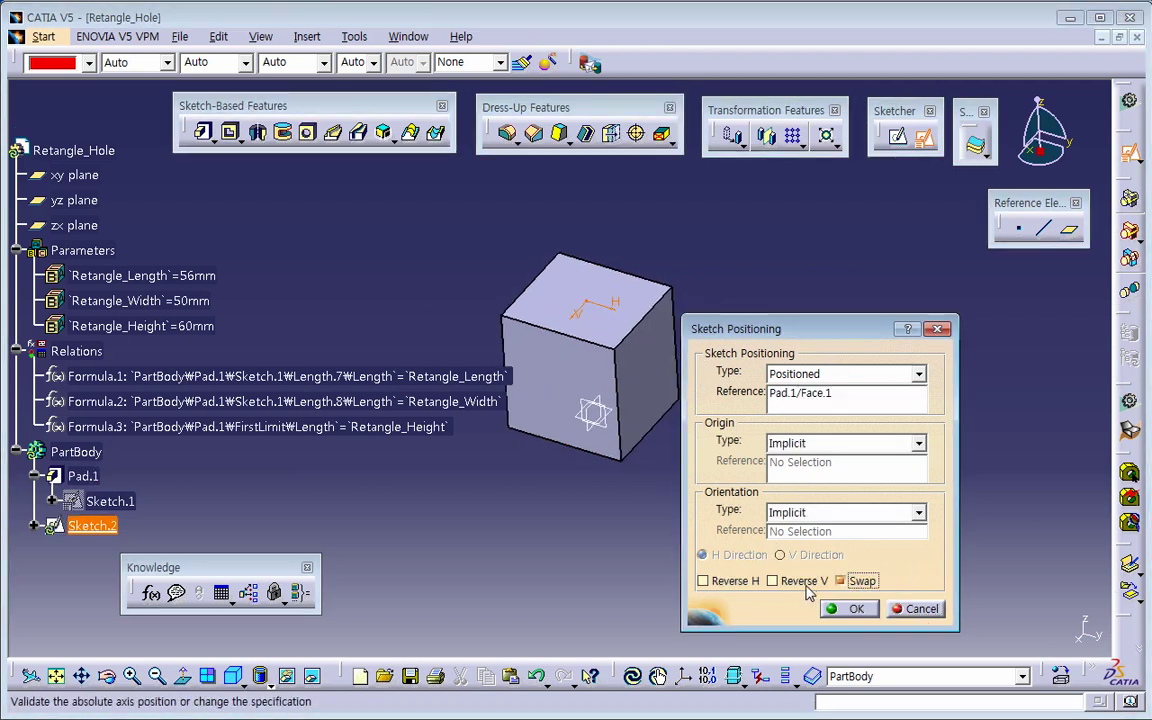
pyautogui.click(850, 608)
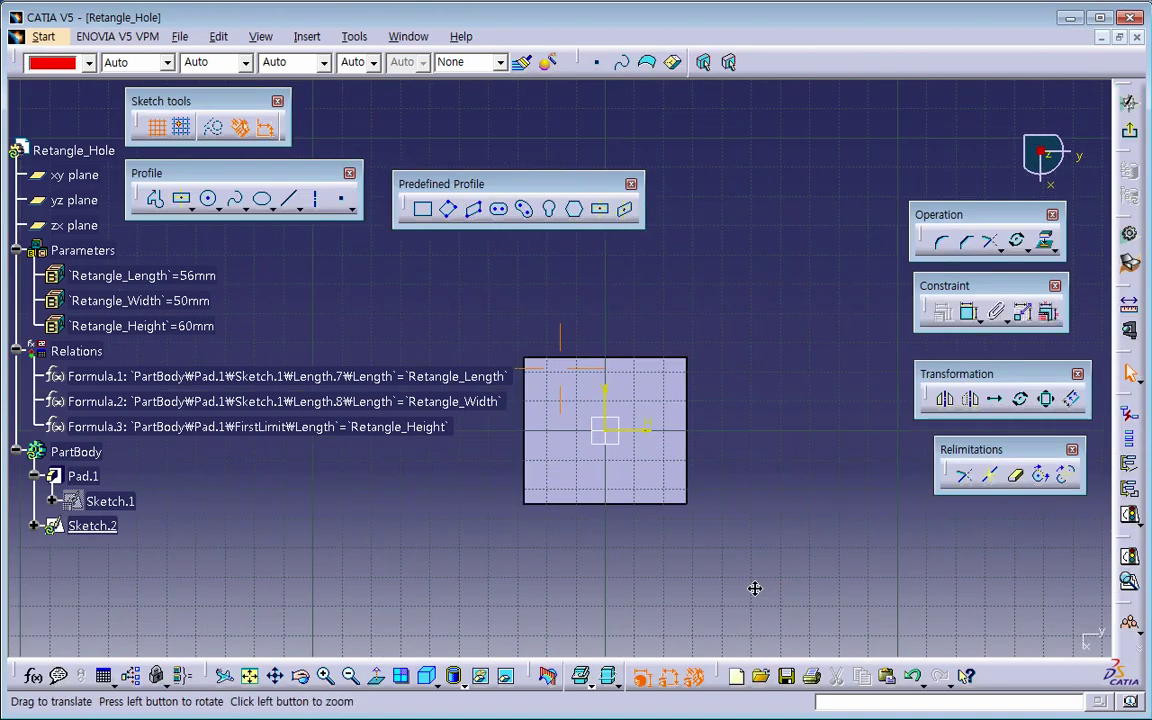
# Draw a circle of about 13.6 mm radius centred on the sketch origin, add its radius dimension and open that dimension's definition
pyautogui.click(208, 198)
pyautogui.click(611, 436)
pyautogui.click(639, 464)
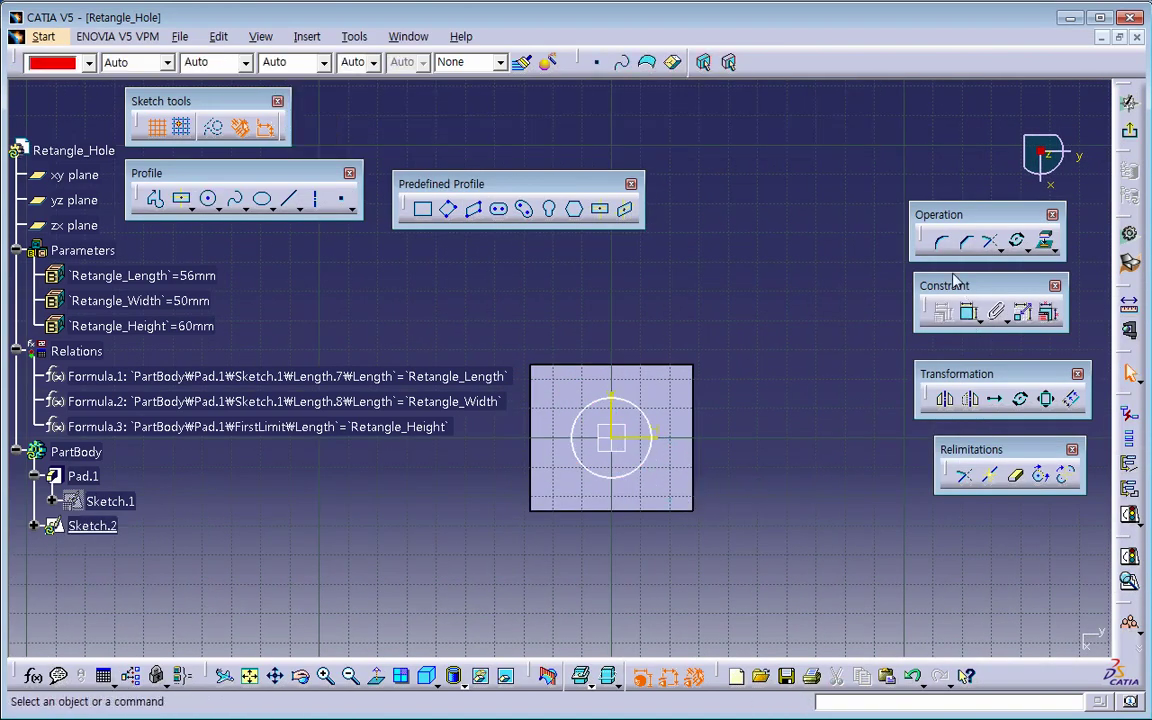
pyautogui.click(968, 313)
pyautogui.click(643, 424)
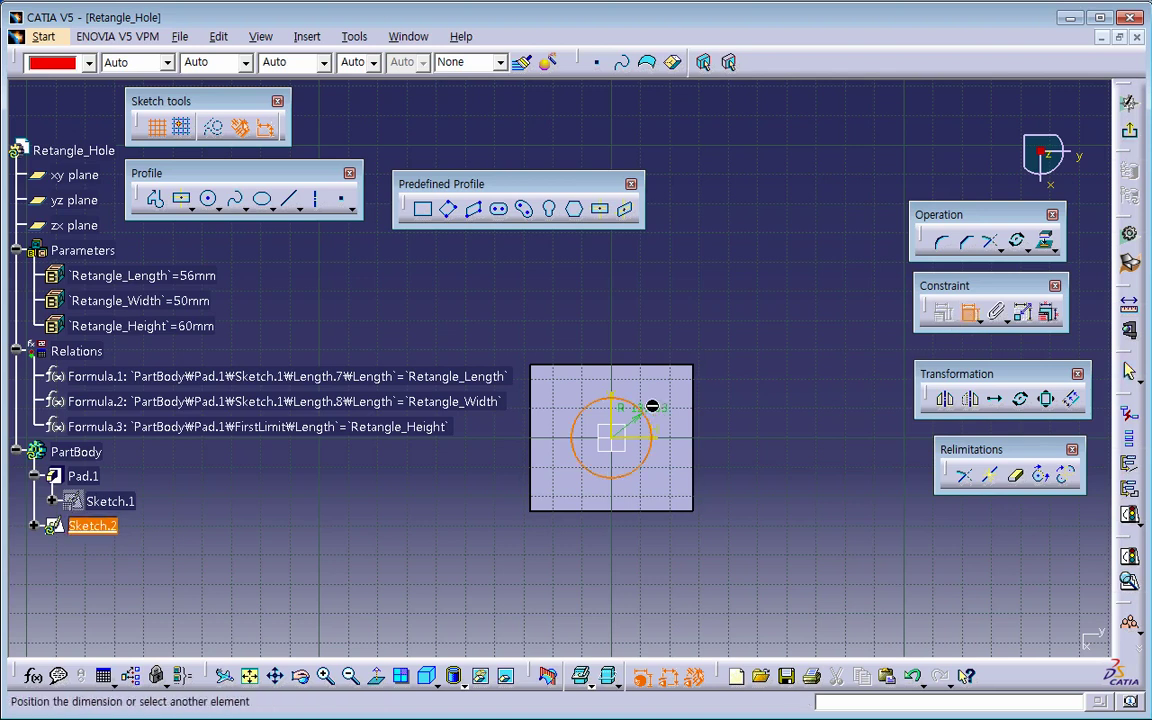
pyautogui.click(689, 333)
pyautogui.doubleClick(714, 335)
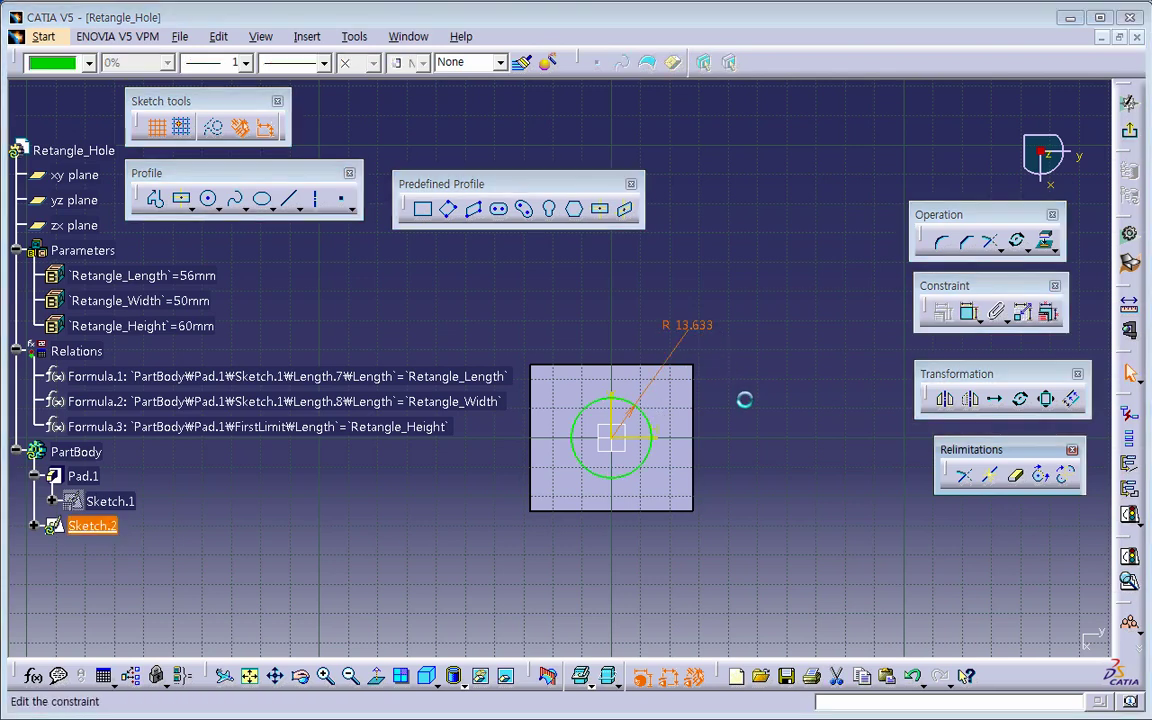
# Try defining the circle's dimension as a Diameter, look through its value options, and set it back to Radius
pyautogui.click(795, 532)
pyautogui.click(792, 566)
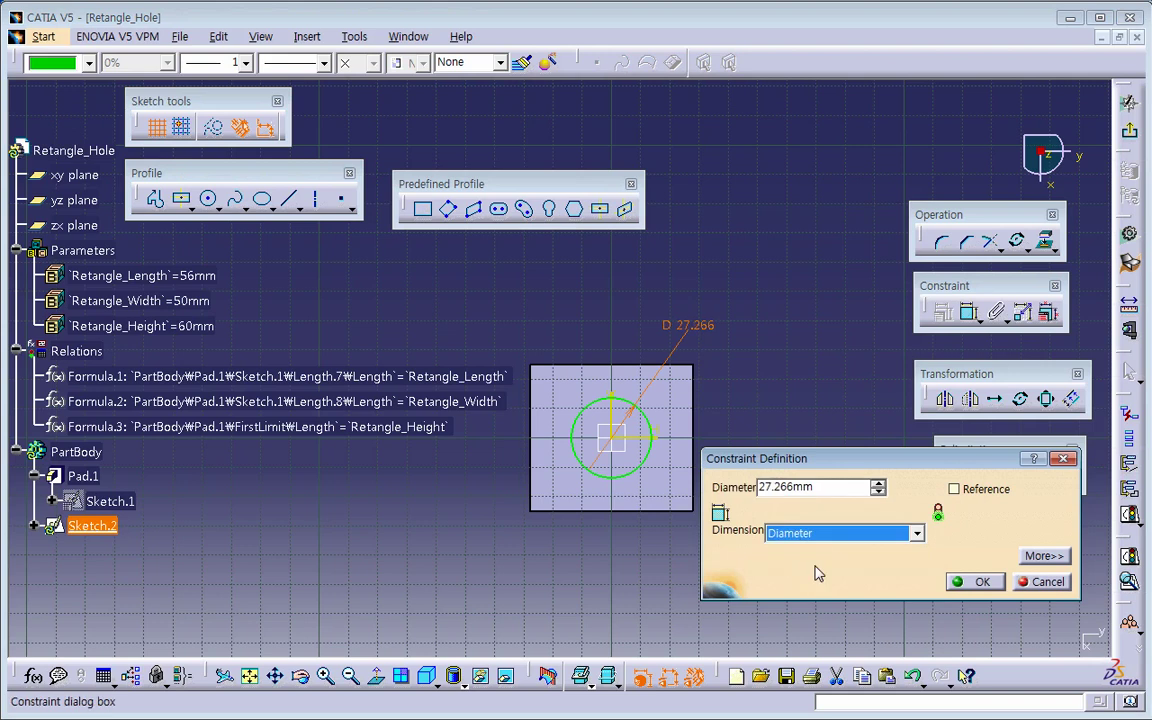
pyautogui.click(828, 488)
pyautogui.moveTo(824, 488); pyautogui.dragTo(761, 487)
pyautogui.rightClick(832, 489)
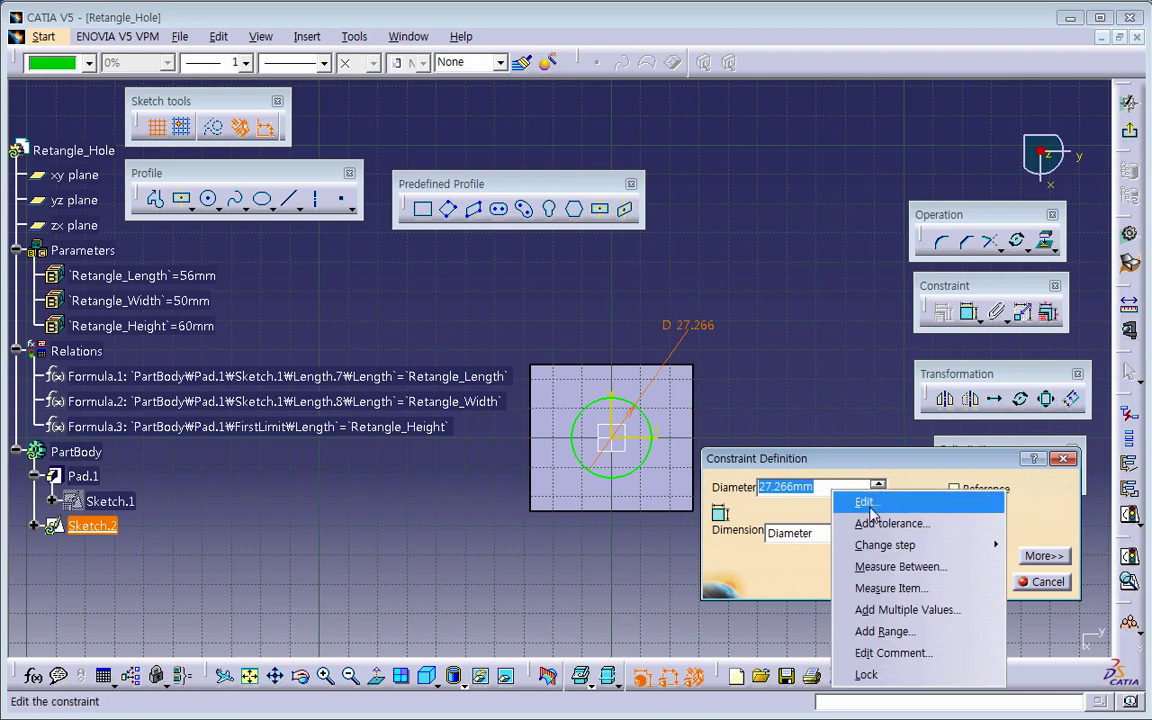
pyautogui.click(877, 461)
pyautogui.moveTo(866, 462); pyautogui.dragTo(829, 426)
pyautogui.click(817, 497)
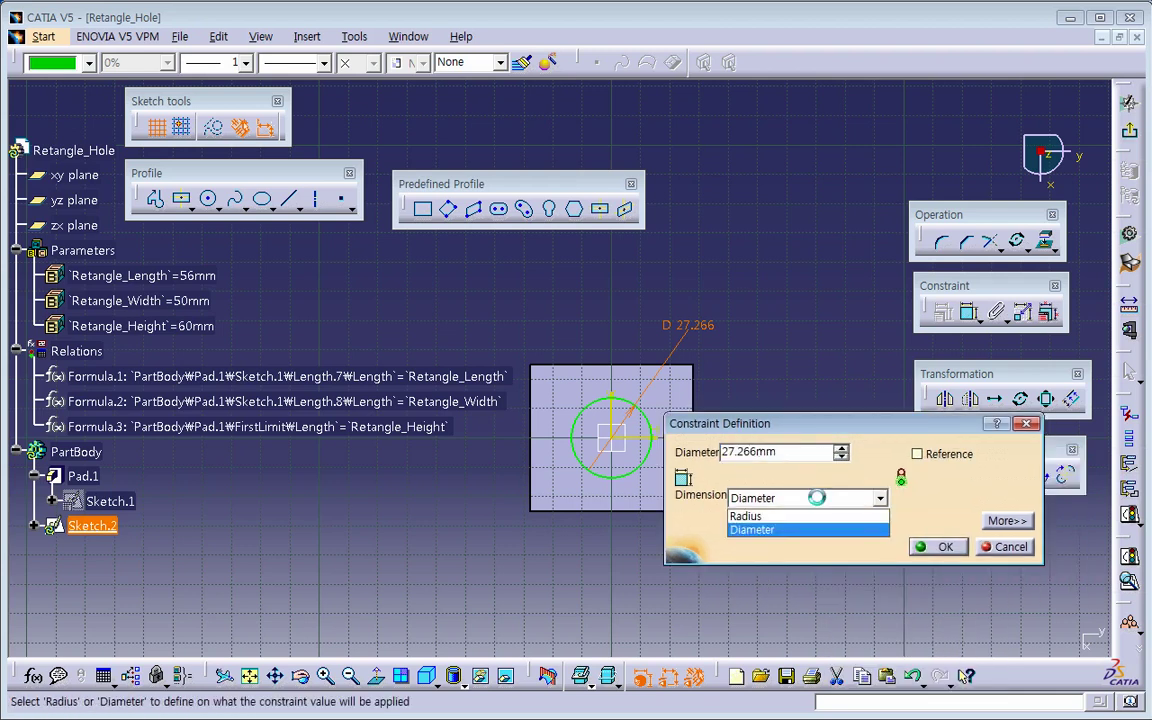
pyautogui.click(790, 516)
# Add a formula to the circle's radius that sets it equal to `Retangle_Length` /2
pyautogui.rightClick(800, 460)
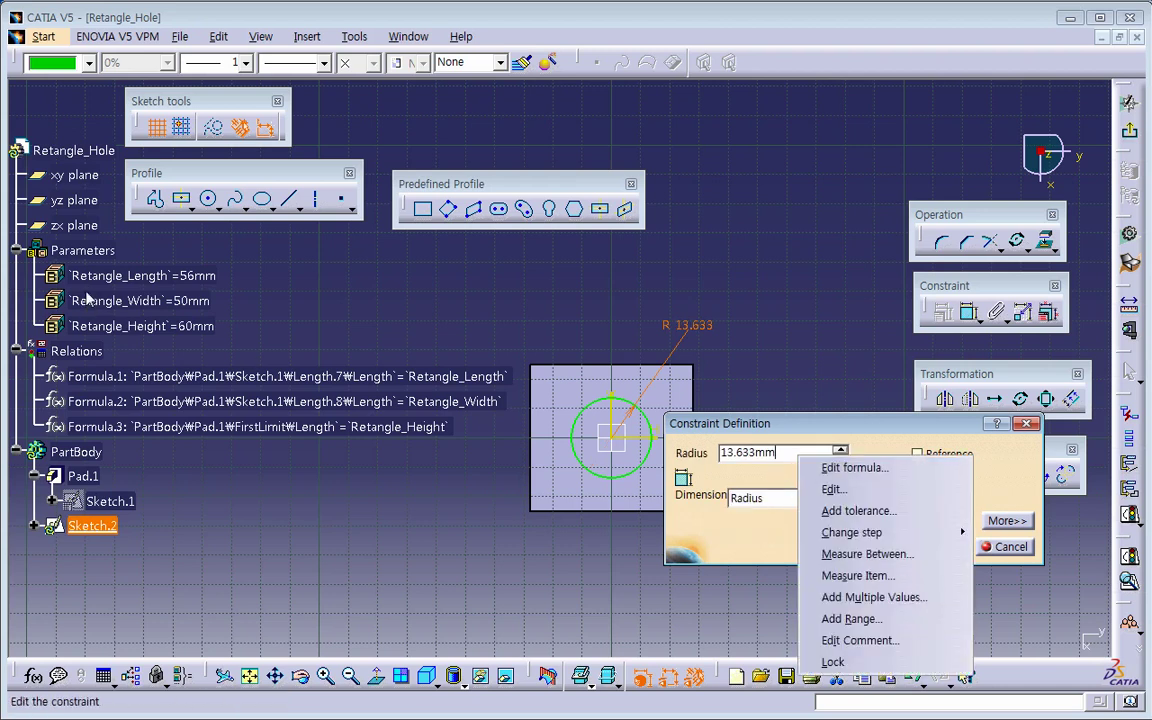
pyautogui.click(870, 473)
pyautogui.click(723, 406)
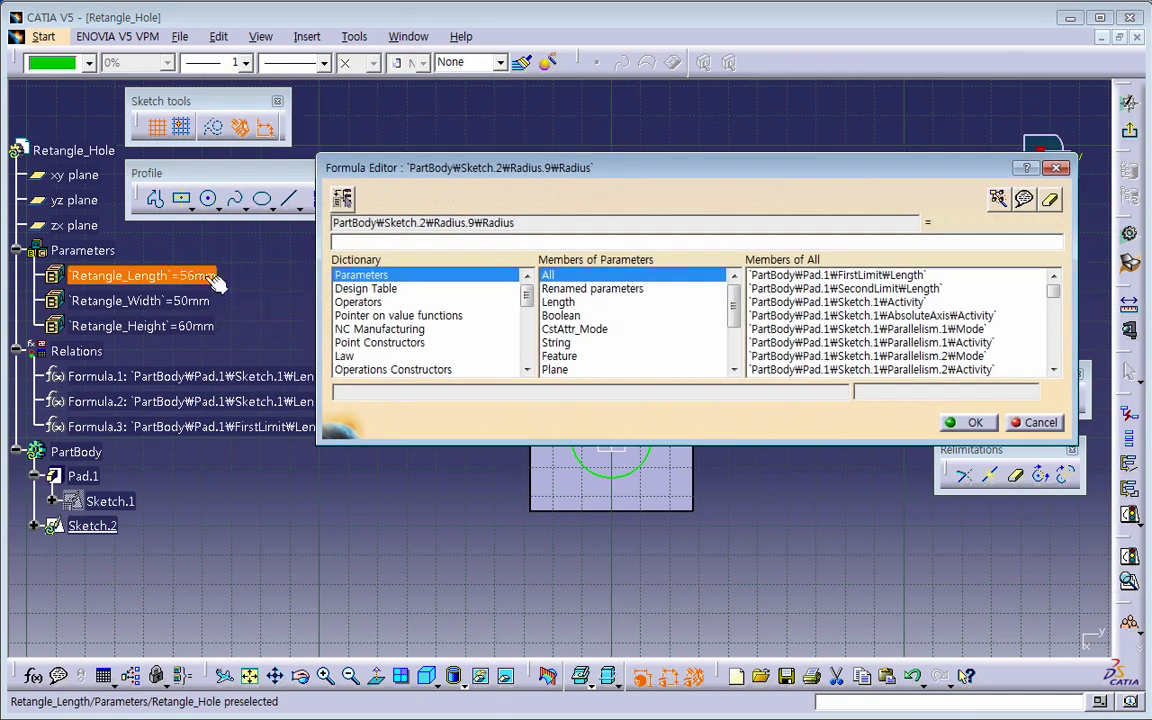
pyautogui.click(248, 281)
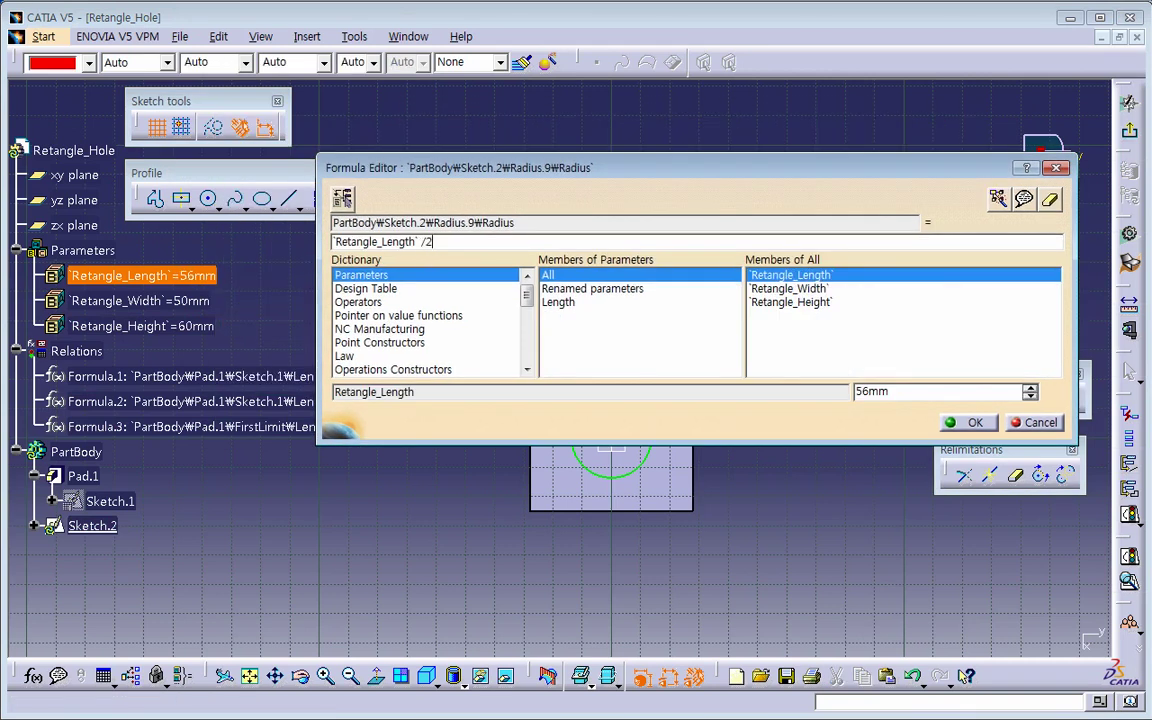
pyautogui.click(962, 423)
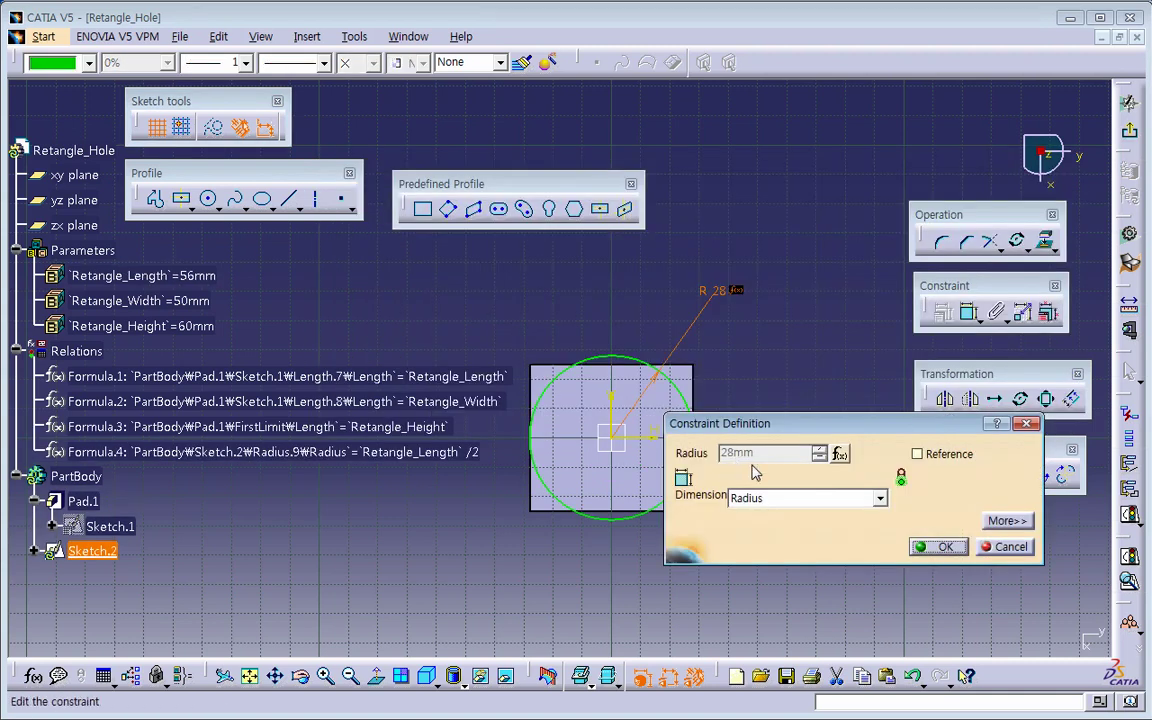
# Change the circle's radius formula to `Retangle_Length` /4 and exit the sketch
pyautogui.click(841, 455)
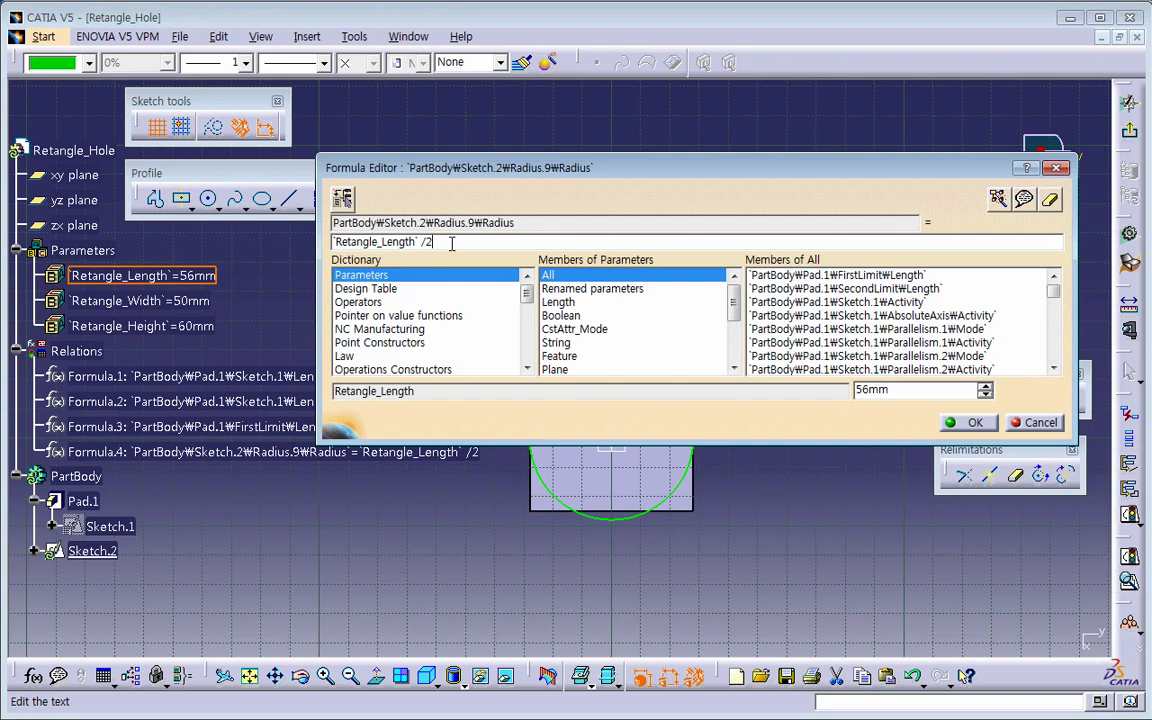
pyautogui.click(968, 422)
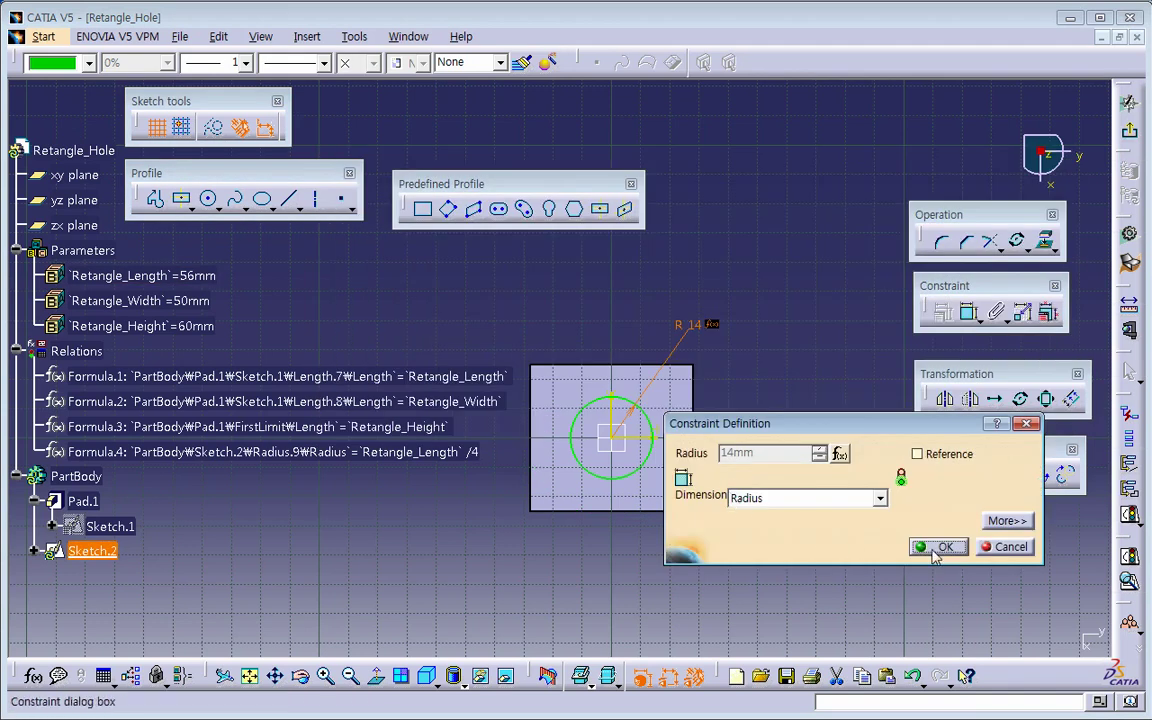
pyautogui.click(933, 551)
pyautogui.moveTo(615, 555); pyautogui.dragTo(560, 368, button='middle')
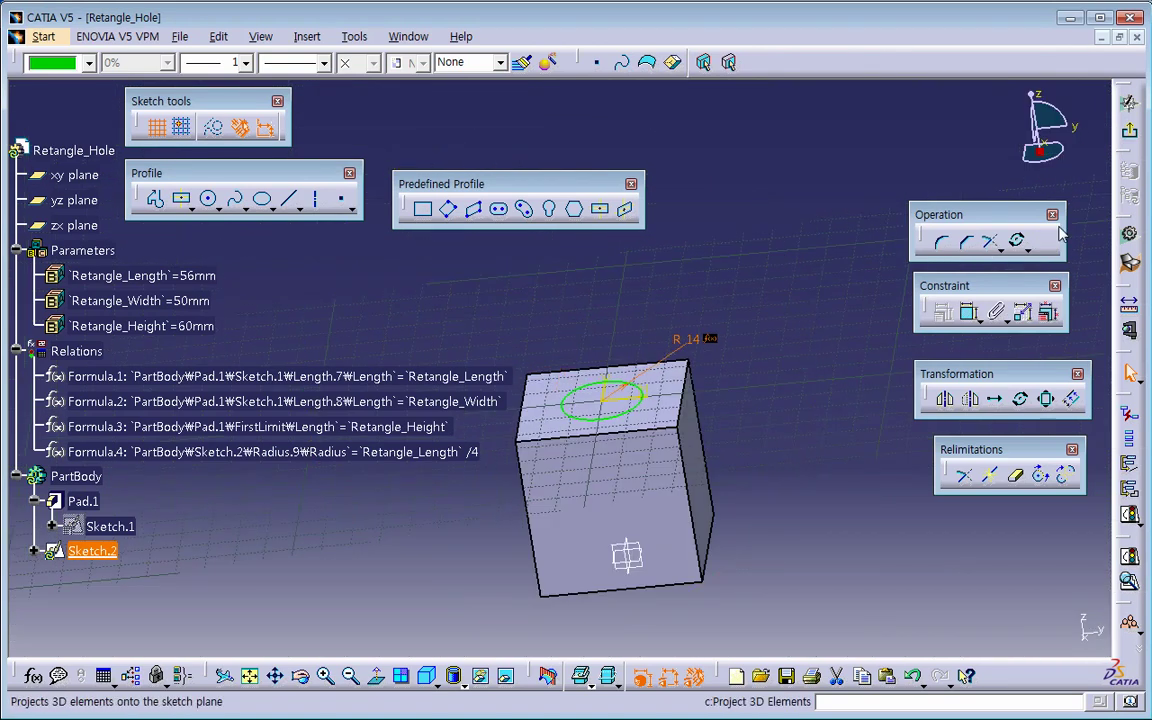
pyautogui.click(1130, 131)
pyautogui.moveTo(782, 504); pyautogui.dragTo(602, 327, button='middle')
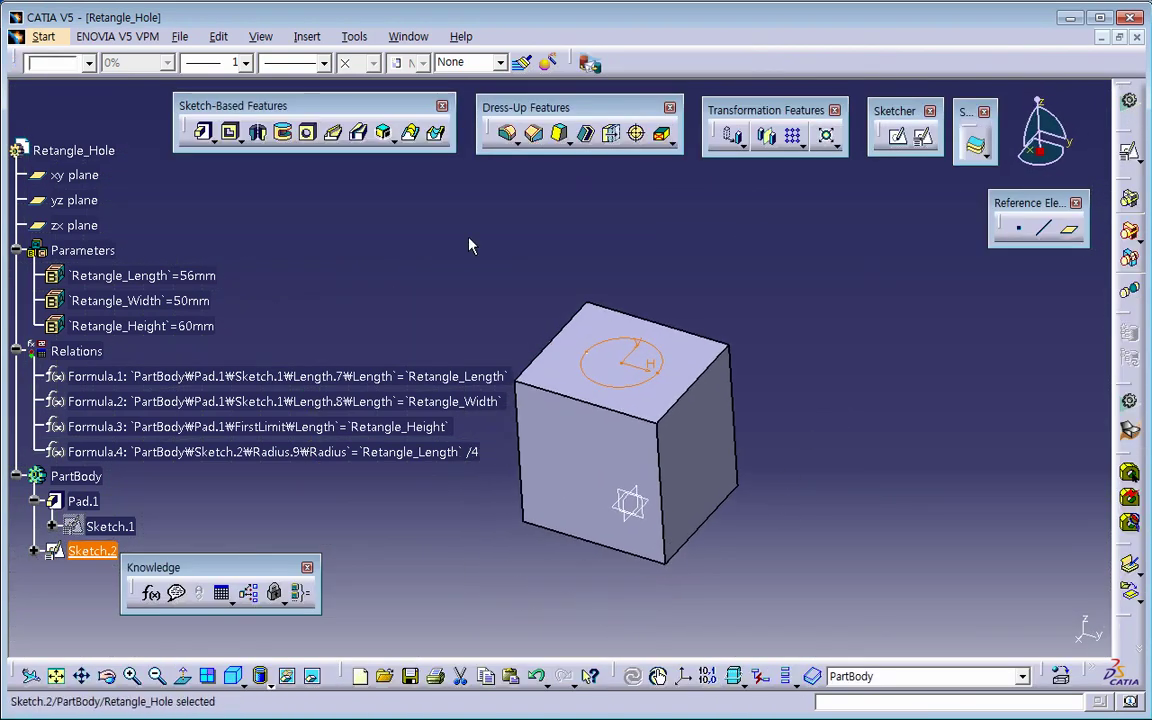
# Cut a pocket through the full height of the block from the circle sketch
pyautogui.click(231, 131)
pyautogui.click(828, 317)
pyautogui.click(797, 350)
pyautogui.click(748, 553)
pyautogui.moveTo(815, 518); pyautogui.dragTo(790, 450, button='middle')
# Test the linked hole by setting the Retangle_Length parameter to 60 mm and again to 70 mm
pyautogui.doubleClick(172, 275)
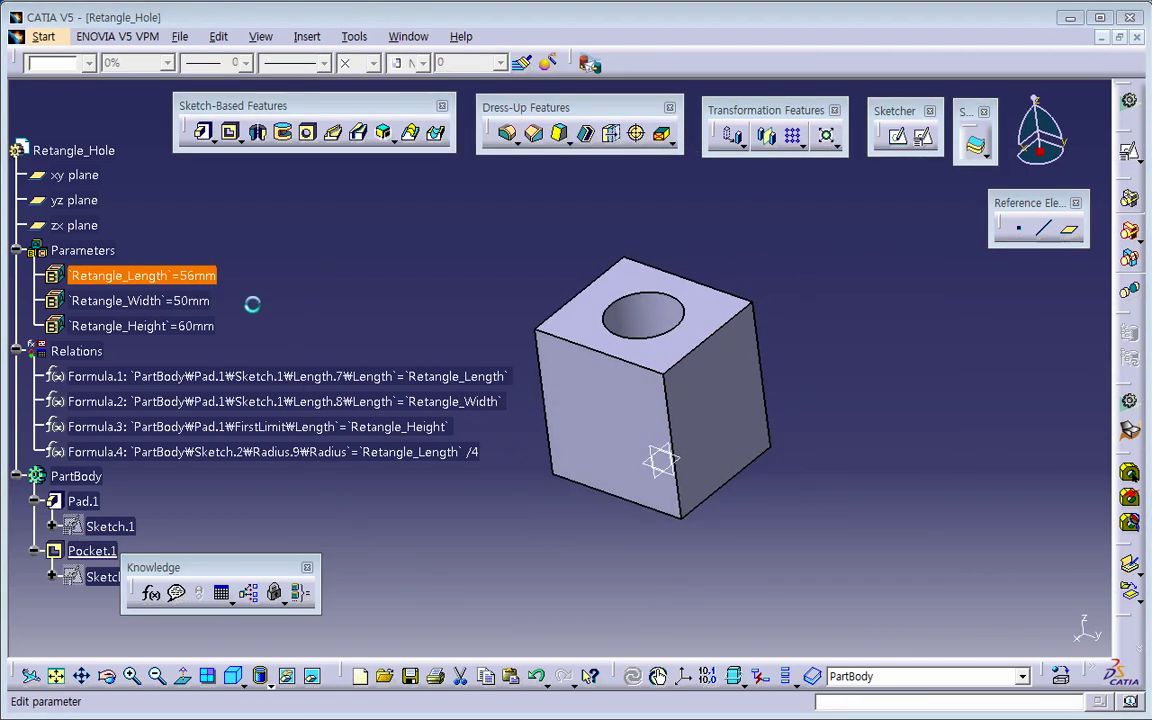
pyautogui.write('60mm')
pyautogui.press('Return')
pyautogui.doubleClick(213, 280)
pyautogui.write('7')
pyautogui.press('Return')
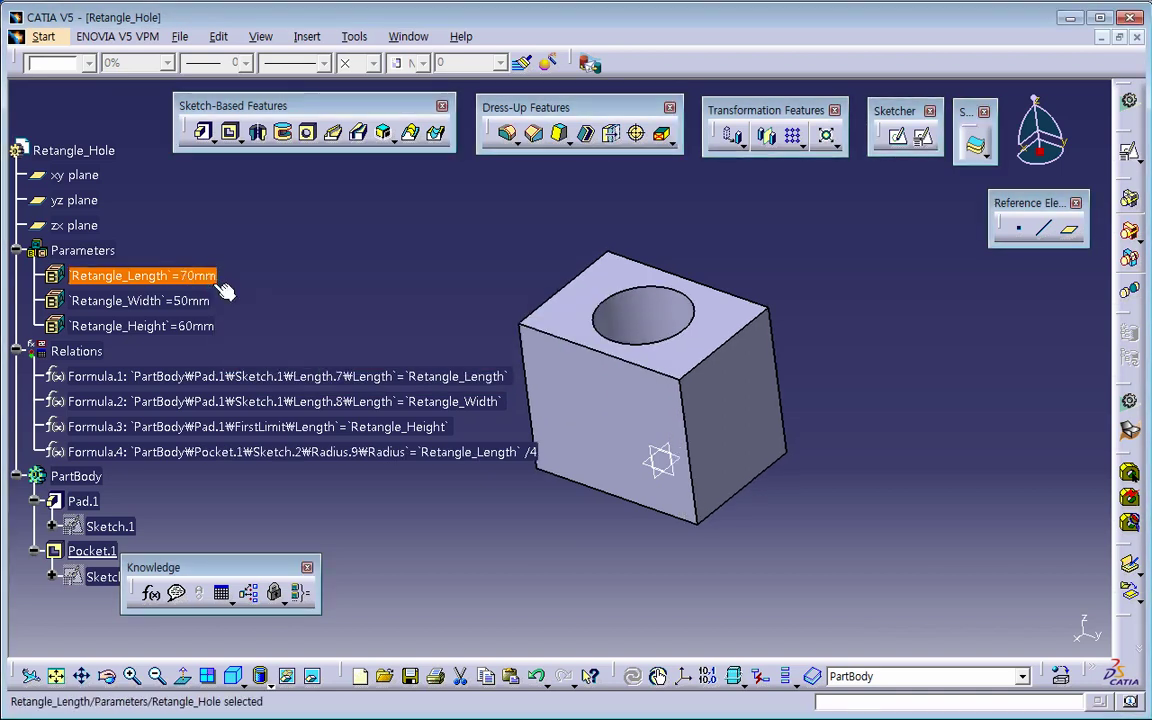
pyautogui.click(363, 331)
pyautogui.moveTo(363, 331); pyautogui.dragTo(397, 332, button='middle')
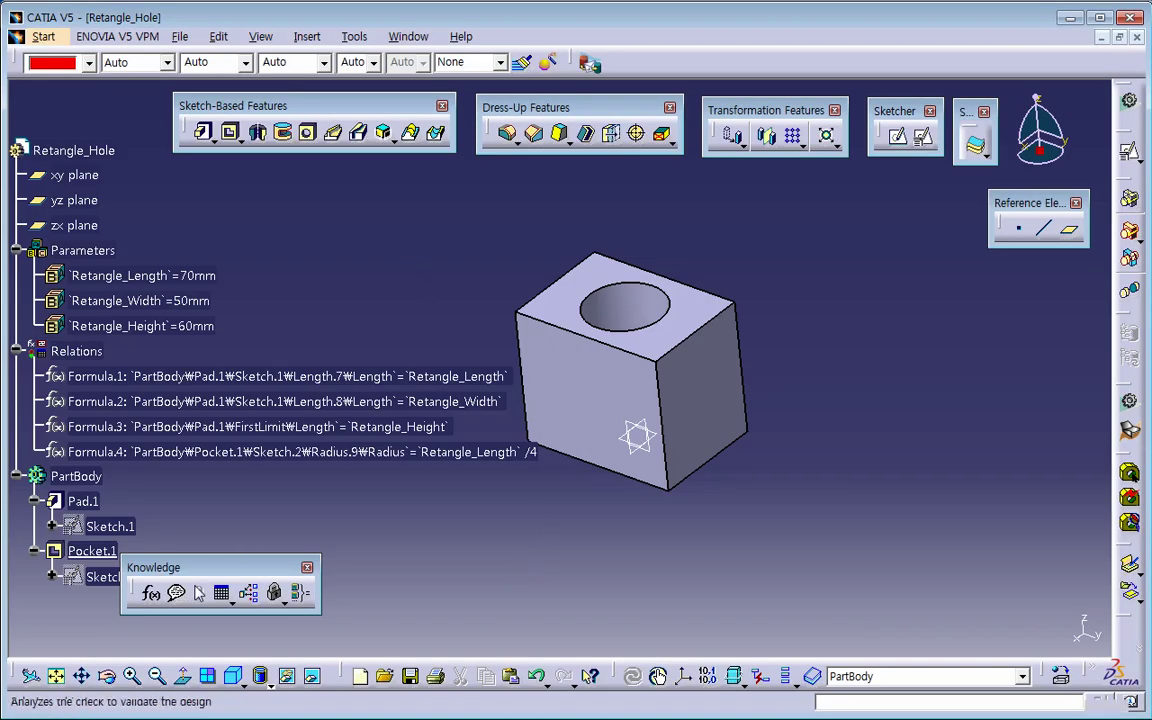
# Review the parameters and formulas of Pad.1, Pocket.1 and Sketch.1 in the Formulas dialog, and leave it without changes
pyautogui.click(152, 593)
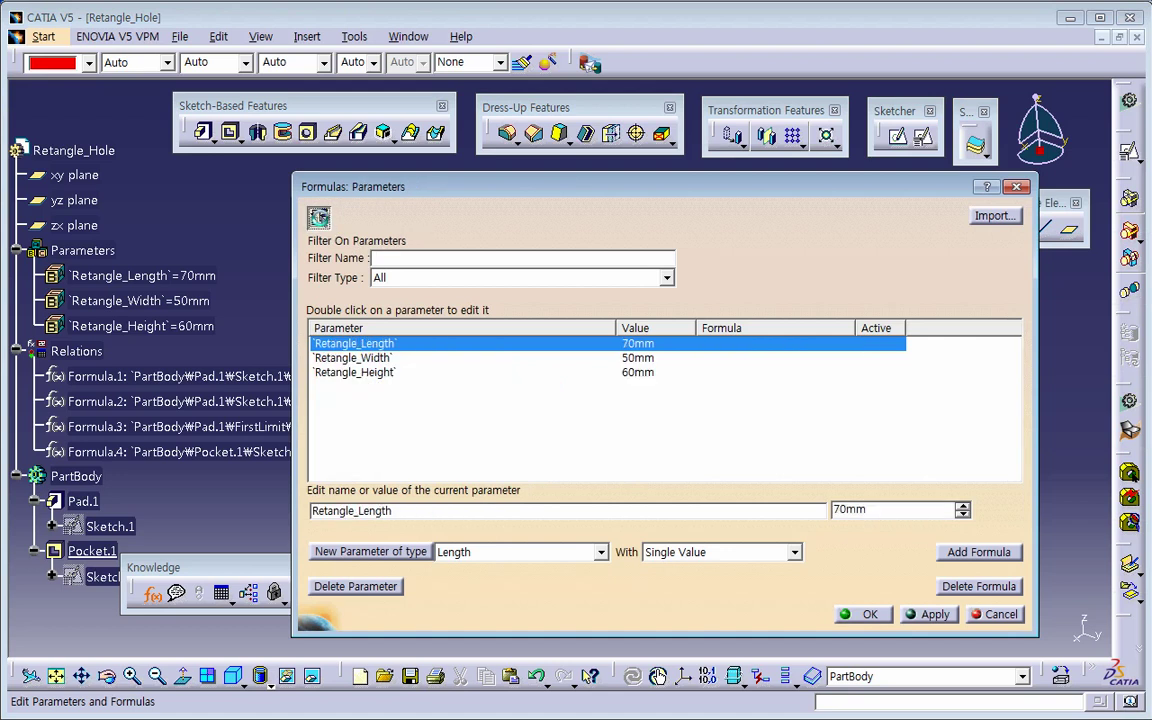
pyautogui.click(319, 218)
pyautogui.click(319, 218)
pyautogui.moveTo(530, 189); pyautogui.dragTo(583, 184)
pyautogui.scroll(-3, 90, 380)
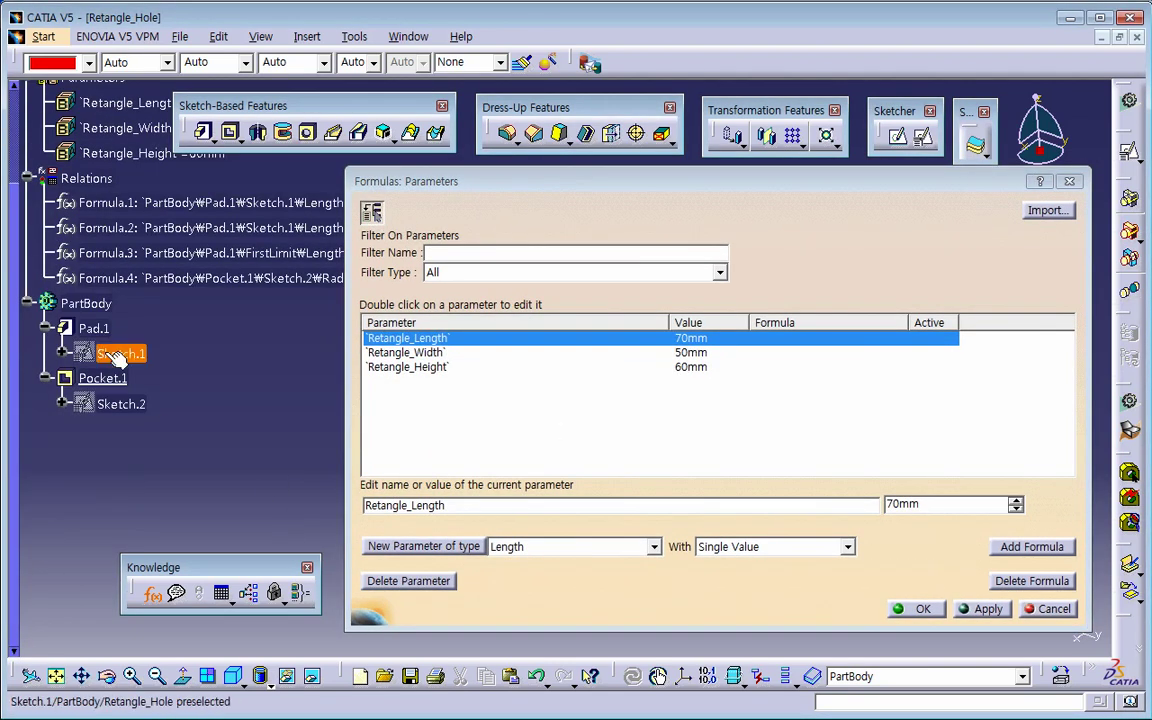
pyautogui.click(95, 330)
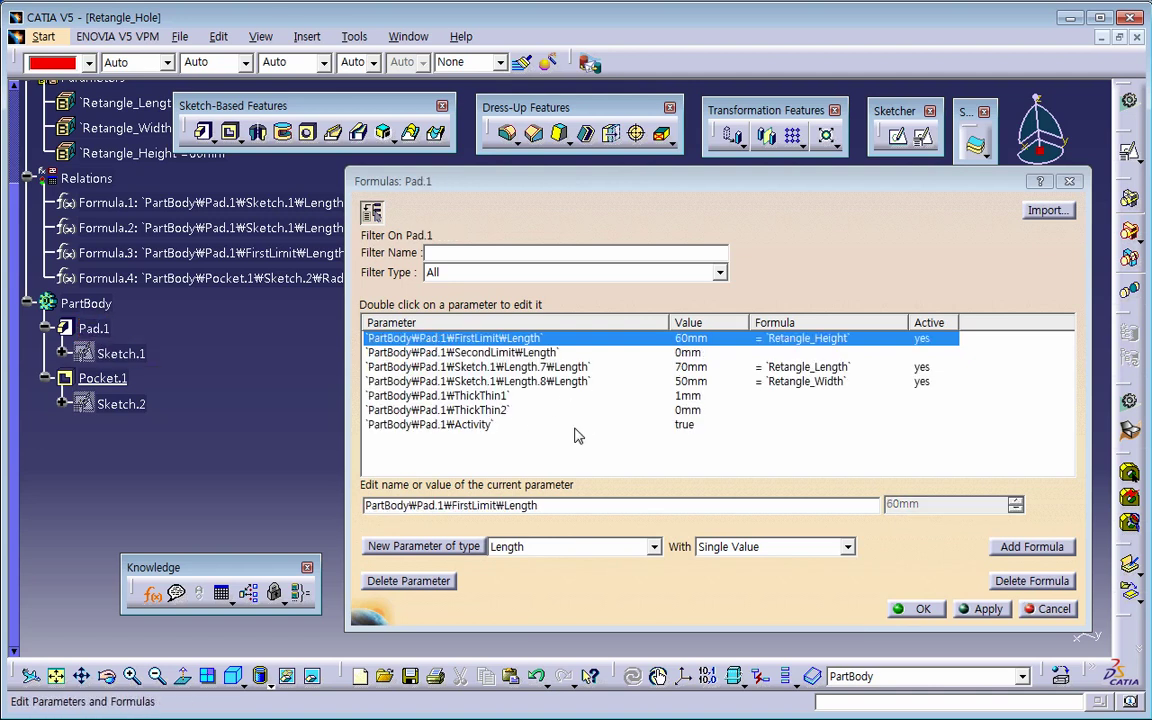
pyautogui.click(110, 379)
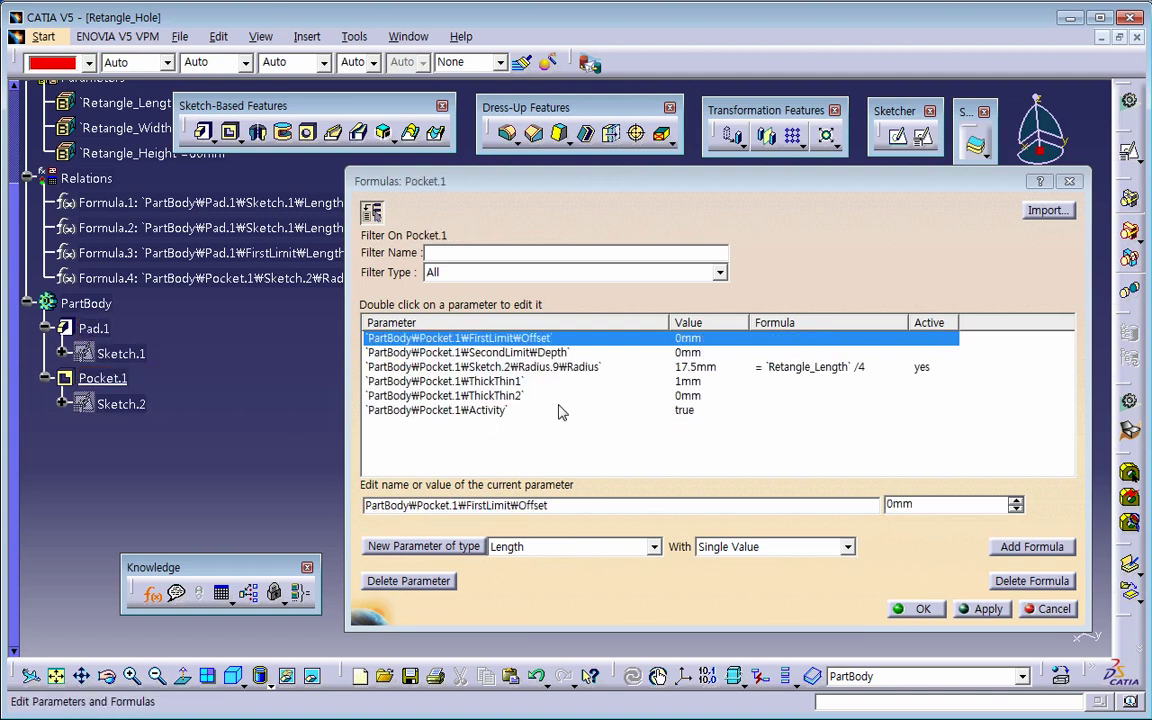
pyautogui.click(140, 358)
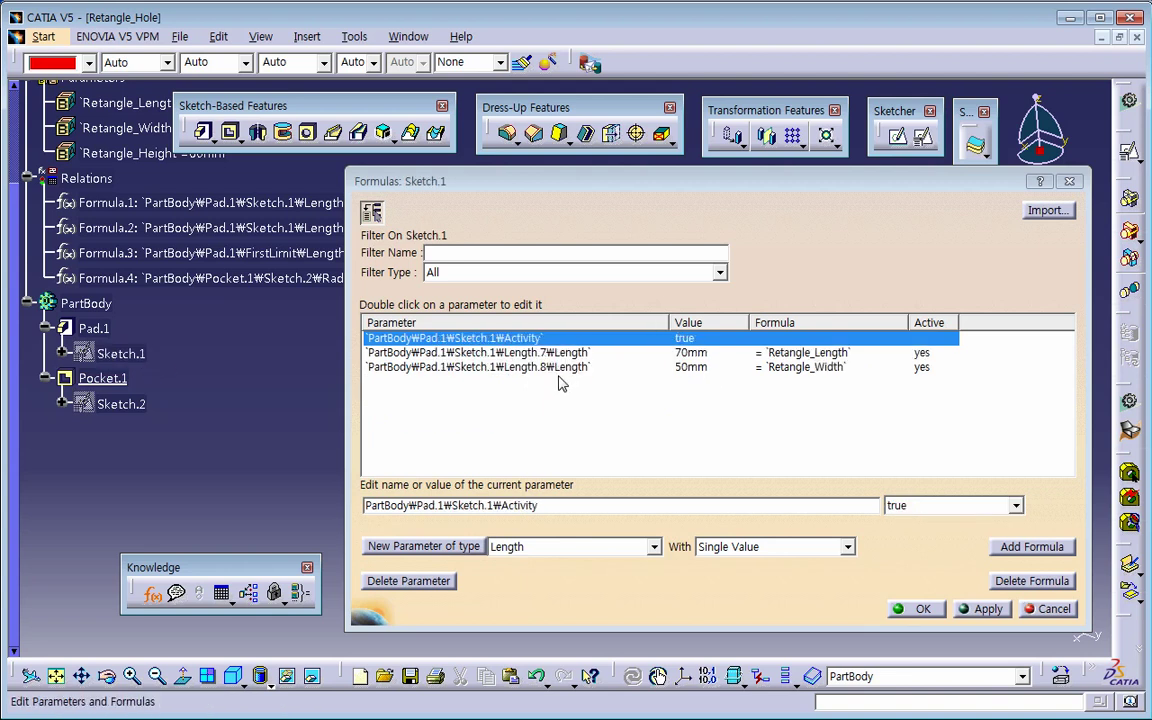
pyautogui.click(590, 356)
pyautogui.click(586, 367)
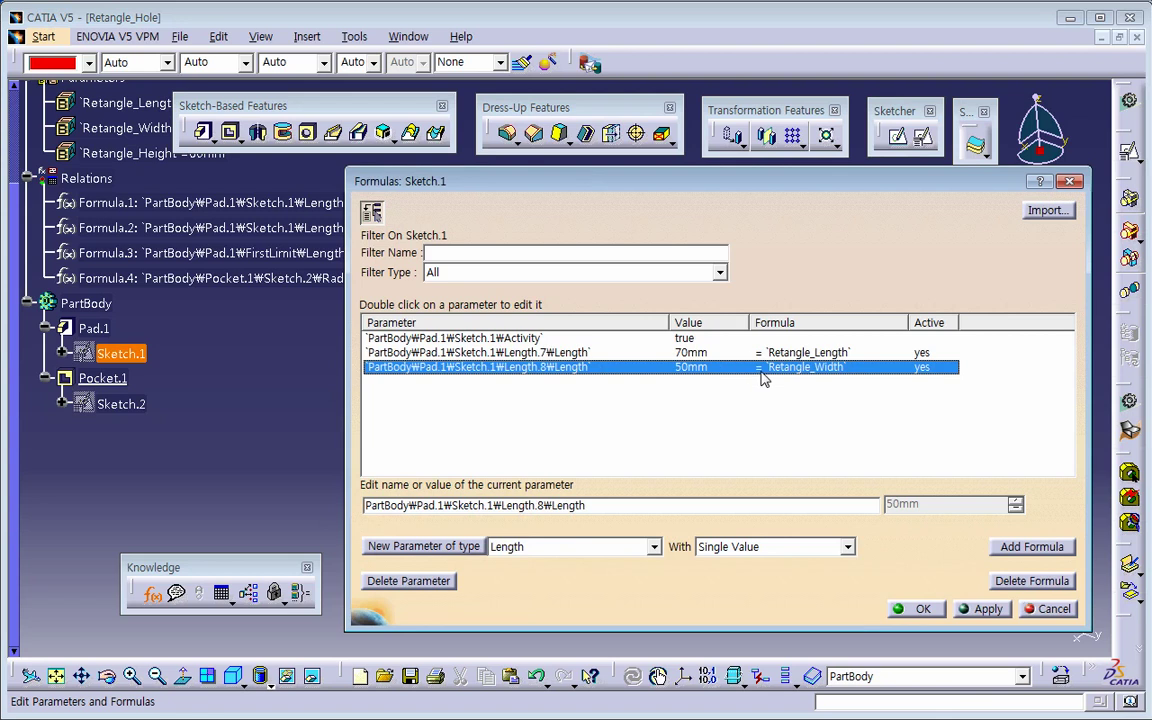
pyautogui.click(1045, 610)
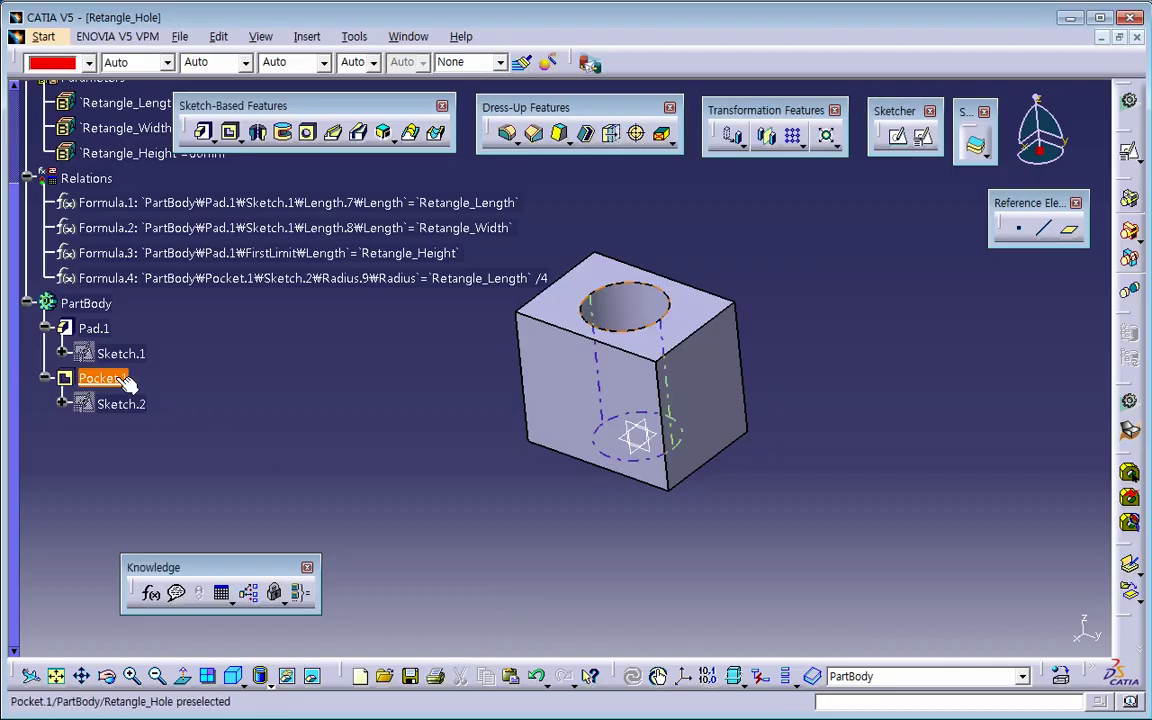
# Delete Pocket.1 without deleting its aggregated elements, so its circle sketch is kept
pyautogui.click(110, 389)
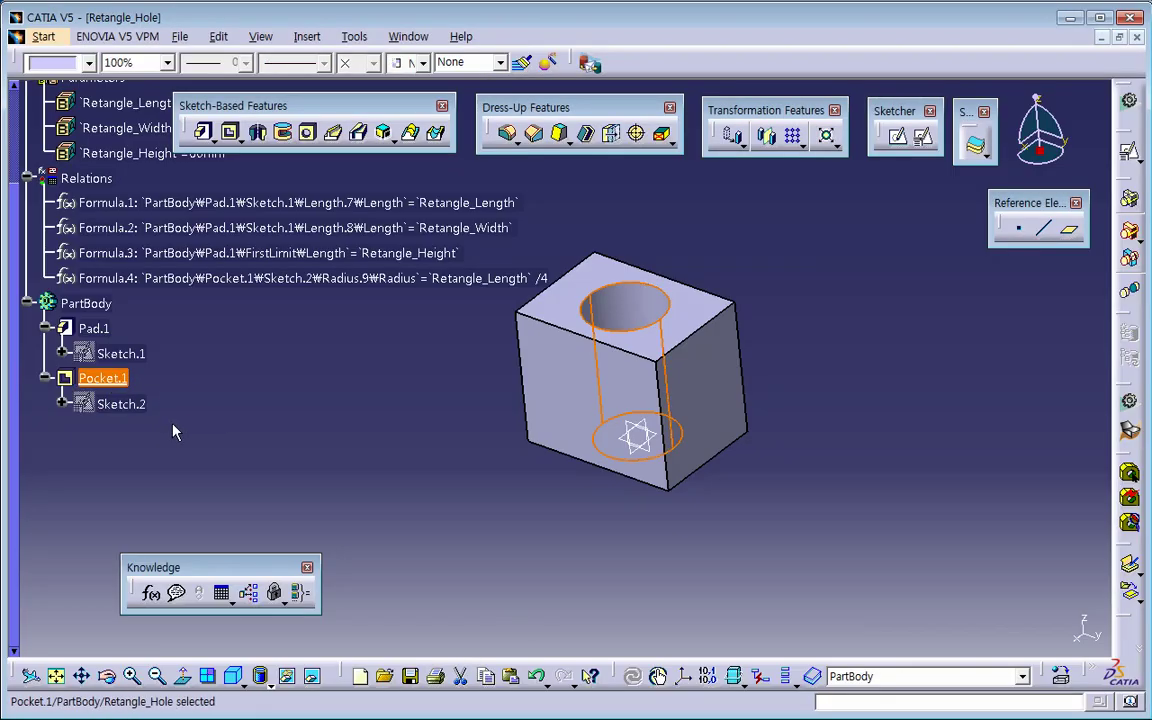
pyautogui.doubleClick(105, 381)
pyautogui.press('Delete')
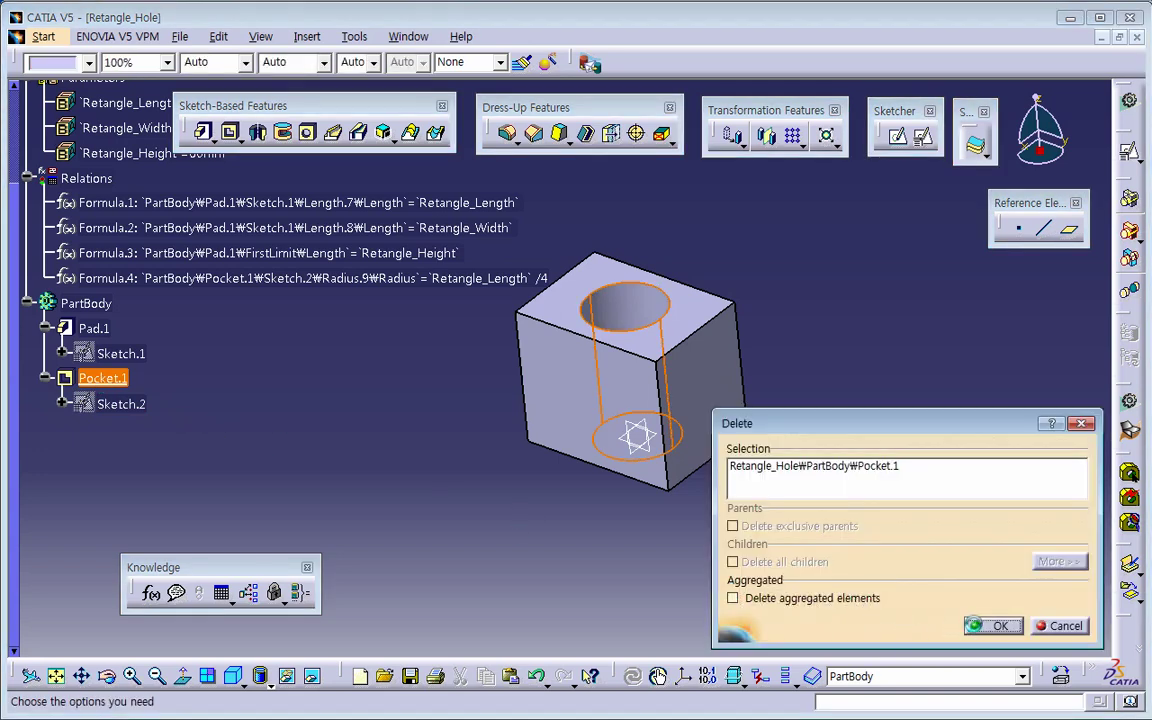
pyautogui.click(985, 625)
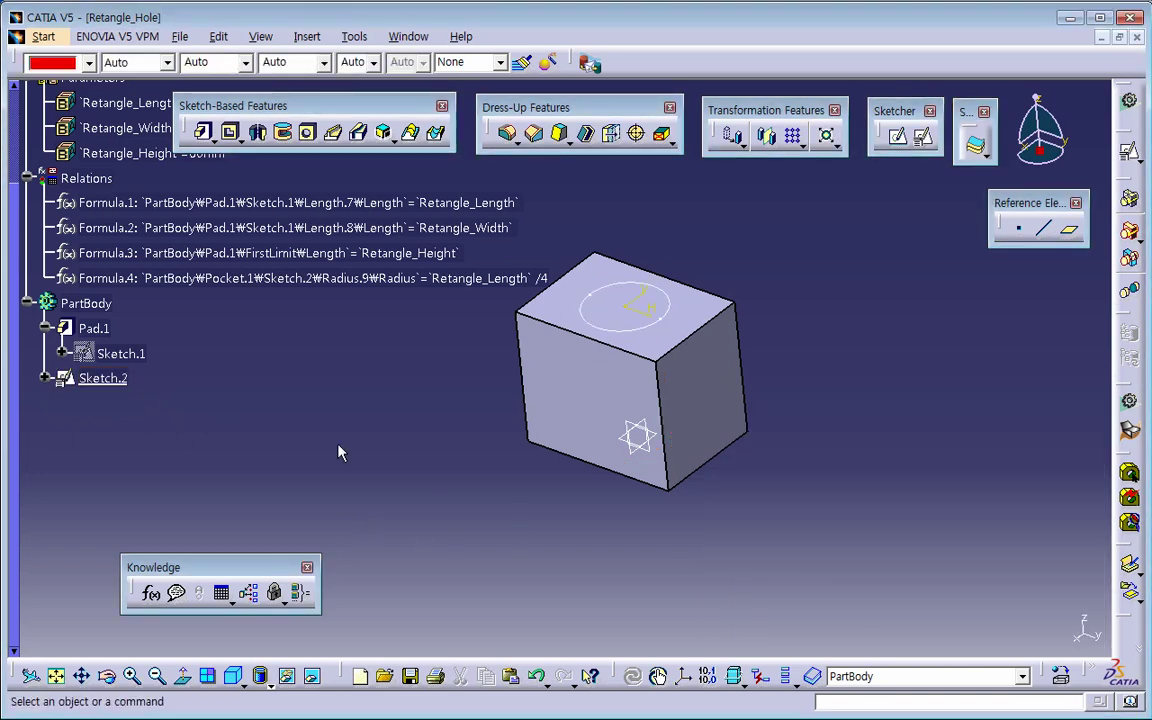
# Delete the formula driving the circle's radius in Sketch.2 and exit the sketch
pyautogui.doubleClick(104, 379)
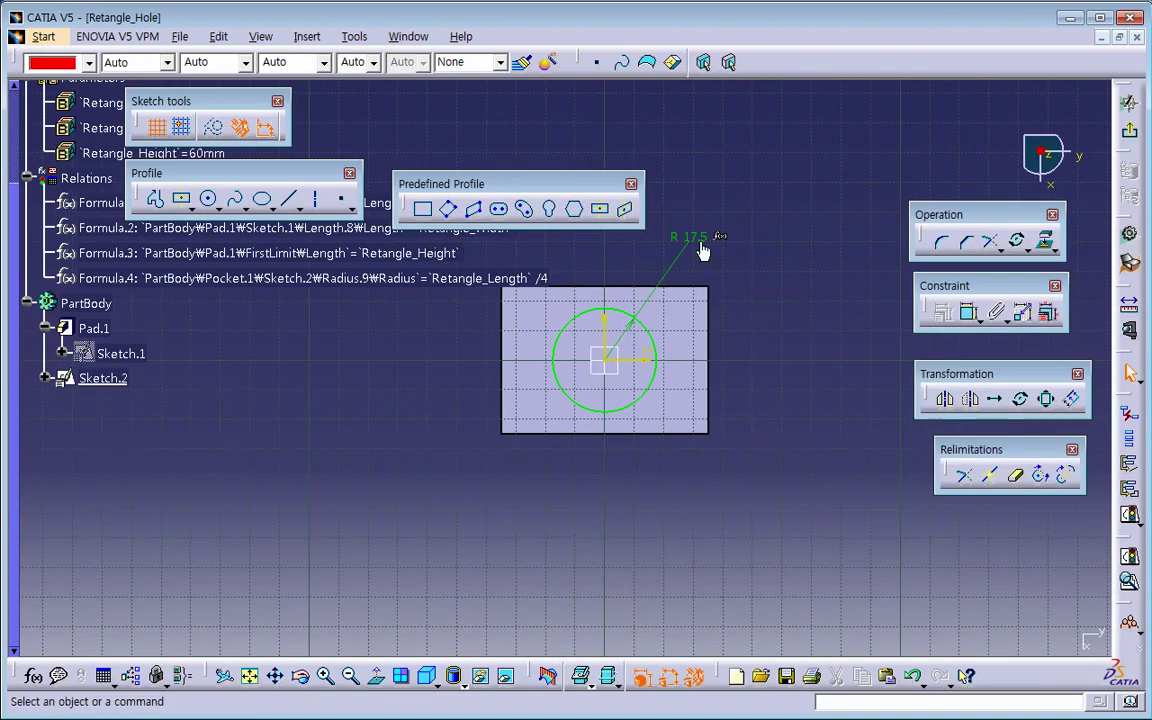
pyautogui.doubleClick(698, 240)
pyautogui.rightClick(812, 455)
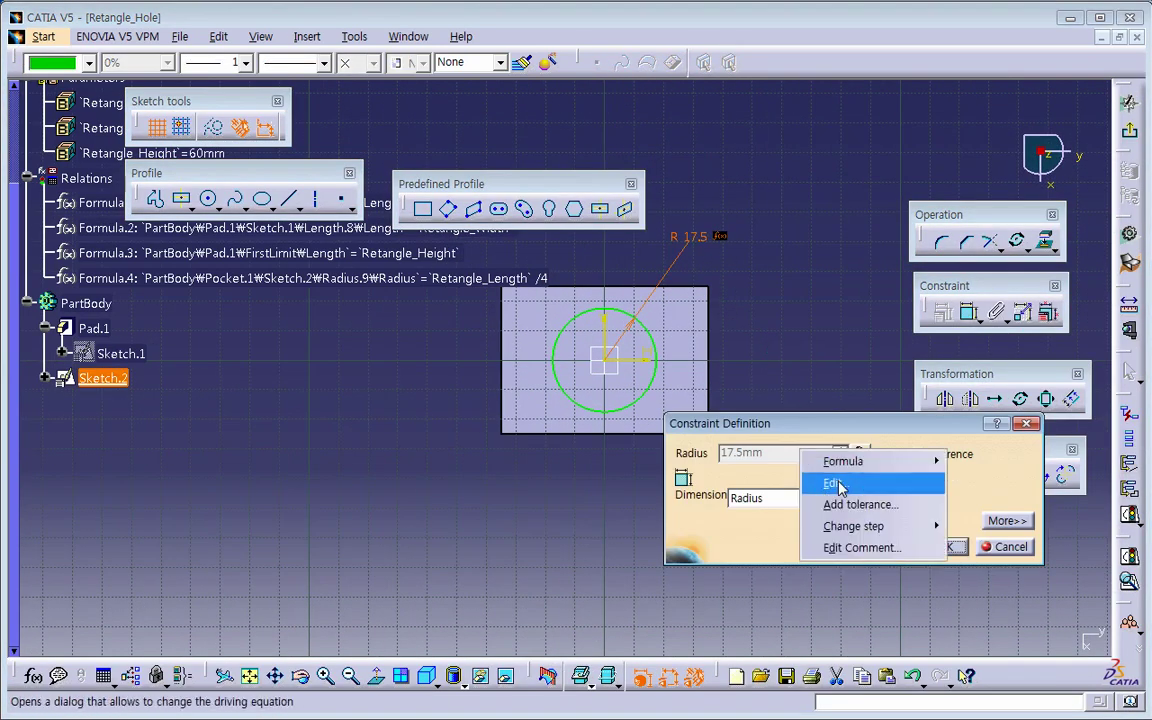
pyautogui.moveTo(856, 462)
pyautogui.click(966, 504)
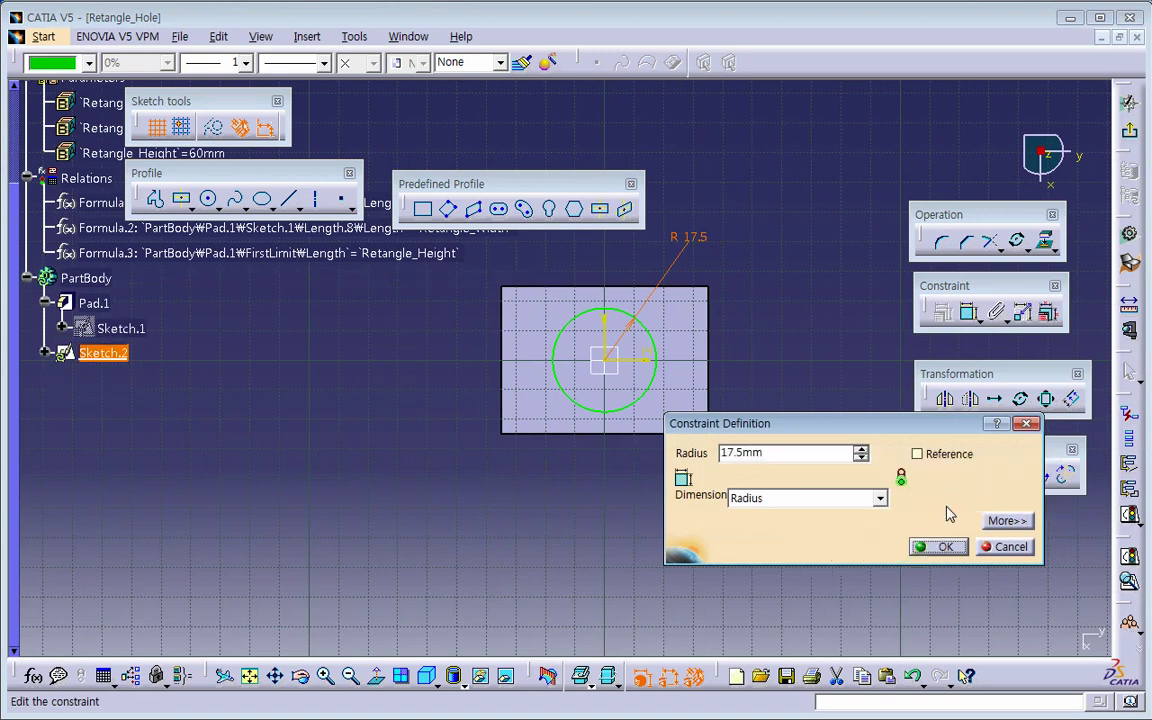
pyautogui.click(940, 546)
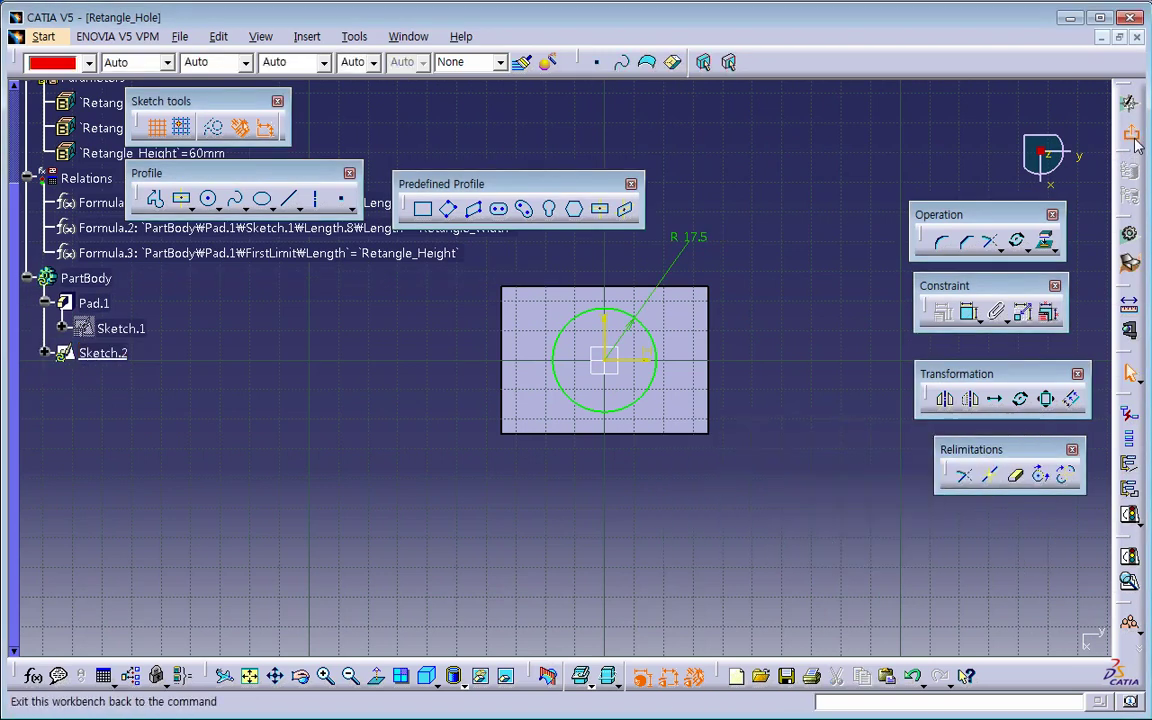
pyautogui.click(1132, 237)
pyautogui.click(322, 402)
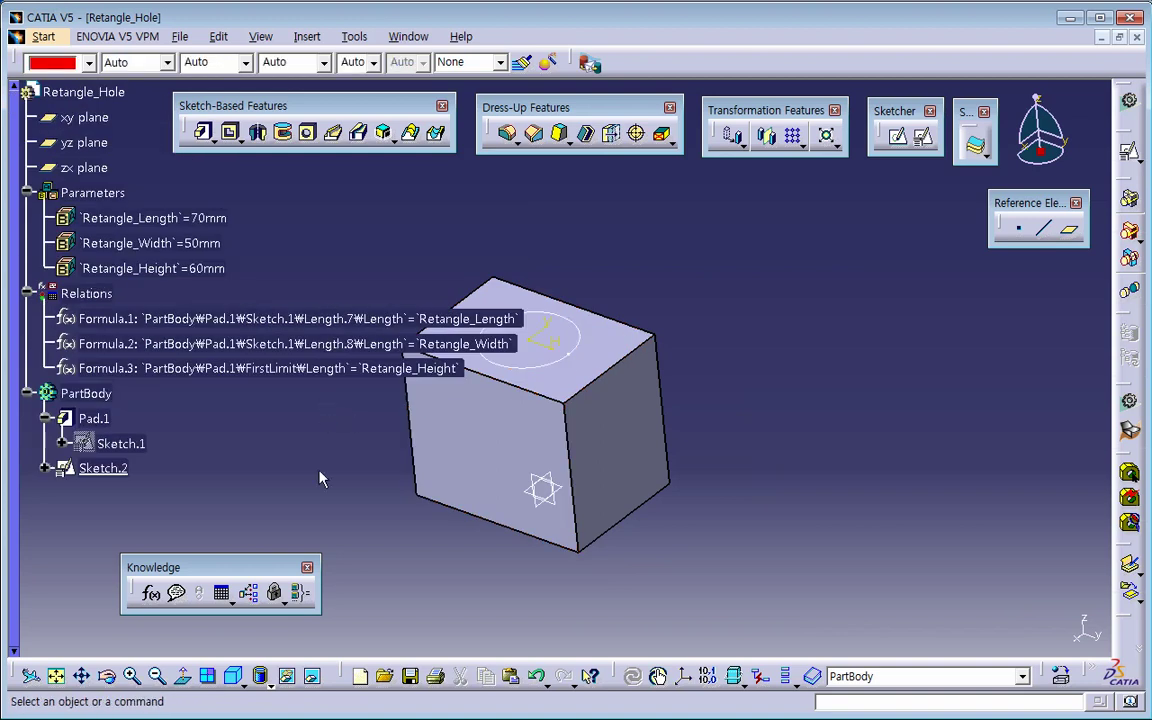
# List Sketch.2's parameters in the Formulas dialog and select its Radius.9 radius parameter
pyautogui.click(152, 593)
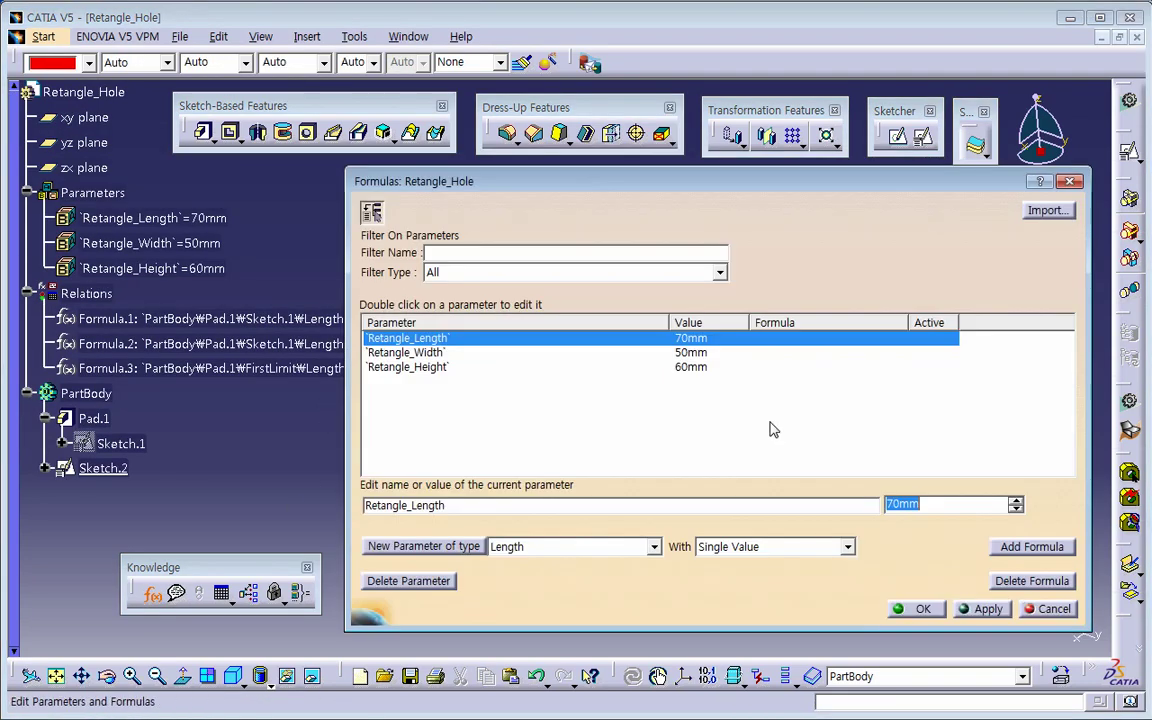
pyautogui.click(108, 468)
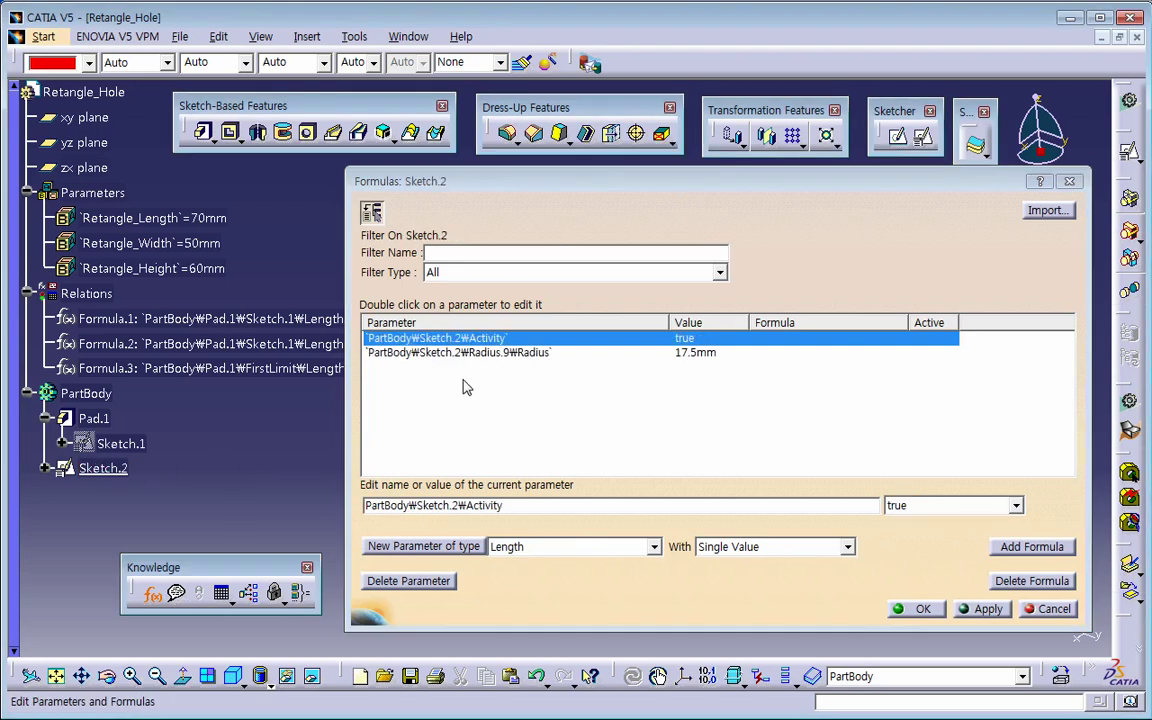
pyautogui.click(500, 352)
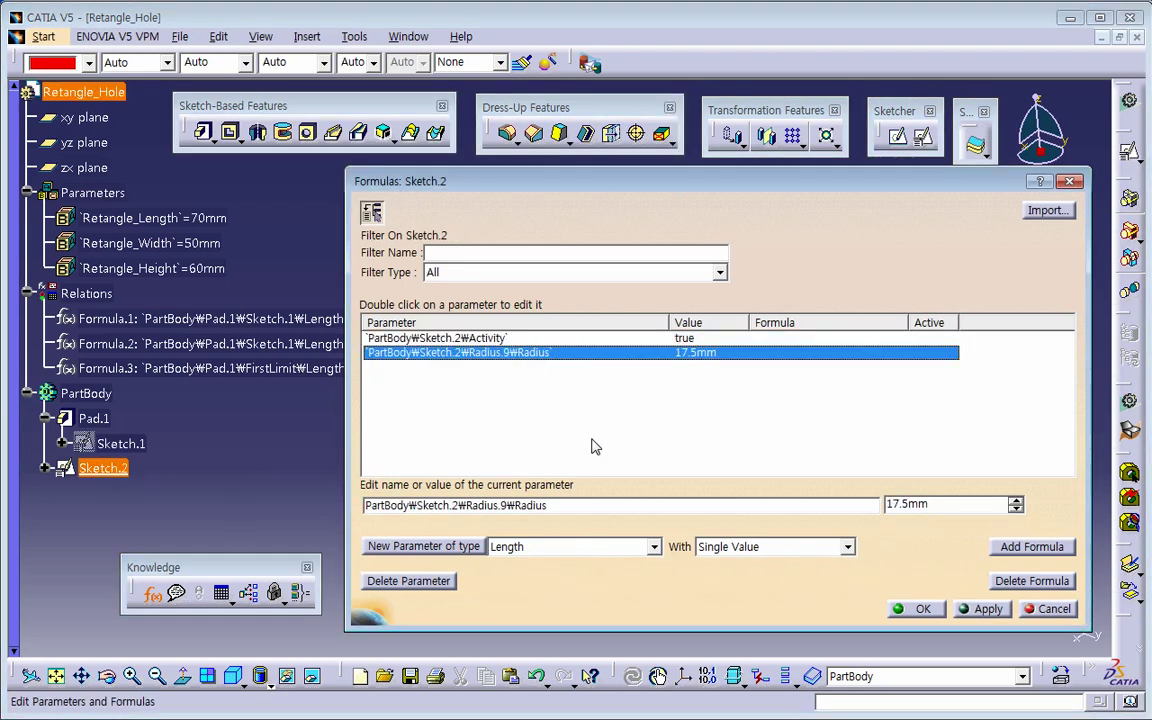
pyautogui.doubleClick(648, 355)
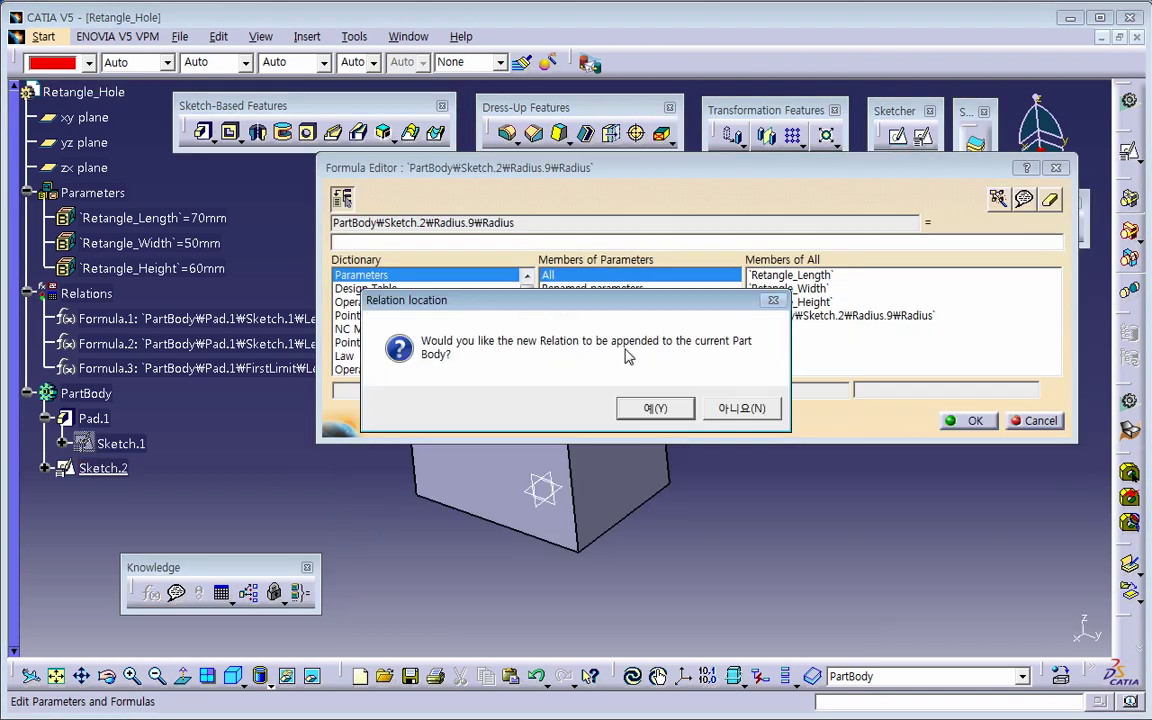
pyautogui.click(736, 408)
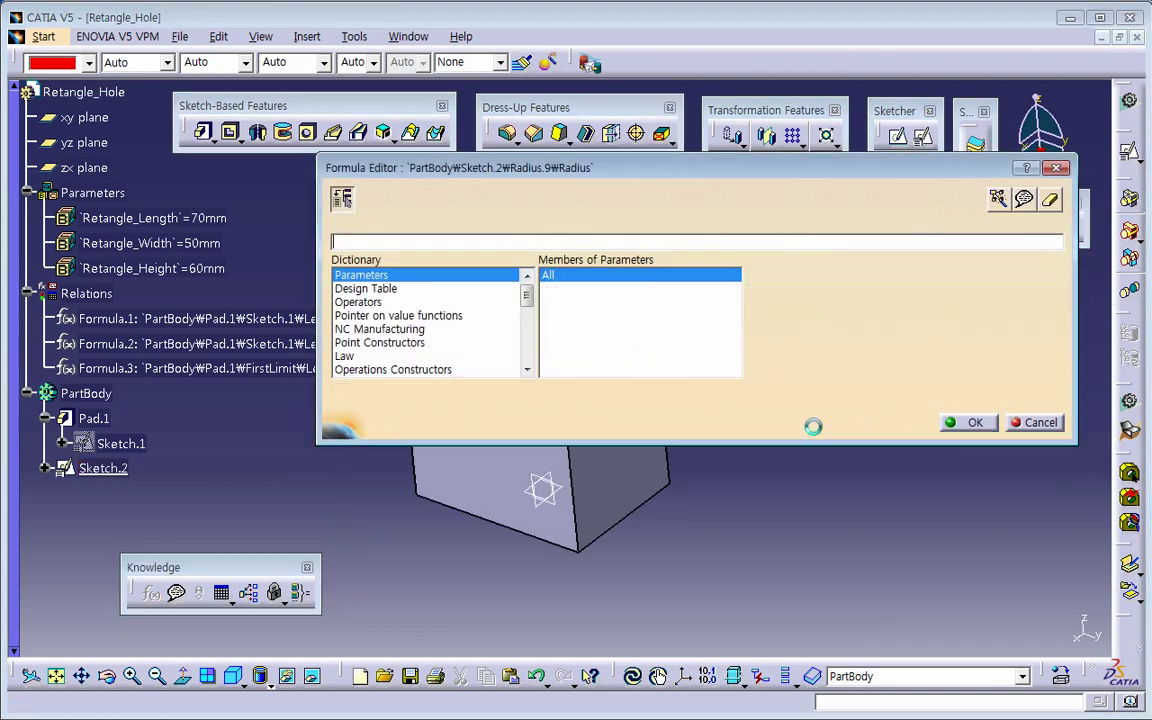
pyautogui.click(1030, 424)
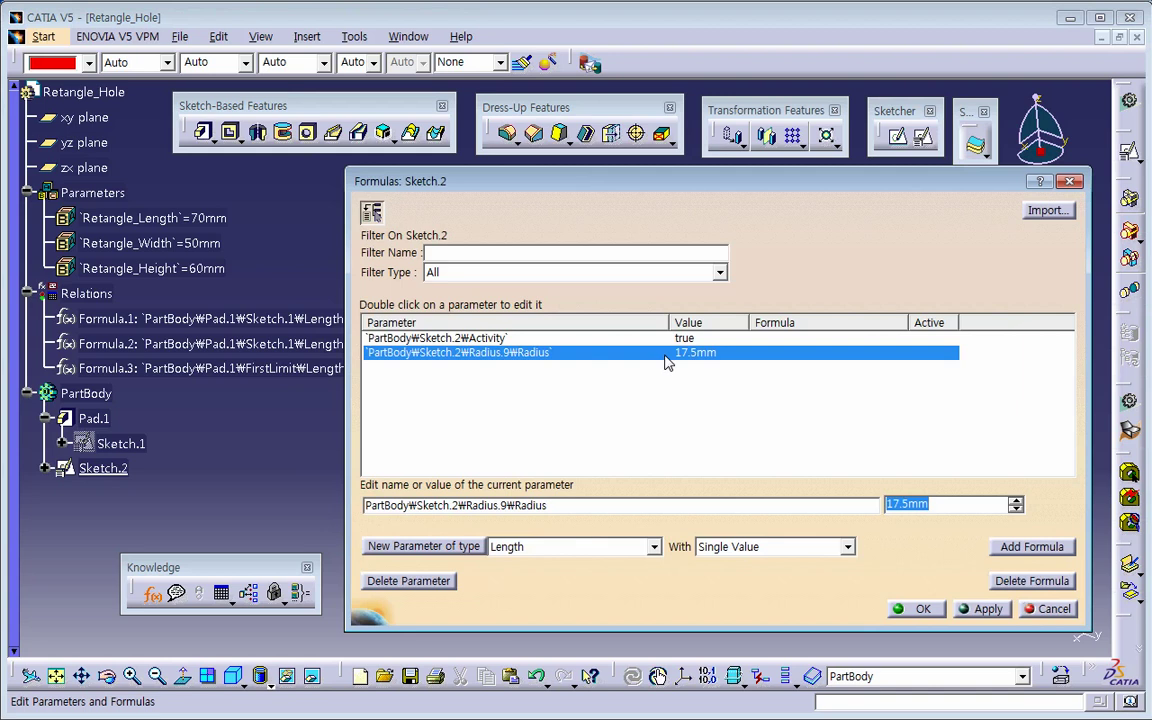
# Add the formula `Retangle_Length` /4 to Sketch.2's circle radius, declining to append the relation to the current Part Body
pyautogui.click(995, 541)
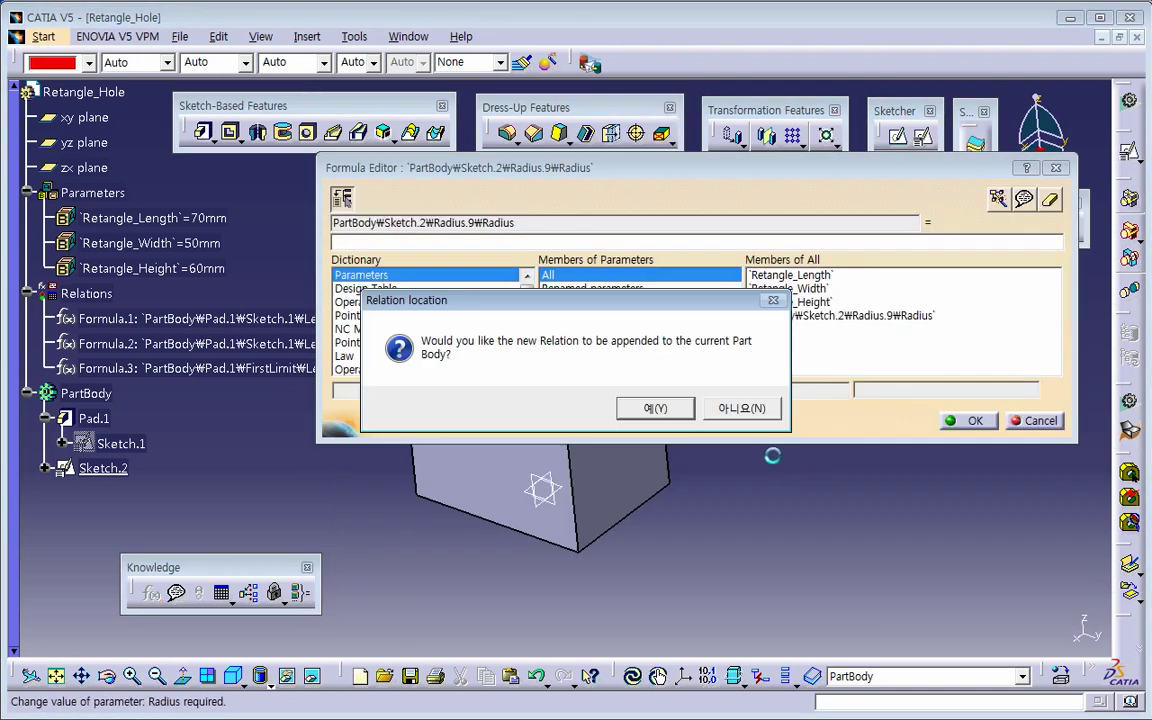
pyautogui.click(740, 408)
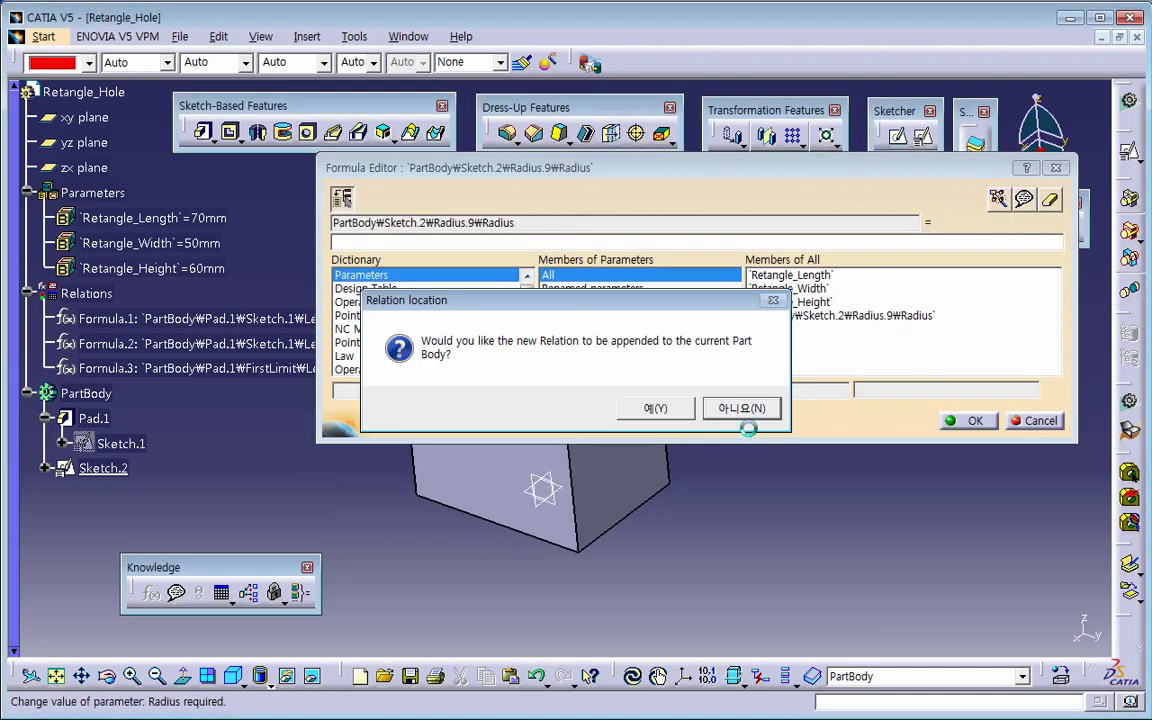
pyautogui.moveTo(772, 444); pyautogui.dragTo(772, 515)
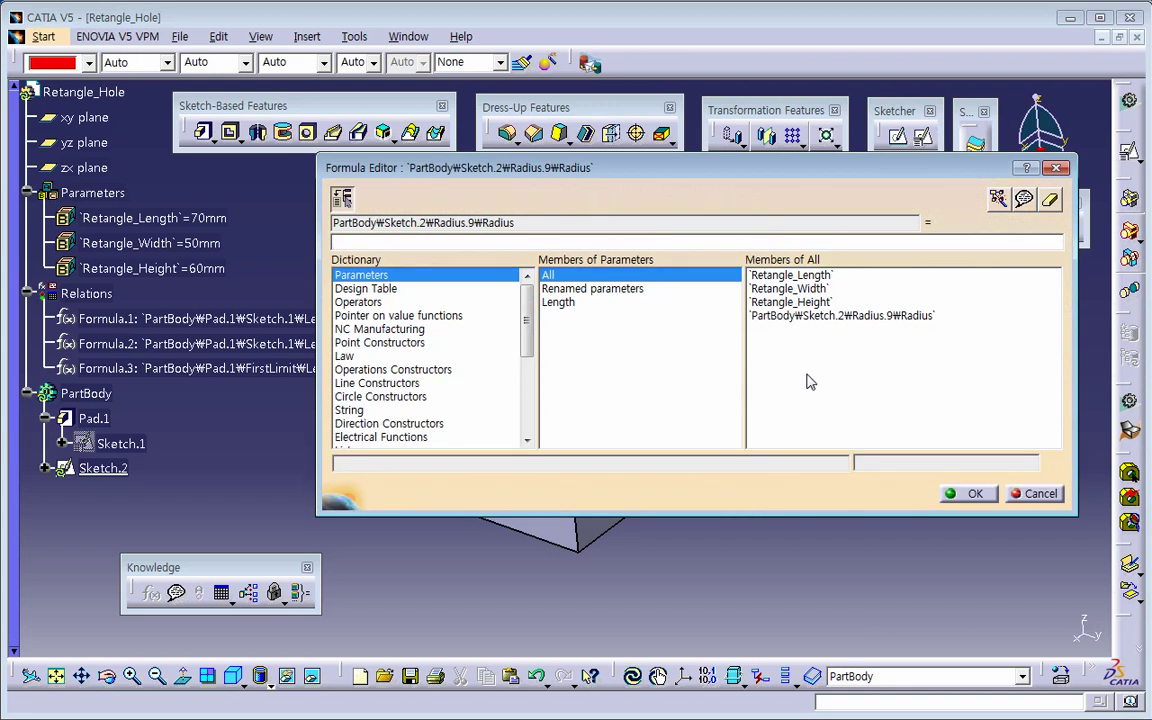
pyautogui.doubleClick(790, 275)
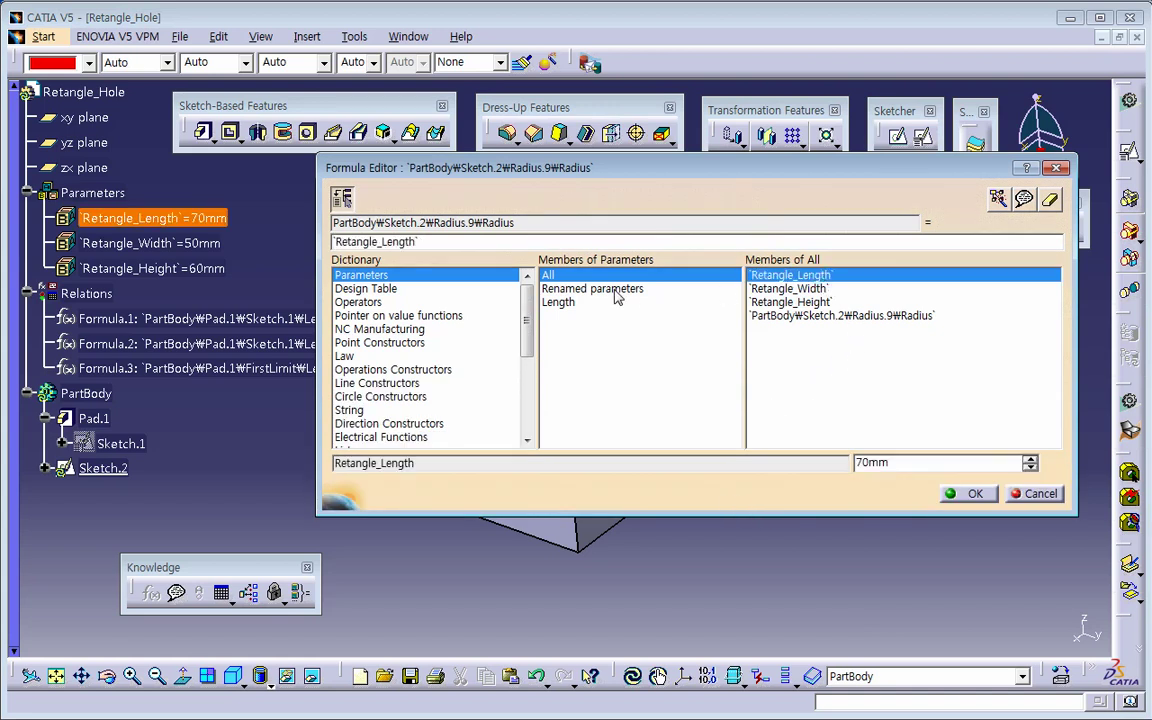
pyautogui.write('/4')
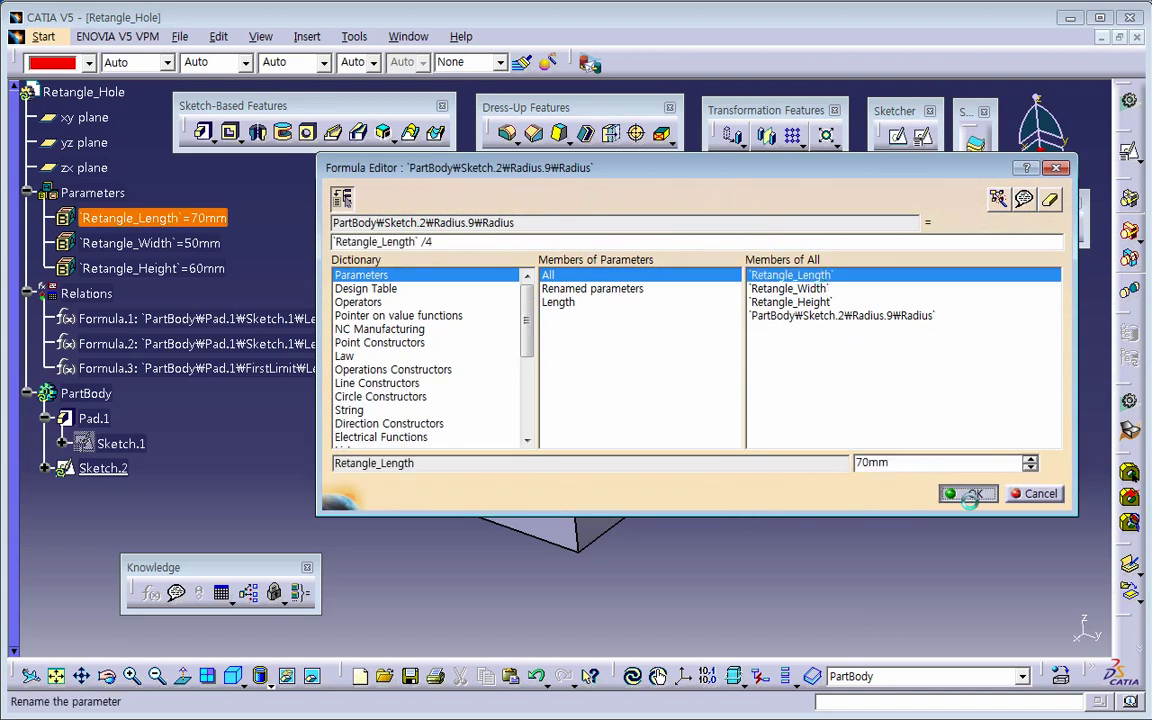
pyautogui.click(970, 493)
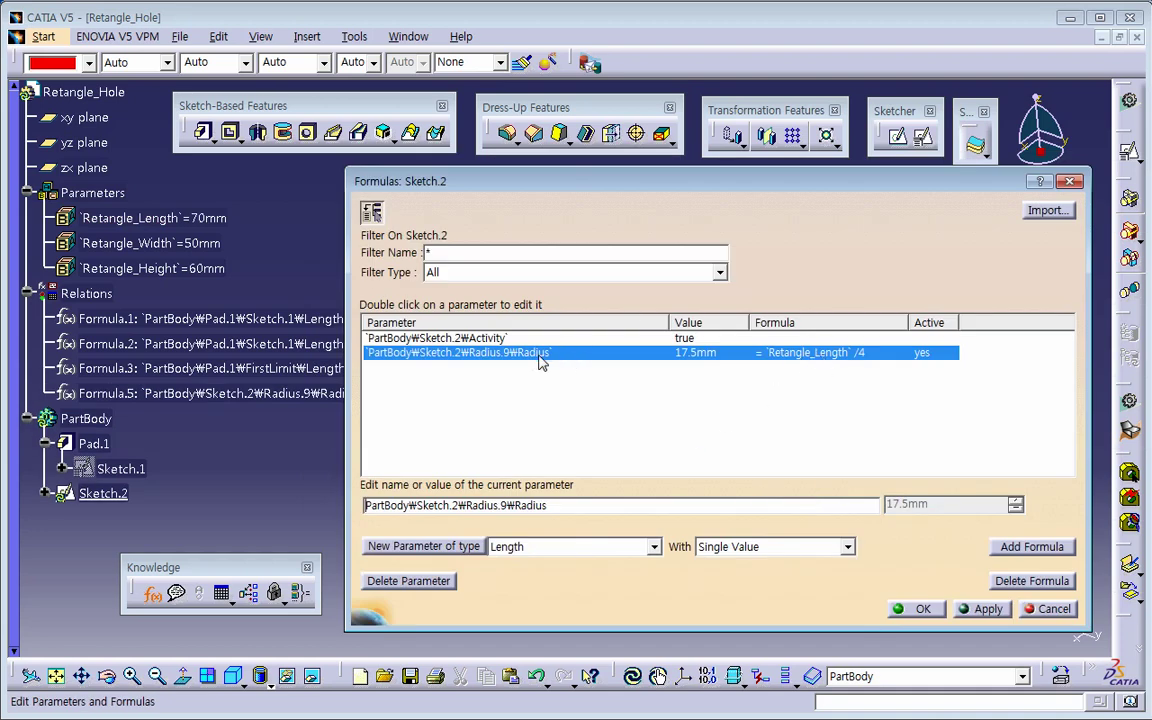
pyautogui.doubleClick(923, 353)
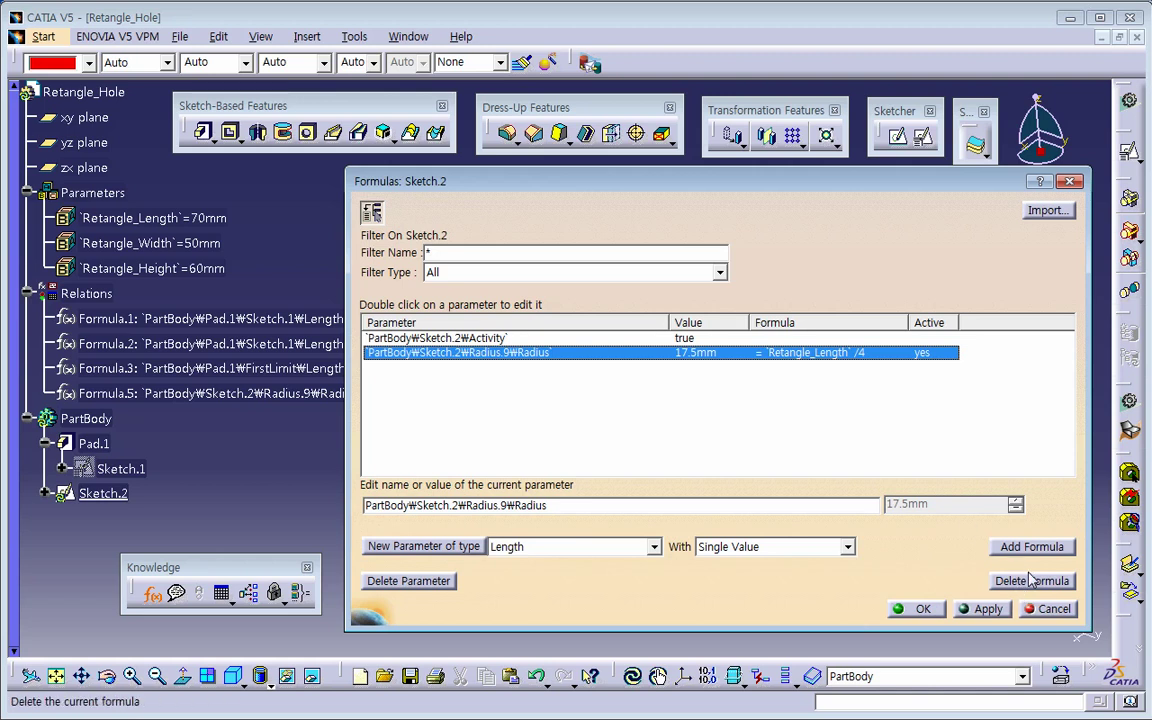
pyautogui.click(922, 609)
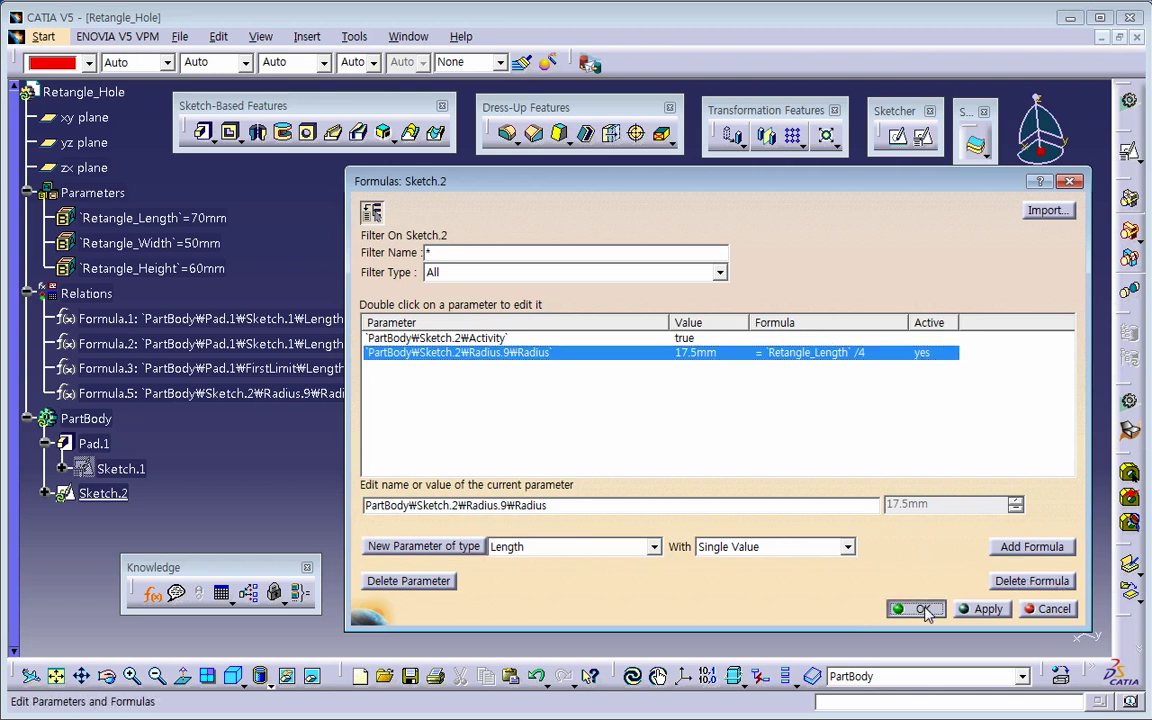
# Deactivate the formula on the circle's radius constraint in Sketch.2 and exit the sketch
pyautogui.scroll(-2, 90, 457)
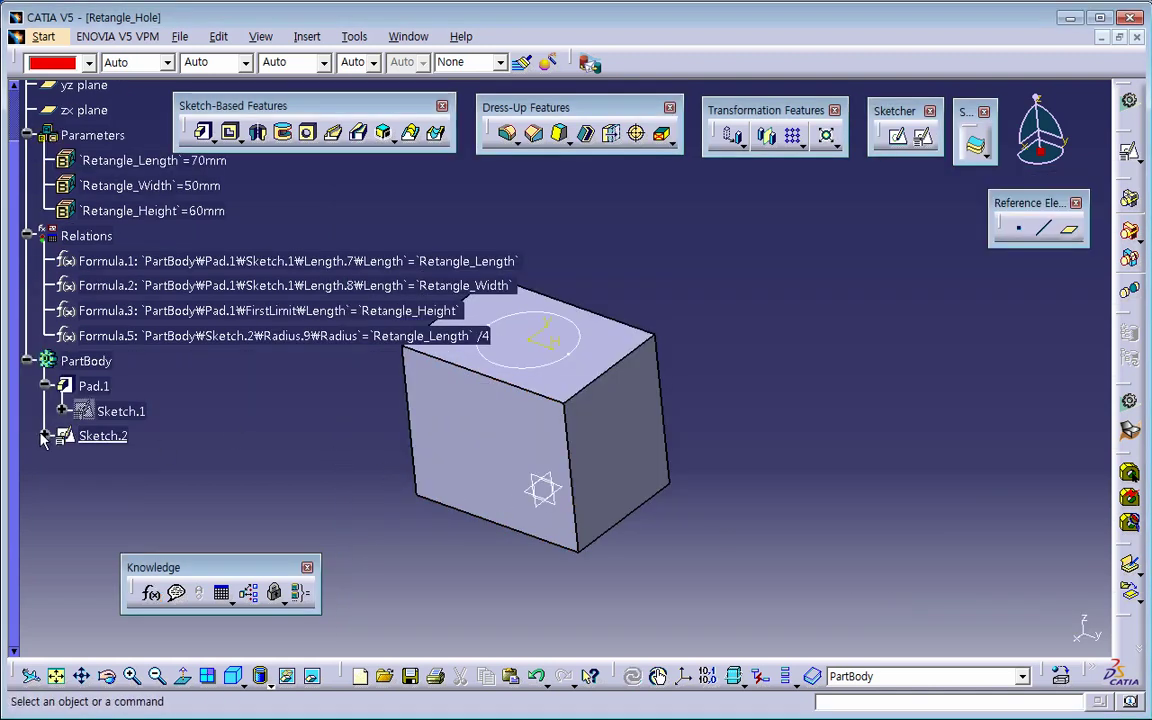
pyautogui.click(45, 437)
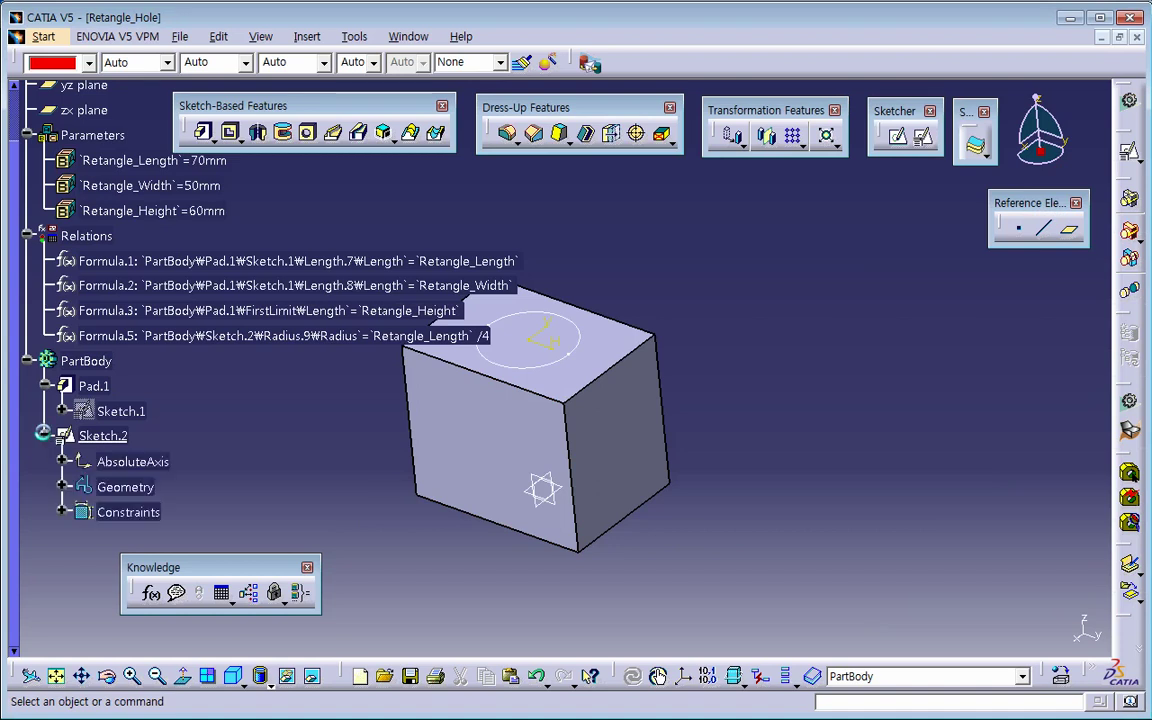
pyautogui.doubleClick(118, 441)
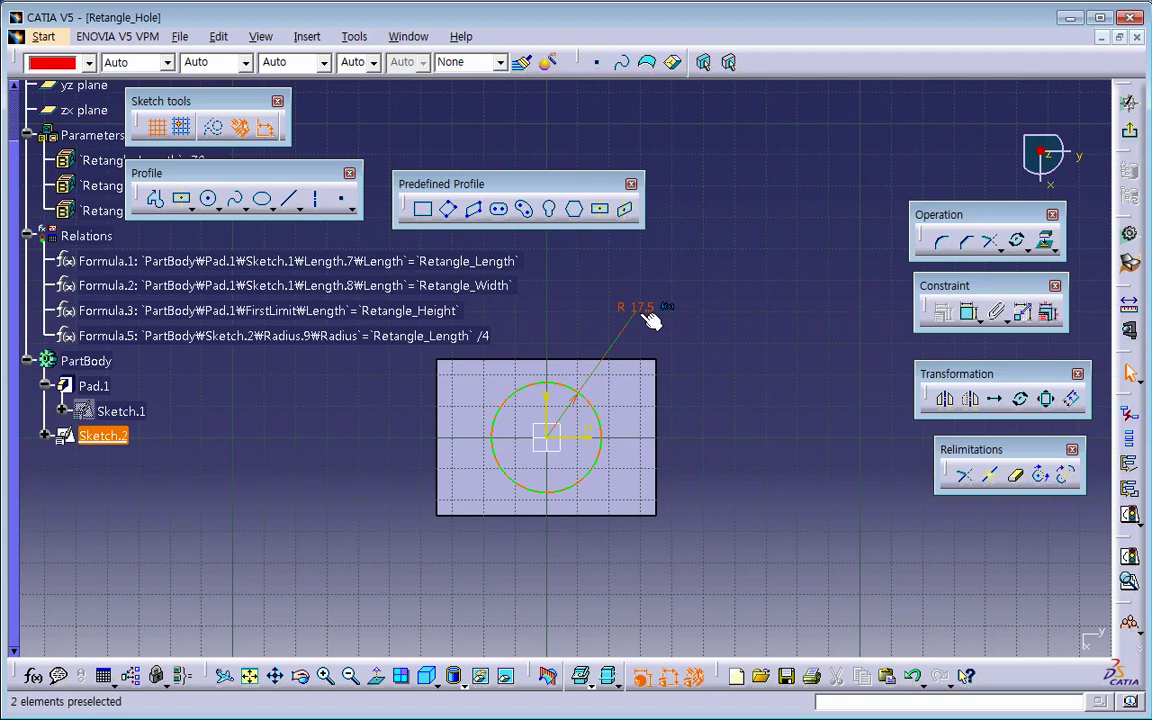
pyautogui.doubleClick(638, 310)
pyautogui.rightClick(783, 461)
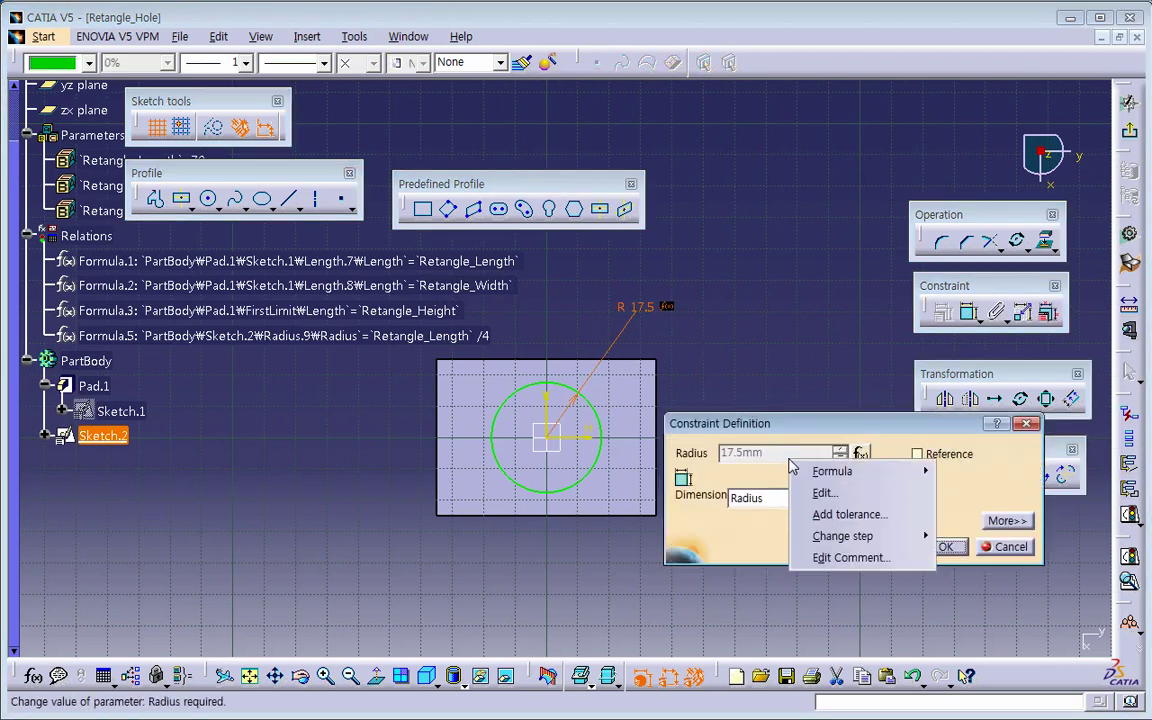
pyautogui.moveTo(878, 471)
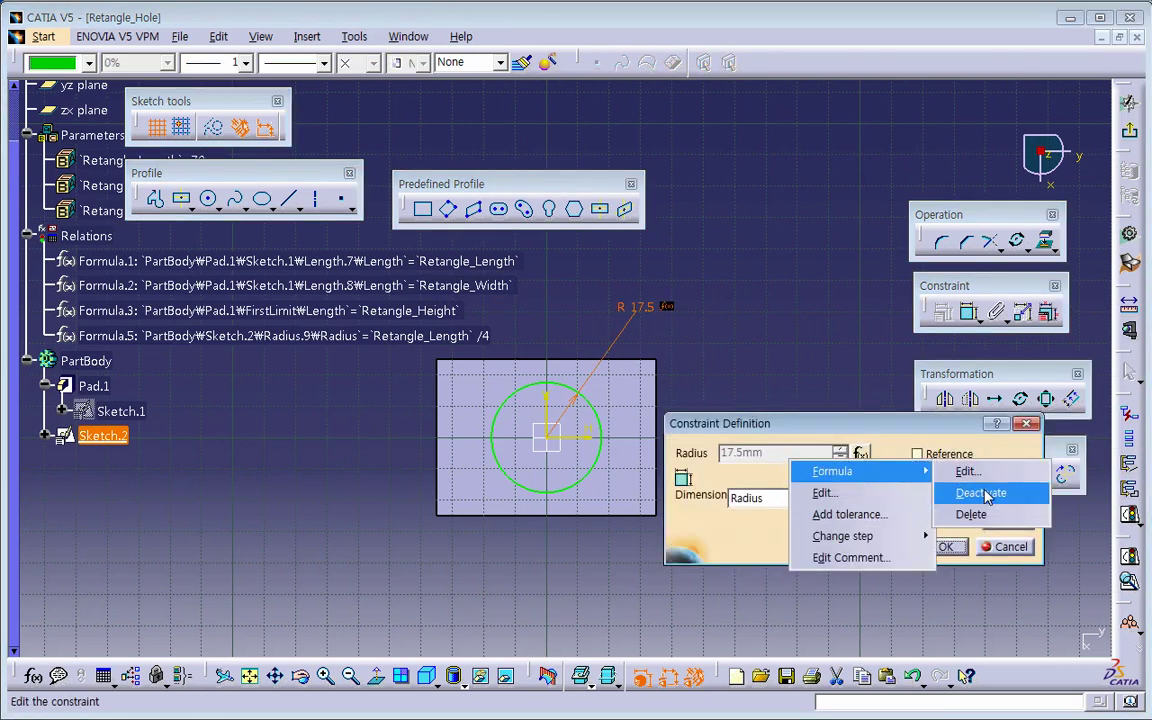
pyautogui.click(975, 492)
pyautogui.click(940, 547)
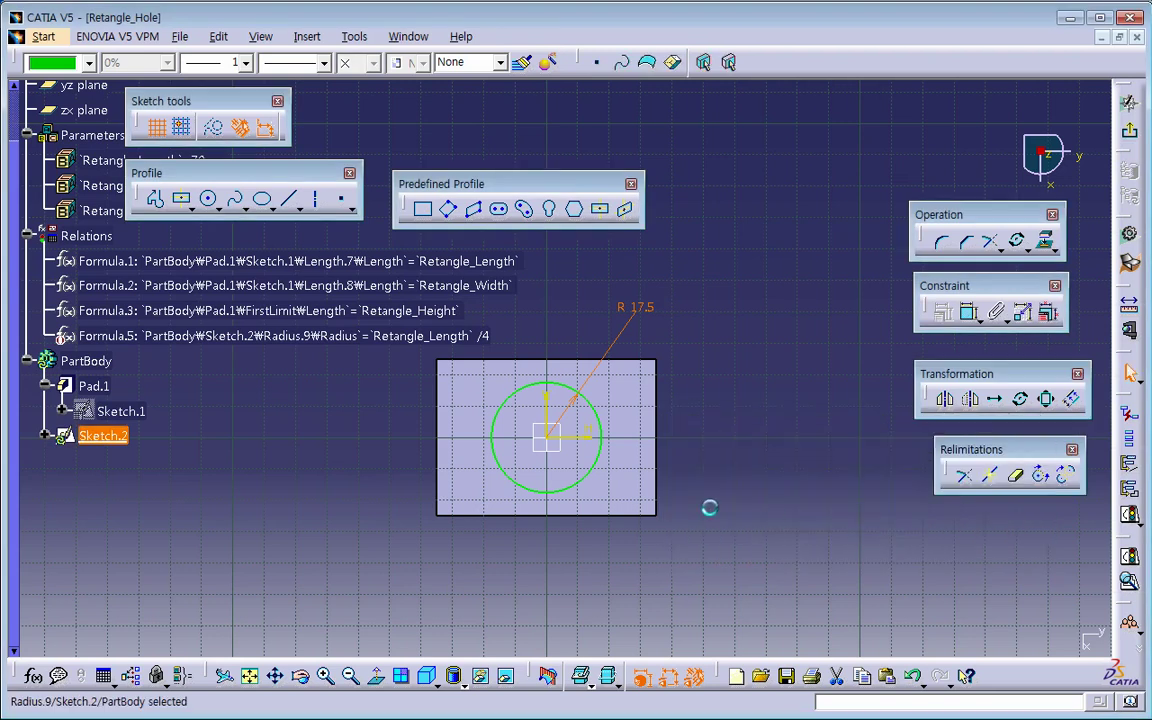
pyautogui.click(1130, 132)
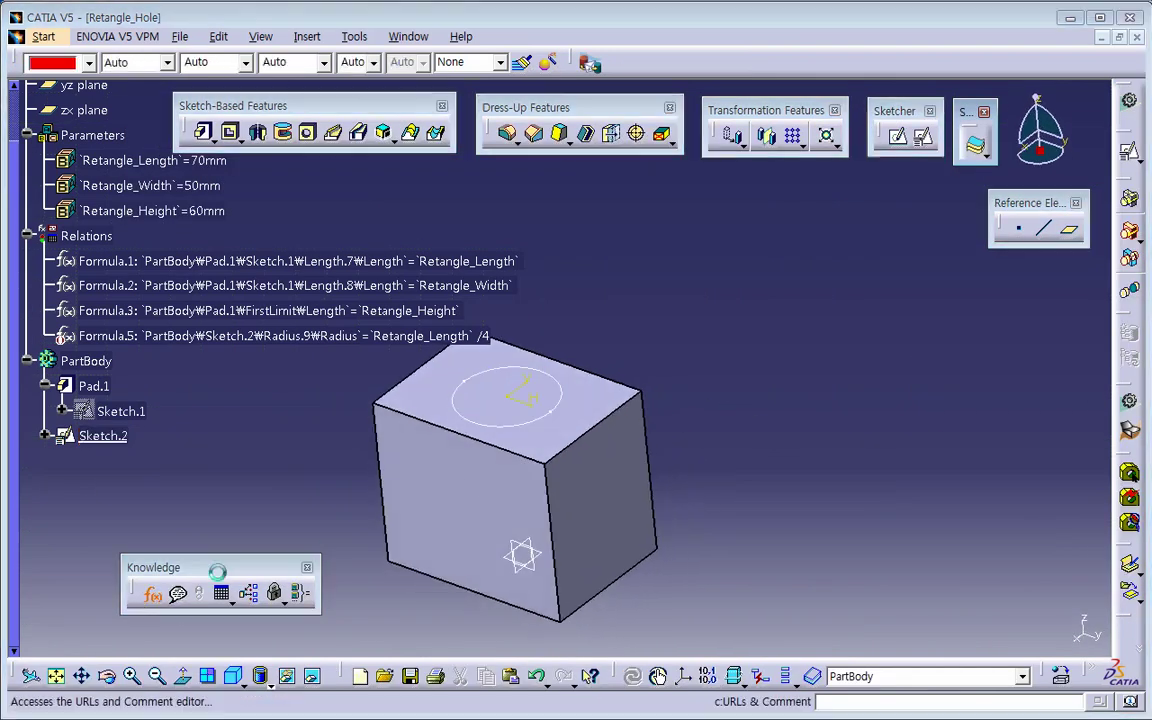
# Check the active status of Sketch.2's radius formula in the Formulas dialog, leaving it without changes
pyautogui.click(151, 594)
pyautogui.click(112, 437)
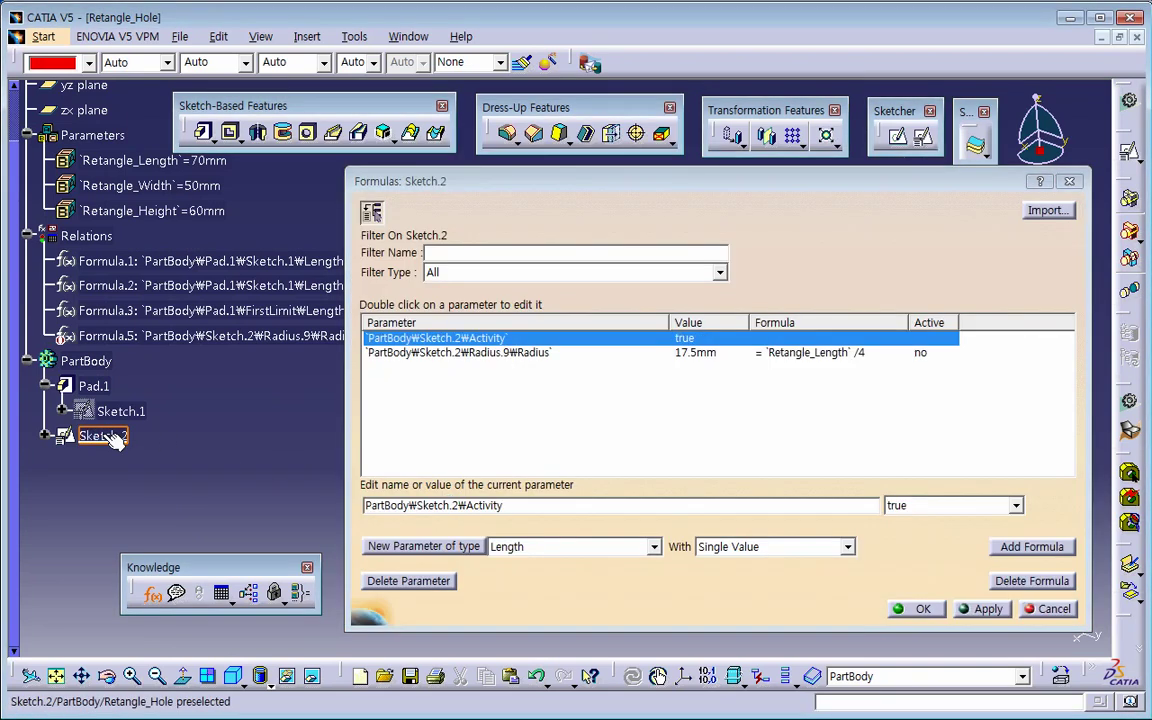
pyautogui.click(920, 355)
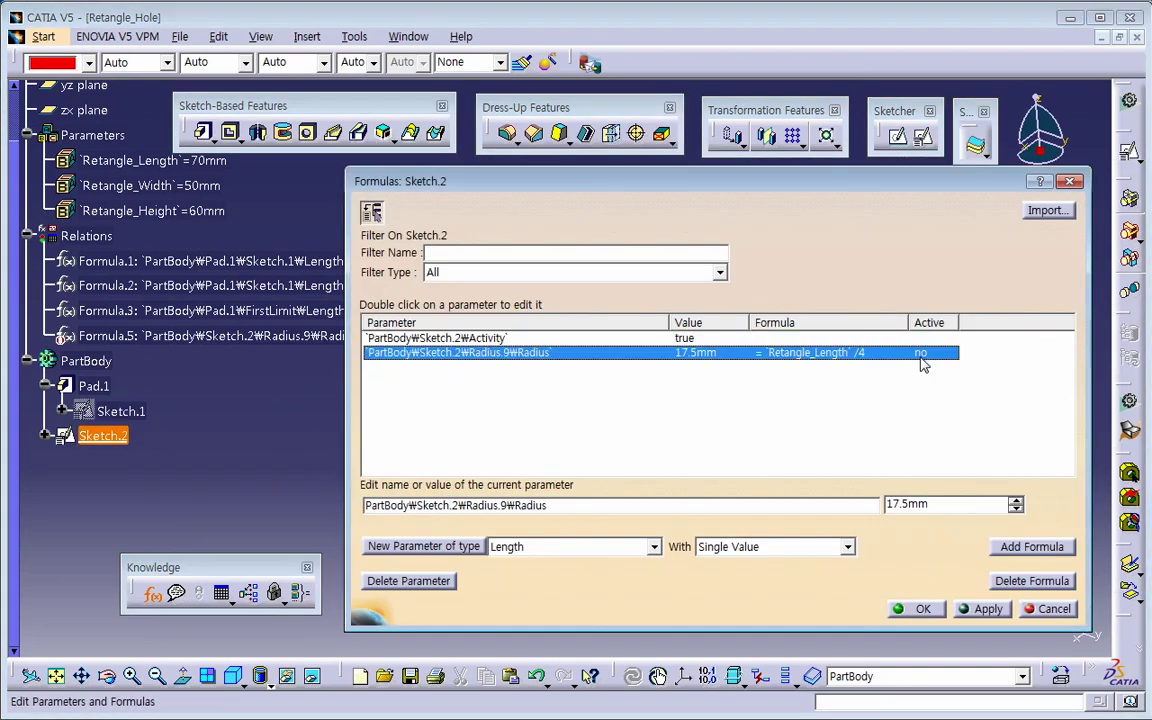
pyautogui.click(915, 608)
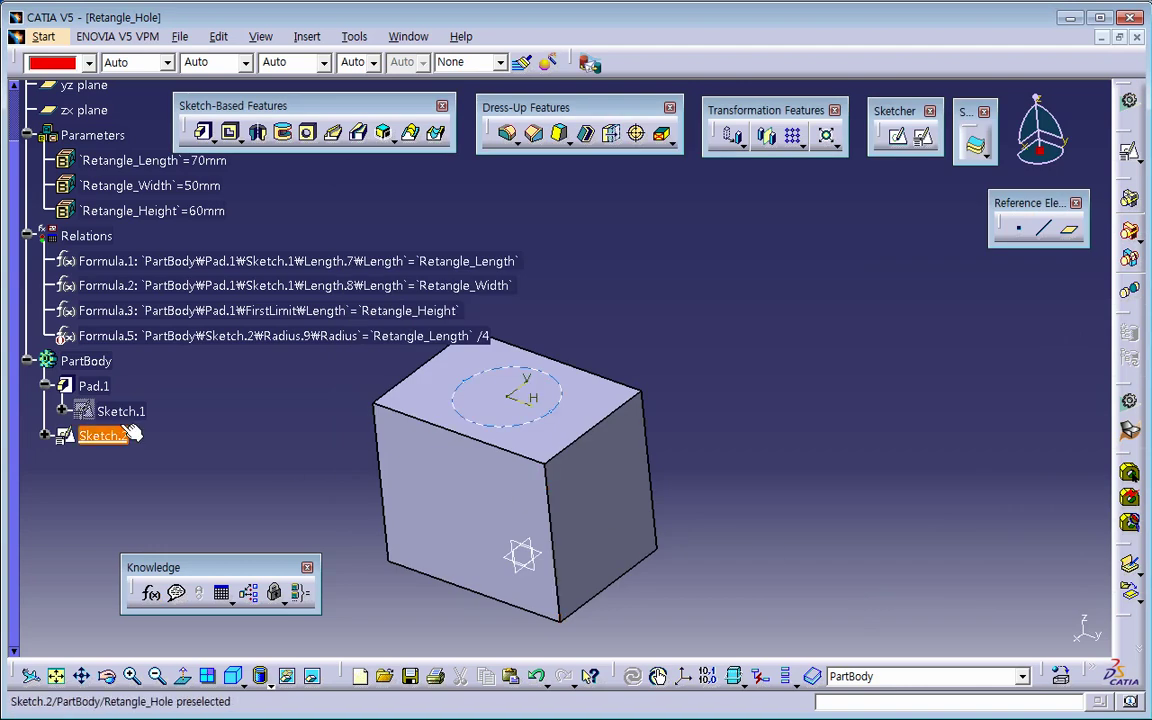
# Reactivate the deactivated formula on the circle's radius constraint in Sketch.2 and exit the sketch
pyautogui.rightClick(100, 437)
pyautogui.click(152, 443)
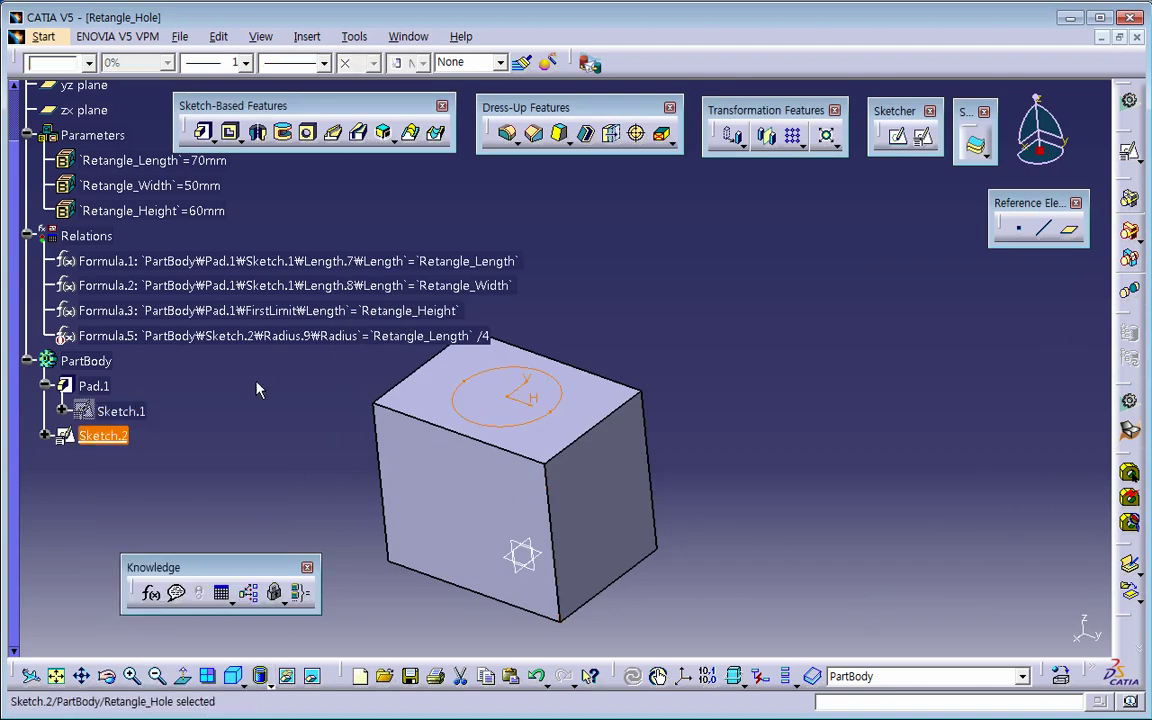
pyautogui.rightClick(112, 263)
pyautogui.moveTo(267, 628)
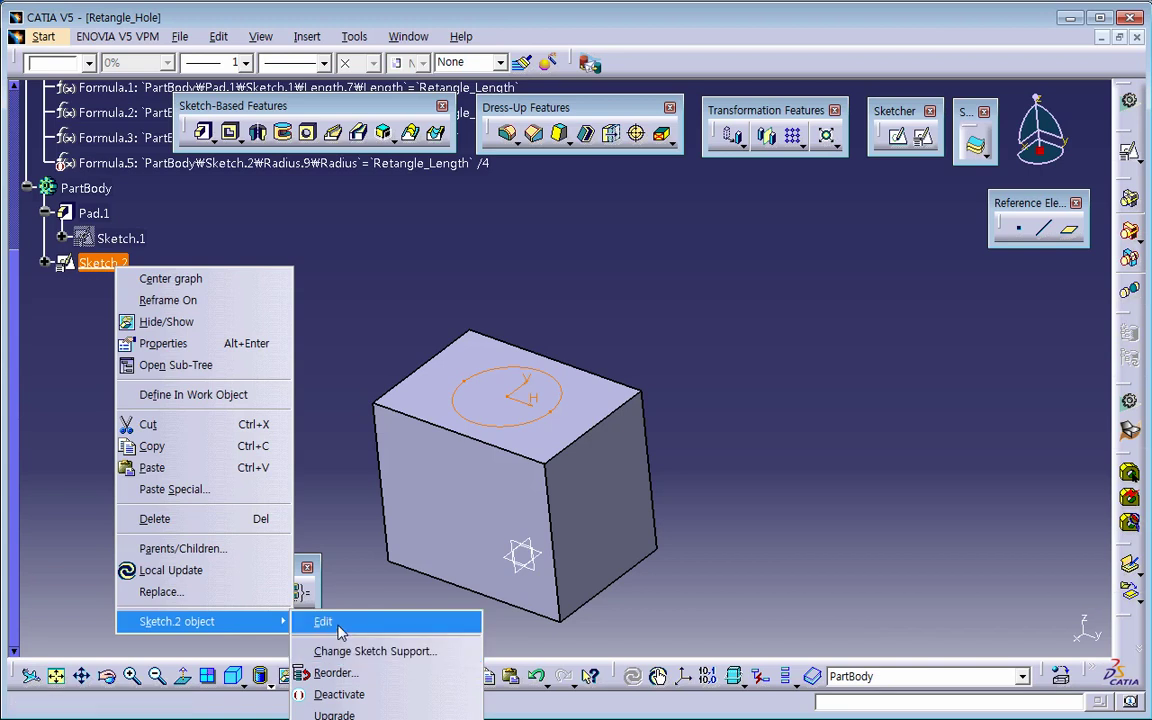
pyautogui.click(340, 632)
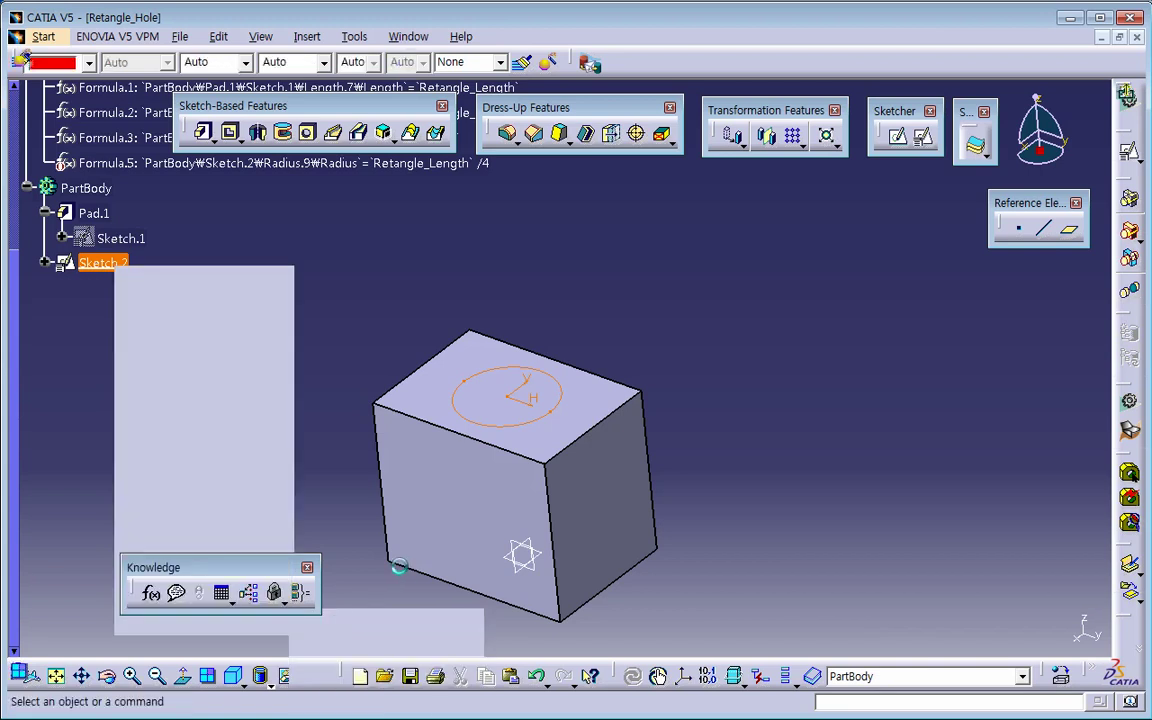
pyautogui.doubleClick(636, 307)
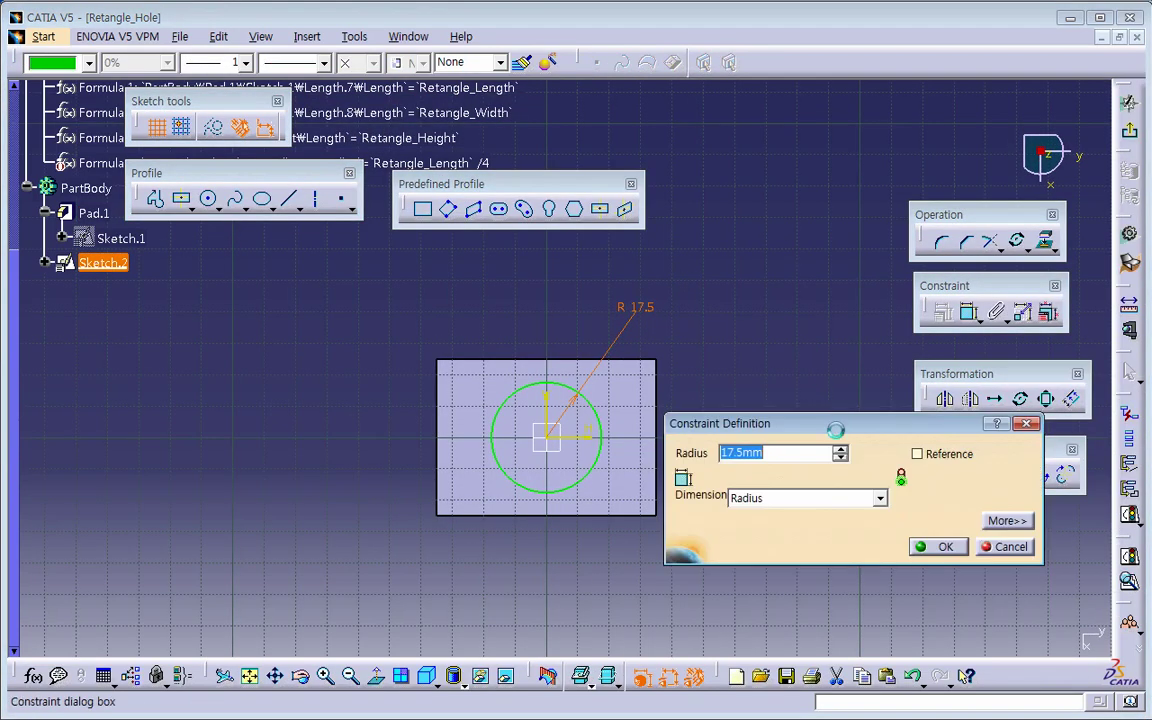
pyautogui.rightClick(818, 455)
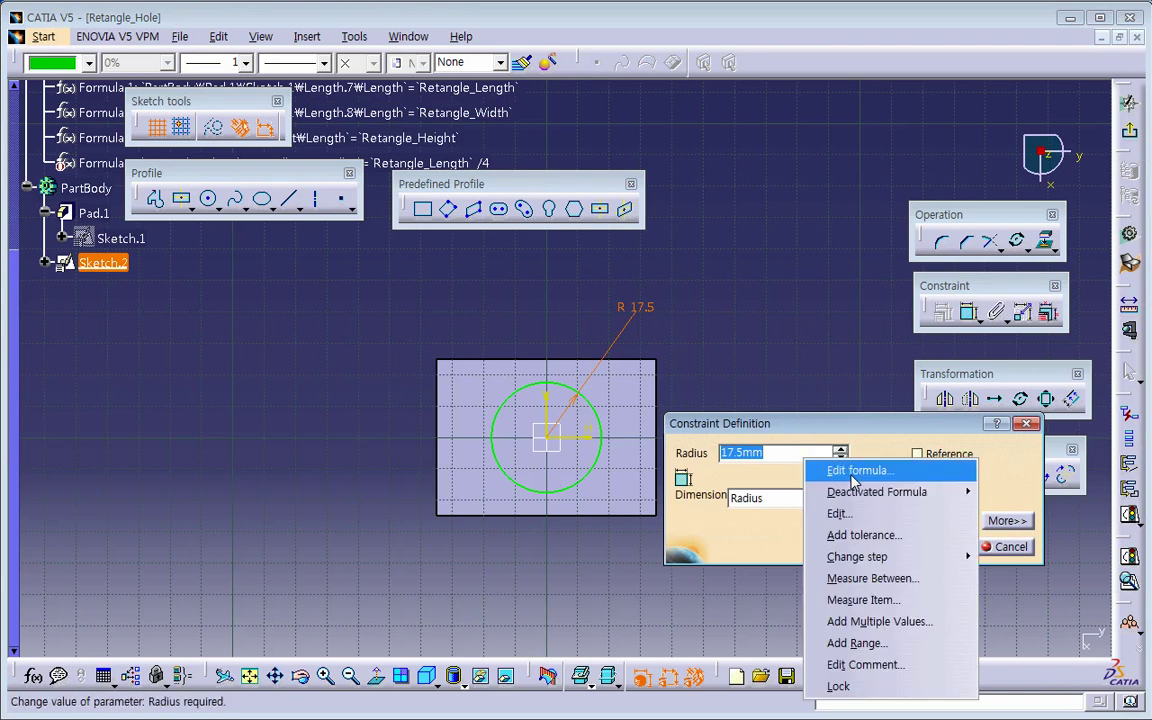
pyautogui.moveTo(866, 499)
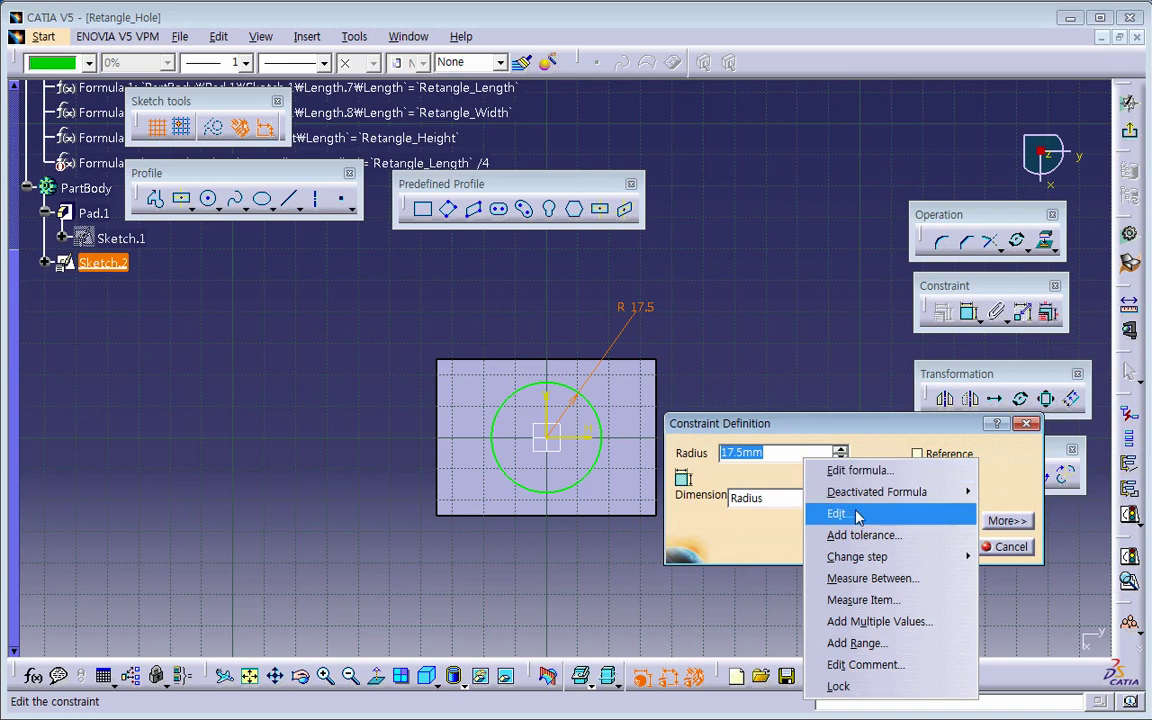
pyautogui.click(1000, 511)
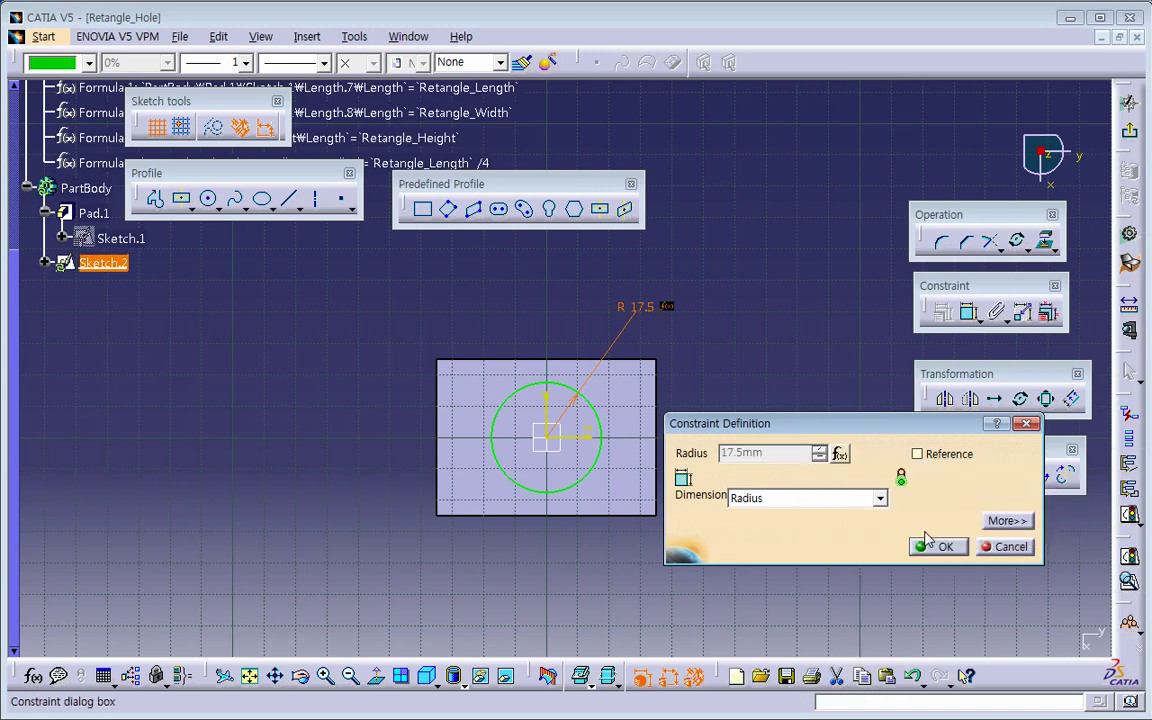
pyautogui.click(940, 546)
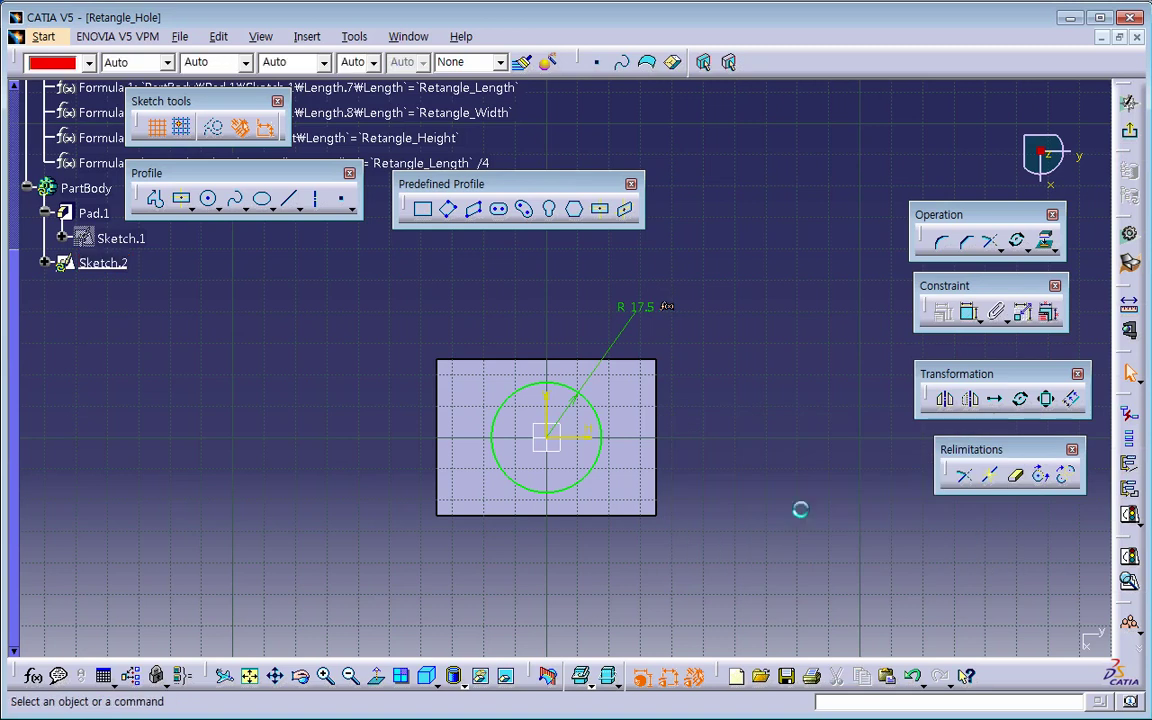
pyautogui.click(1130, 131)
# Cut a pocket through the block from the Sketch.2 circle with the Up to next limit
pyautogui.moveTo(650, 460); pyautogui.dragTo(633, 366, button='middle')
pyautogui.click(267, 347)
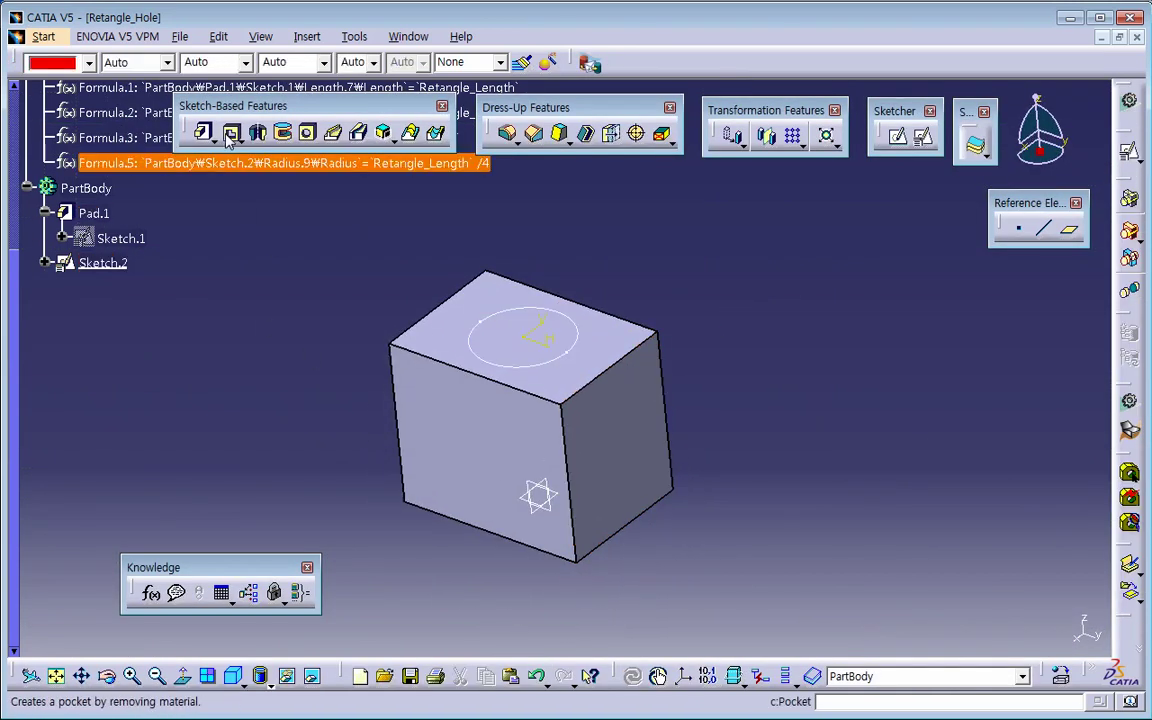
pyautogui.click(230, 138)
pyautogui.click(538, 330)
pyautogui.click(800, 317)
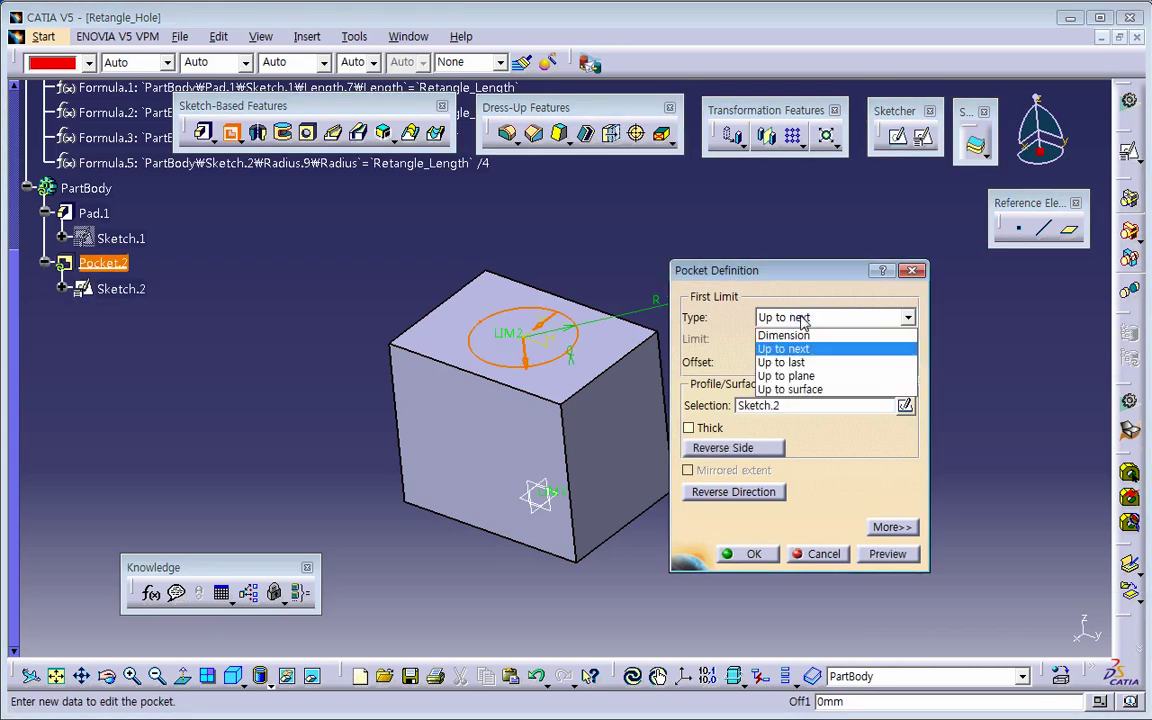
pyautogui.click(785, 348)
pyautogui.click(757, 558)
pyautogui.moveTo(746, 501); pyautogui.dragTo(676, 525, button='middle')
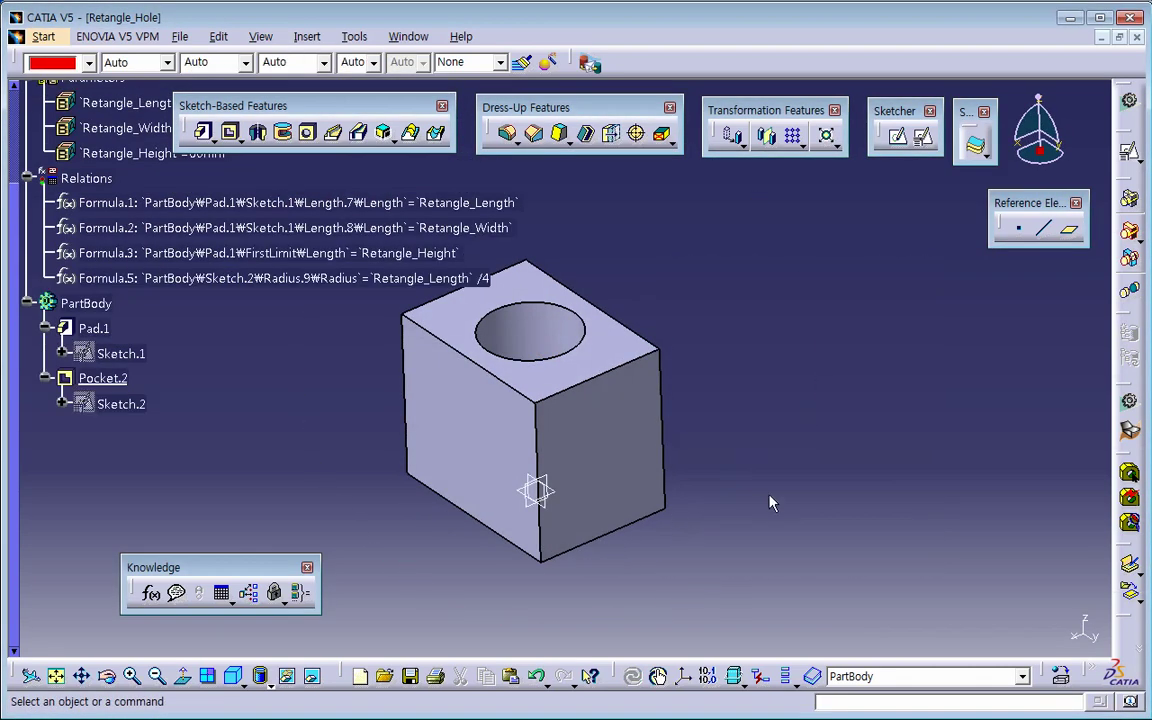
# Deactivate Pocket.2 together with its aggregated elements
pyautogui.moveTo(770, 503); pyautogui.dragTo(799, 505, button='middle')
pyautogui.rightClick(100, 378)
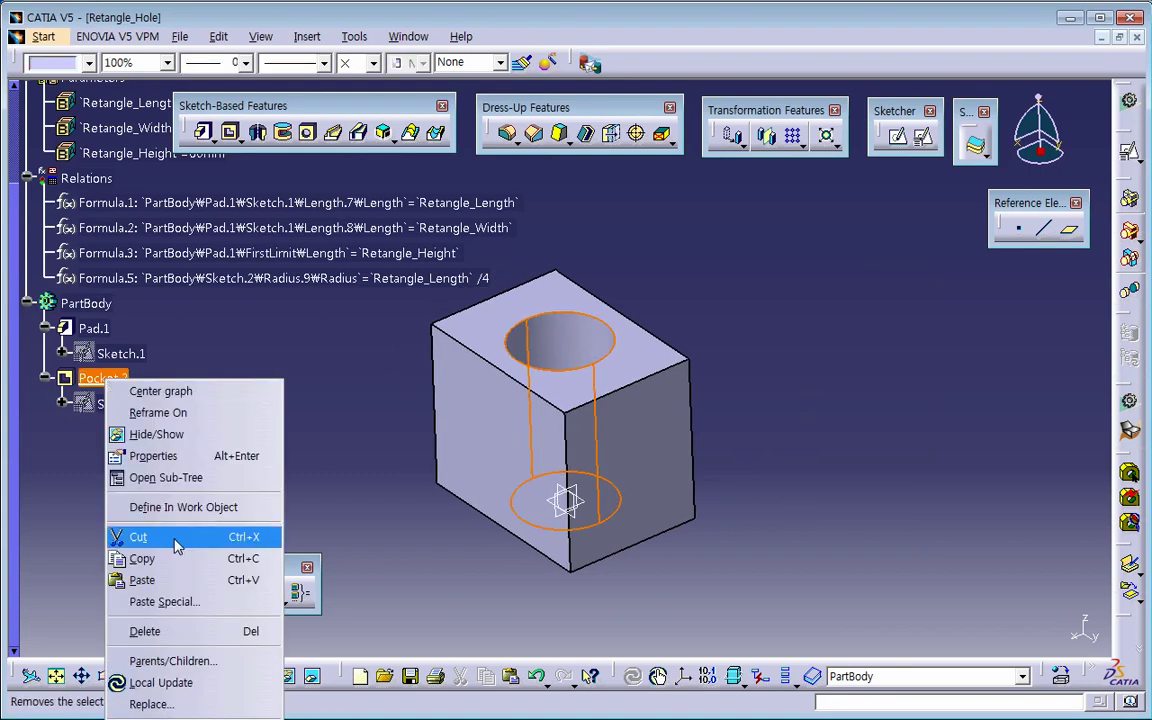
pyautogui.click(160, 391)
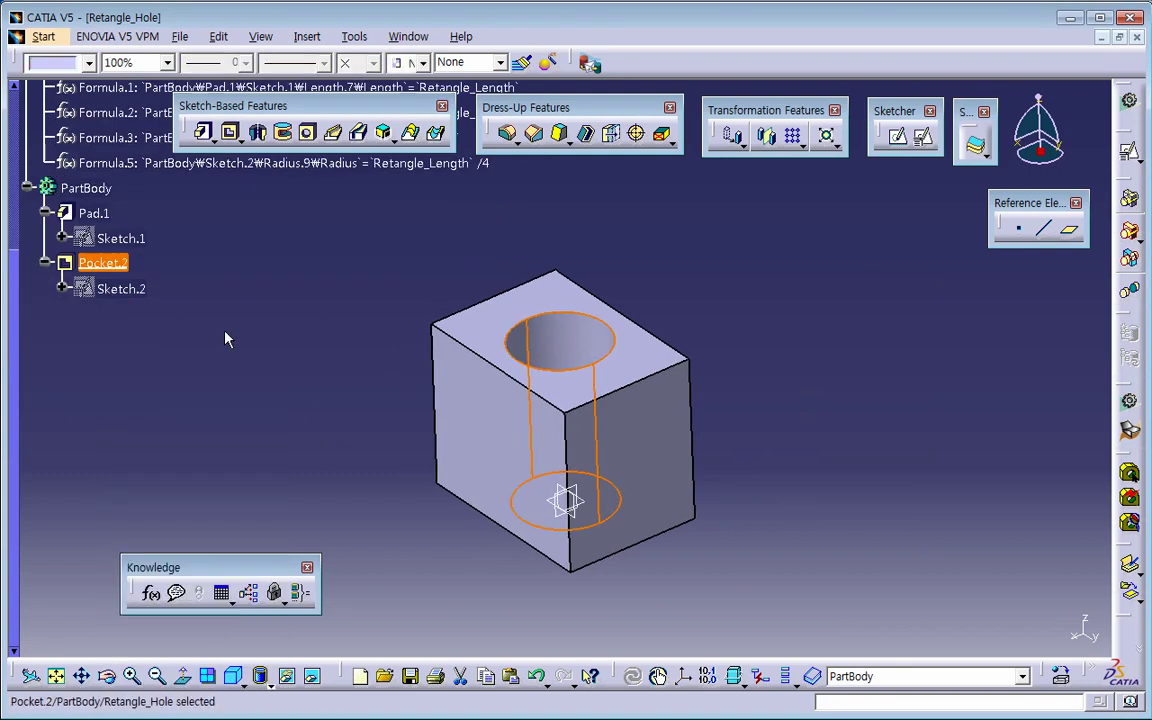
pyautogui.rightClick(128, 265)
pyautogui.moveTo(250, 611)
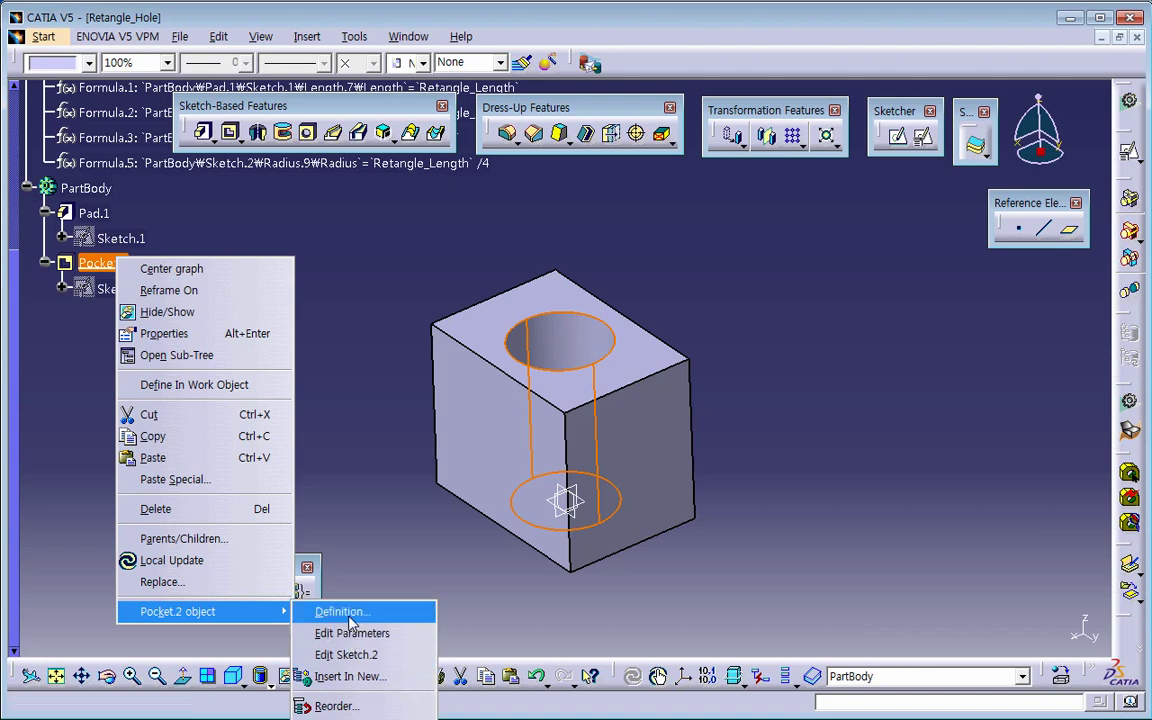
pyautogui.click(340, 716)
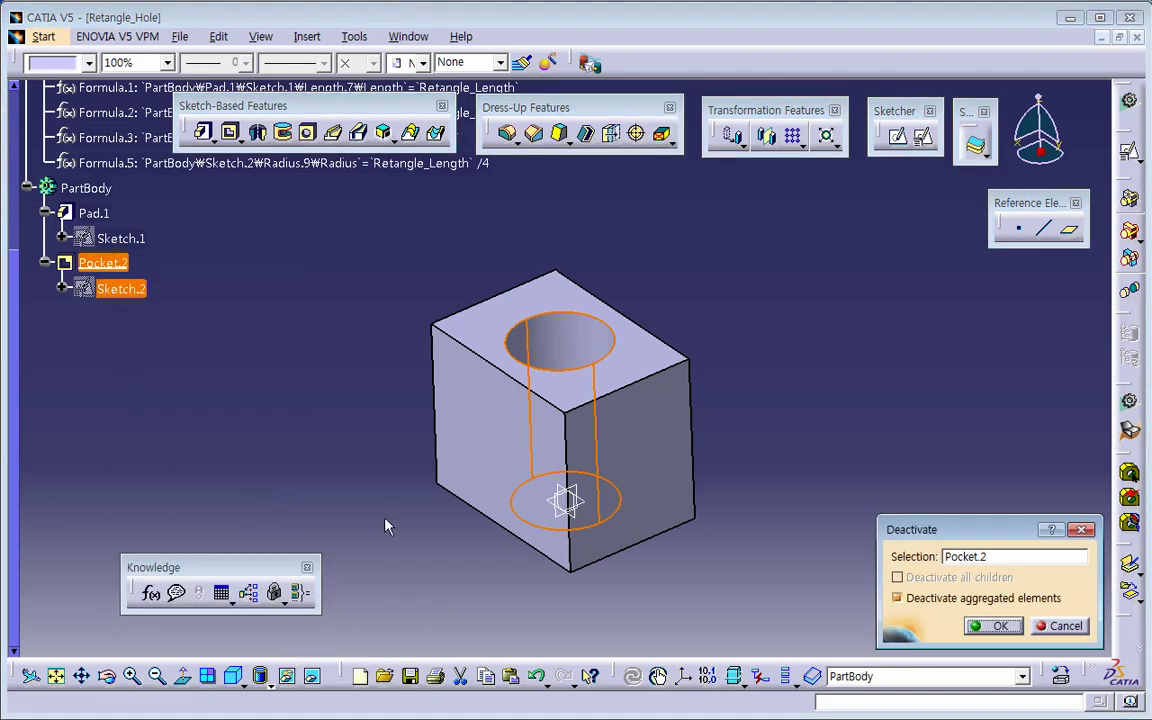
pyautogui.click(995, 627)
# Start a hole on the block's top face and set its extension to Up To Next
pyautogui.moveTo(349, 464); pyautogui.dragTo(406, 500, button='middle')
pyautogui.click(308, 132)
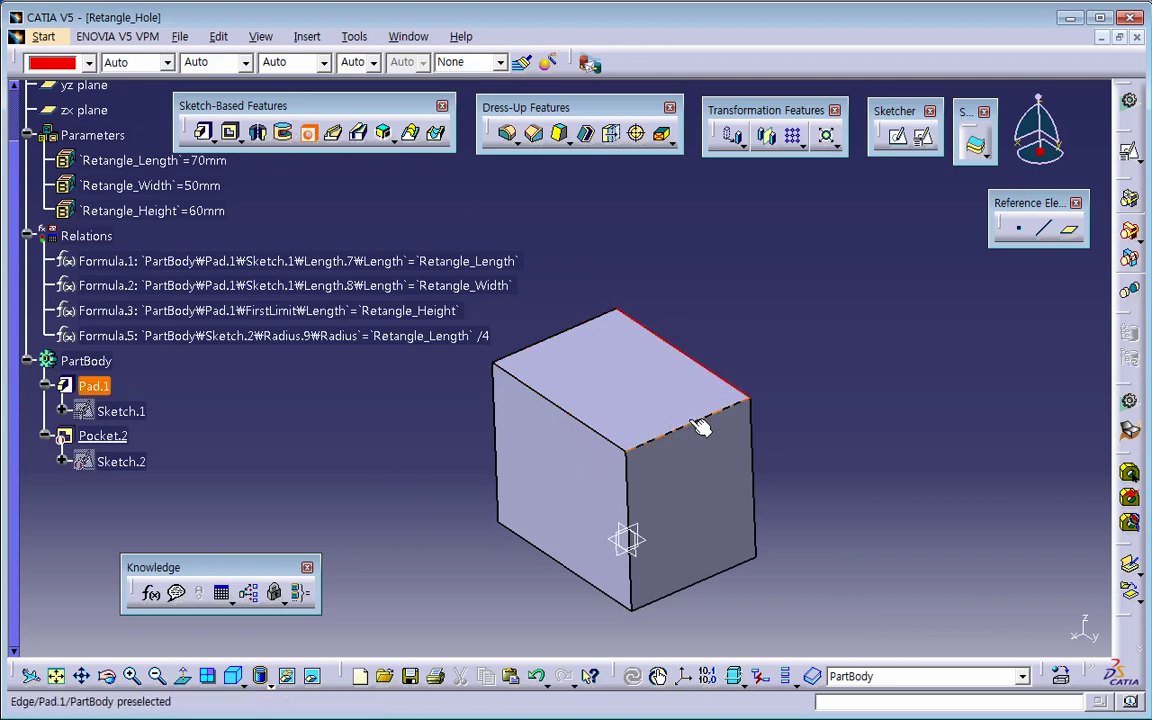
pyautogui.click(638, 383)
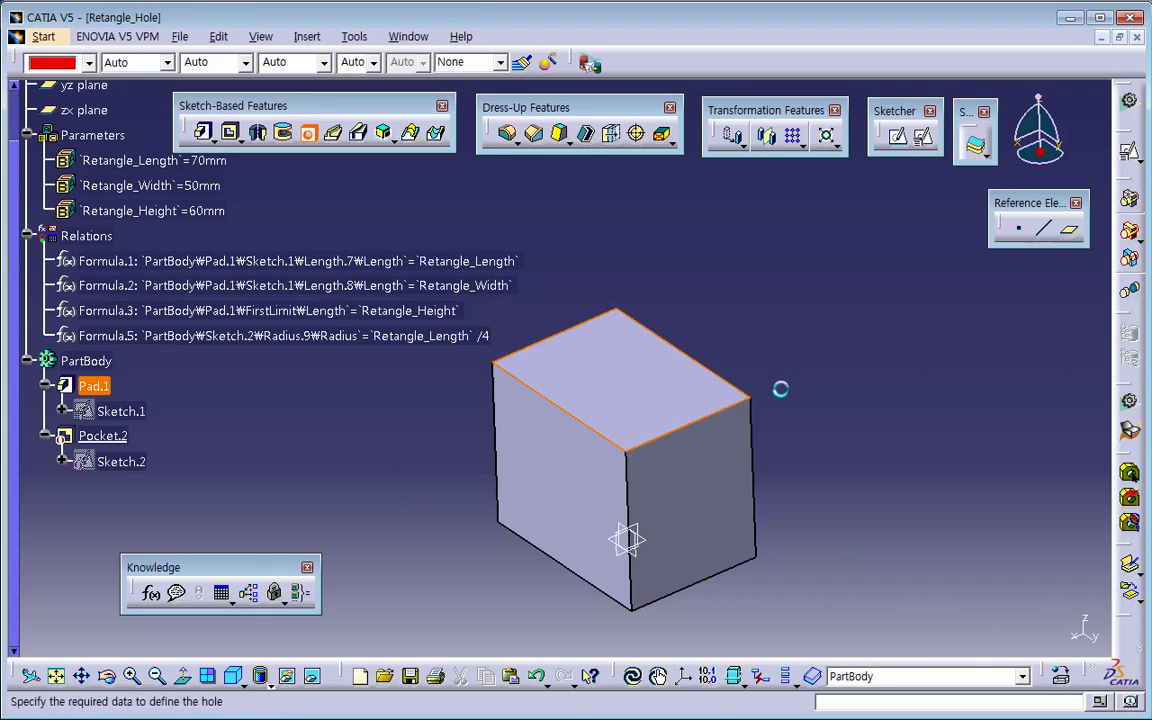
pyautogui.moveTo(860, 272); pyautogui.dragTo(861, 257)
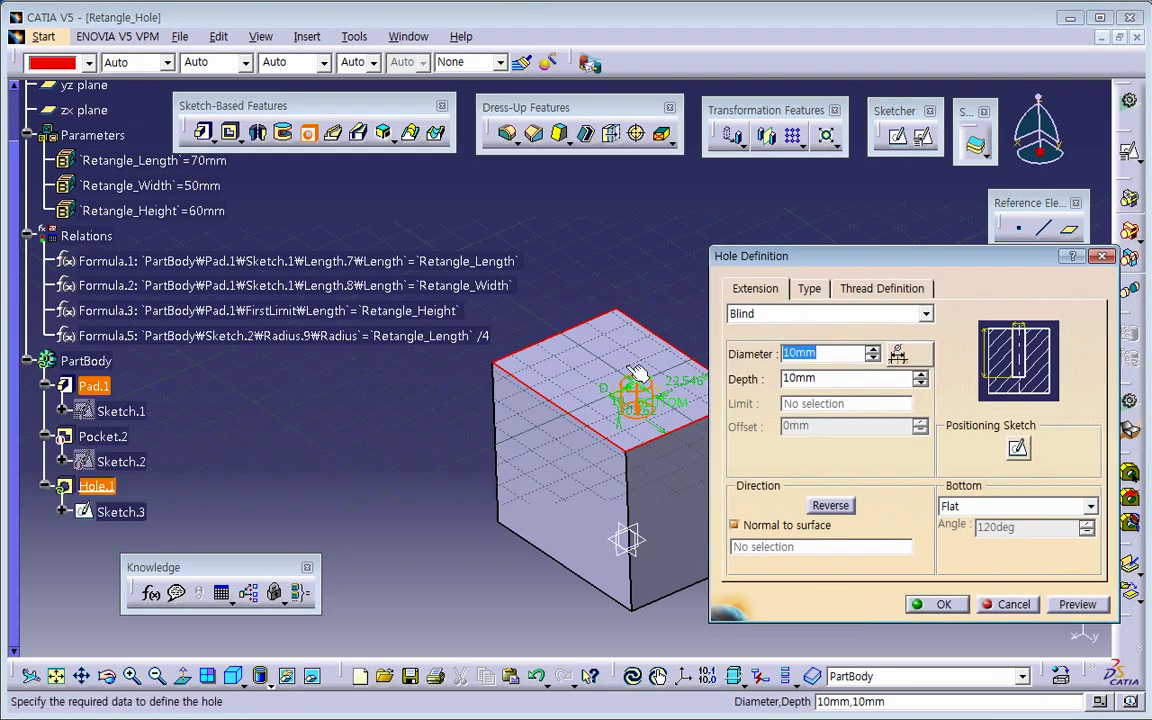
pyautogui.moveTo(693, 345); pyautogui.dragTo(620, 345, button='middle')
pyautogui.doubleClick(823, 353)
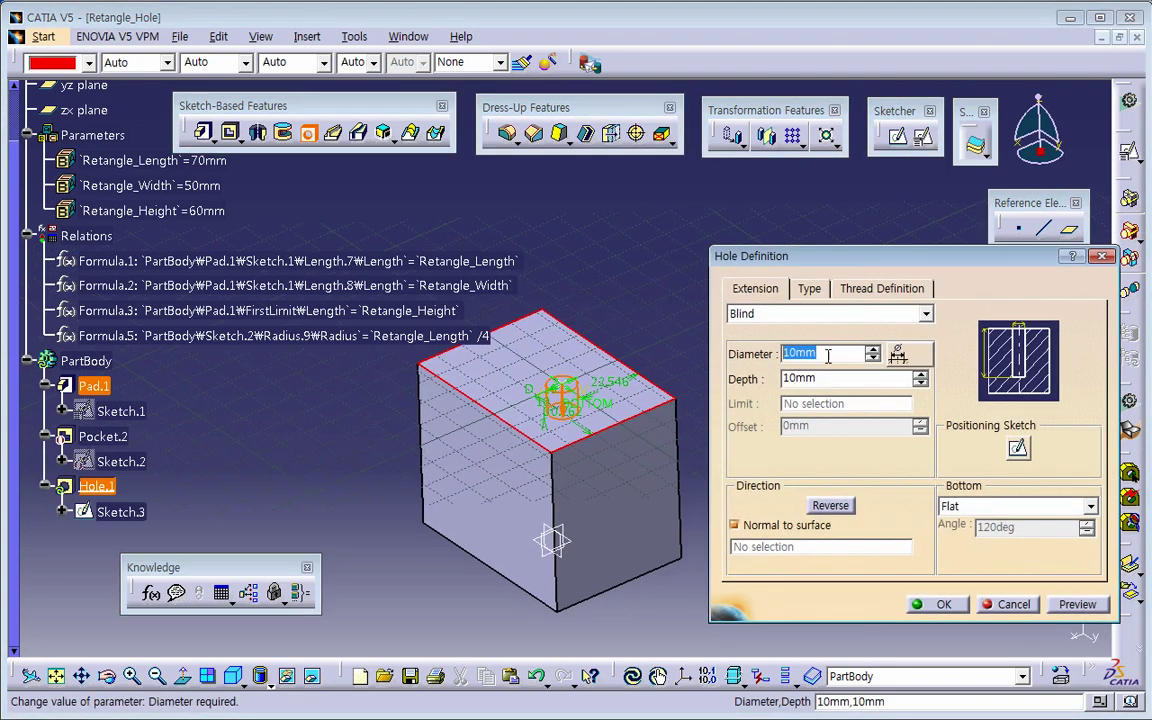
pyautogui.click(805, 314)
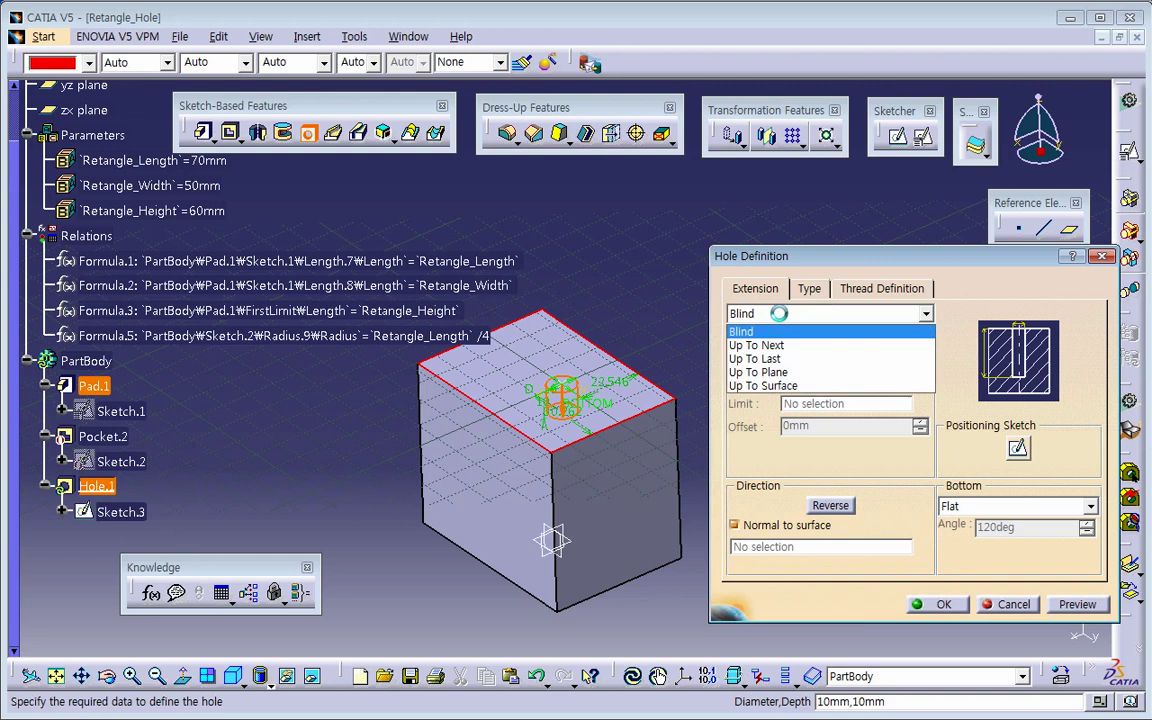
pyautogui.click(756, 345)
# Add the formula `Retangle_Length` *1/4 to the hole's diameter, declining to append the relation to the current Part Body
pyautogui.doubleClick(810, 353)
pyautogui.rightClick(813, 353)
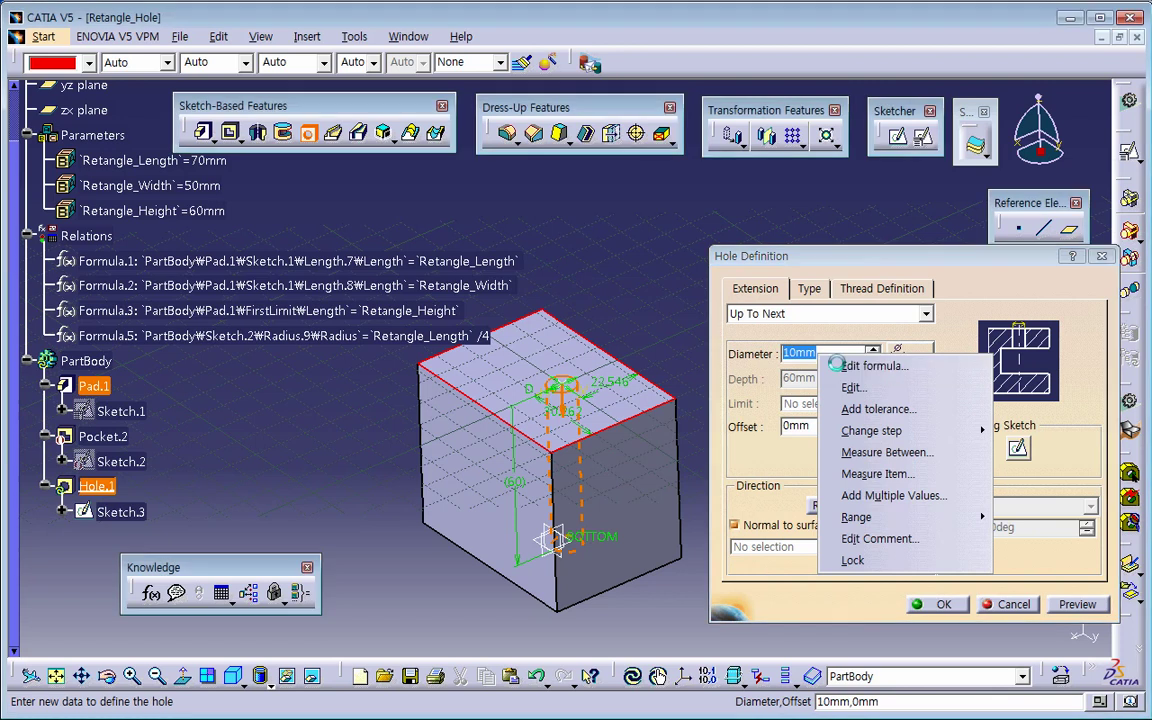
pyautogui.click(862, 366)
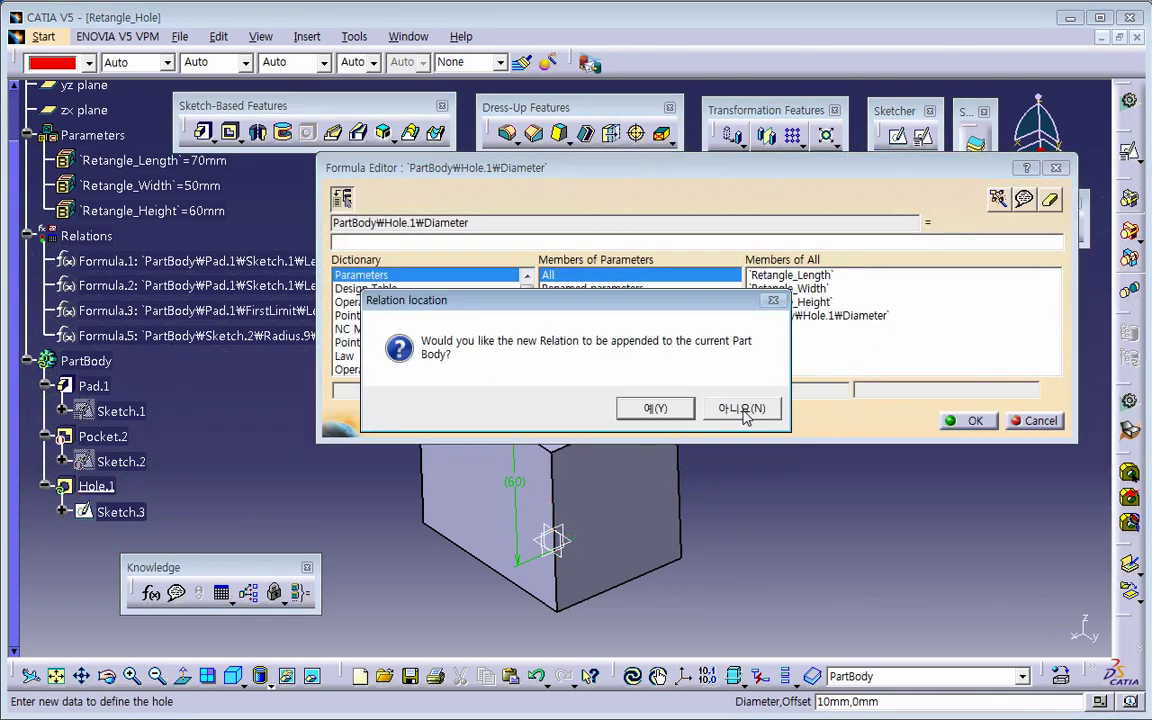
pyautogui.click(743, 410)
pyautogui.doubleClick(822, 280)
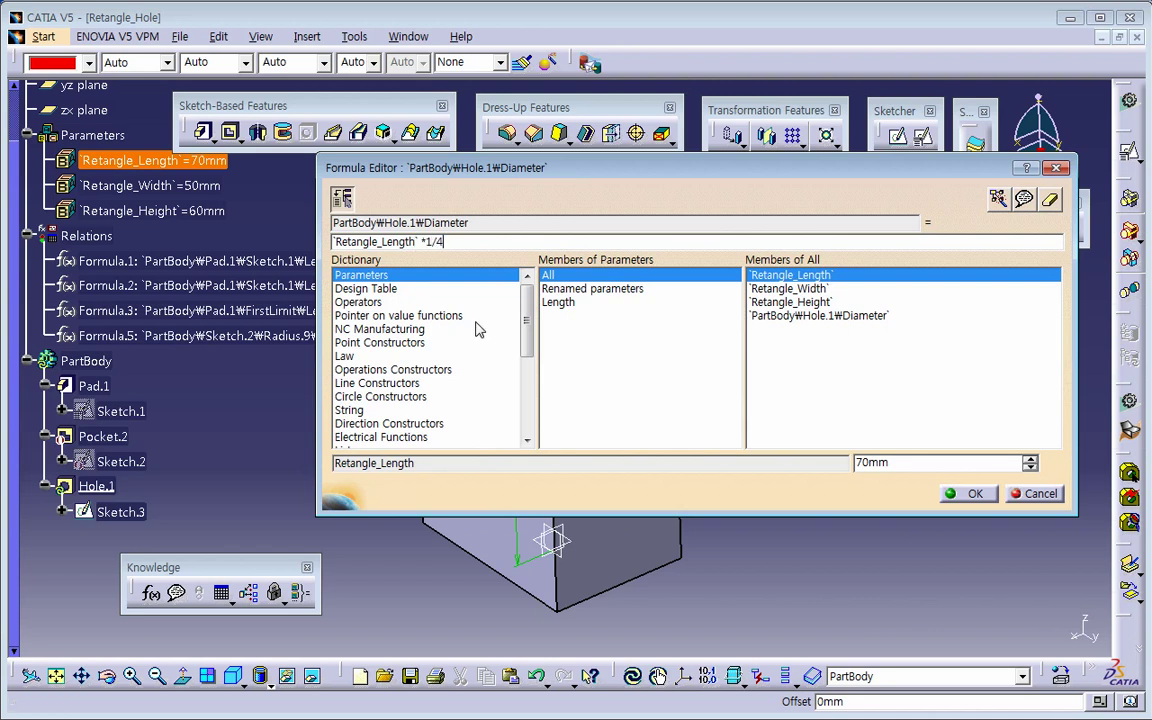
pyautogui.click(965, 493)
# Try to add a formula based on `Retangle_Width` to the hole's Offset.10 constraint, declining to append the relation to the current Part Body
pyautogui.moveTo(685, 468)
pyautogui.mouseDown(button='middle')
pyautogui.moveTo(597, 470)
pyautogui.moveTo(615, 420)
pyautogui.mouseUp(button='middle')
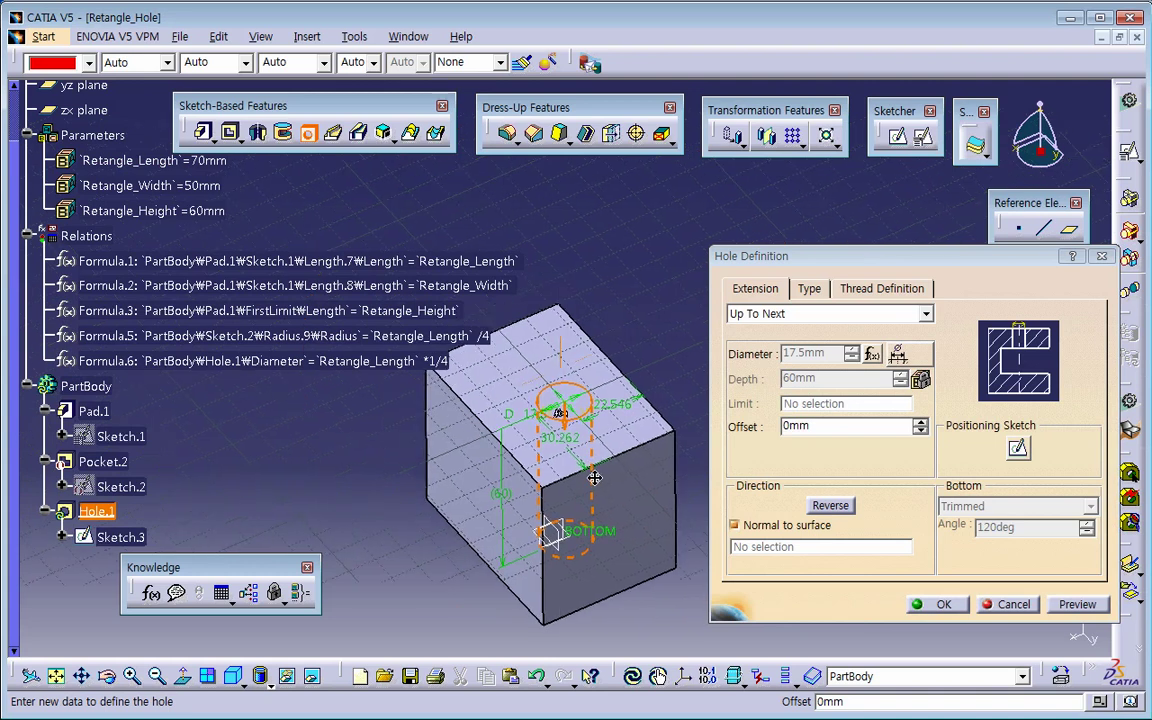
pyautogui.doubleClick(618, 413)
pyautogui.rightClick(782, 456)
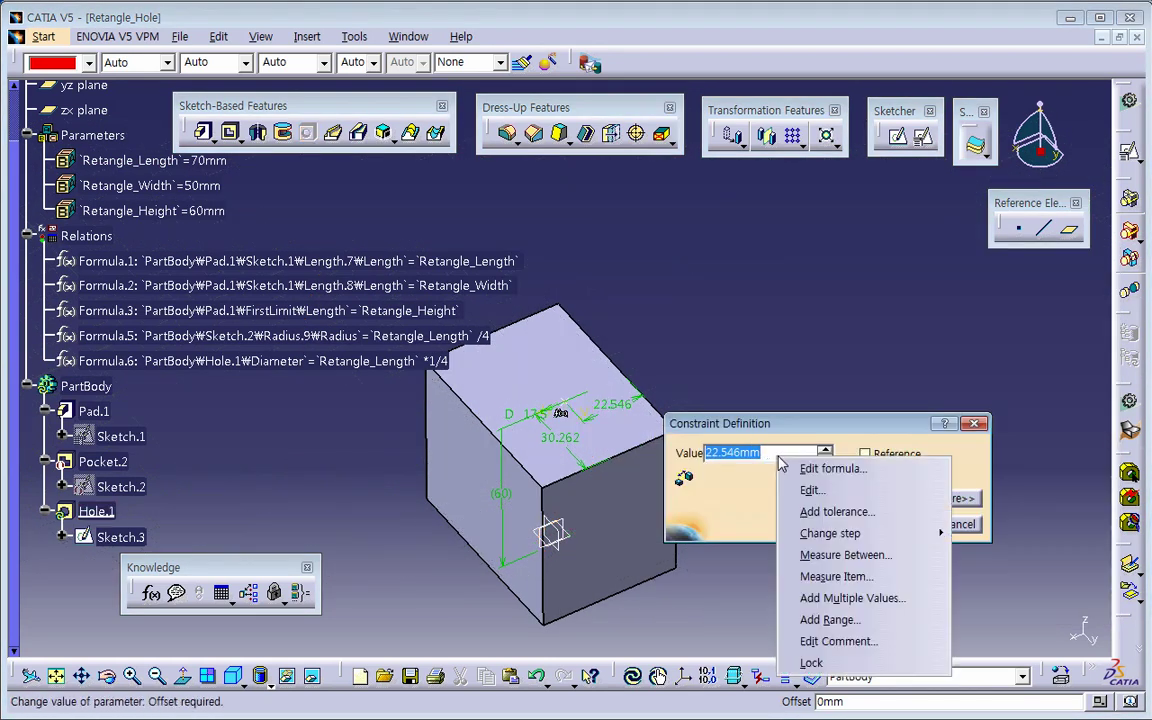
pyautogui.click(793, 466)
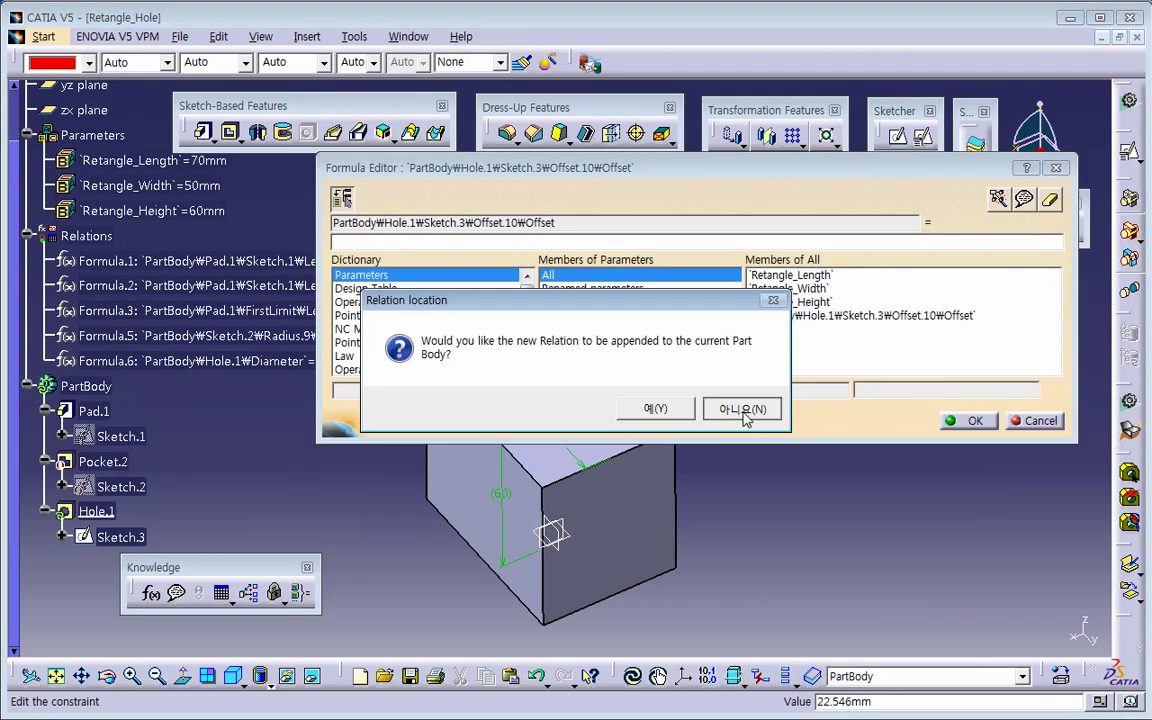
pyautogui.click(748, 411)
pyautogui.doubleClick(790, 288)
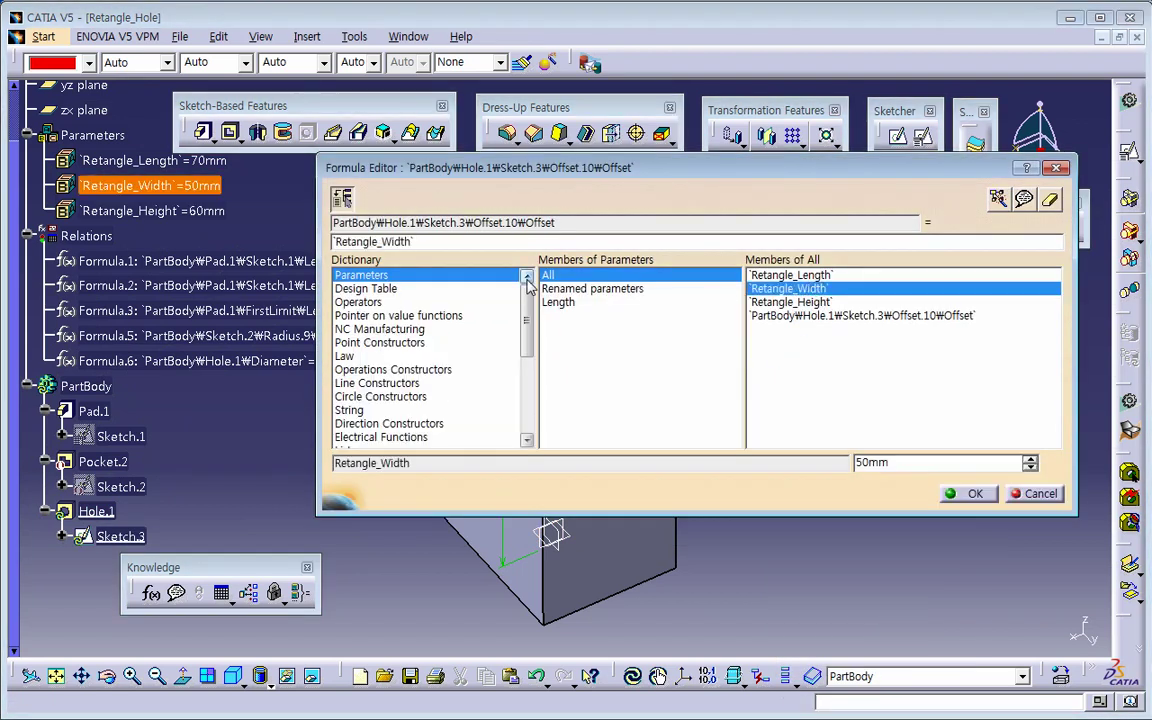
pyautogui.click(972, 493)
# Add the formula `Retangle_Length` /2 to the hole's Offset.11 constraint, declining to append the relation to the current Part Body
pyautogui.moveTo(582, 428); pyautogui.dragTo(617, 464, button='middle')
pyautogui.doubleClick(602, 429)
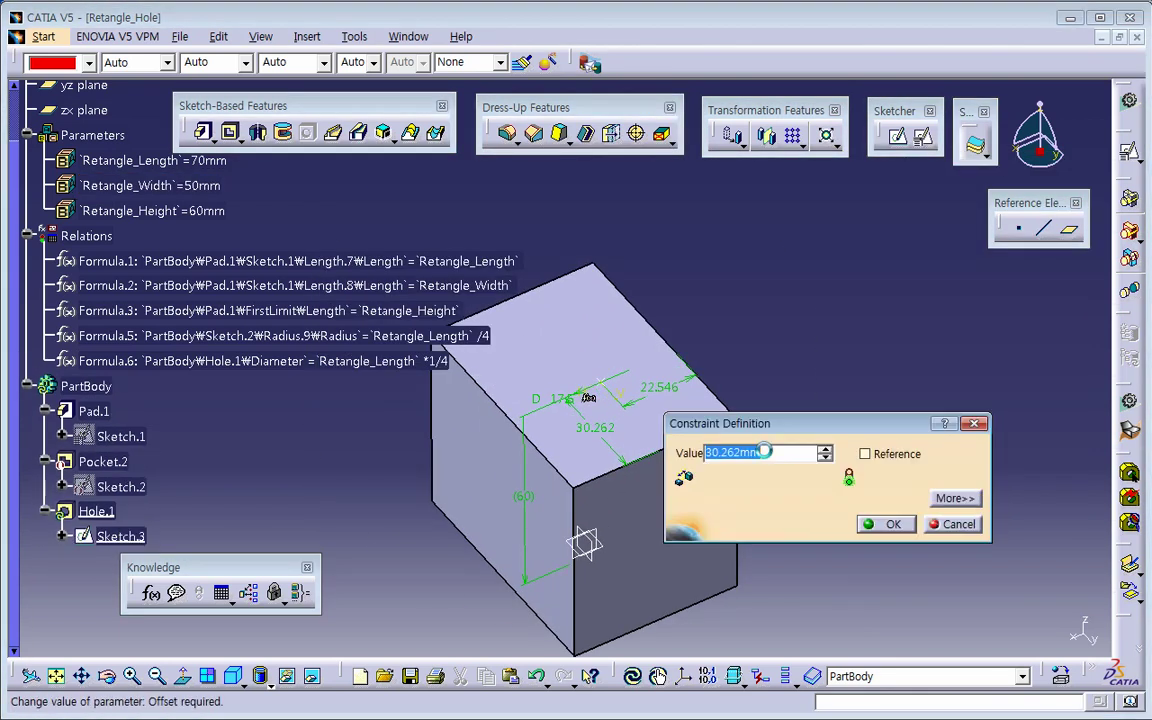
pyautogui.rightClick(781, 455)
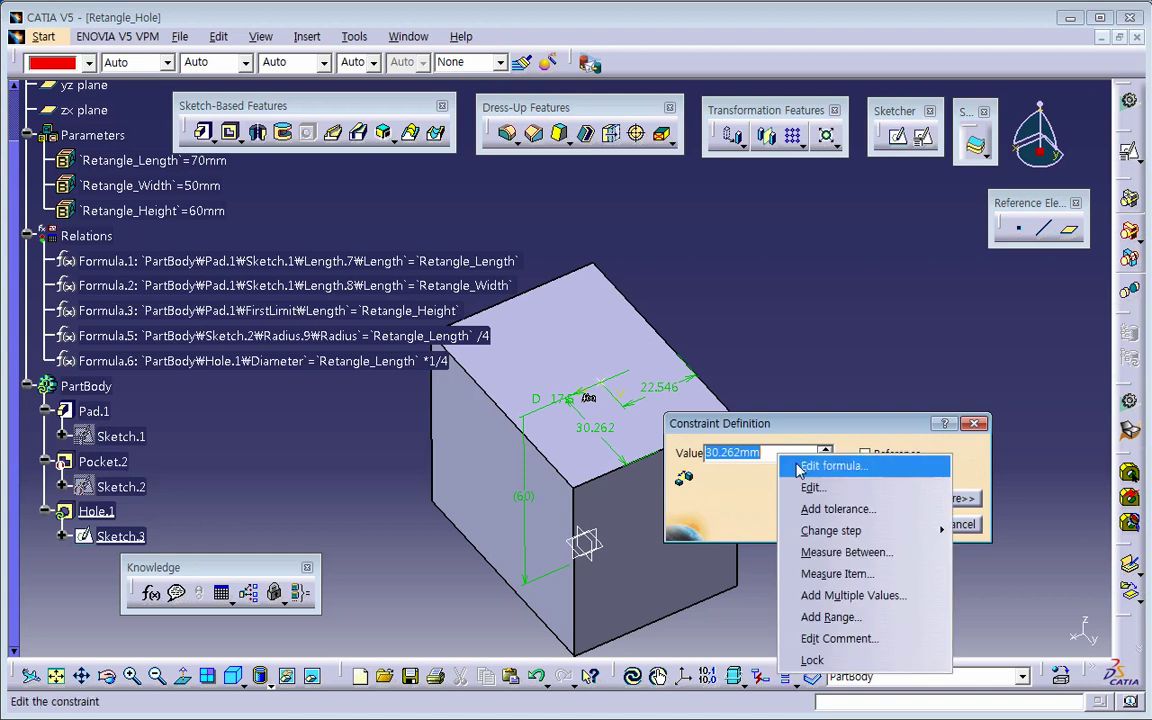
pyautogui.click(830, 466)
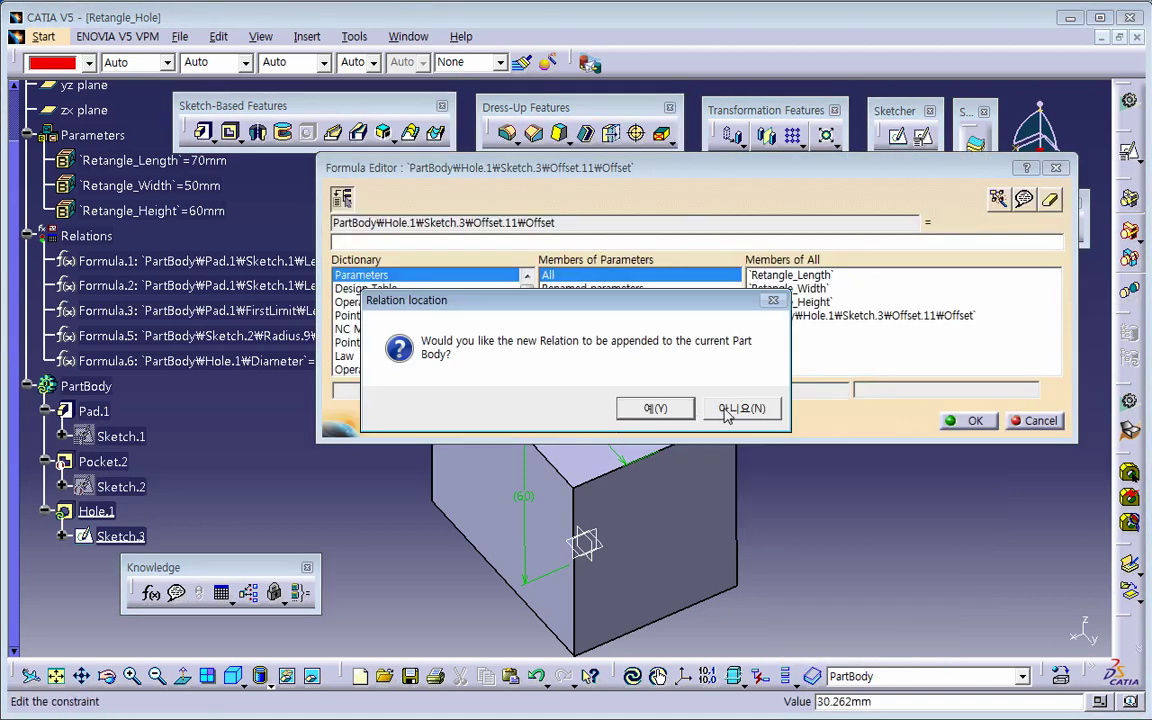
pyautogui.click(740, 409)
pyautogui.doubleClick(819, 279)
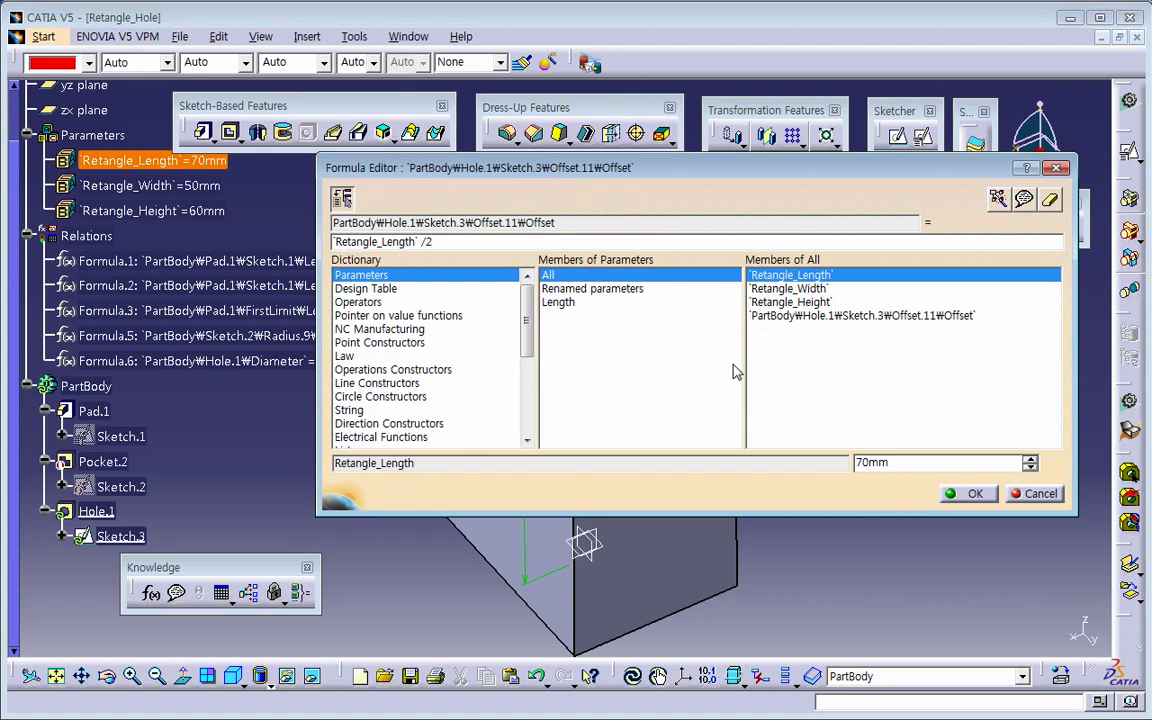
pyautogui.click(972, 493)
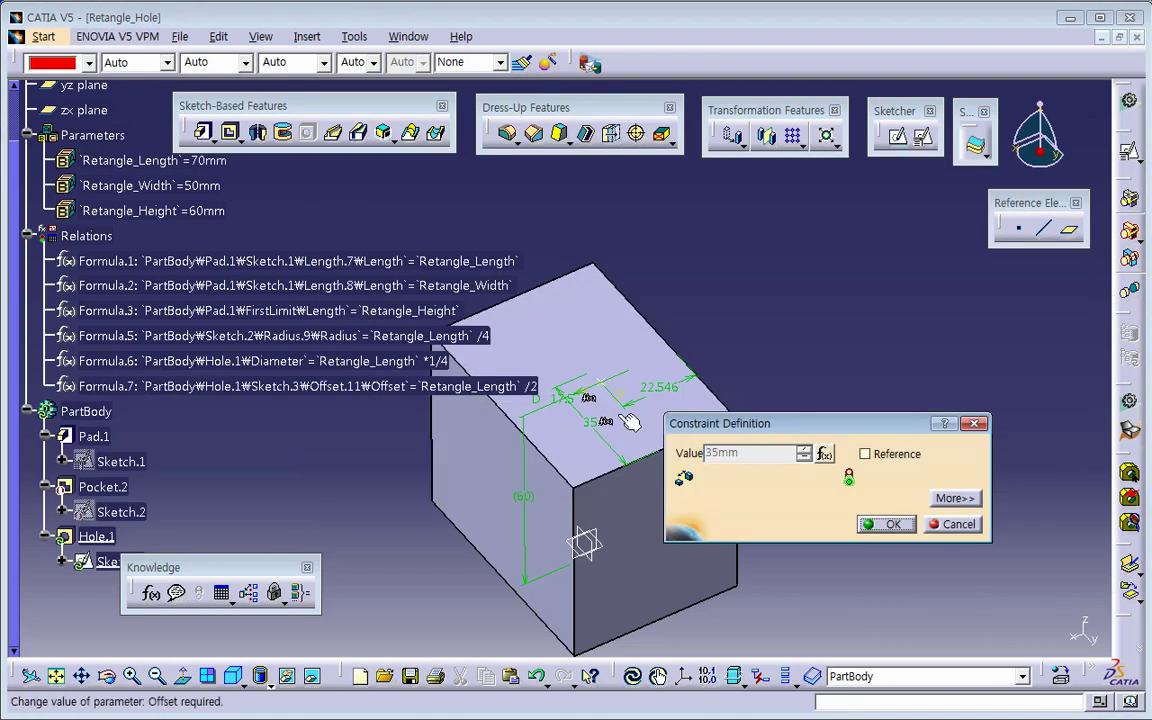
pyautogui.click(886, 525)
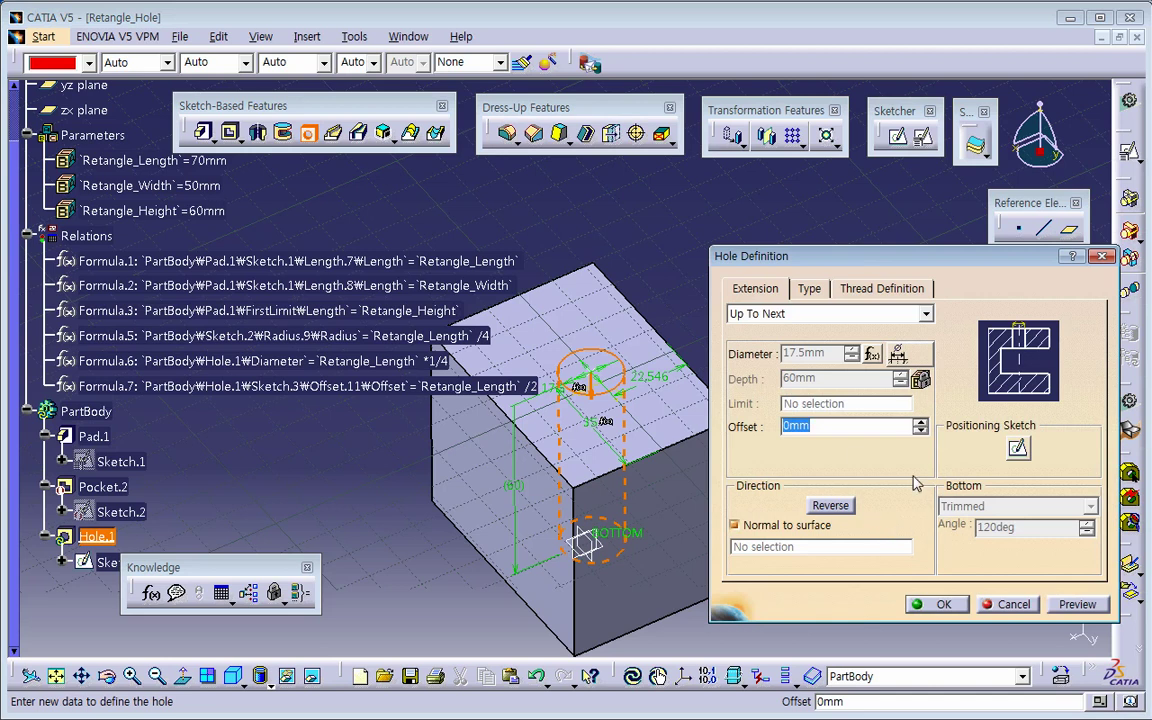
# Preview the Up To Next hole in the block and complete it
pyautogui.click(1076, 604)
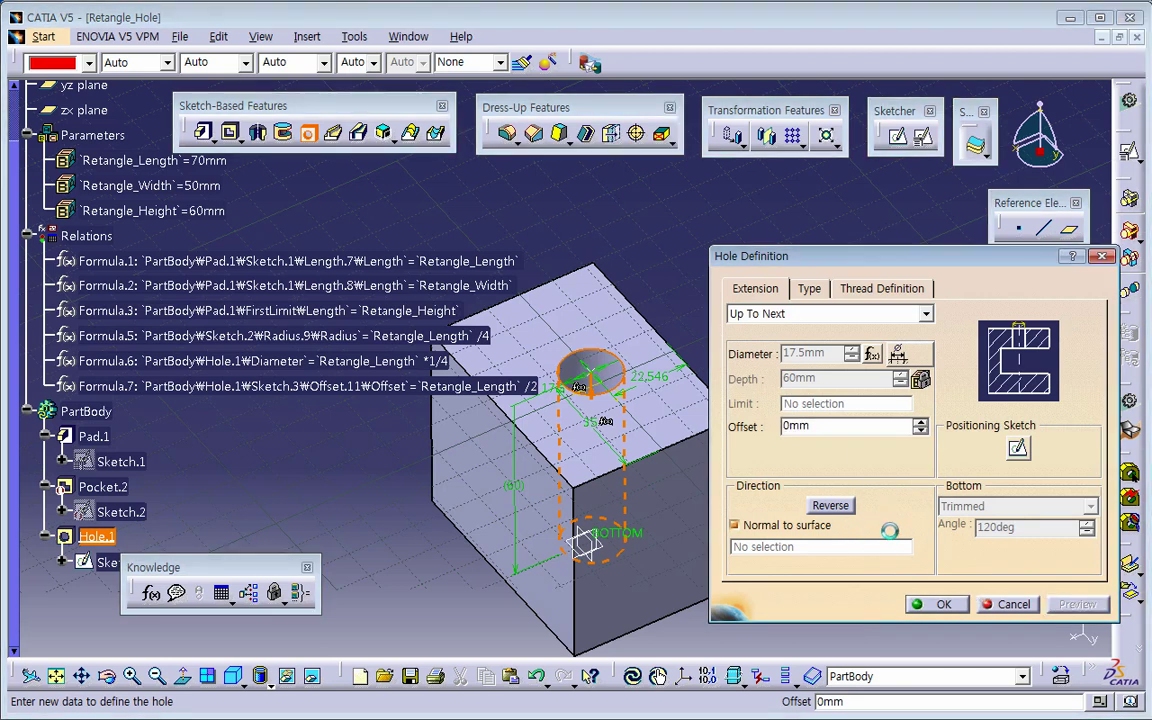
pyautogui.click(941, 605)
pyautogui.moveTo(393, 435); pyautogui.dragTo(393, 493, button='middle')
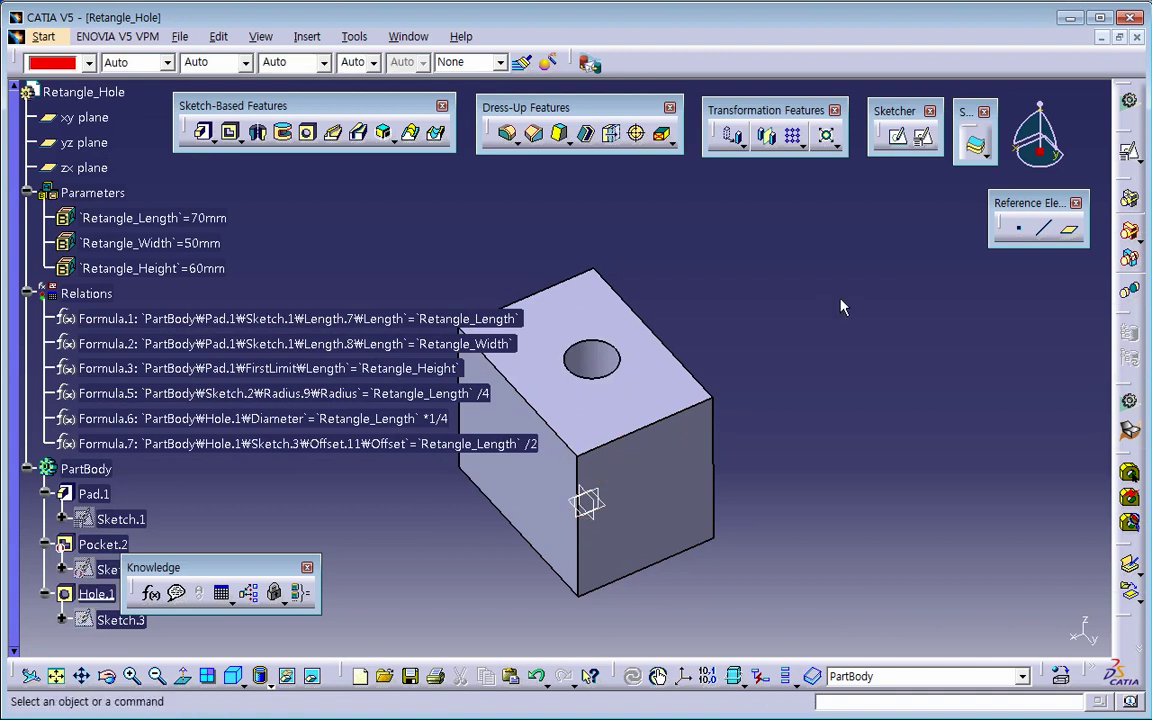
# Switch to the PowerPoint lecture notes and review the slides on creating parameters and the parameter contextual menu
pyautogui.click(492, 718)
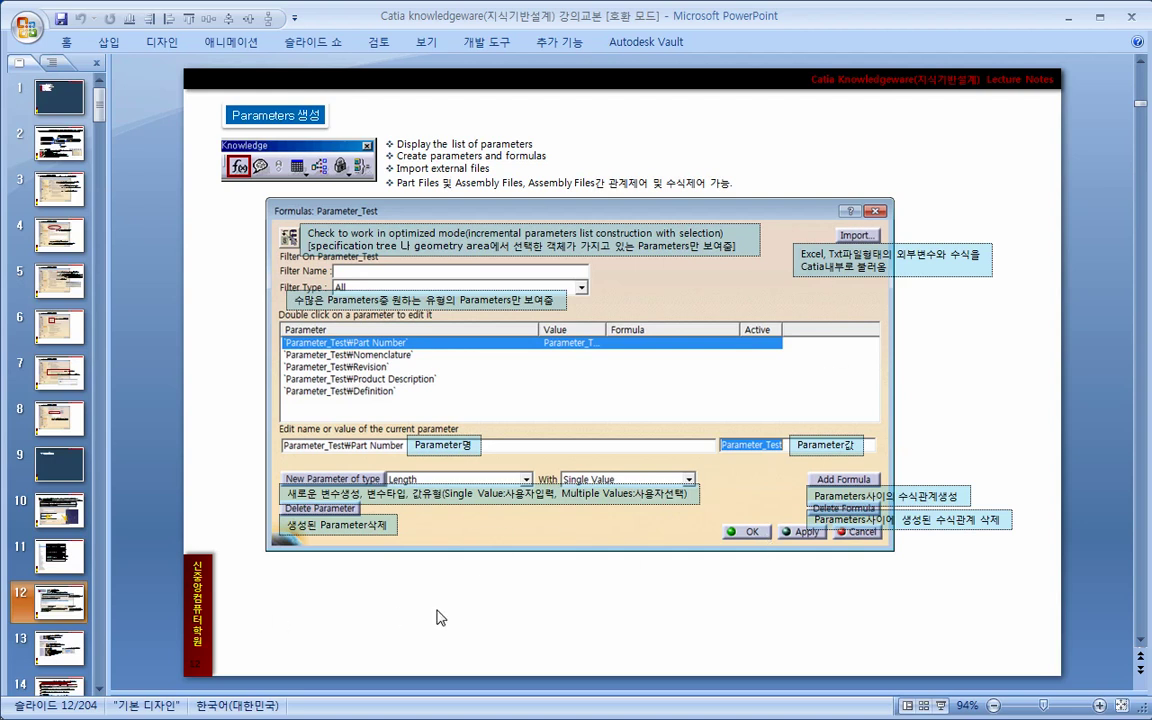
pyautogui.press('pagedown')
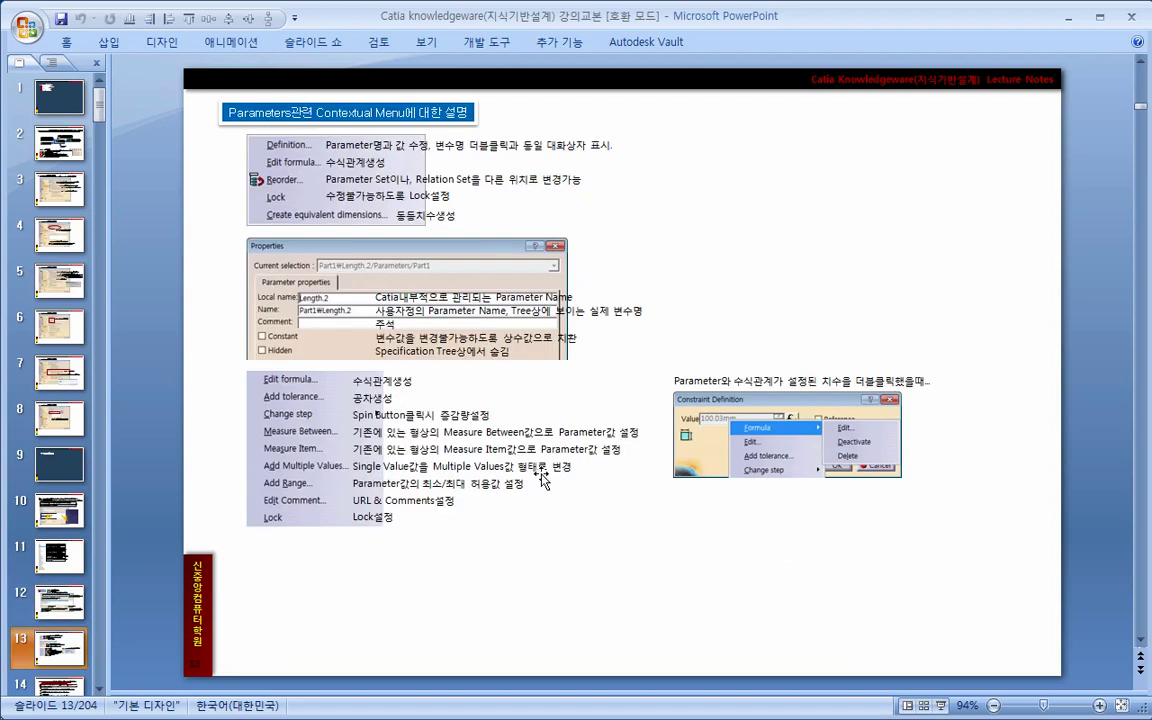
pyautogui.press('pageup')
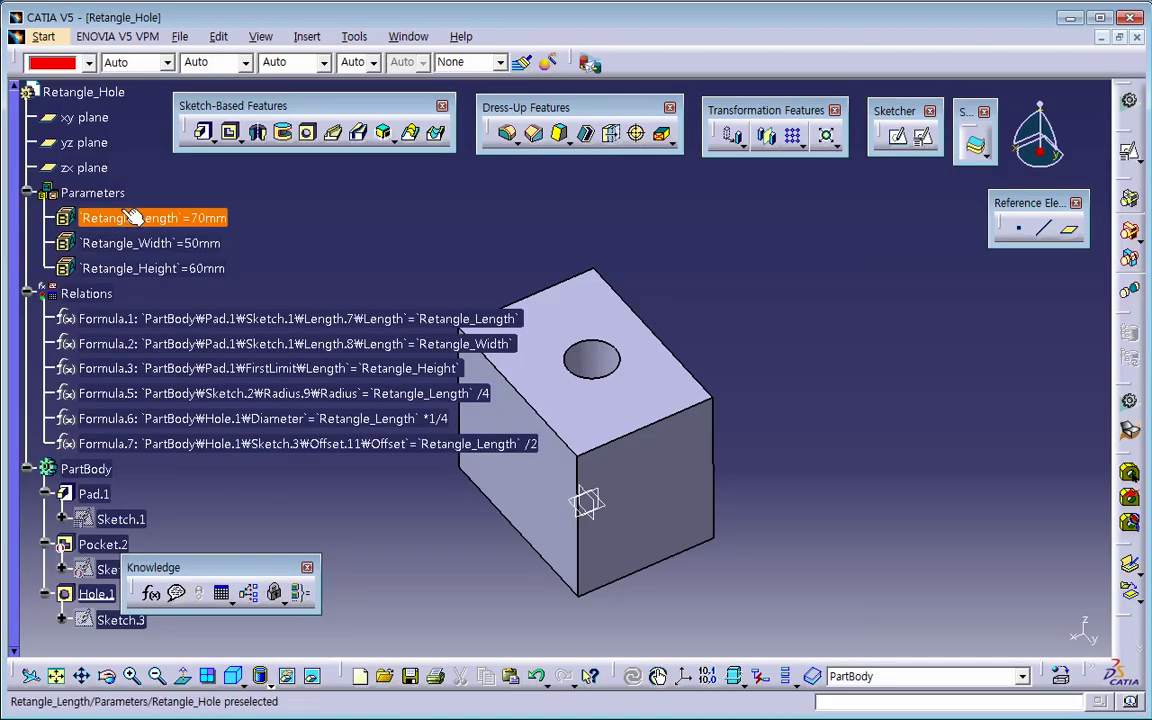
pyautogui.moveTo(390, 269); pyautogui.dragTo(458, 250, button='middle')
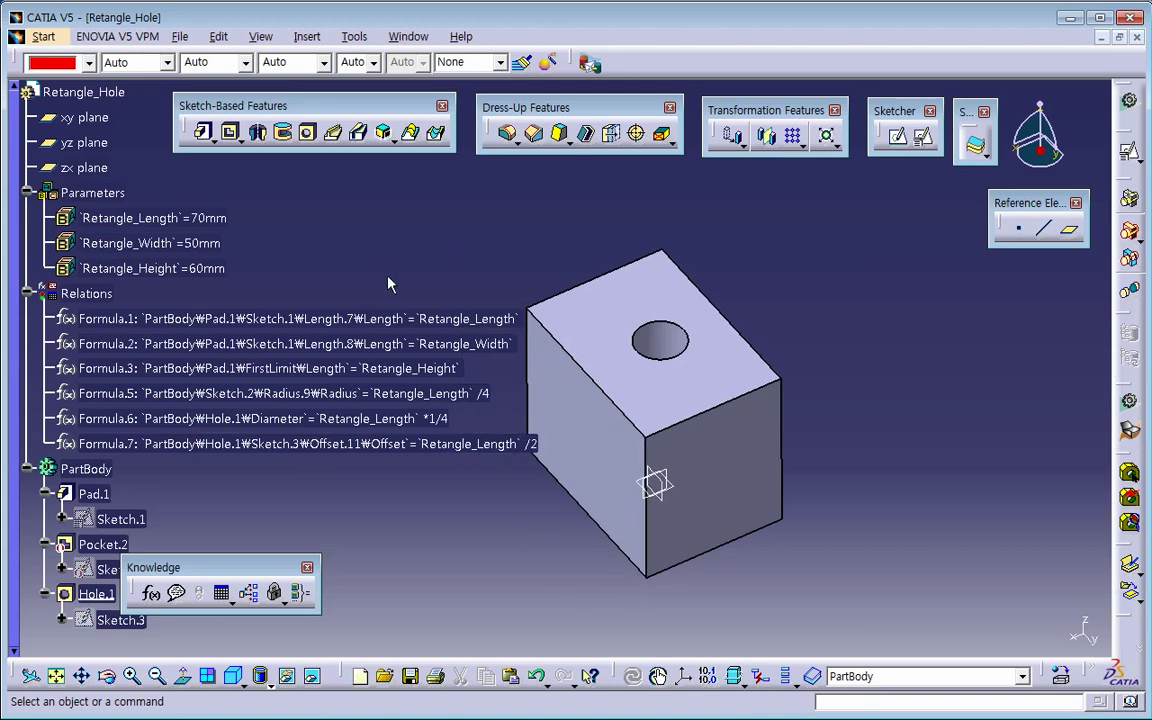
pyautogui.scroll(-2, 342, 318)
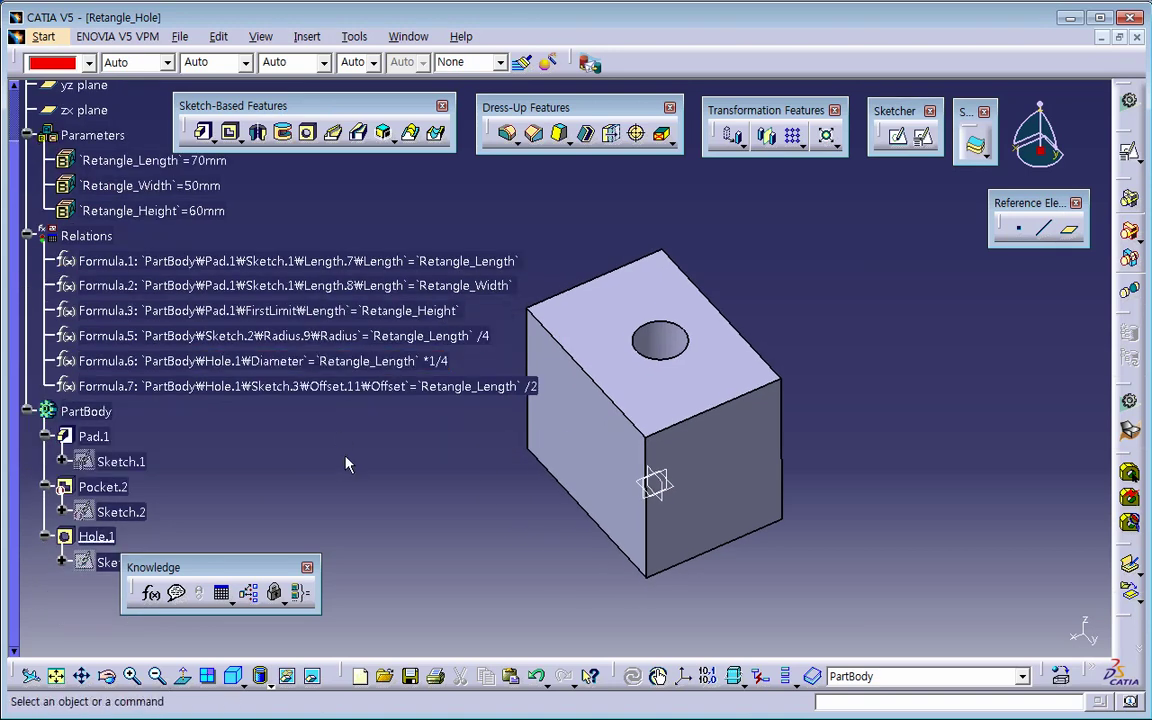
pyautogui.scroll(2, 360, 465)
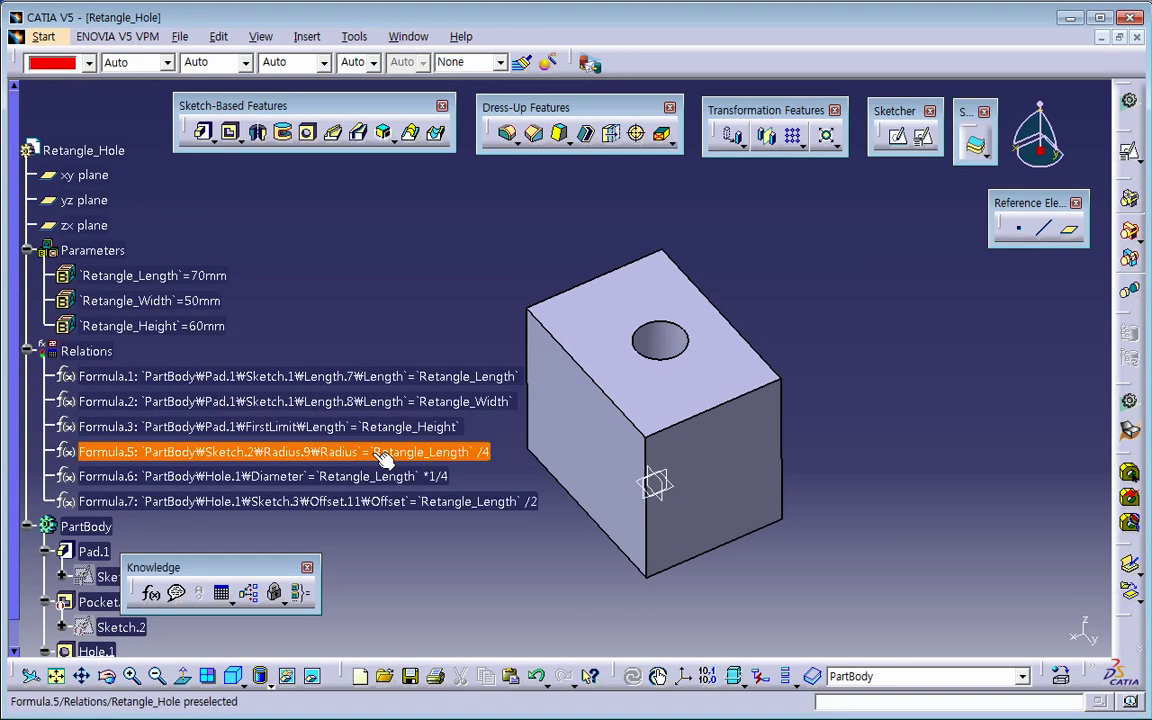